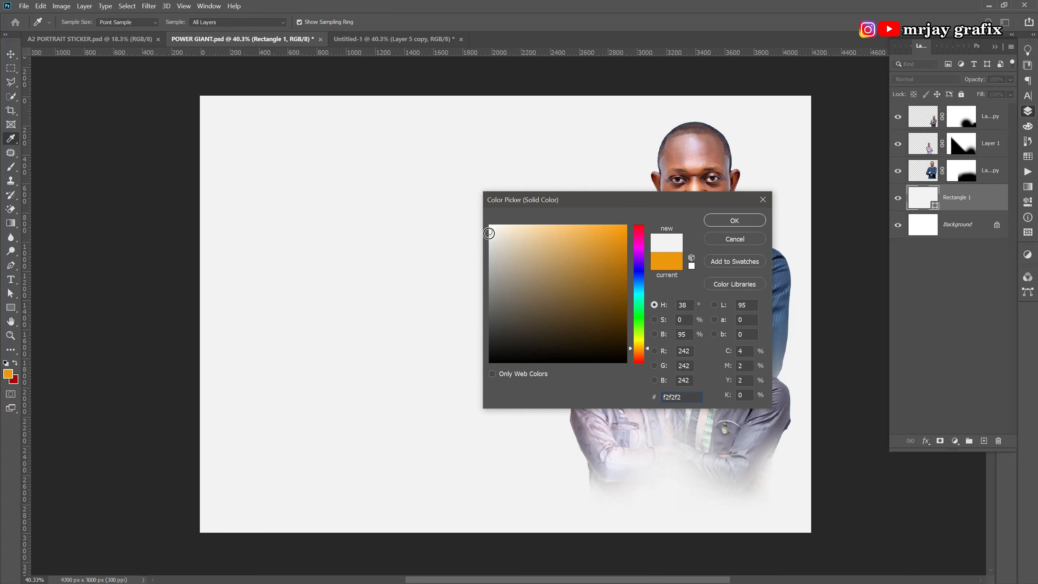
Fill Rectangle 1 with light grey f2f2f2 and rasterize it into a pixel layer.
click(733, 217)
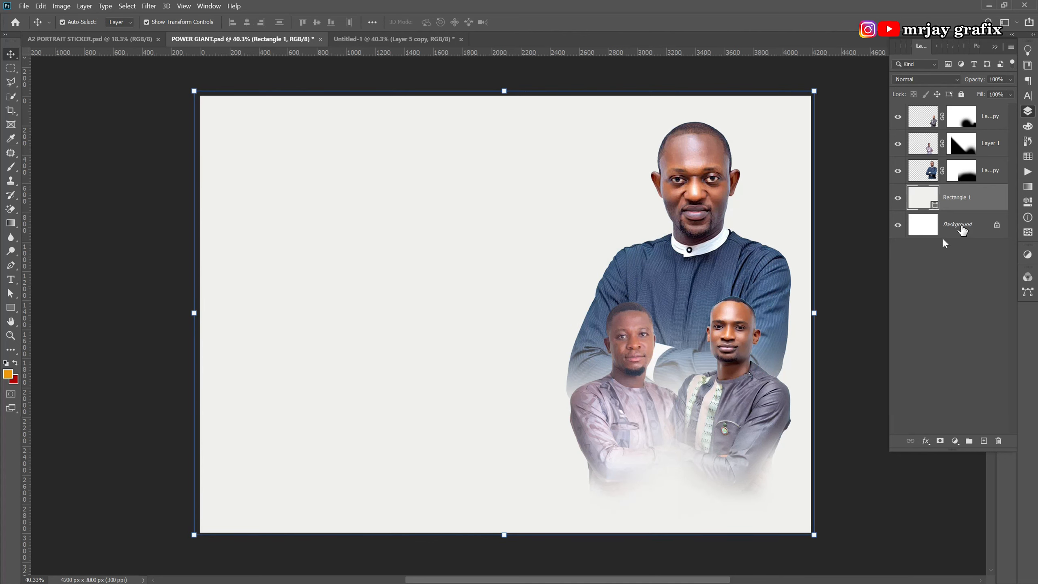
right_click(982, 199)
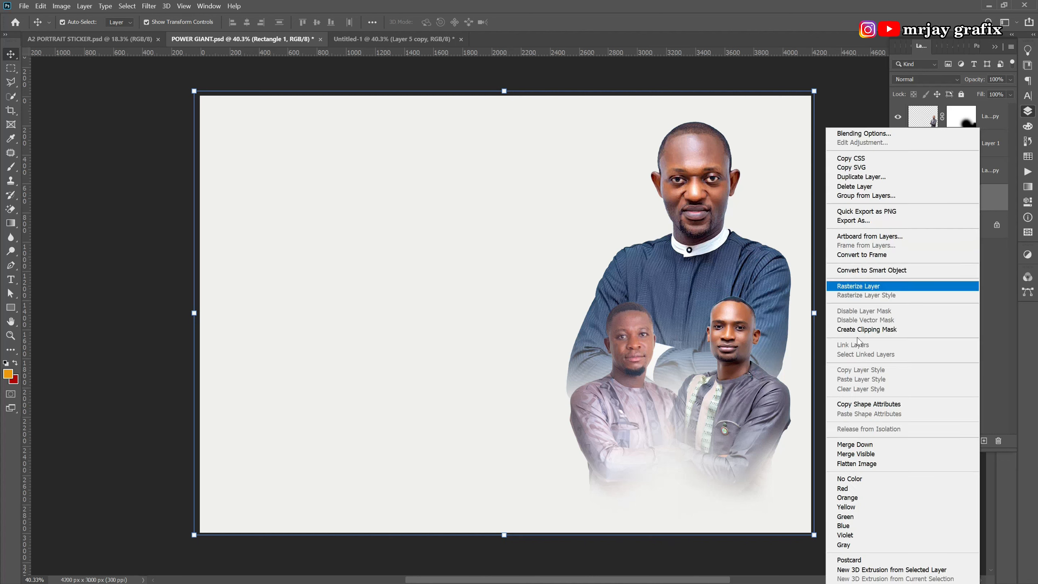
click(856, 287)
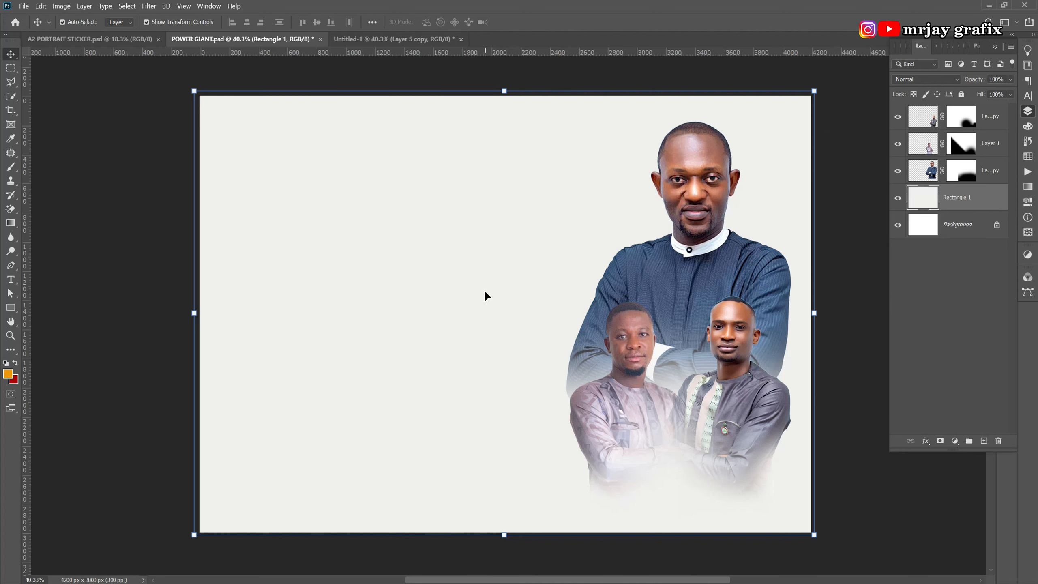
click(107, 283)
click(313, 316)
Add 10.12% uniform monochromatic noise to Rectangle 1, then lock that layer.
click(148, 7)
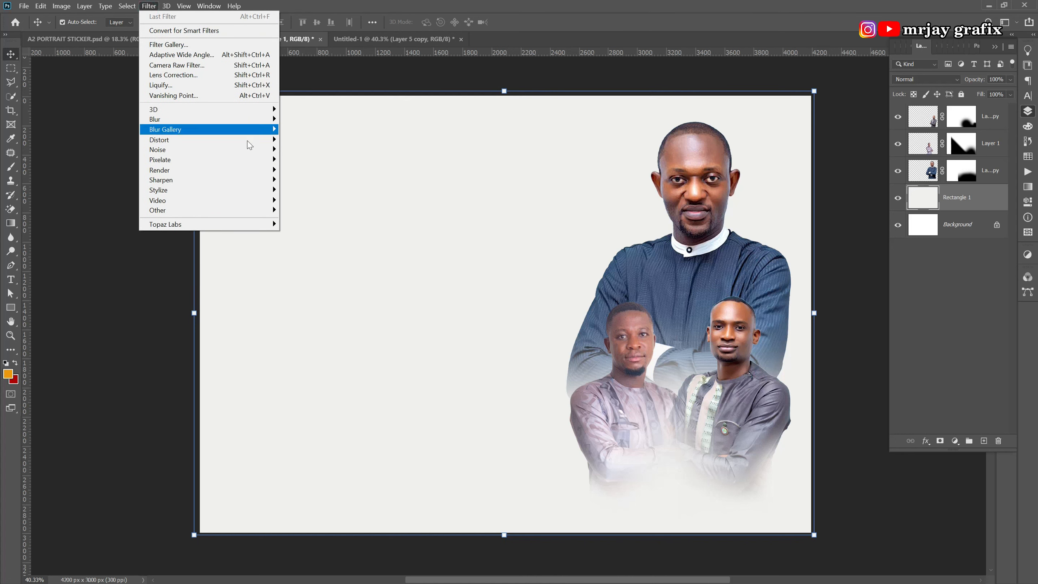
mouse_move(232, 151)
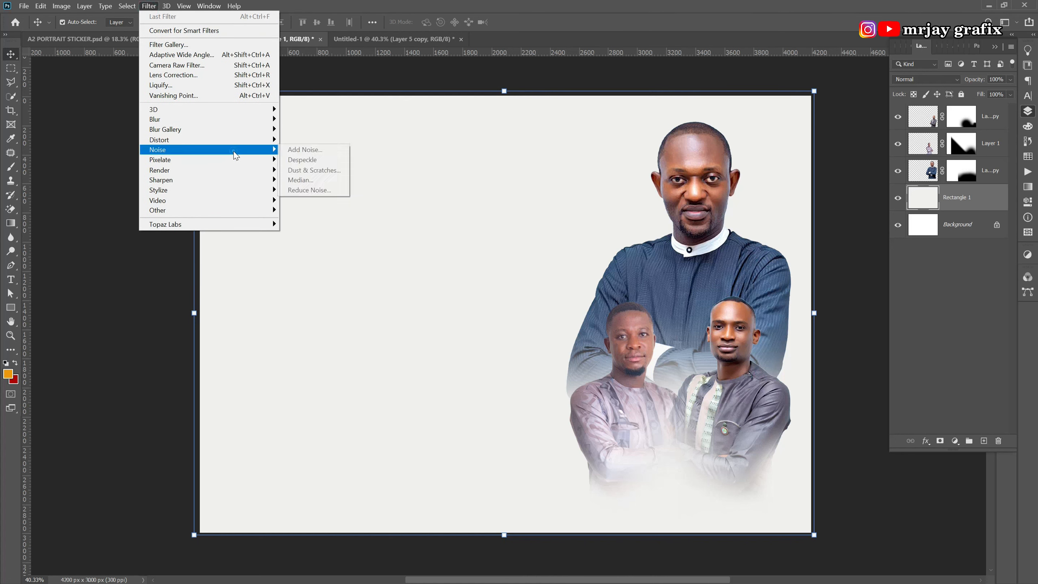
click(306, 149)
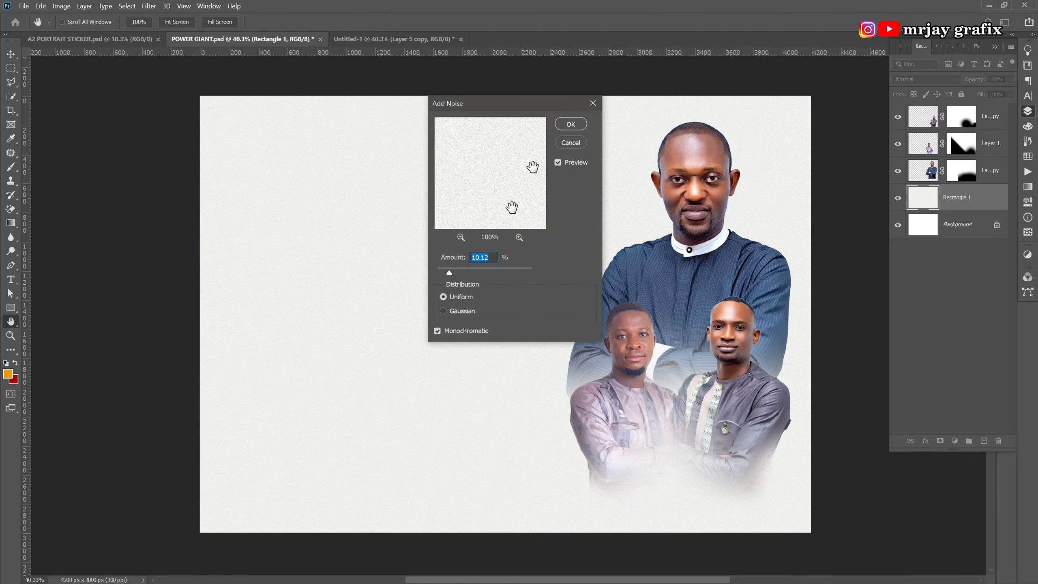
click(481, 257)
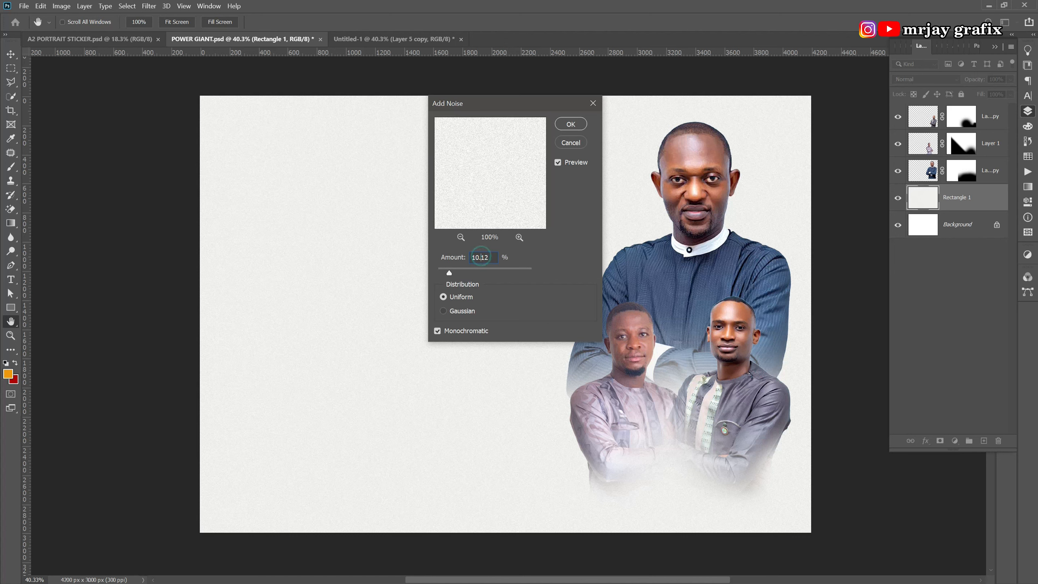
click(570, 124)
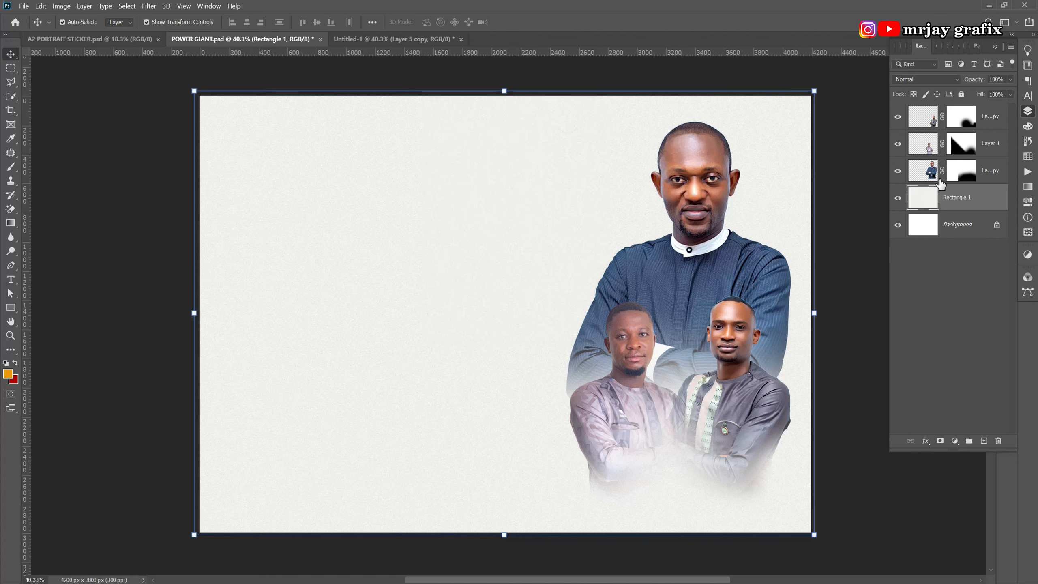
click(938, 95)
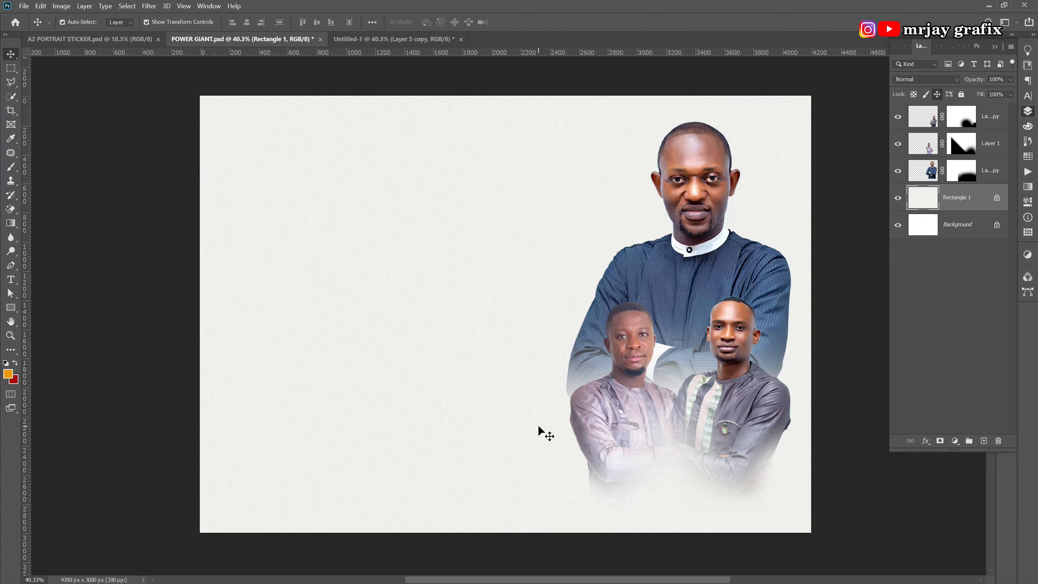
Close the Untitled-1 document without saving it.
scroll(539, 427, up, 1)
scroll(538, 427, down, 1)
click(350, 41)
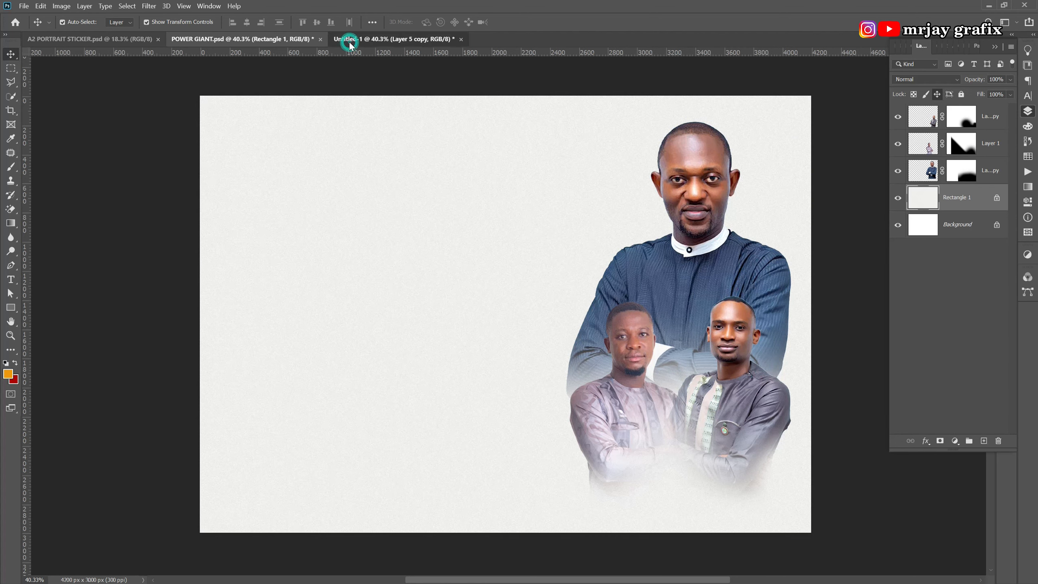
click(461, 39)
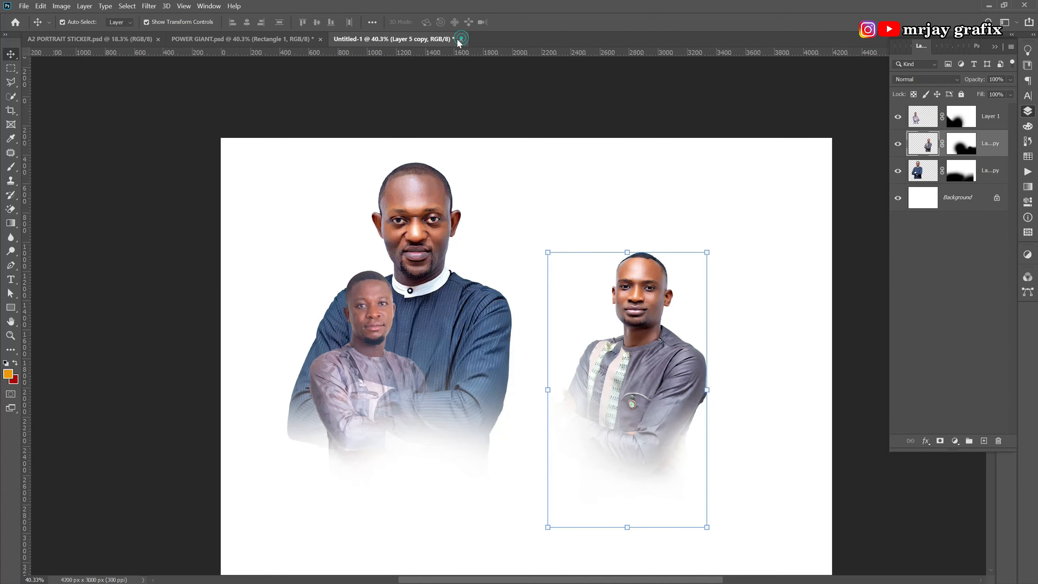
click(541, 229)
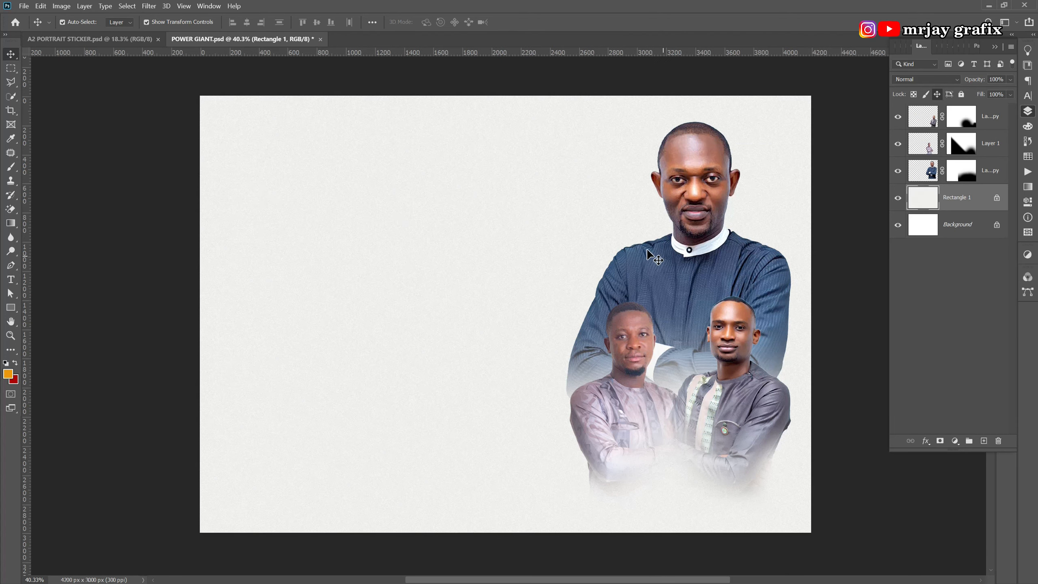
Scale the blue-shirted man down to about 86%, then reposition the three portraits together.
click(674, 264)
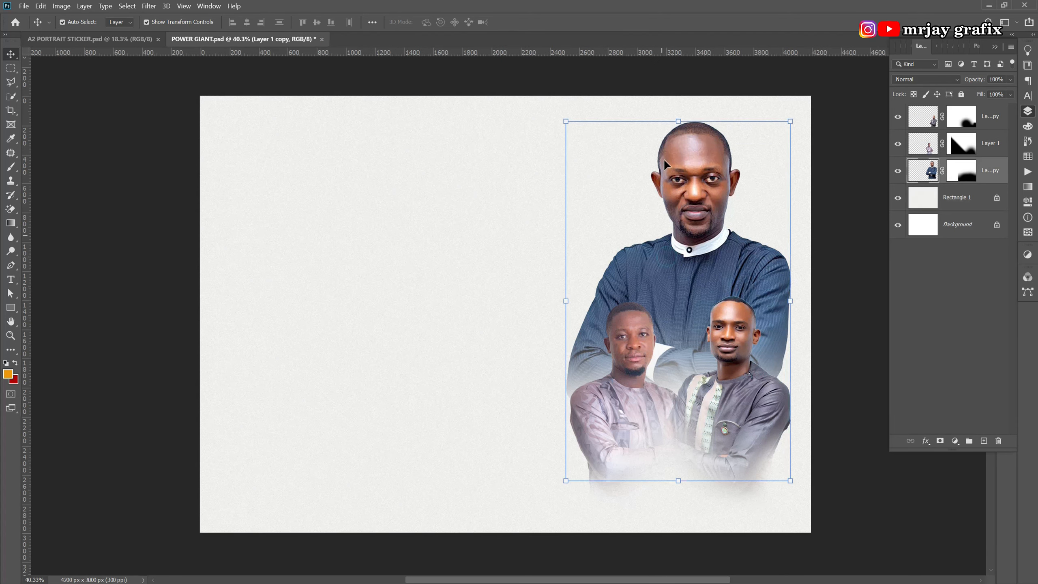
click(677, 113)
drag(678, 113, 678, 133)
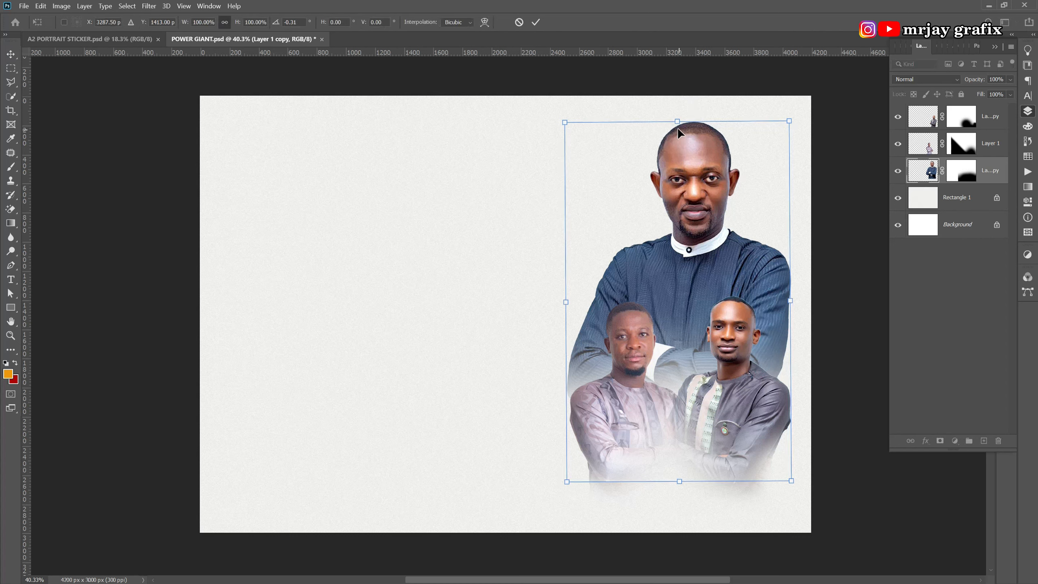
click(519, 22)
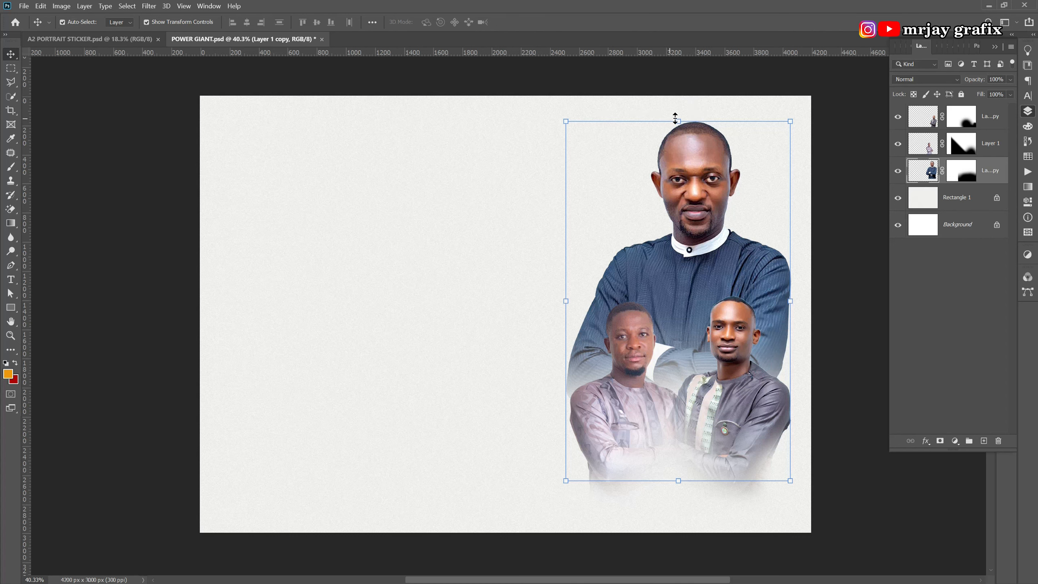
drag(676, 116, 654, 170)
click(526, 272)
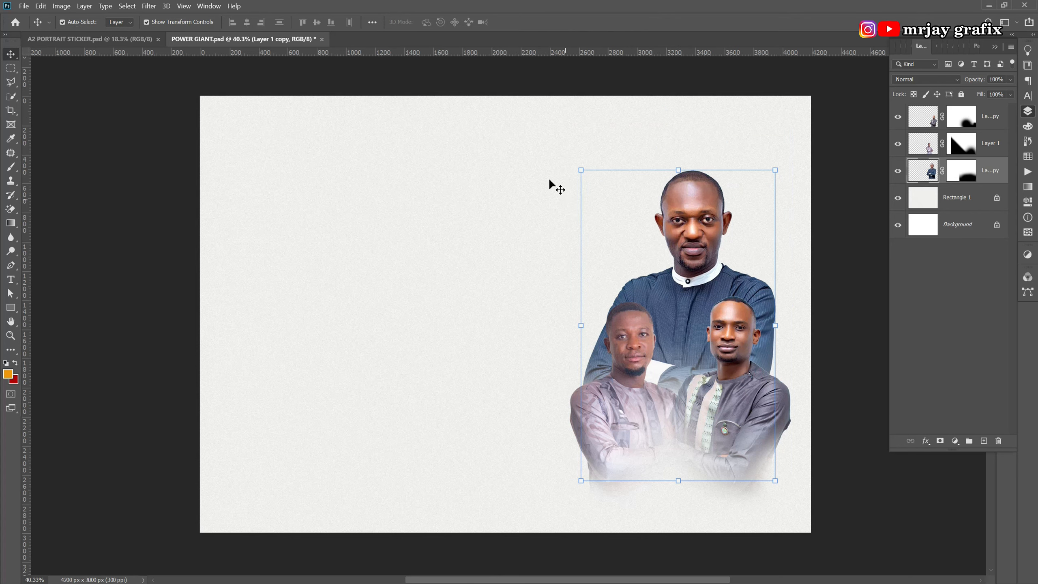
click(516, 154)
drag(572, 165, 743, 427)
Select the three portrait layers together and nudge the group slightly left.
click(519, 436)
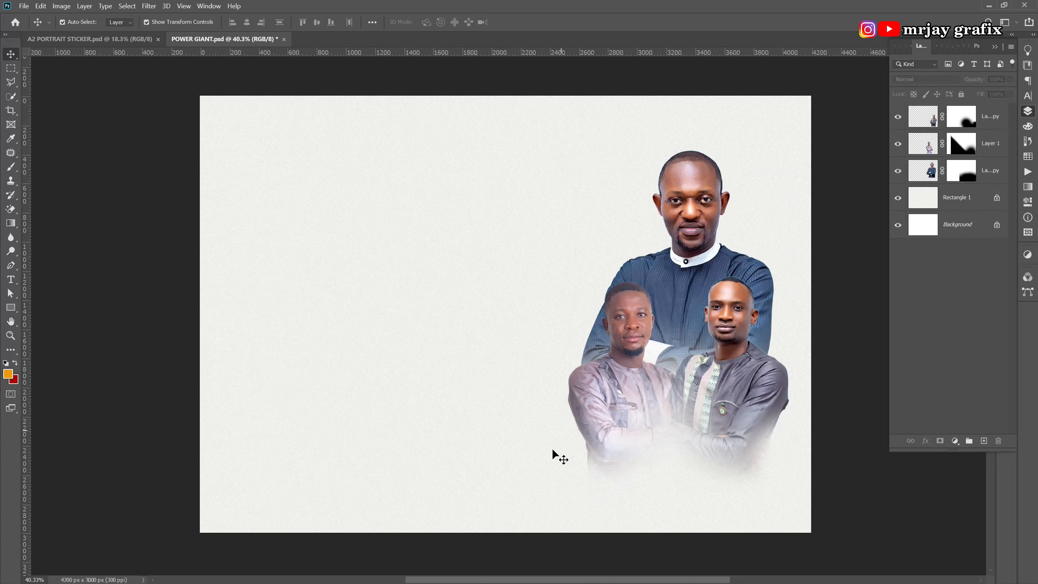
drag(570, 488, 700, 449)
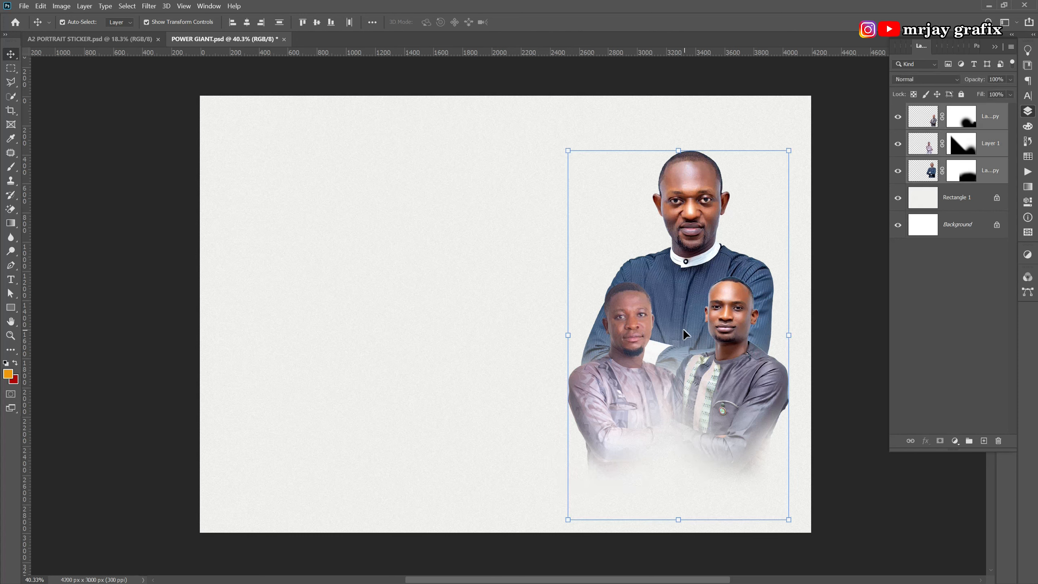
drag(677, 335, 673, 336)
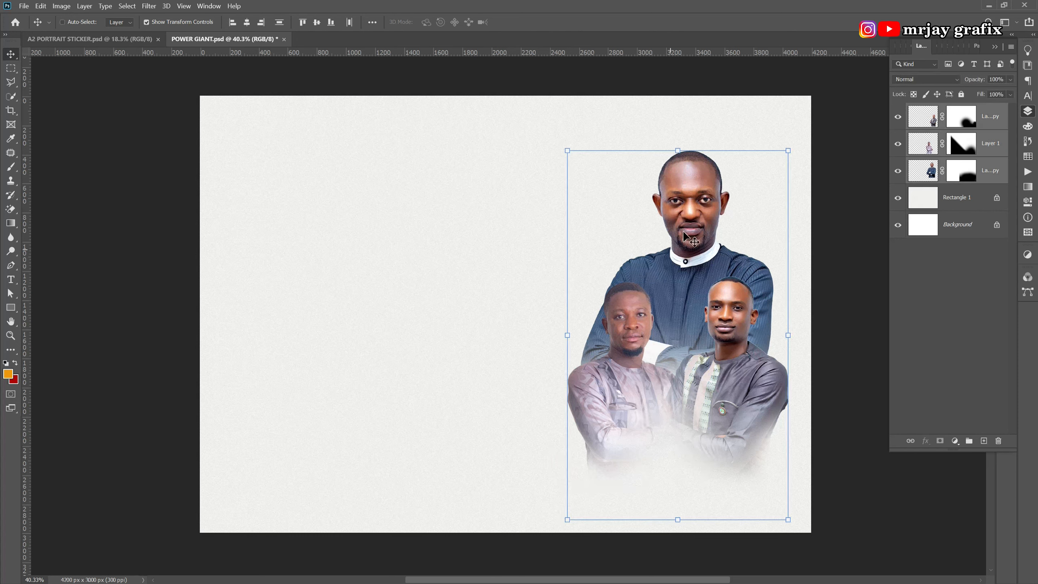
drag(926, 177, 927, 178)
right_click(927, 179)
click(924, 175)
right_click(991, 169)
click(991, 169)
right_click(984, 173)
click(983, 173)
ctrl+click(419, 331)
Move the left and right front men about 157 px lower, beneath the blue-shirted man.
ctrl+click(598, 455)
click(754, 386)
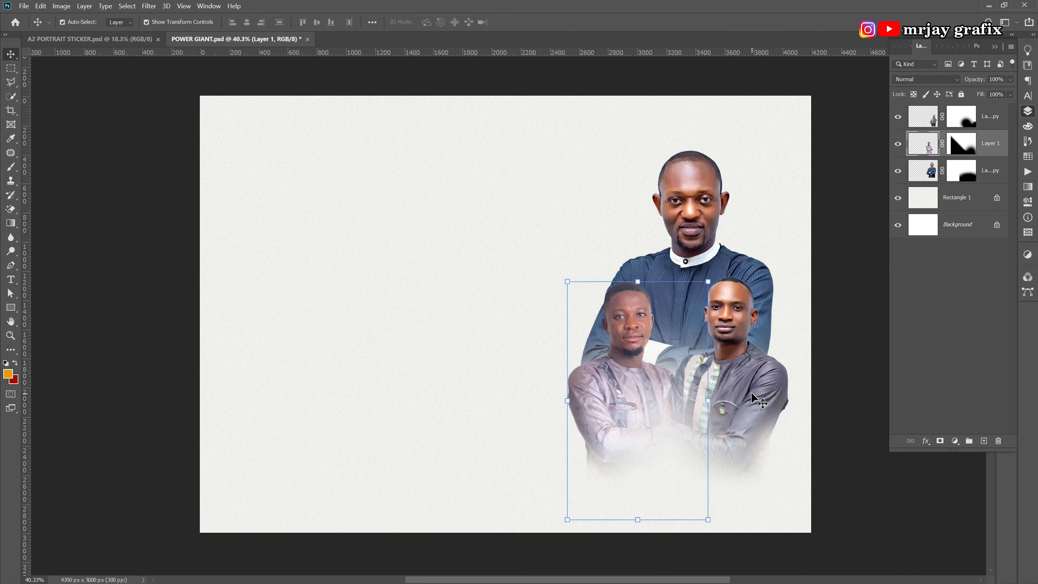
click(705, 257)
click(540, 427)
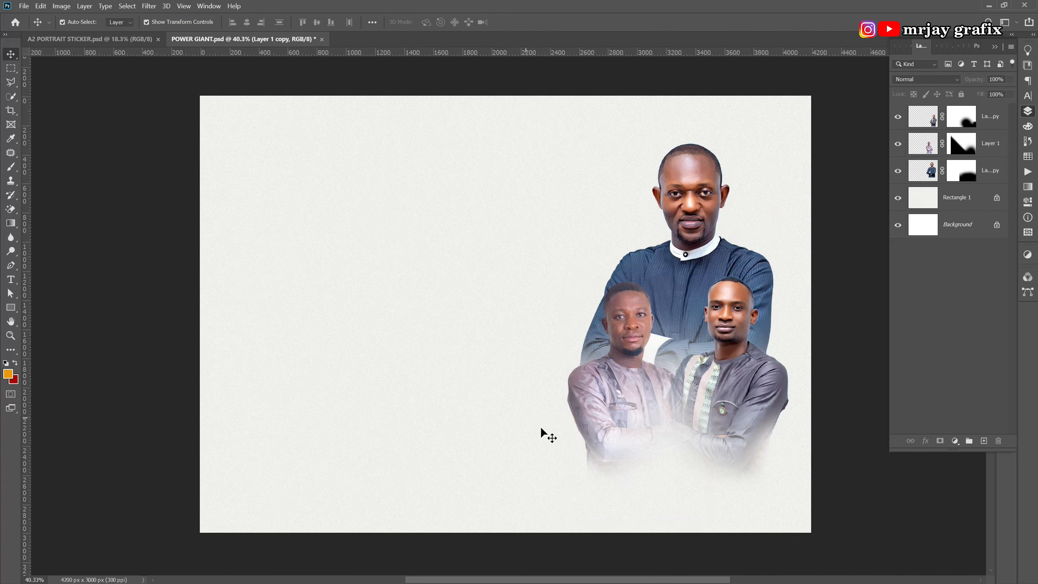
click(603, 411)
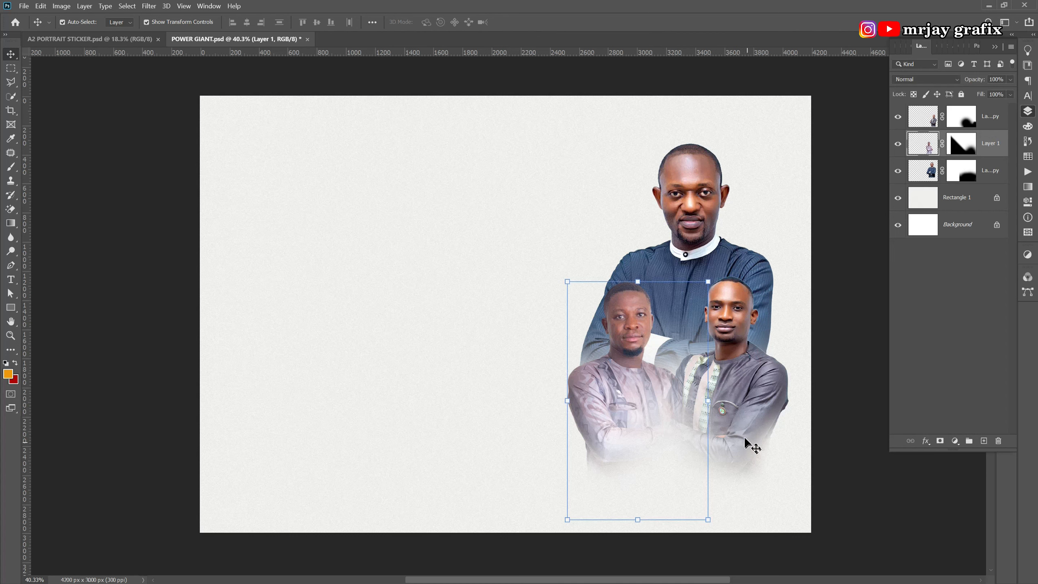
shift+click(743, 432)
mouse_move(740, 424)
mouse_down()
mouse_move(736, 432)
mouse_move(749, 410)
mouse_up()
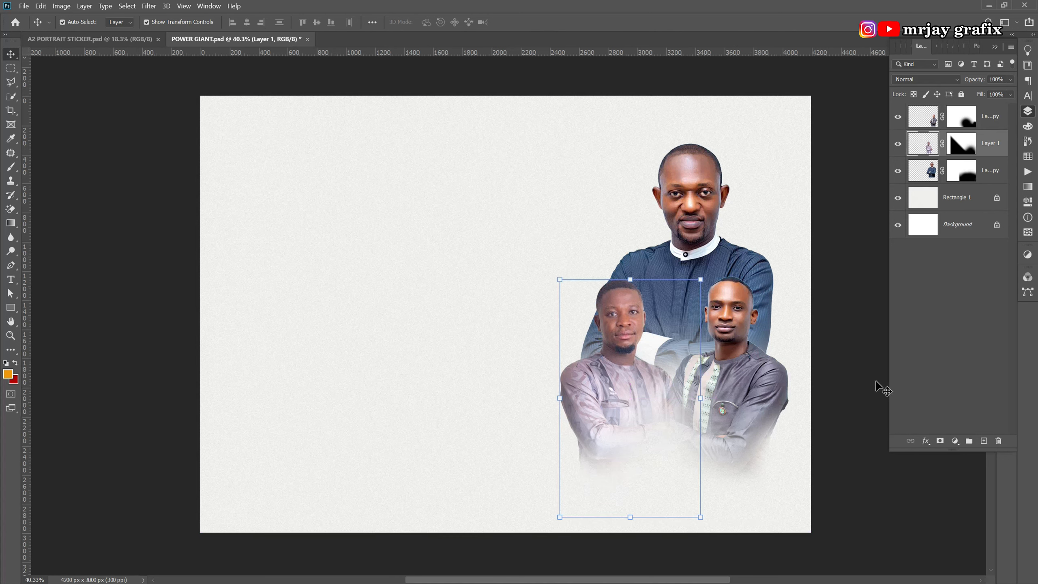
click(862, 387)
click(732, 406)
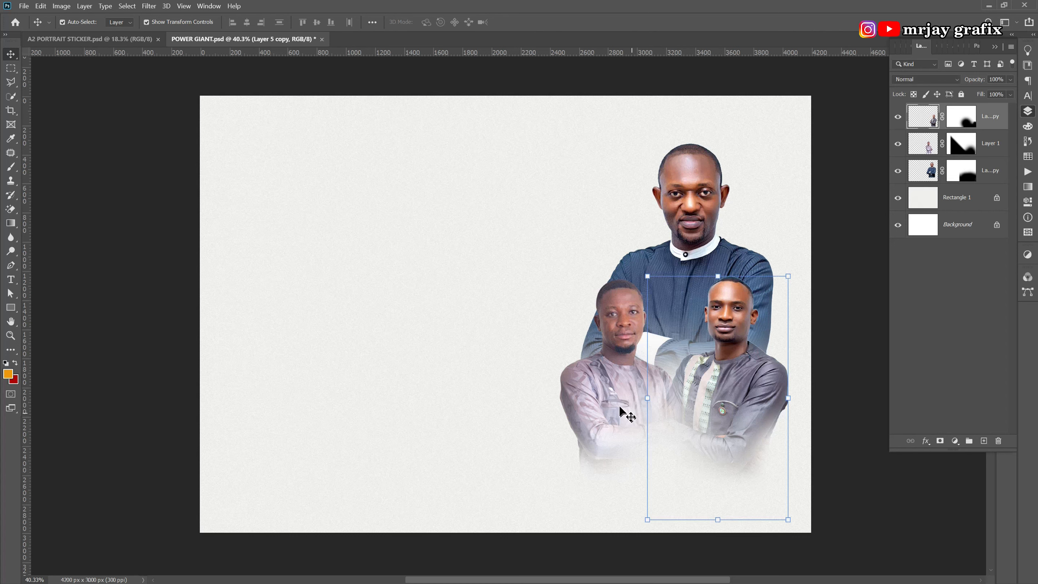
shift+click(596, 397)
drag(604, 400, 605, 424)
click(472, 425)
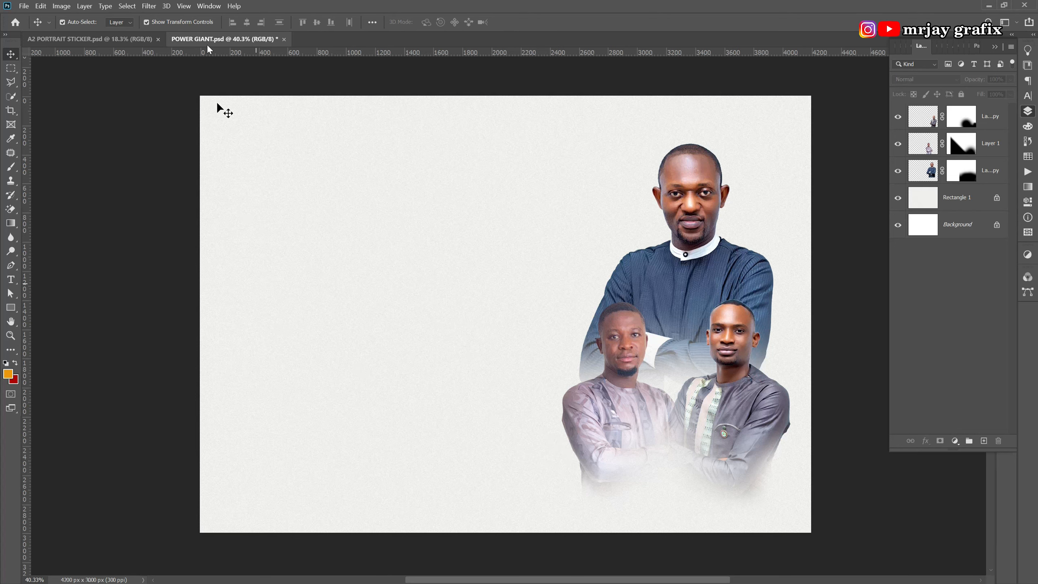
In the A2 PORTRAIT STICKER flyer, lock the BLOOD IMAGES layer.
click(125, 41)
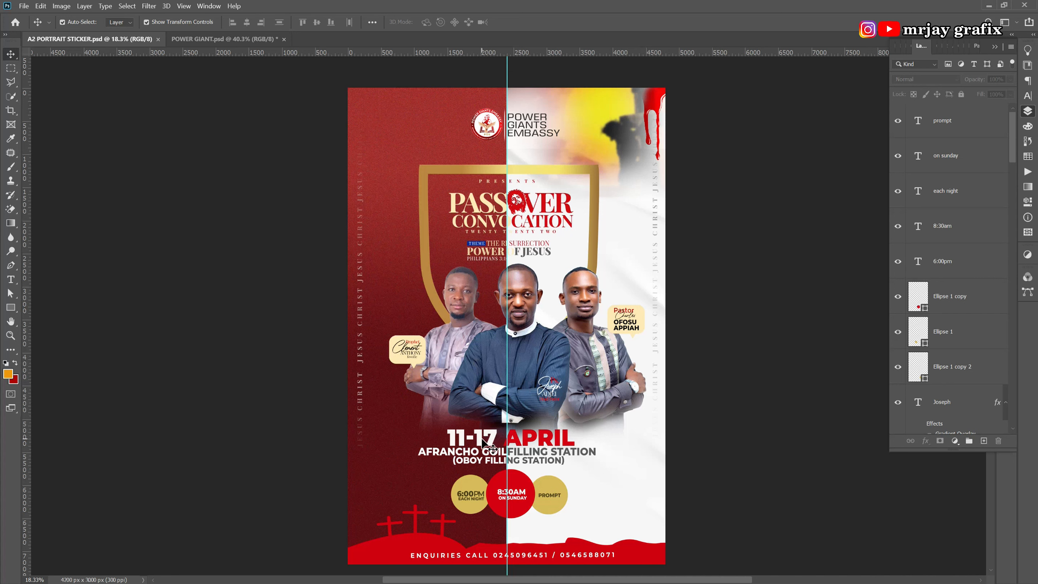
click(483, 442)
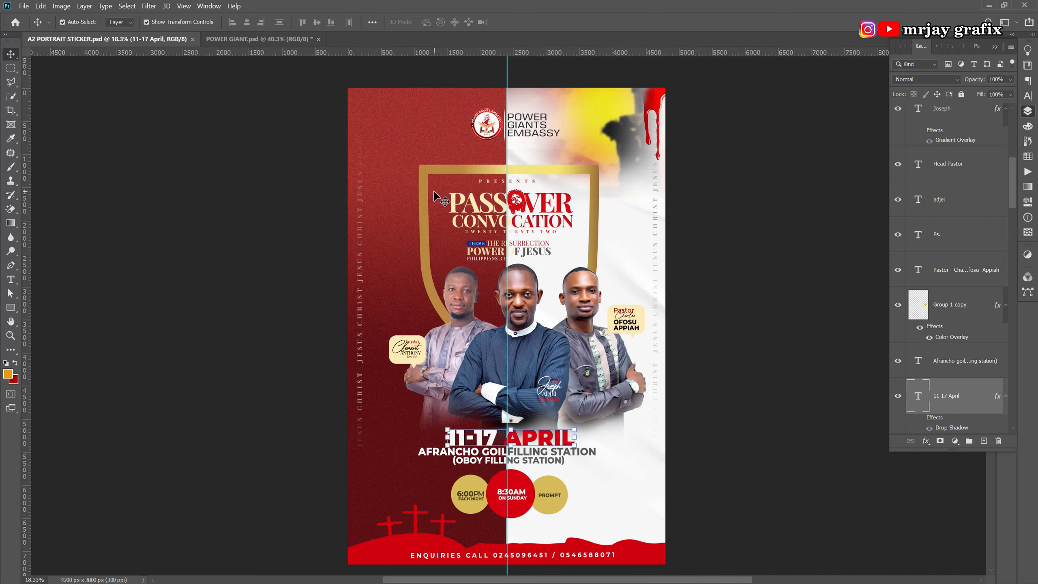
click(452, 201)
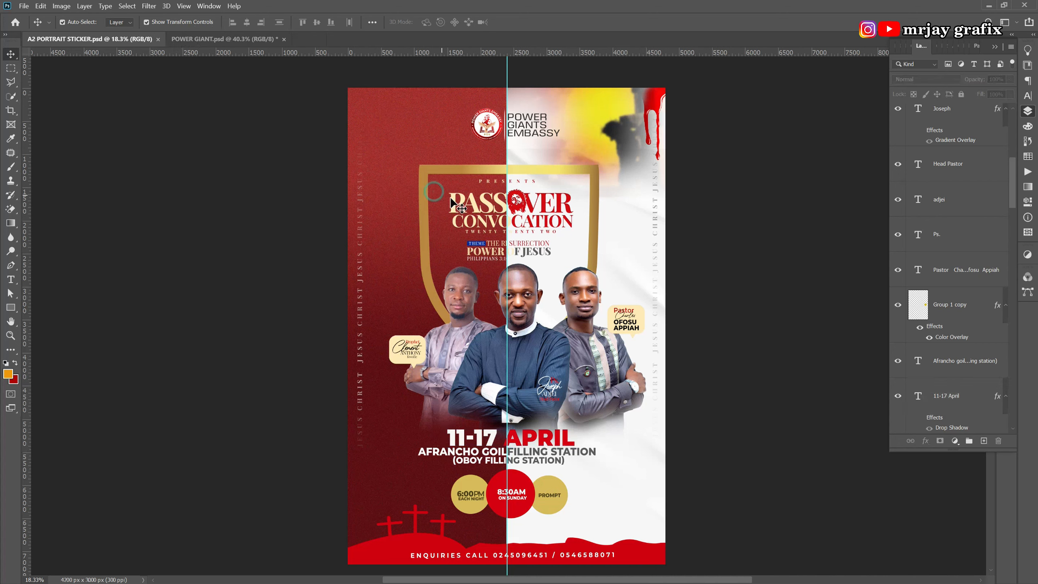
click(470, 118)
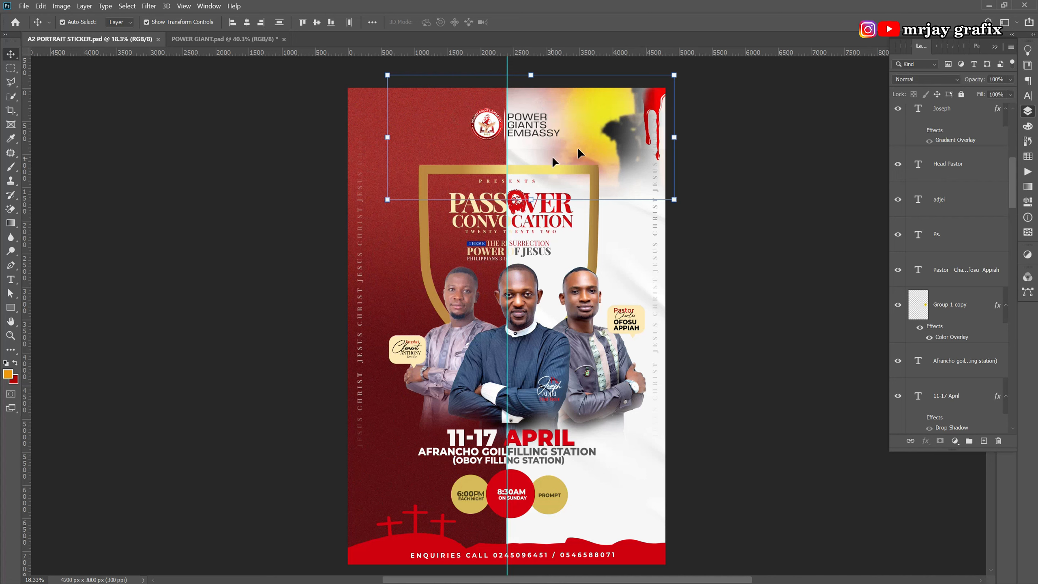
click(699, 150)
drag(687, 110, 621, 118)
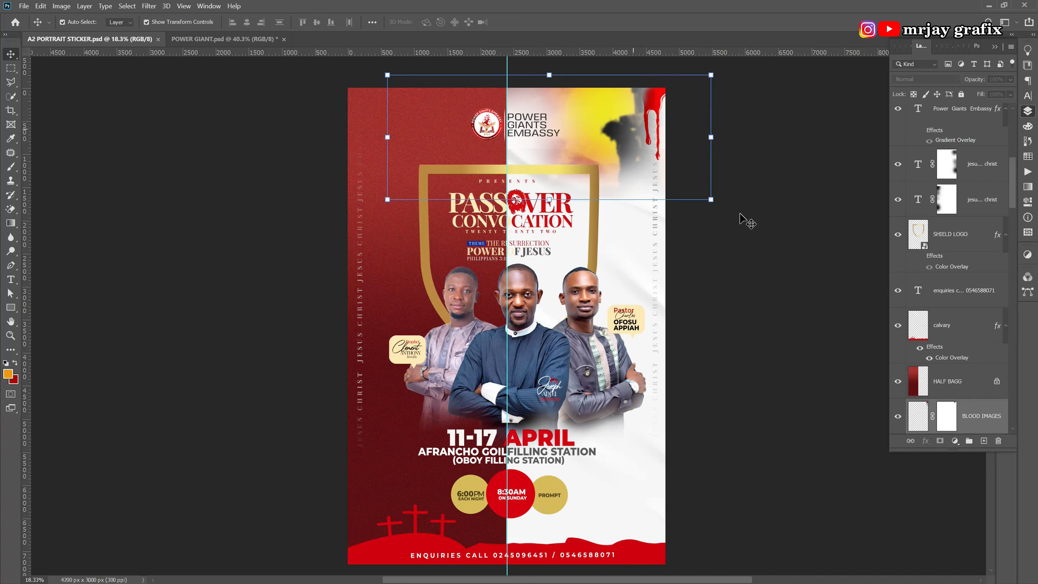
click(937, 95)
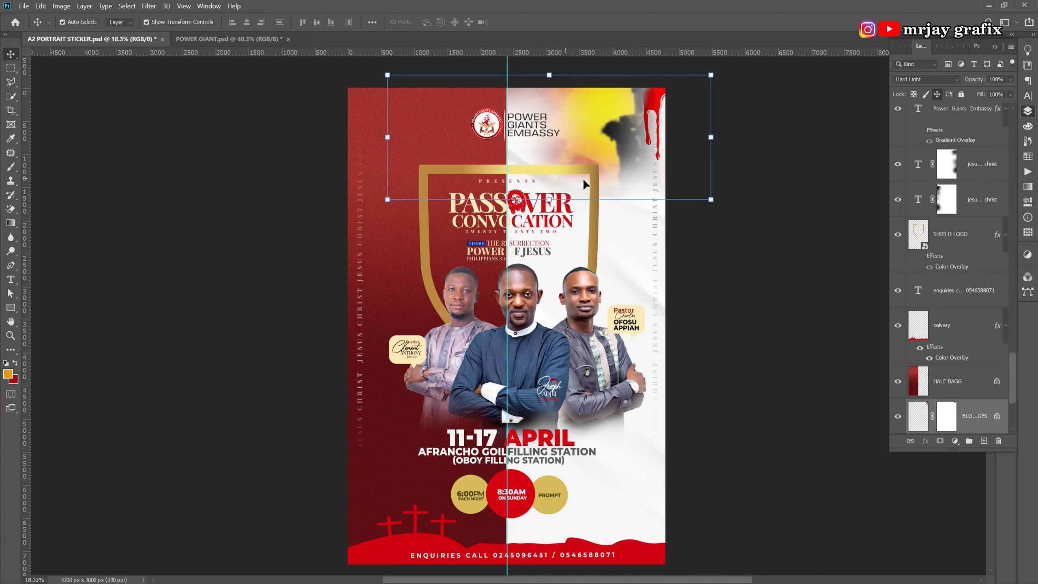
Bring the logo's emblem and name layers into POWER GIANT and shrink them toward half size.
click(733, 184)
drag(465, 115, 315, 160)
drag(423, 194, 324, 151)
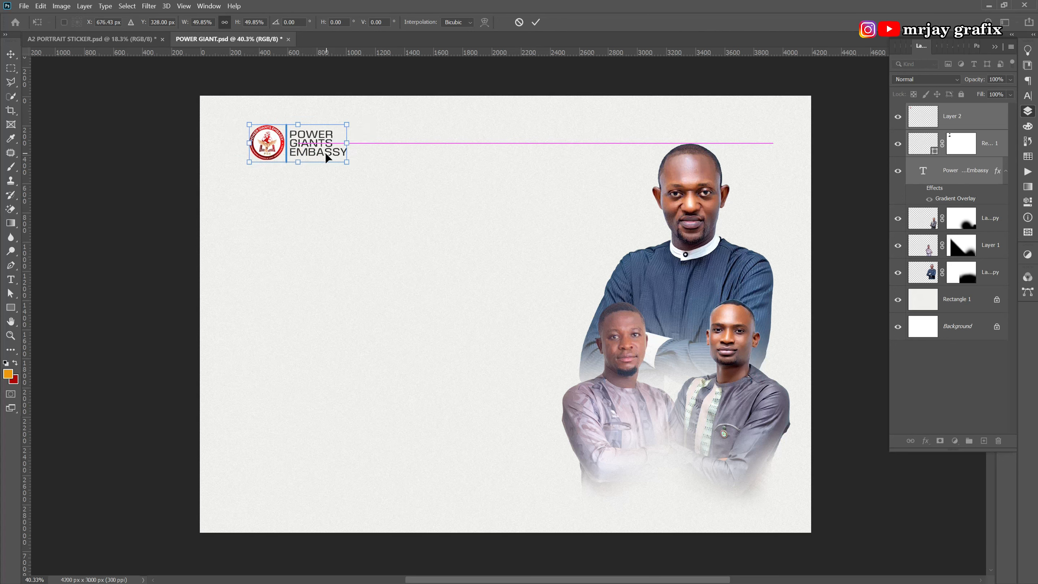
Commit the logo's ~50% scale and check the name text's all-caps setting in Character.
click(535, 24)
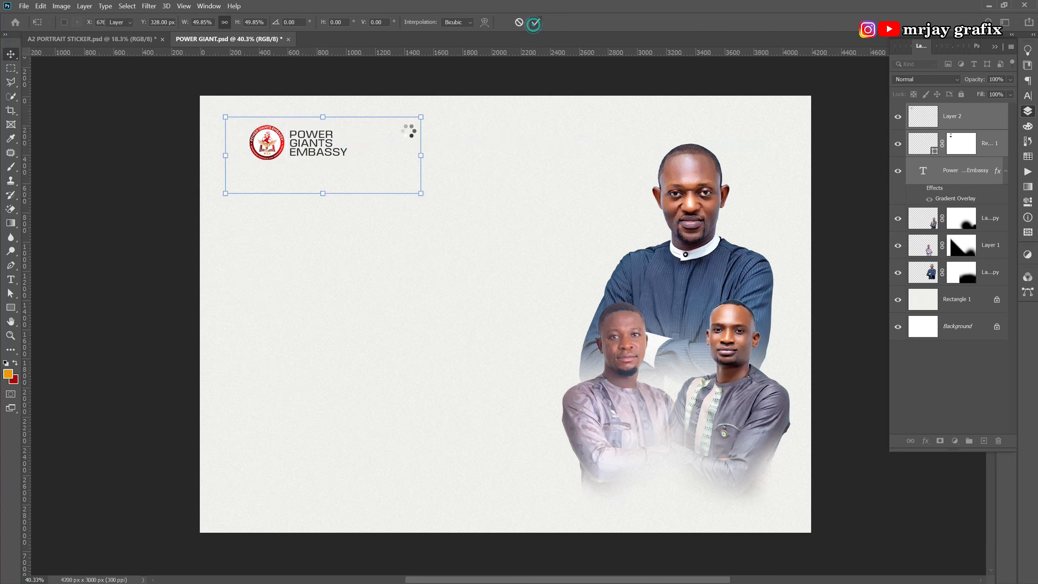
click(174, 204)
click(303, 155)
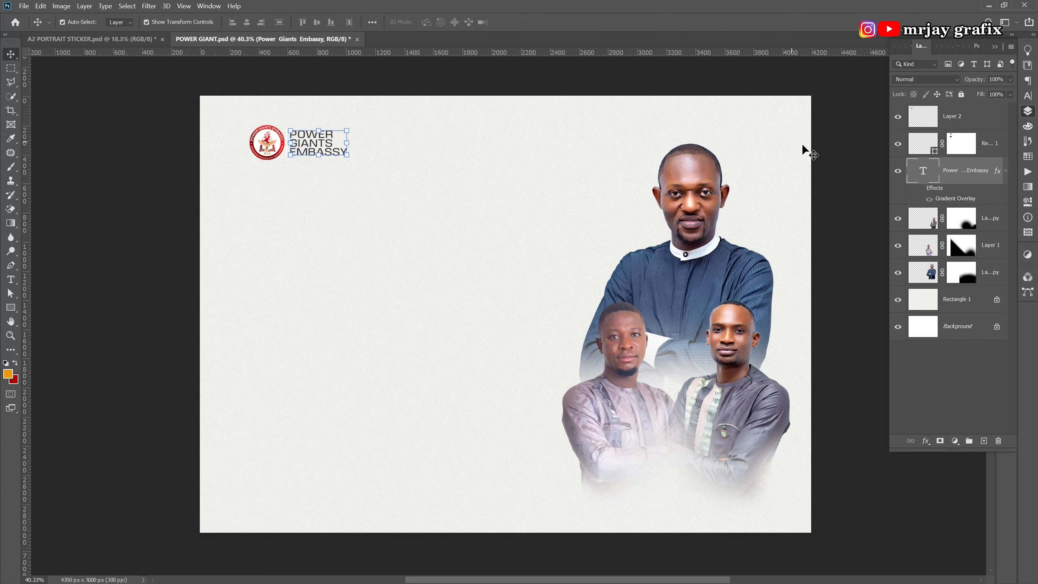
click(1027, 96)
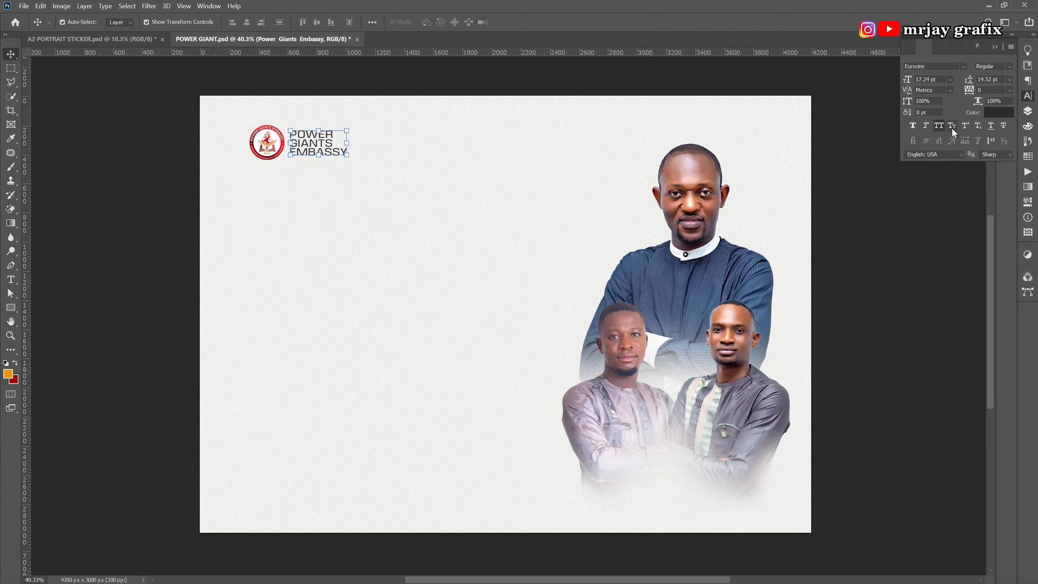
click(938, 127)
click(939, 128)
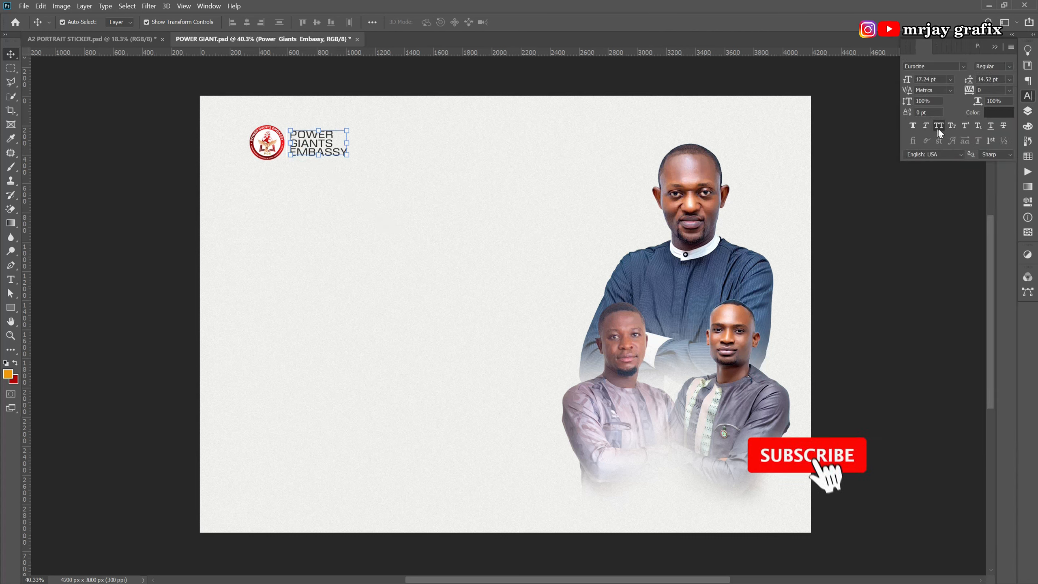
Keep the Power Giants Embassy name in Eurostile, Regular style.
click(962, 67)
click(962, 67)
click(1007, 66)
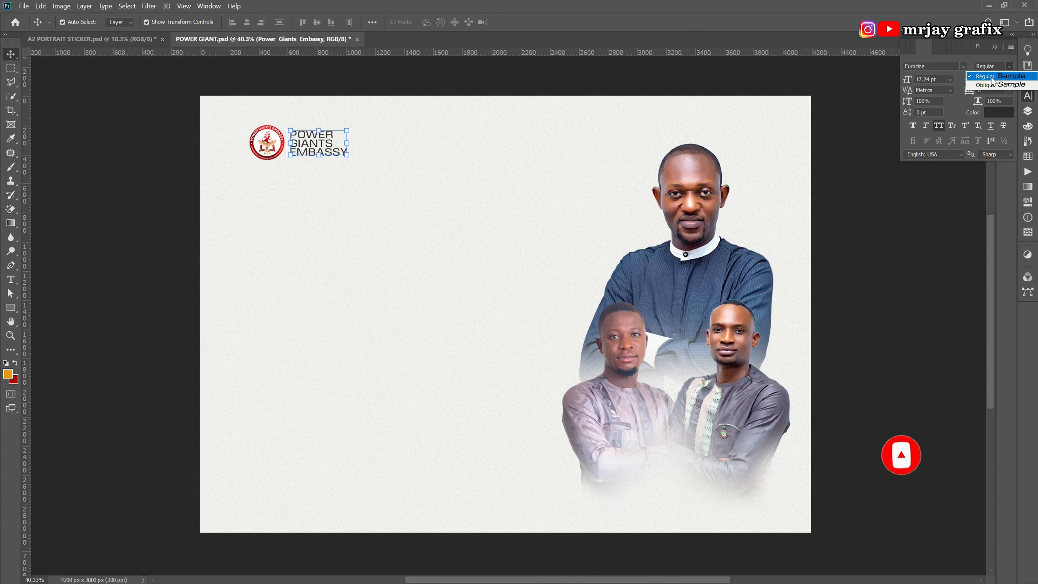
click(989, 77)
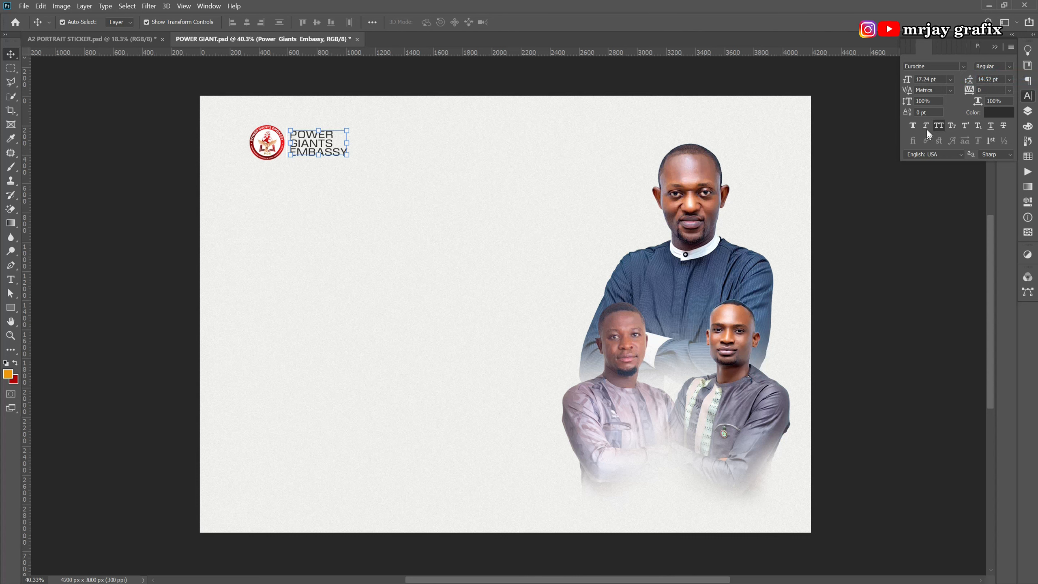
click(162, 262)
scroll(260, 173, up, 5)
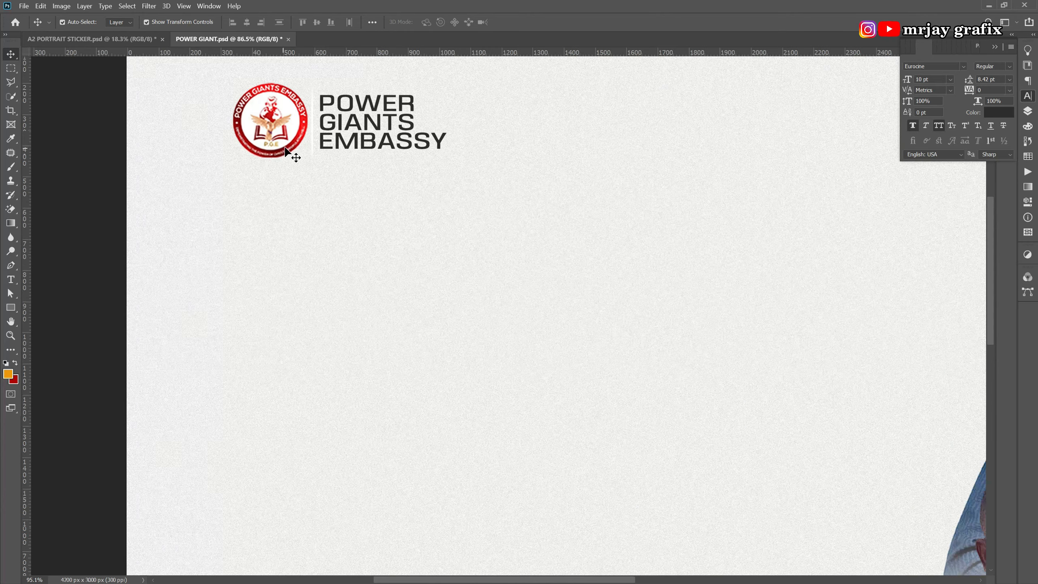
Recolour the thin divider line between emblem and name black (000000).
click(314, 151)
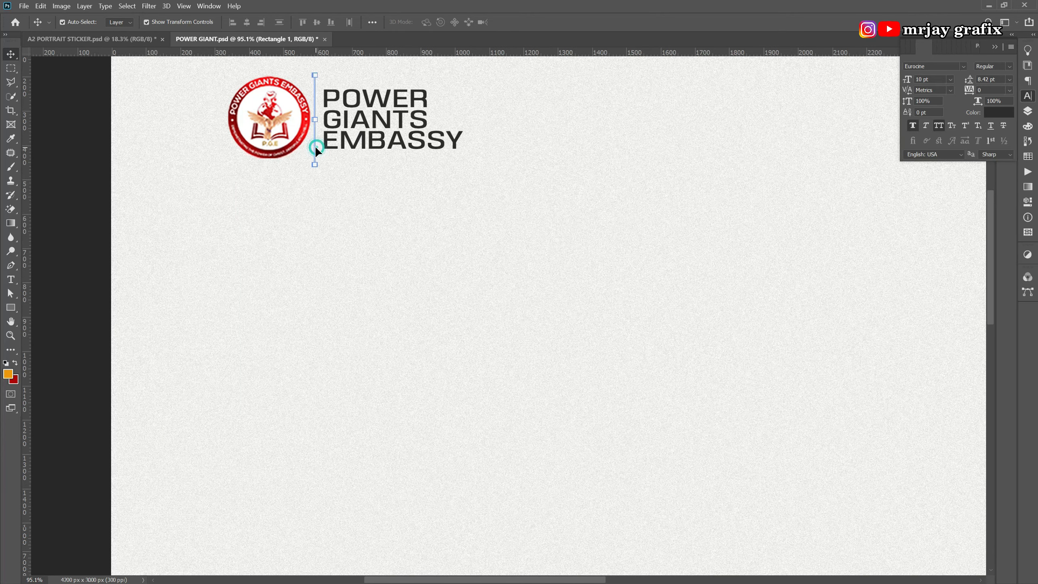
click(1029, 111)
double_click(934, 153)
text(000000)
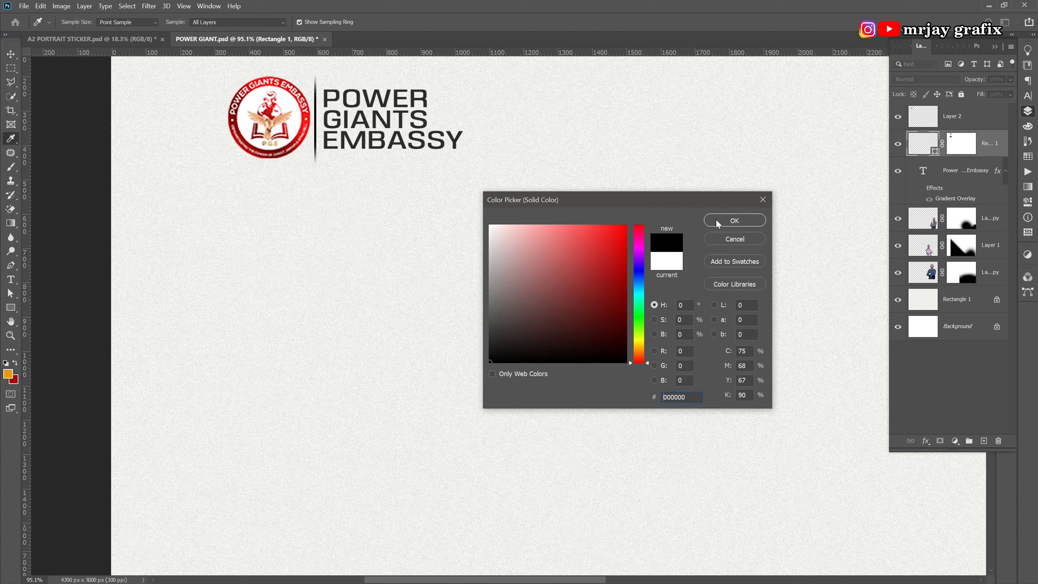
click(716, 220)
Nudge the company name slightly right and down and lower its opacity to 80%.
click(365, 237)
drag(378, 128, 375, 139)
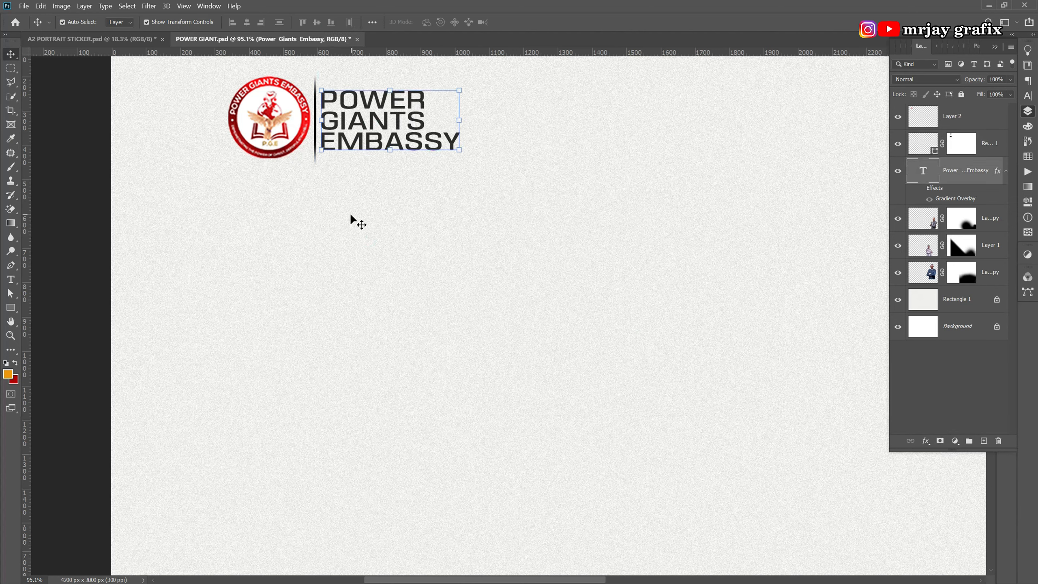
key(8)
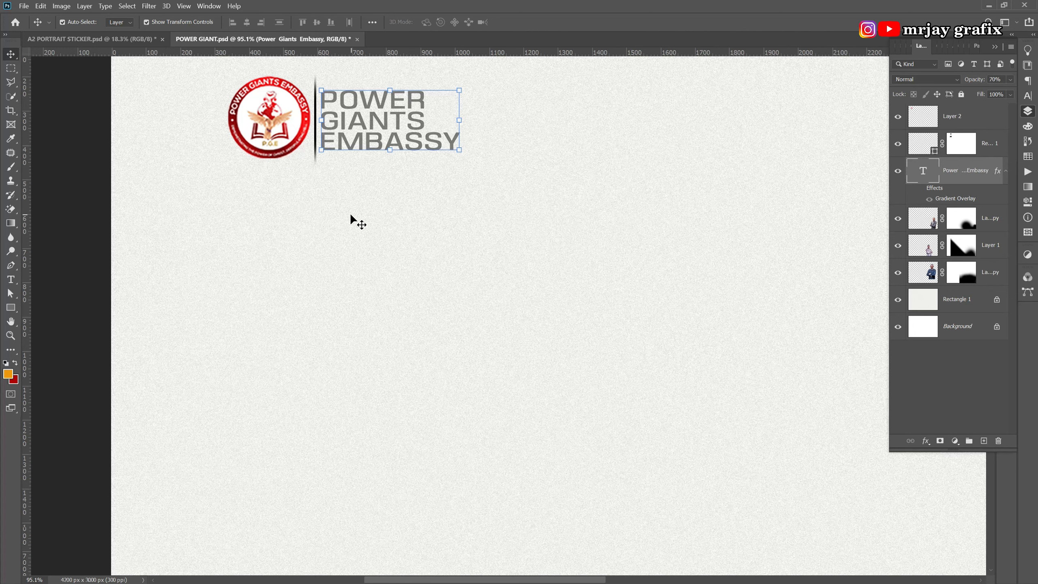
Deselect the text and zoom out to 40.3% to show the whole banner.
click(353, 227)
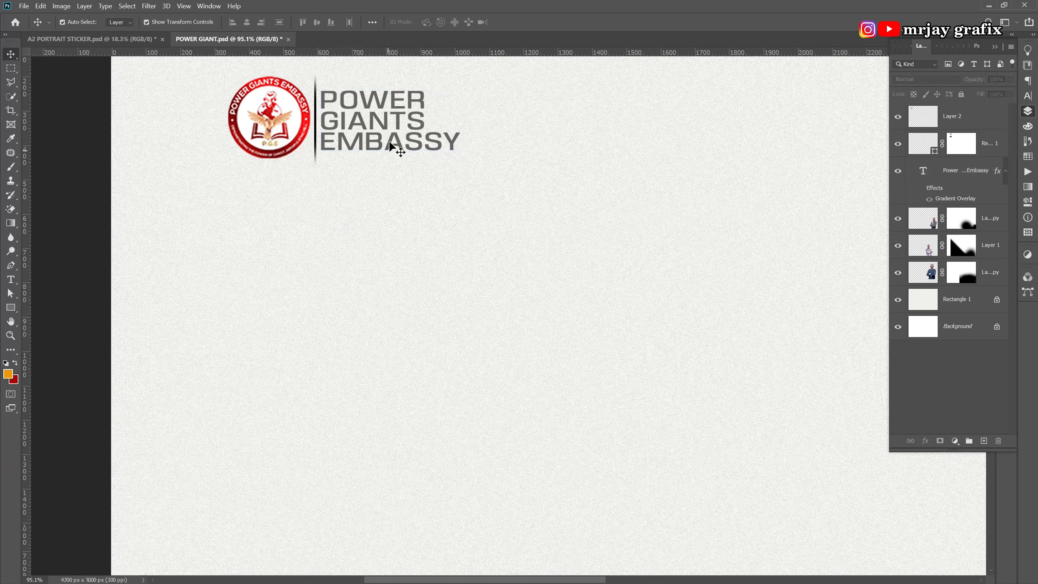
click(391, 141)
click(355, 173)
scroll(369, 176, down, 6)
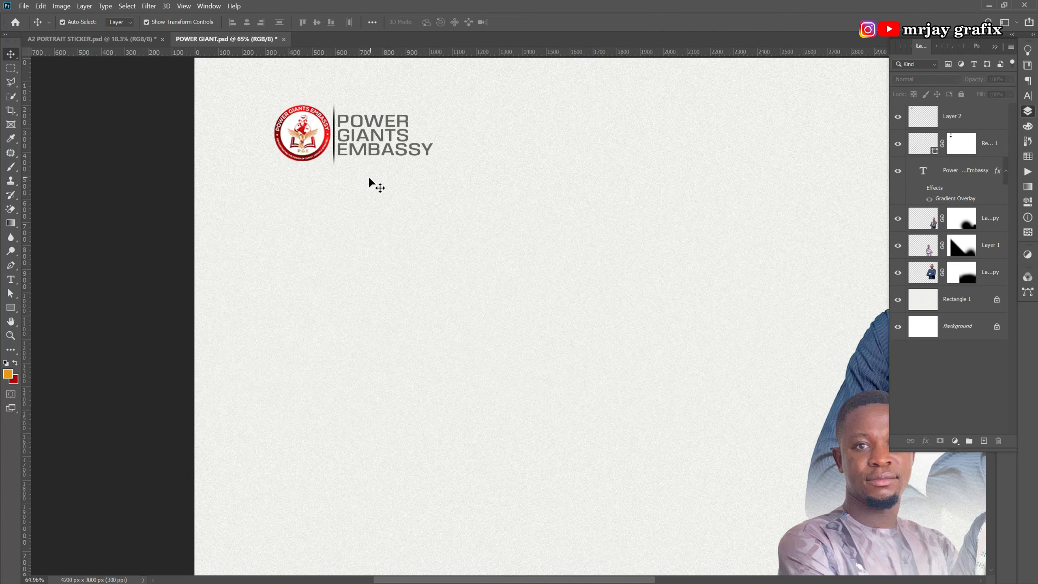
scroll(245, 160, down, 3)
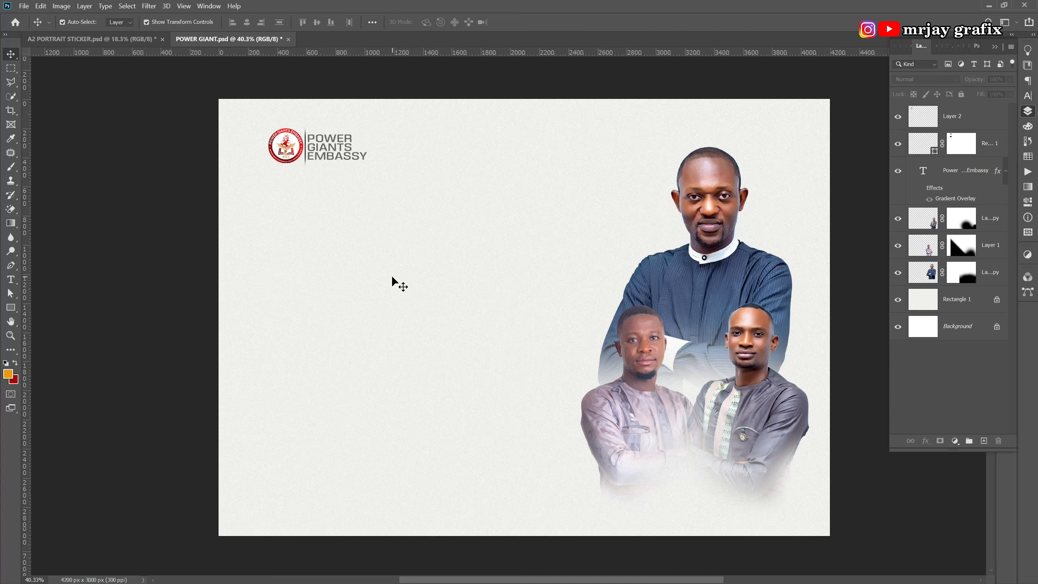
Try opacities of 100%, 80%, 70%, 45% and 60% on the Power Giants Embassy text.
click(342, 148)
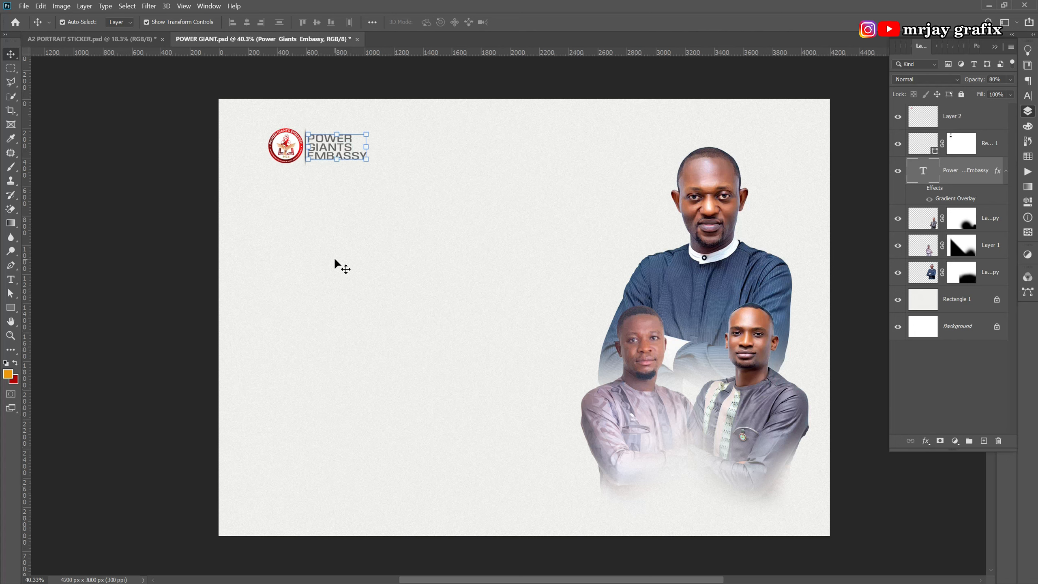
key(0)
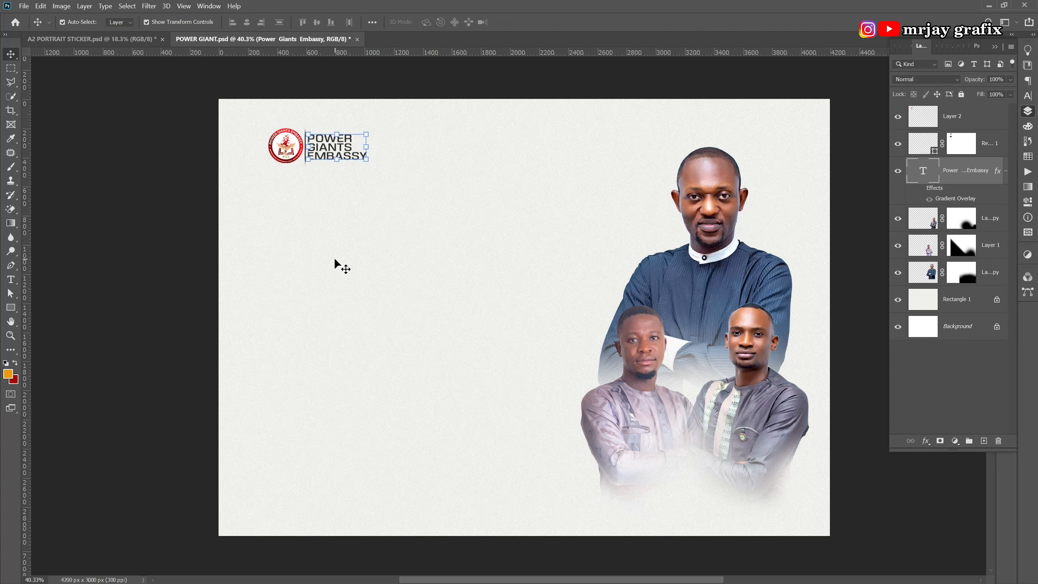
key(8)
key(7)
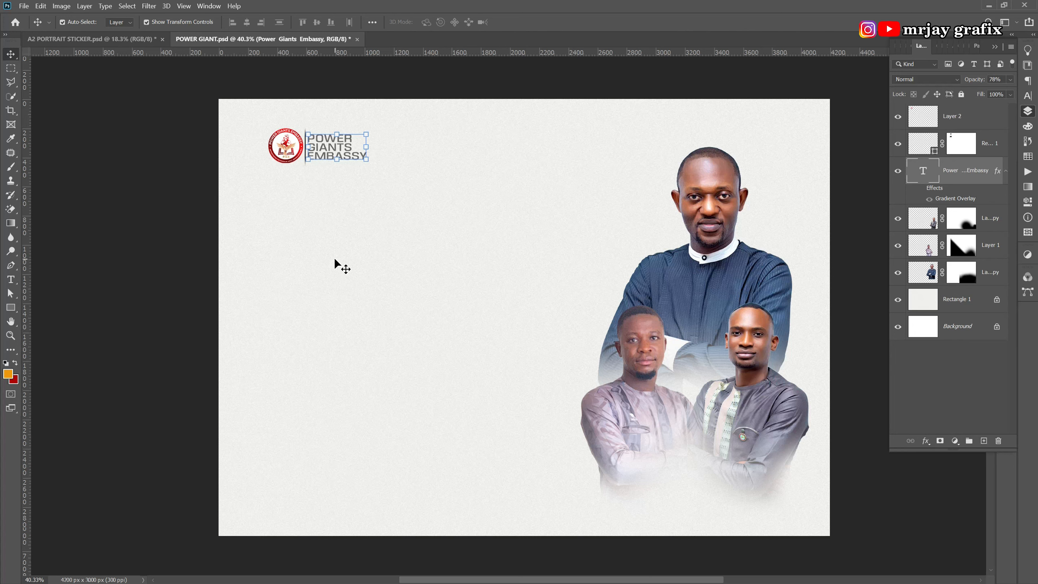
key(4)
key(5)
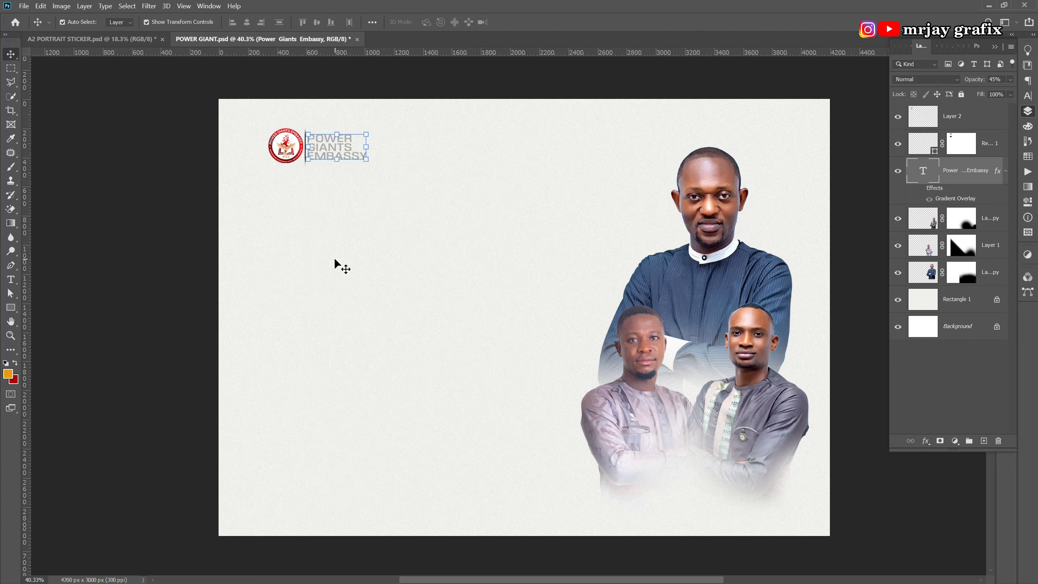
key(6)
click(209, 202)
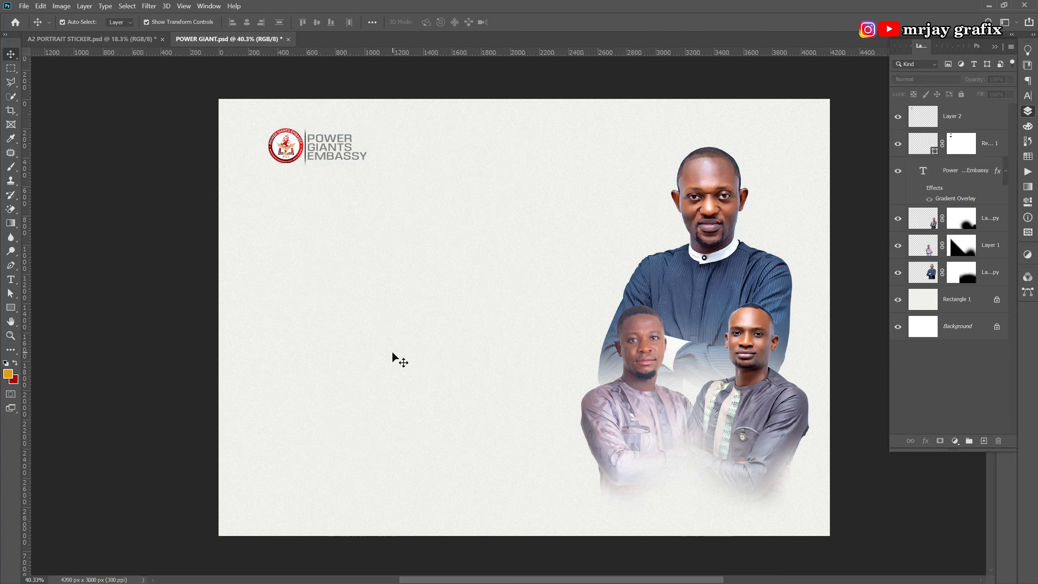
Nudge the company name up slightly and settle its opacity at 80%.
click(333, 157)
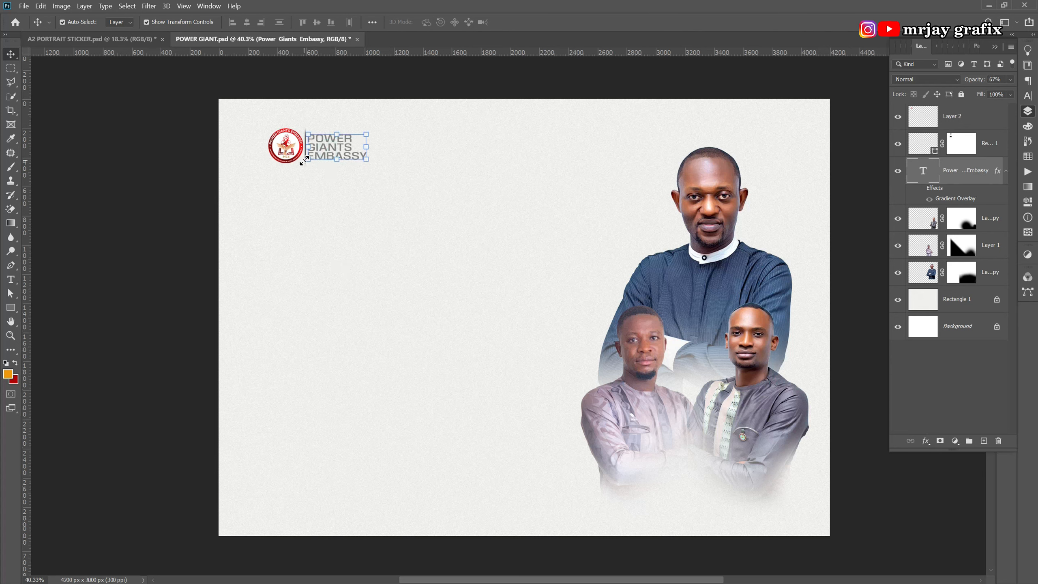
key(Up)
key(Up)
key(Up)
key(Up)
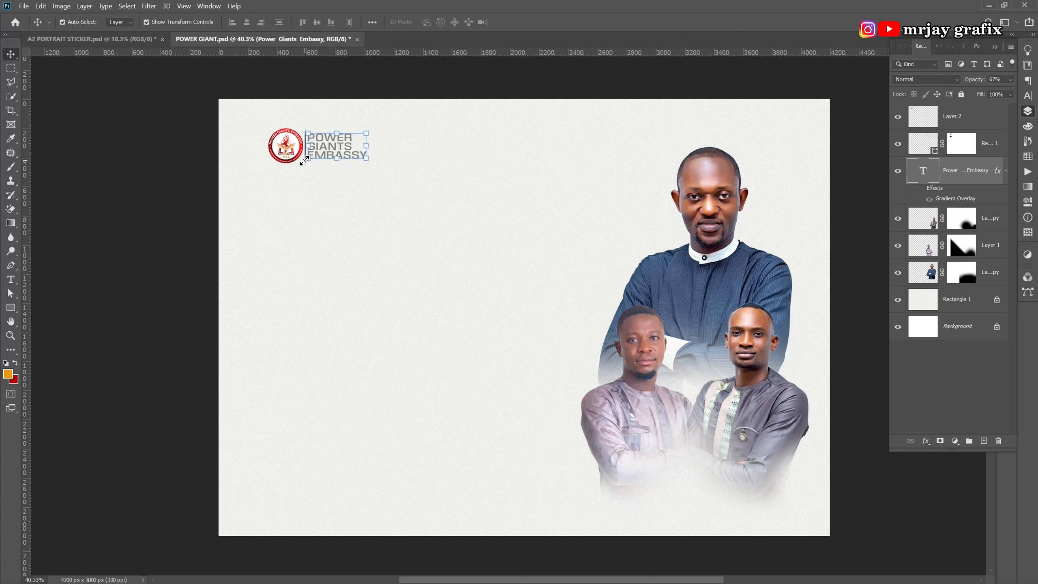
key(7)
key(8)
key(9)
key(8)
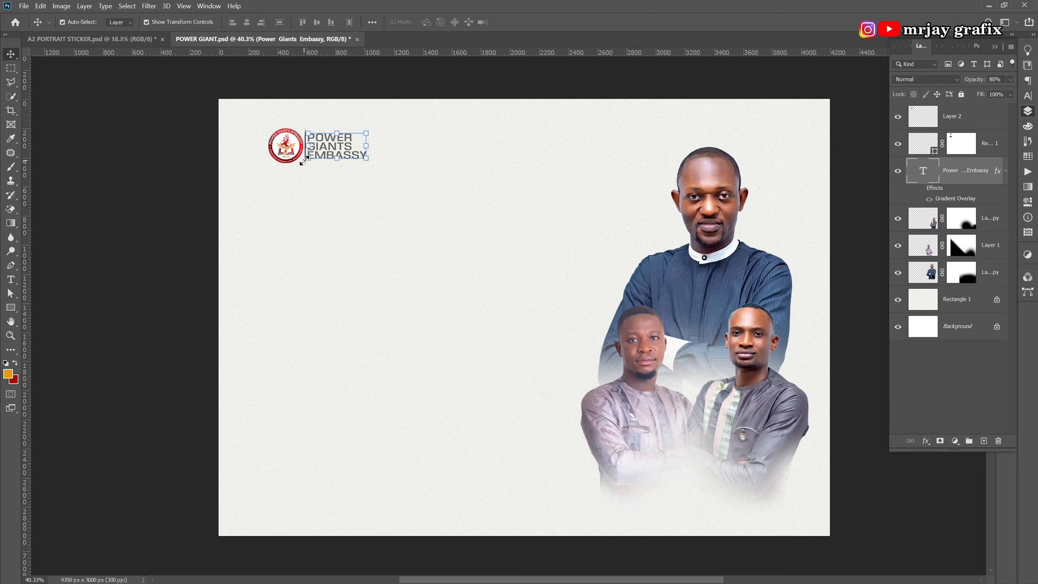
click(145, 186)
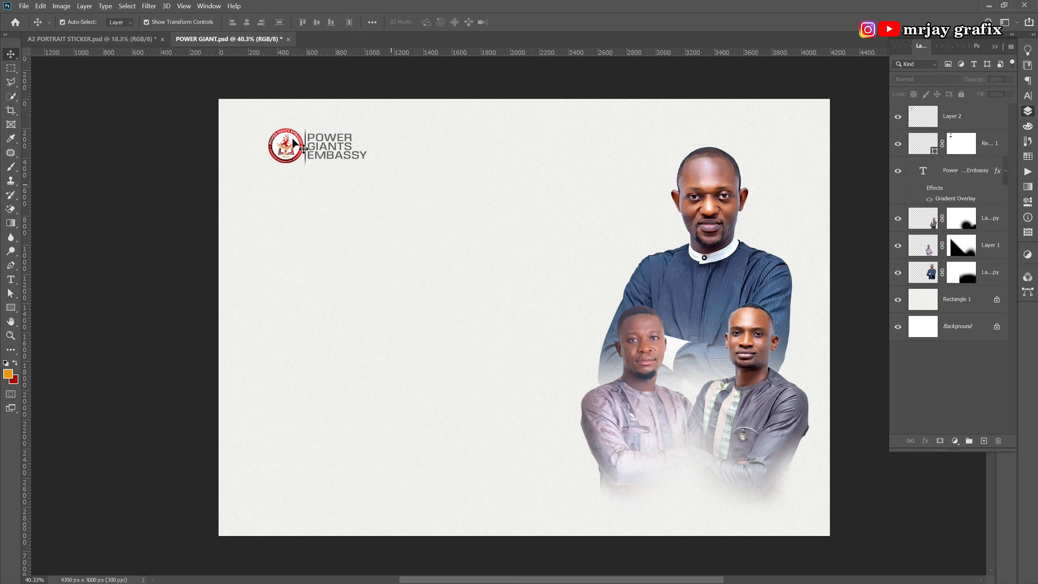
Reposition the PRESENTS text and recolour all of it black (000000).
click(135, 39)
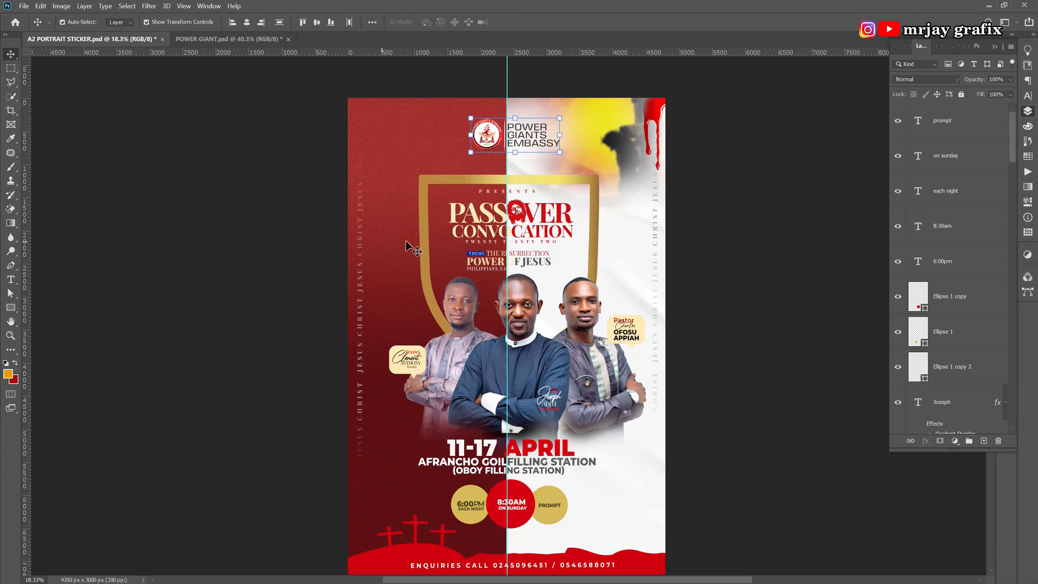
drag(488, 191, 300, 189)
key(t)
click(299, 182)
key(ctrl+a)
click(433, 22)
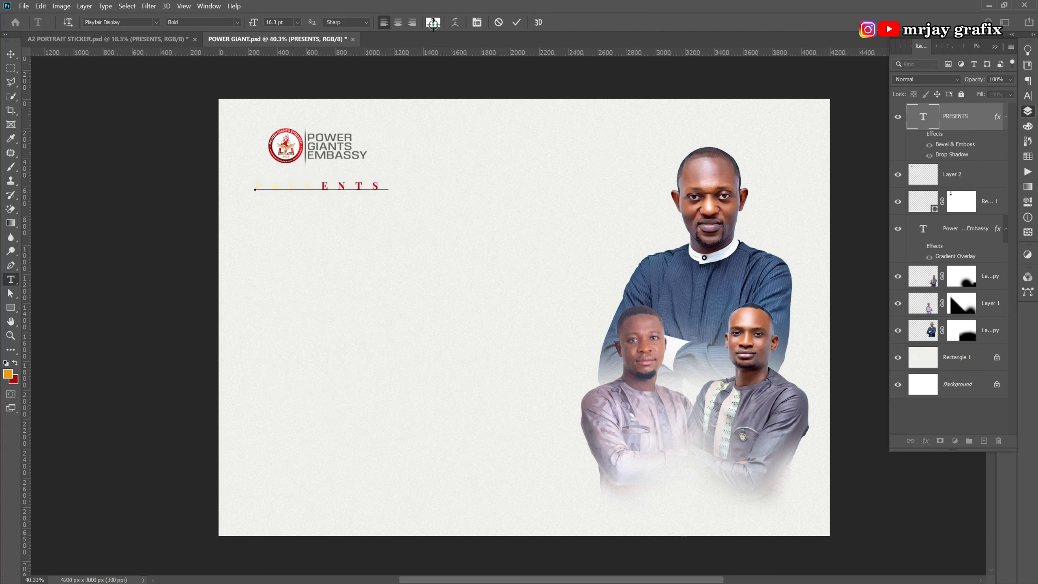
mouse_move(497, 250)
mouse_down()
mouse_move(490, 289)
mouse_move(433, 363)
mouse_up()
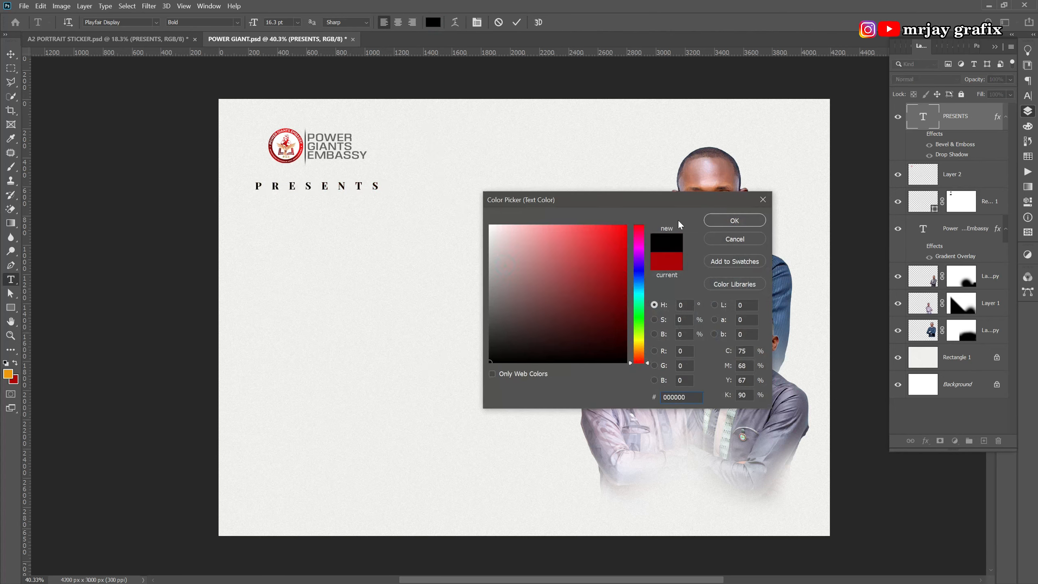
click(734, 221)
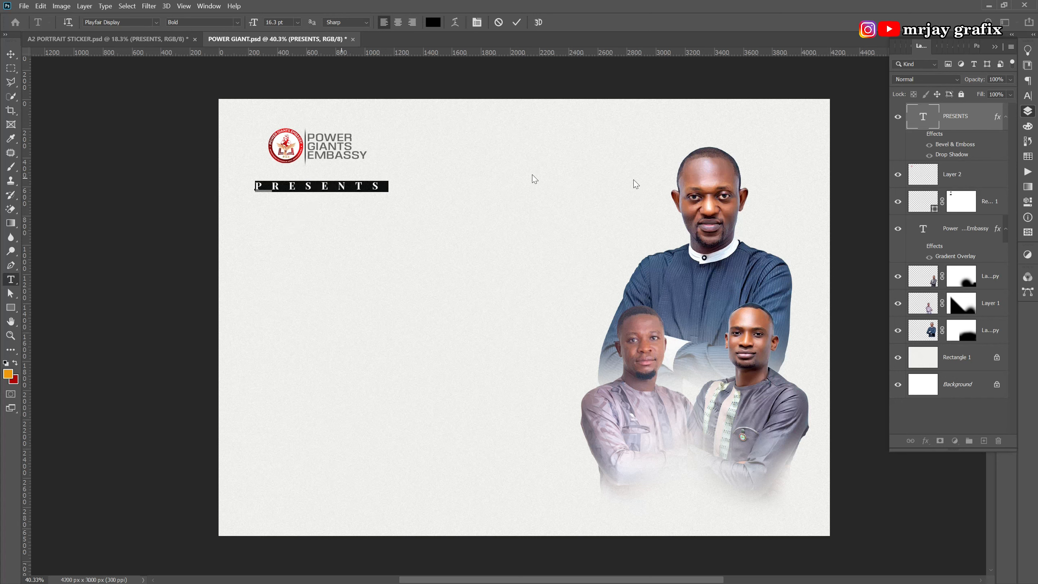
Tighten the PRESENTS tracking from 1040 to 300 and commit the text.
click(1028, 96)
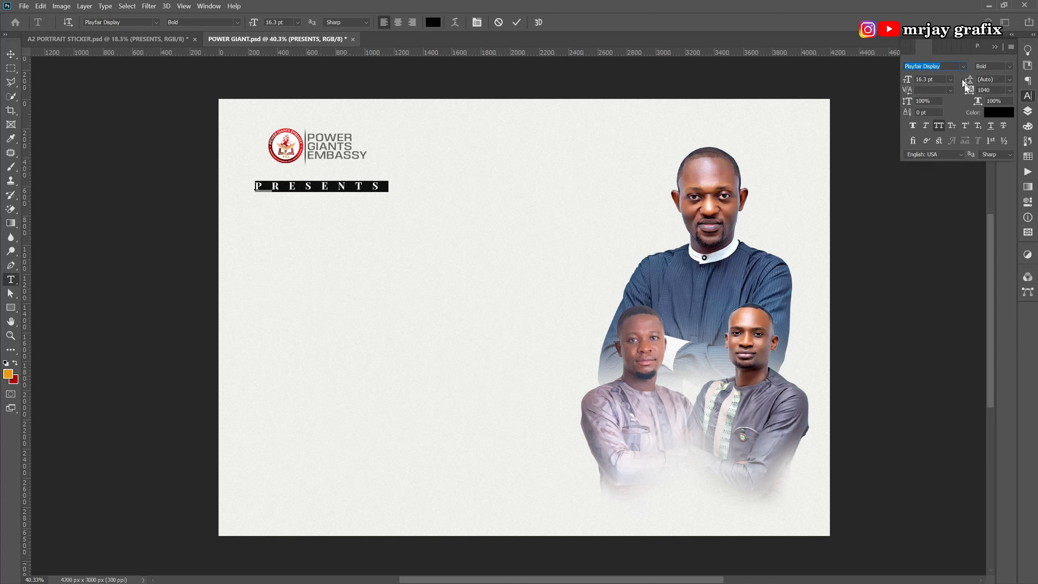
mouse_move(969, 94)
mouse_down()
mouse_move(953, 98)
mouse_move(997, 88)
mouse_move(948, 104)
mouse_move(957, 101)
mouse_up()
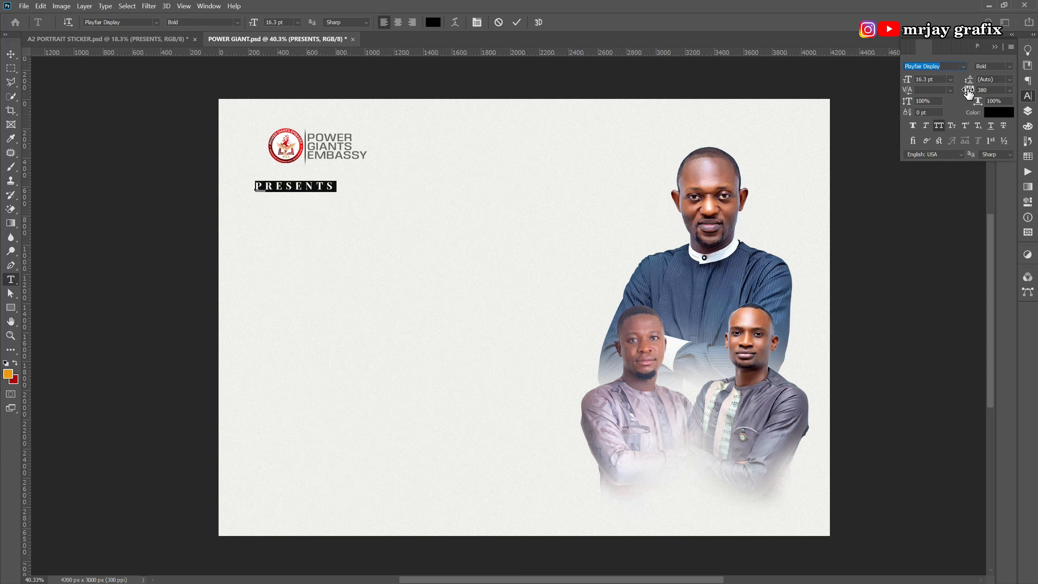
click(969, 94)
drag(967, 94, 965, 96)
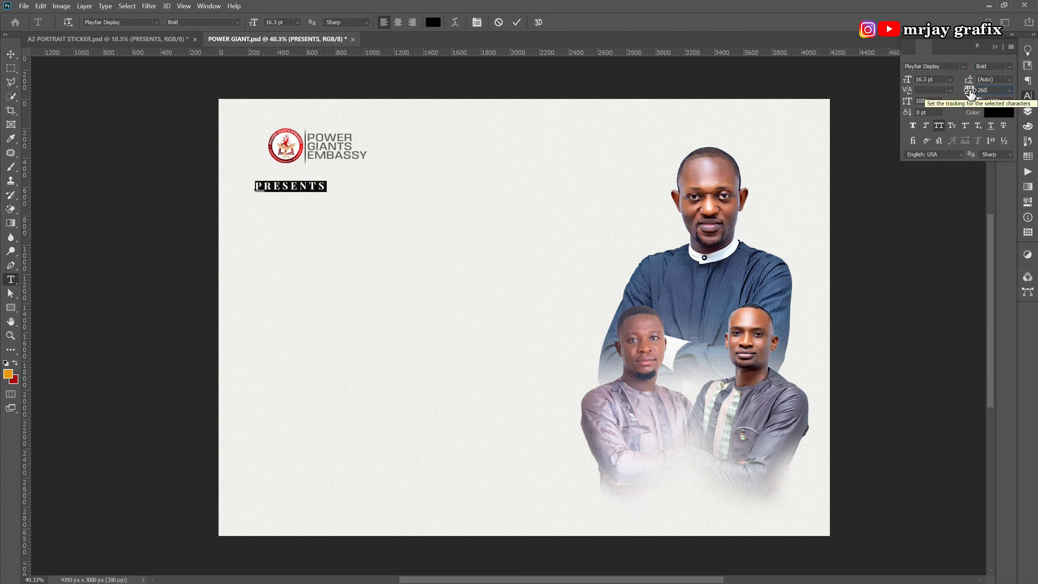
click(972, 94)
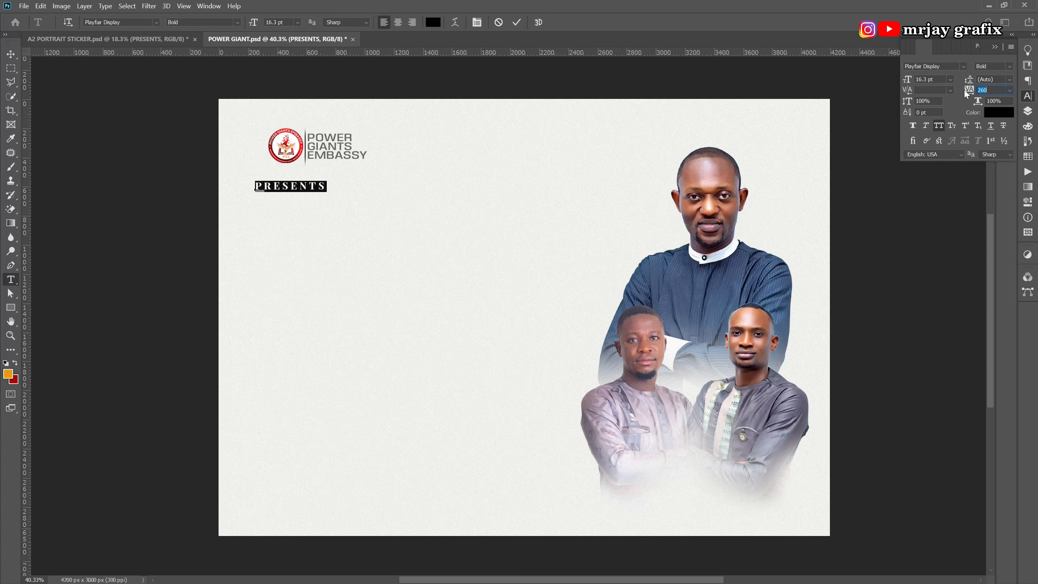
drag(966, 91, 968, 90)
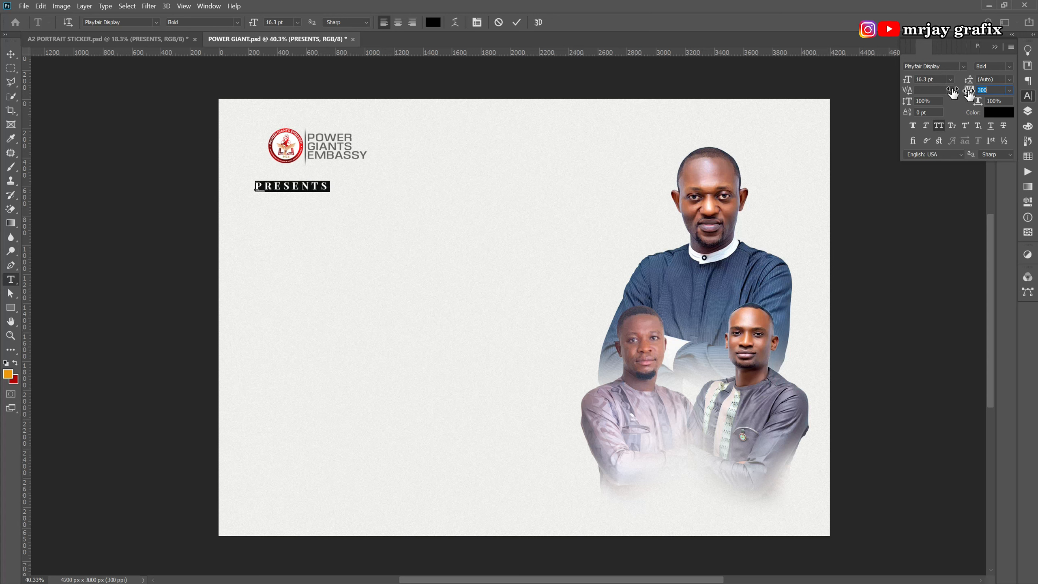
click(517, 22)
Begin scaling the PRESENTS text down to about 74.6% with Free Transform.
key(v)
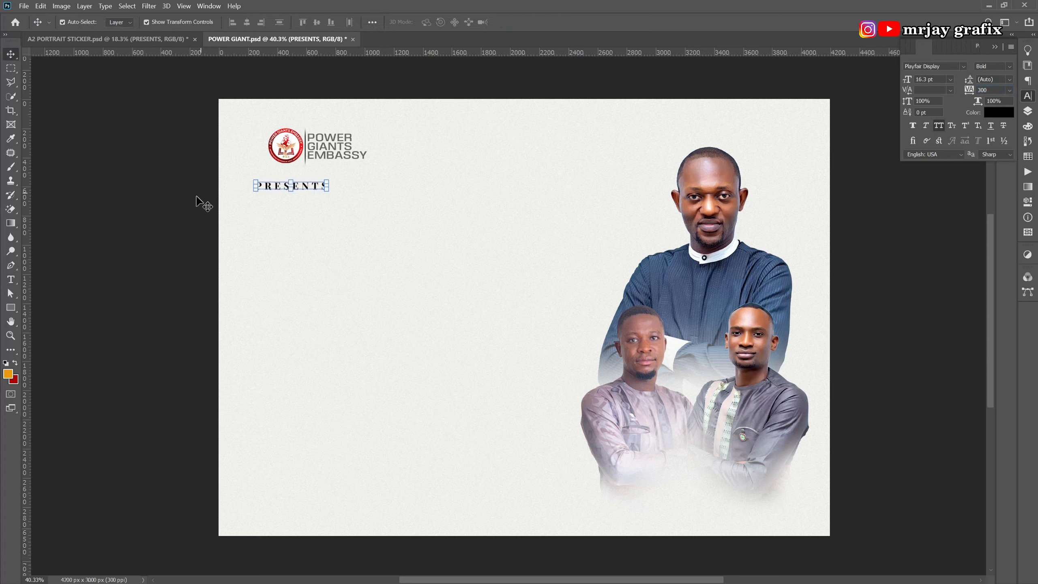
key(ctrl+t)
drag(254, 191, 270, 191)
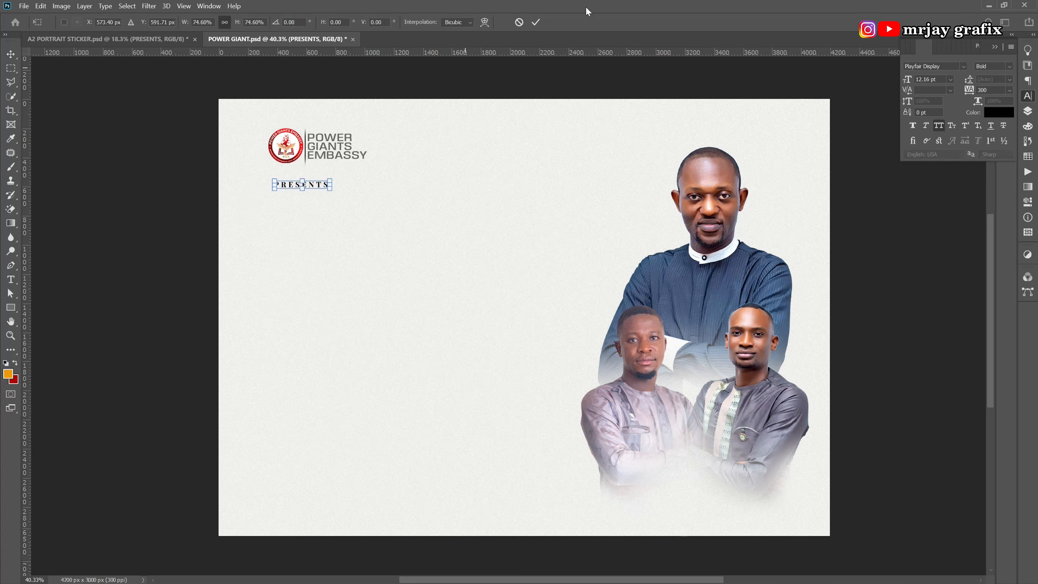
Apply the PRESENTS scale-down and make dark red ad0304 the foreground colour.
click(536, 23)
click(193, 313)
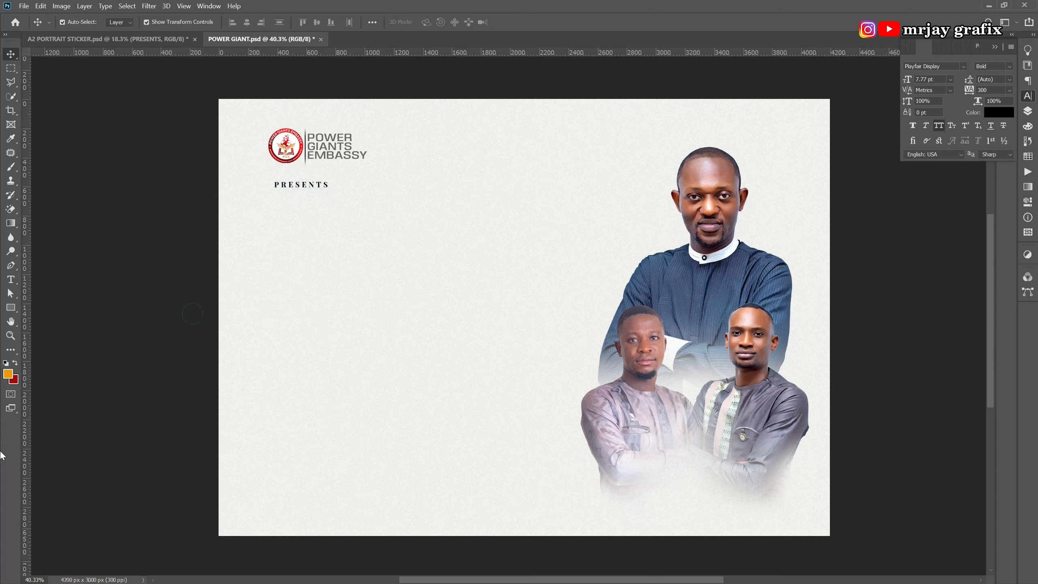
click(15, 363)
click(9, 377)
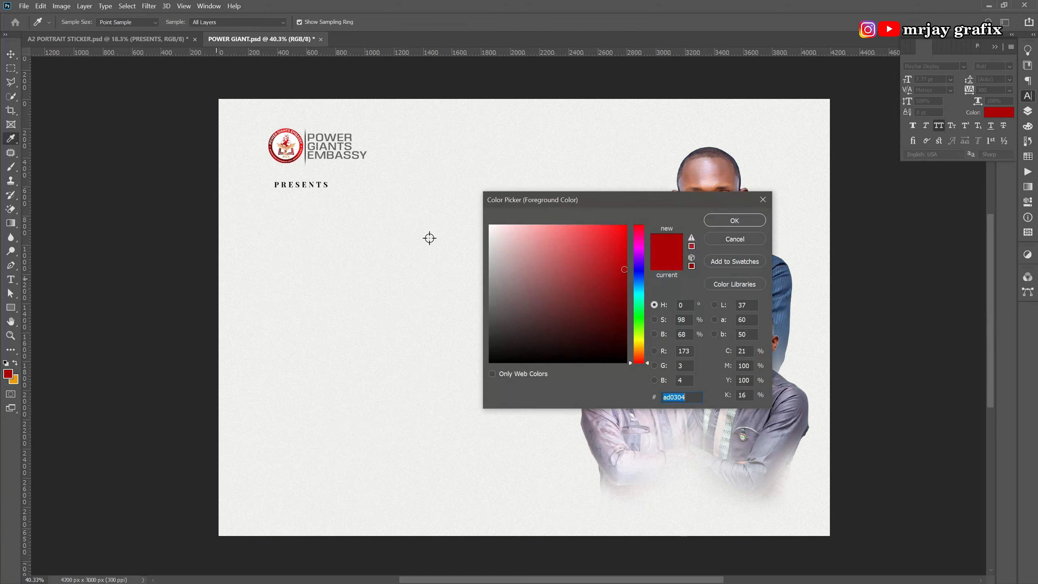
click(714, 224)
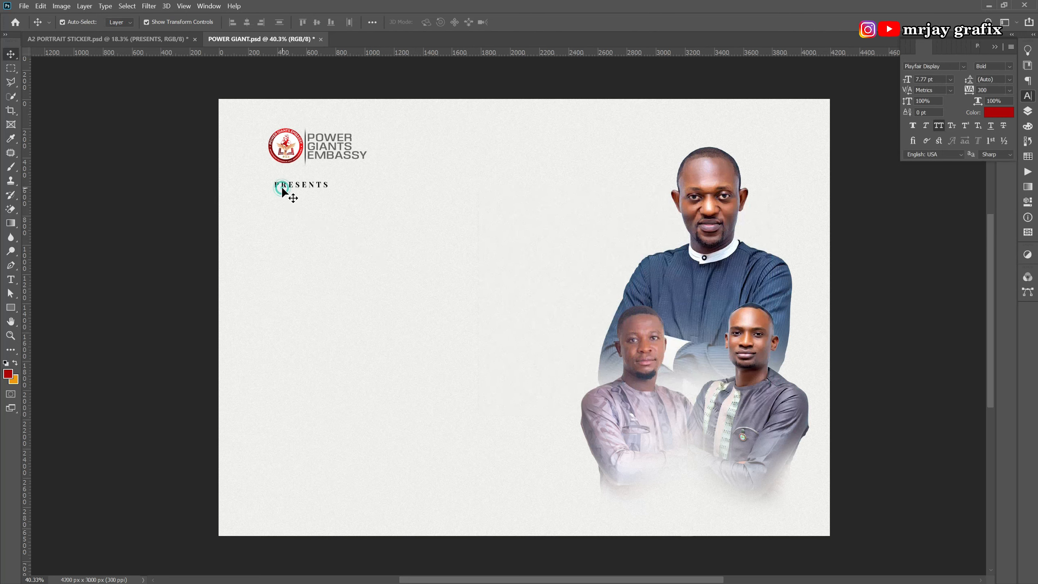
Select the PRESENTS text layer and move it lower in the layer stack.
click(283, 187)
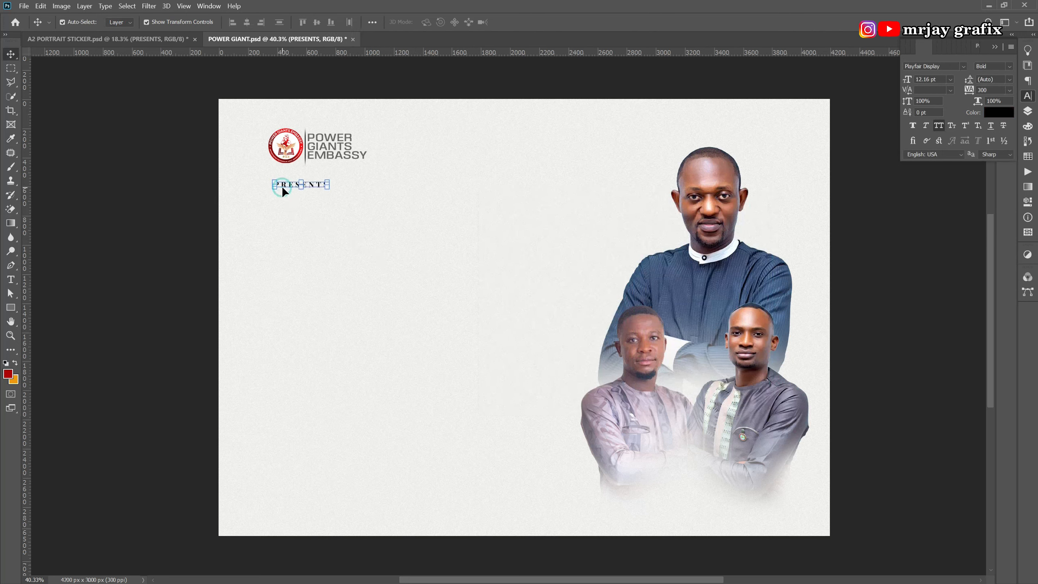
click(1028, 111)
drag(953, 123, 946, 161)
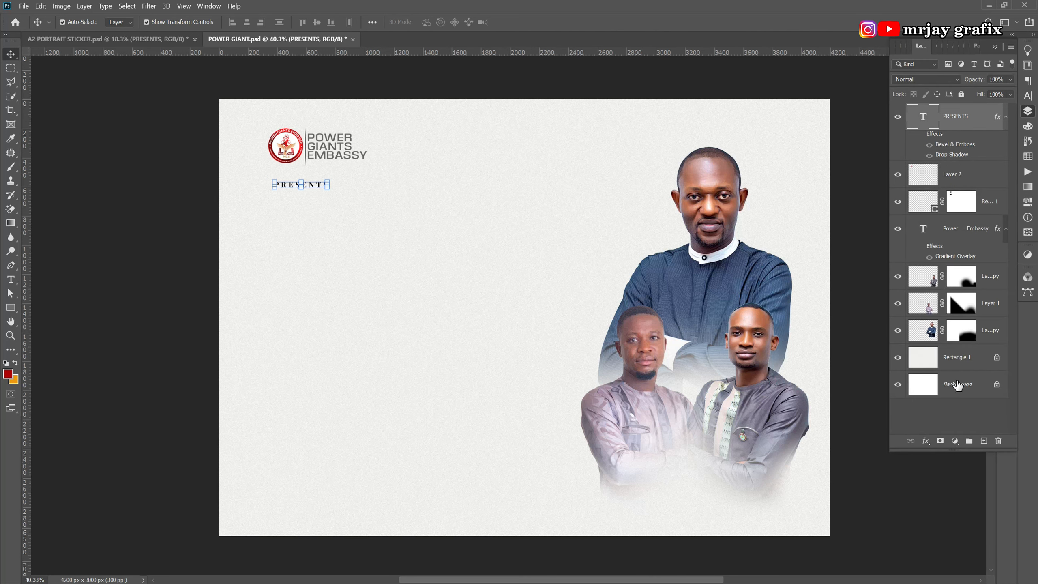
Draw a red rectangle around the PRESENTS text on a new layer.
click(984, 441)
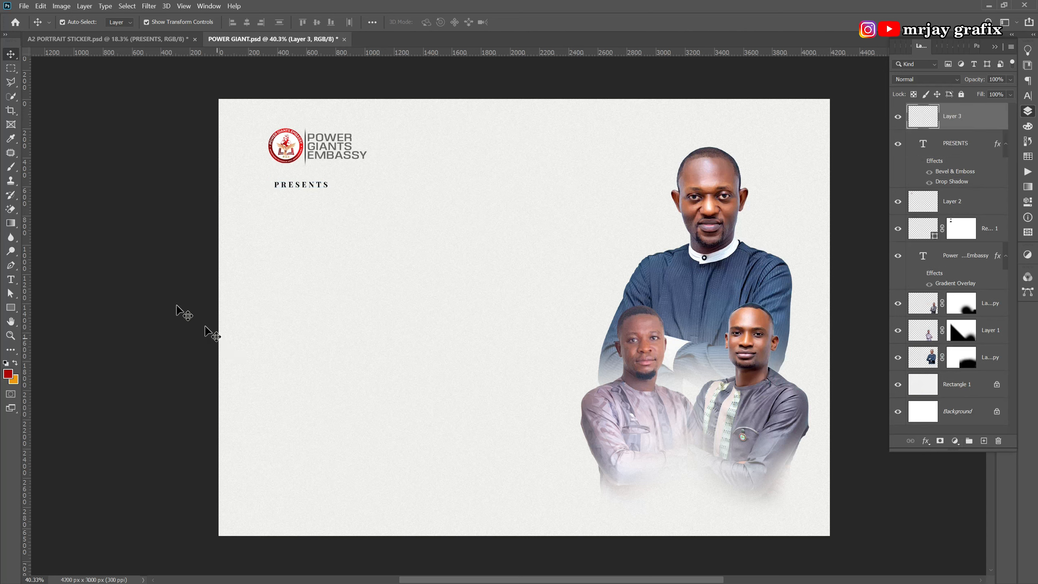
click(11, 308)
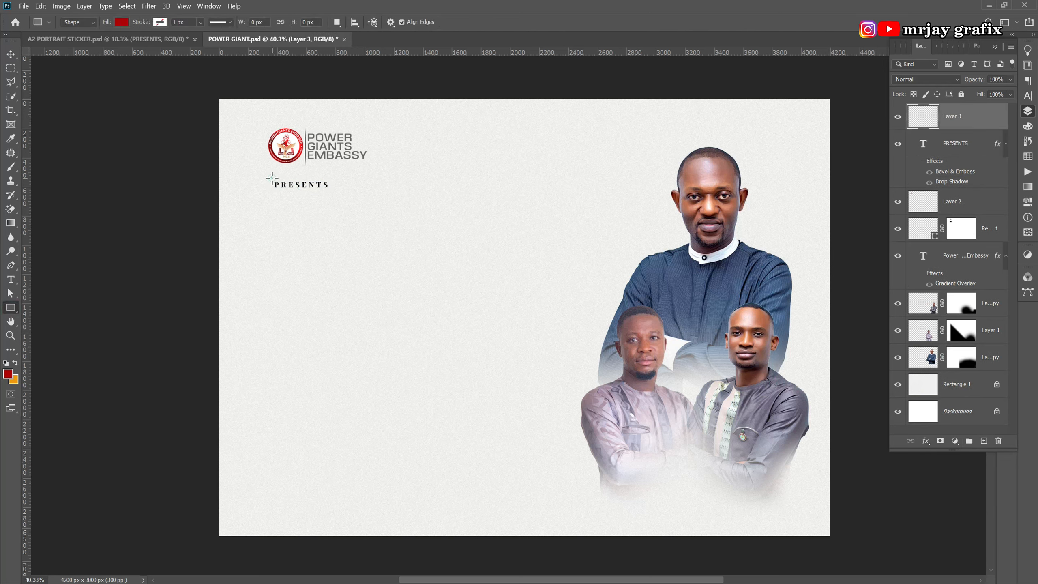
drag(271, 177, 367, 193)
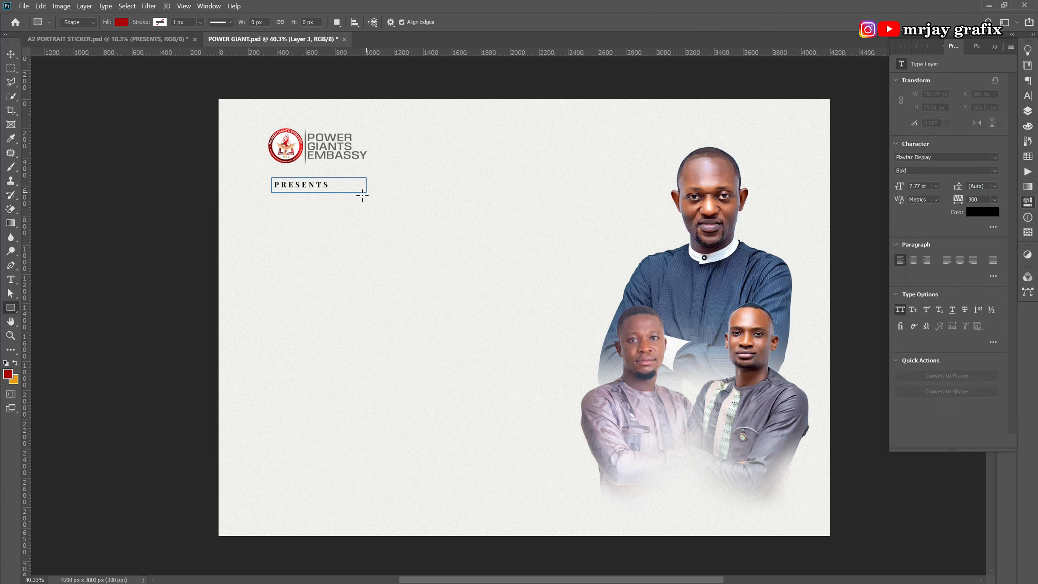
Put Rectangle 2 below PRESENTS in the stack and shift the text onto the bar.
click(10, 54)
click(1028, 111)
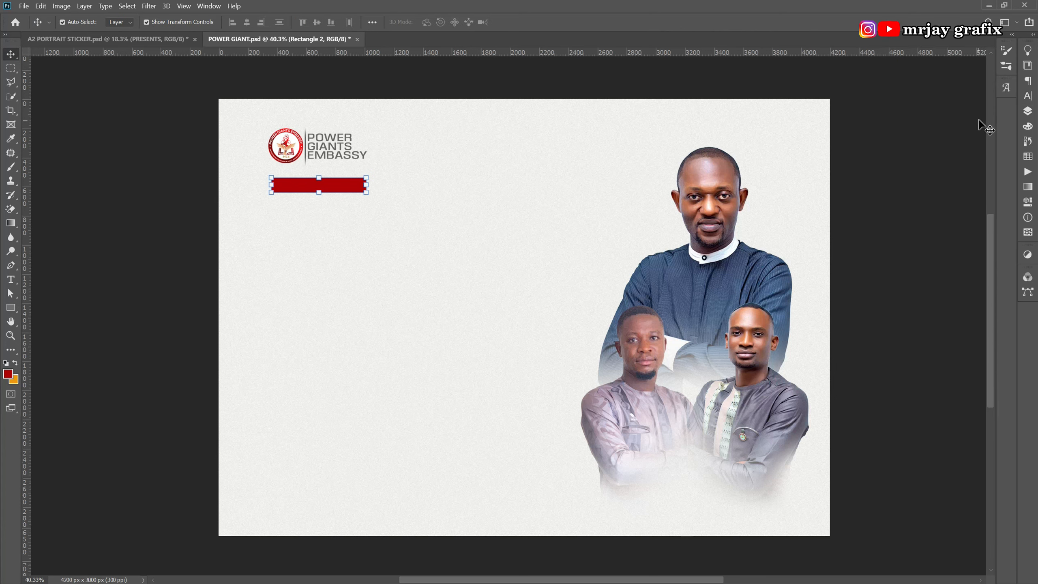
click(1027, 112)
drag(961, 122, 958, 199)
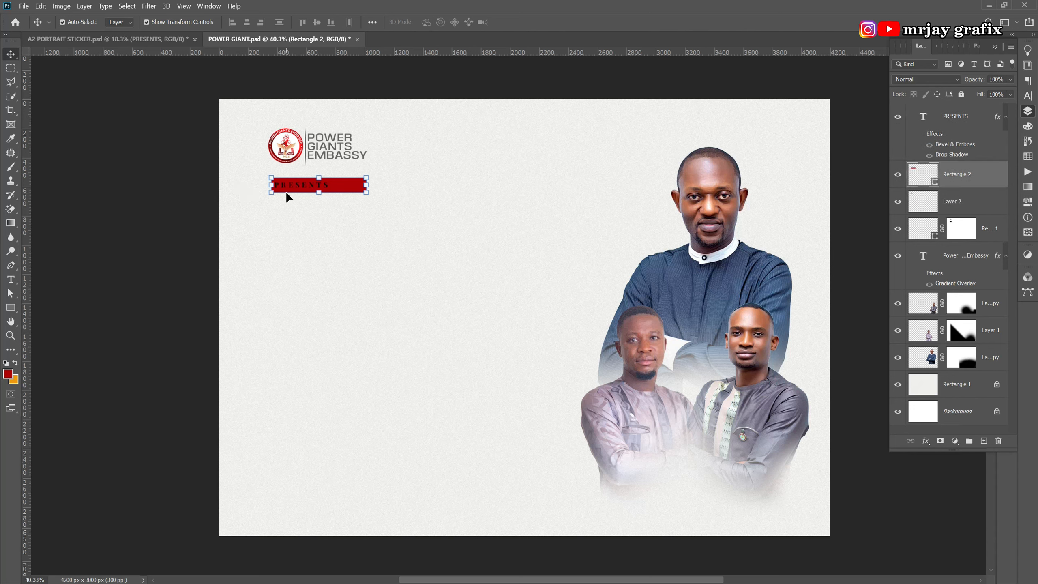
drag(292, 190, 310, 187)
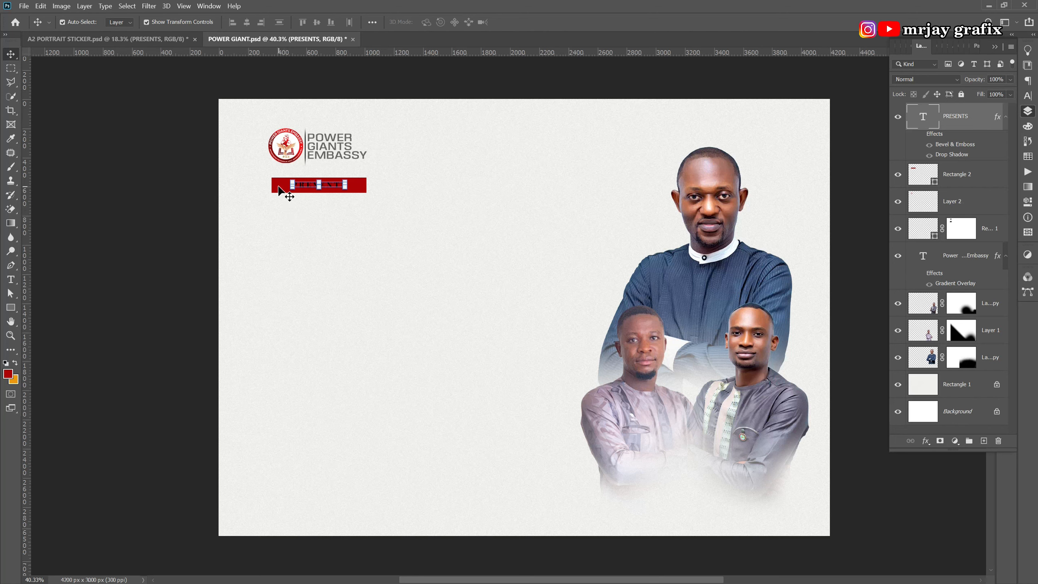
Change the PRESENTS text colour to white (ffffff).
click(1028, 96)
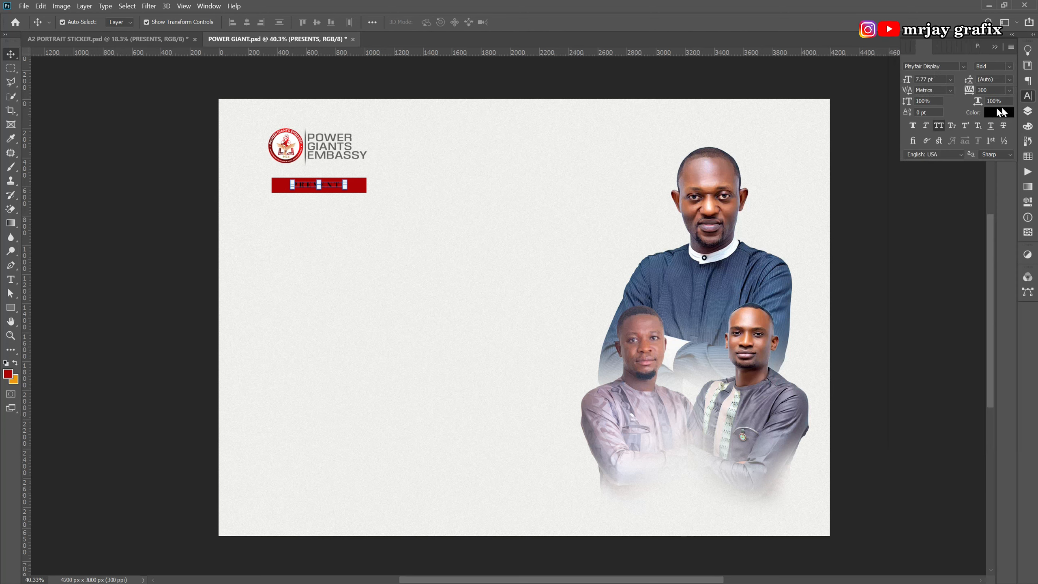
click(988, 110)
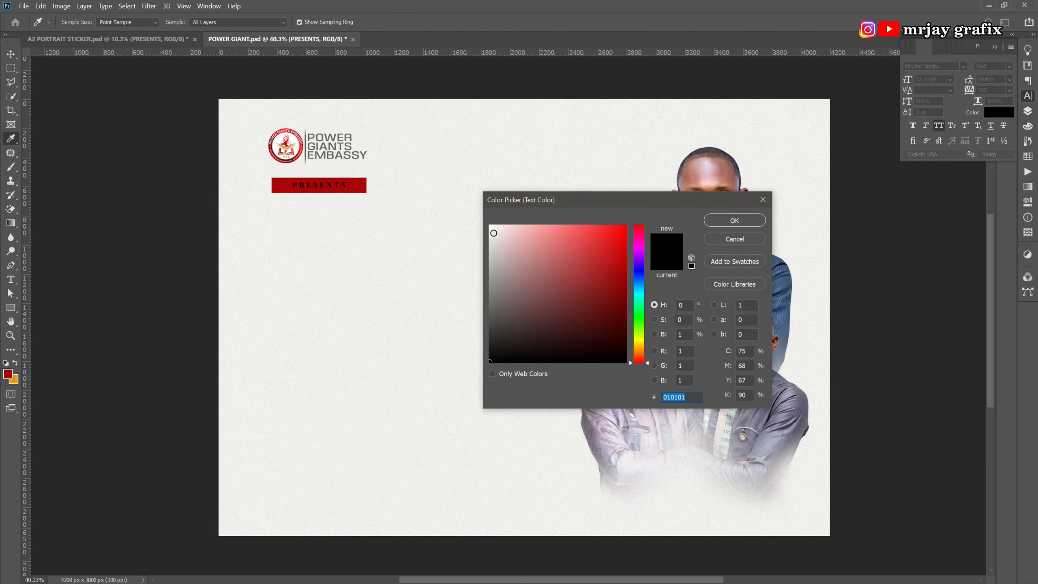
click(490, 226)
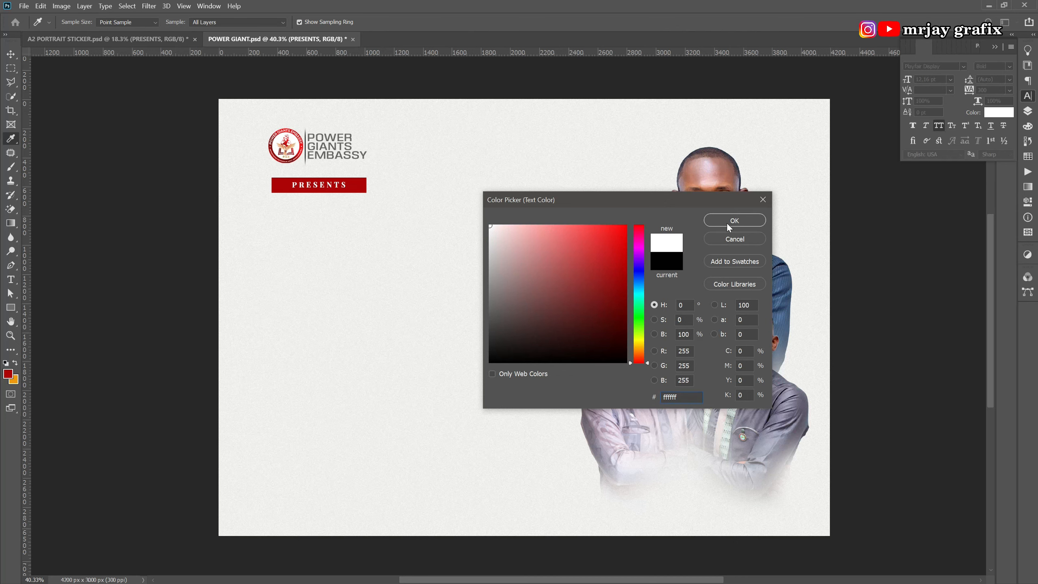
click(726, 223)
Select the red Rectangle 2 bar behind the PRESENTS text.
click(204, 310)
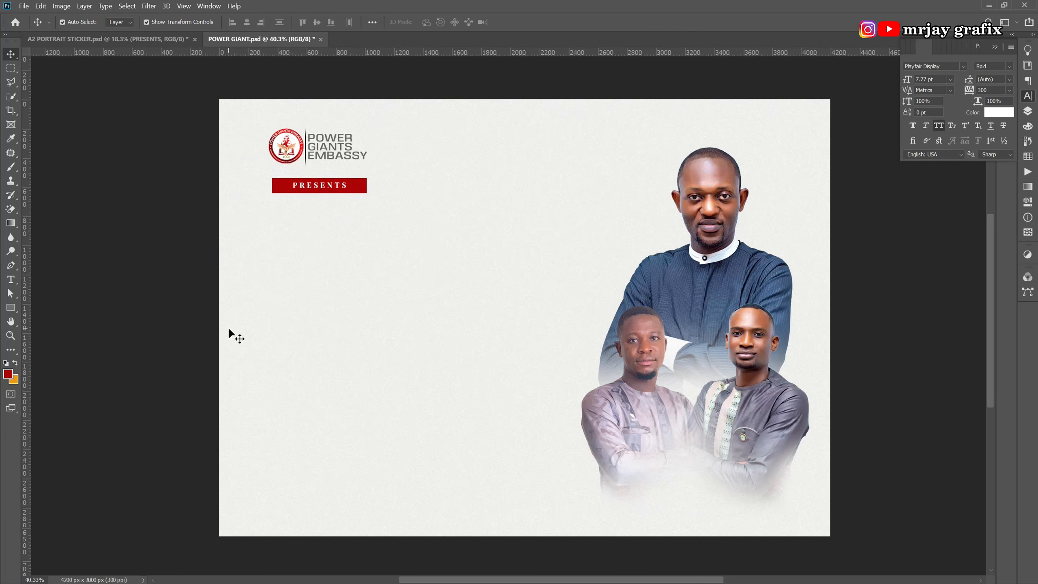
scroll(229, 329, up, 1)
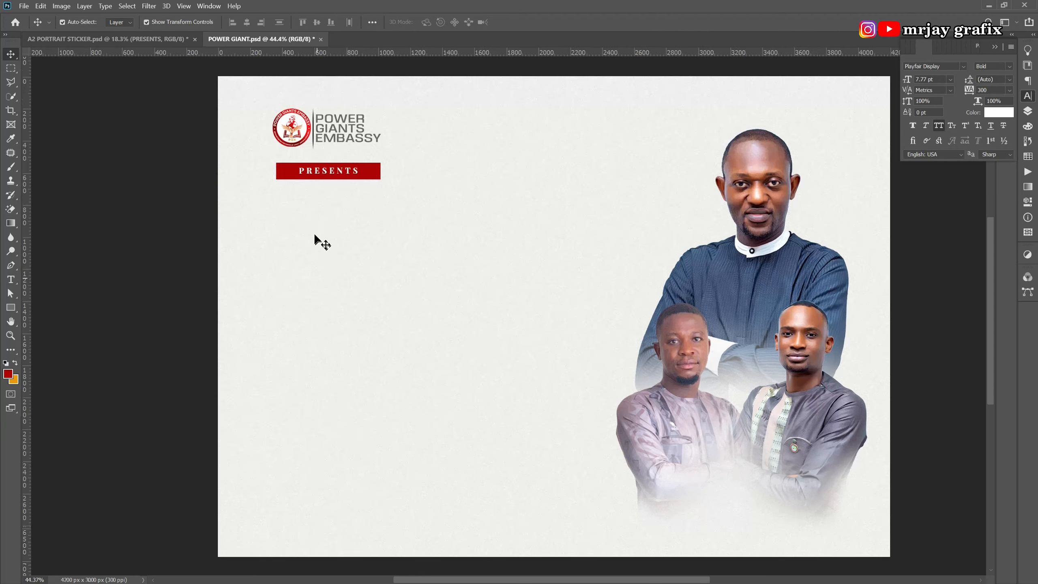
click(371, 176)
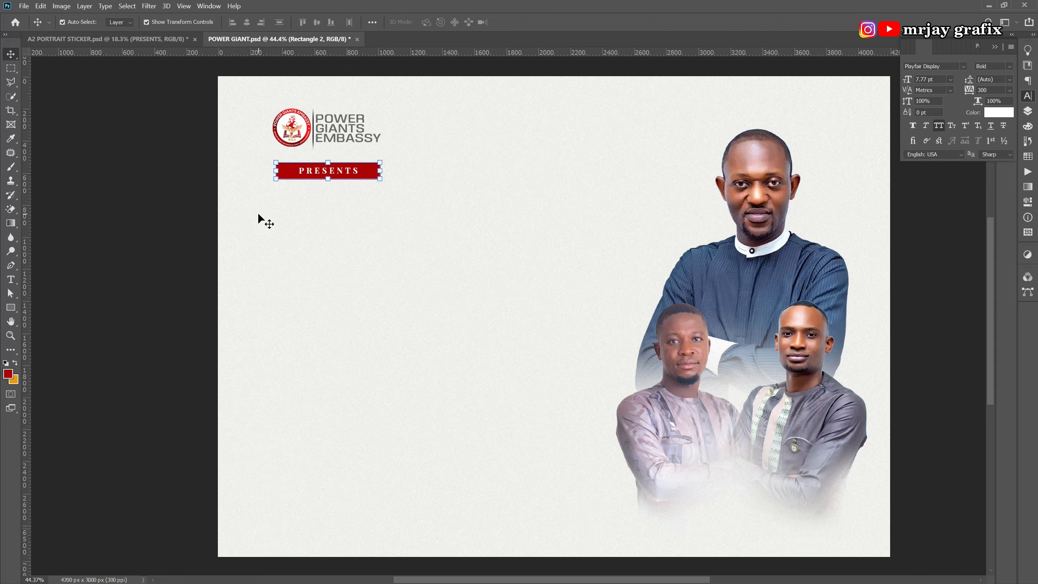
scroll(306, 153, up, 2)
scroll(311, 159, up, 3)
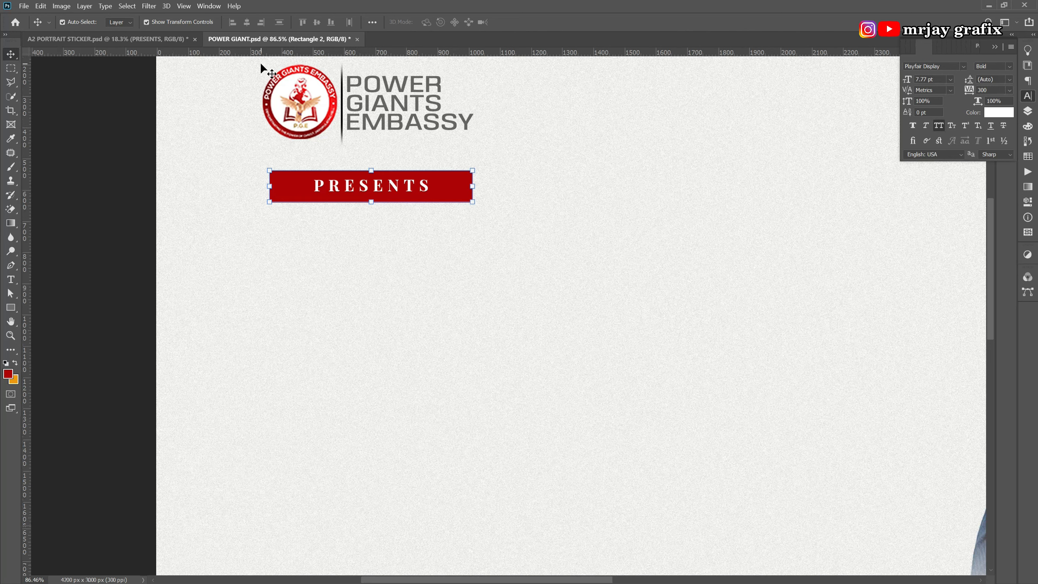
Draw a red triangle with the Custom Shape tool below the PRESENTS banner.
click(84, 353)
click(11, 308)
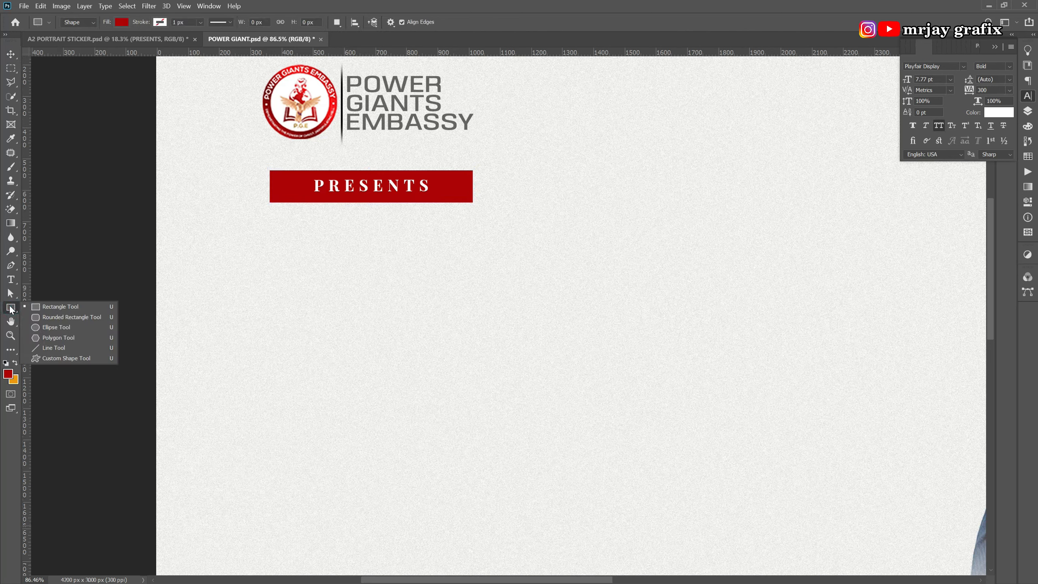
click(50, 358)
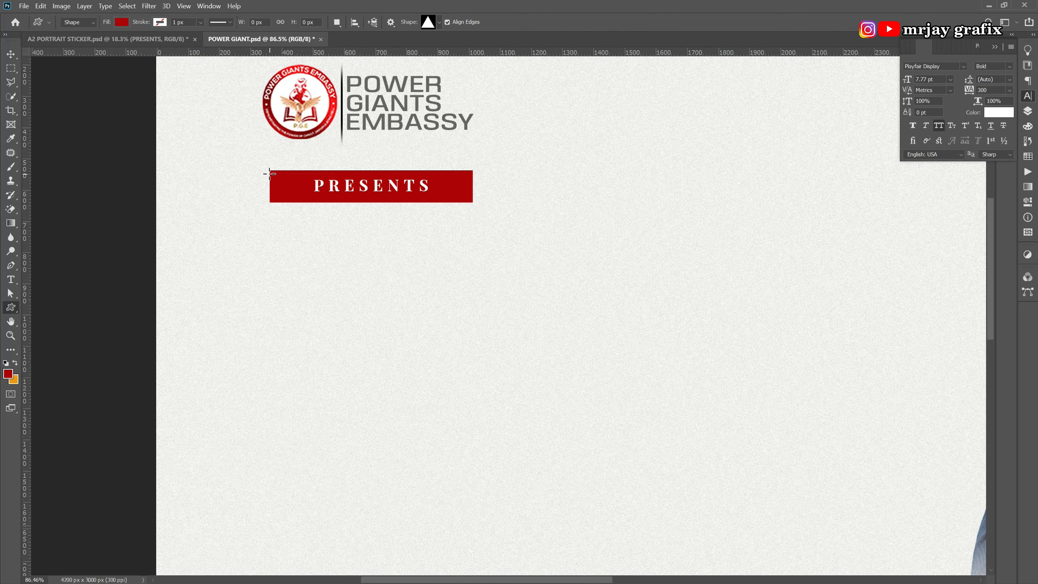
drag(264, 226, 313, 355)
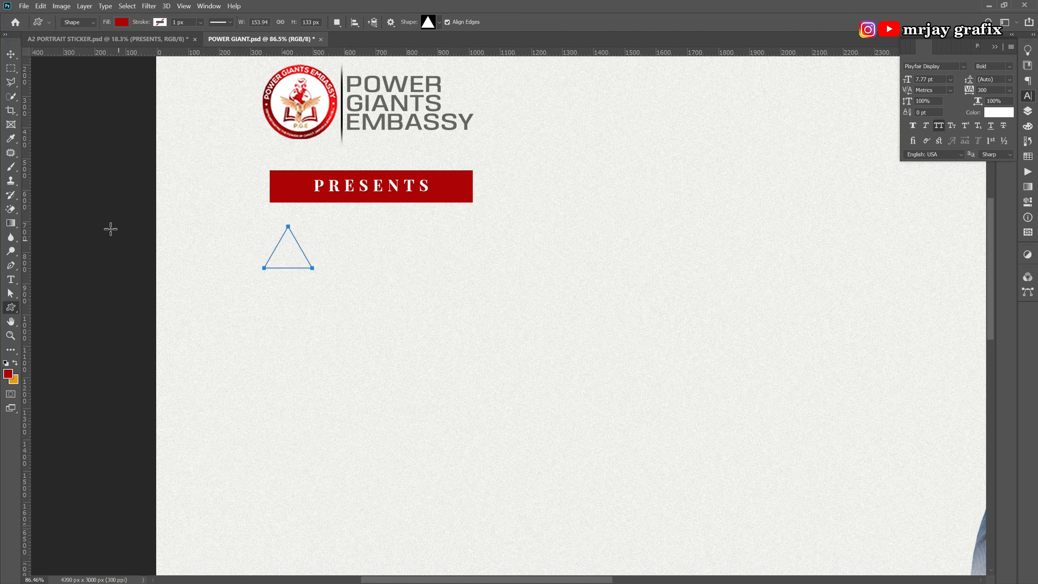
Rotate the triangle to point downward and place it under the banner's left end.
click(8, 58)
drag(260, 277, 258, 236)
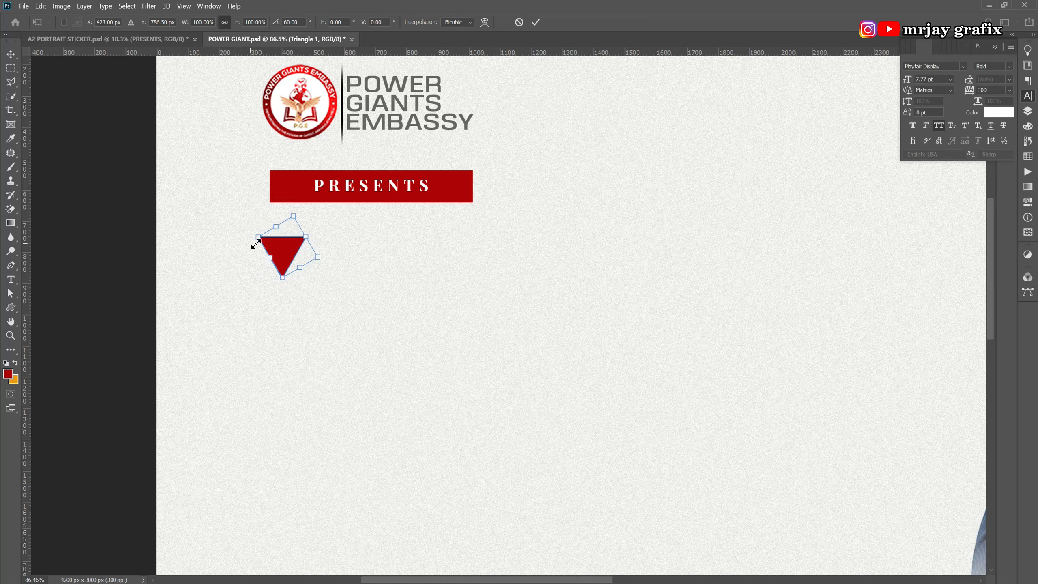
key(Return)
drag(278, 254, 292, 218)
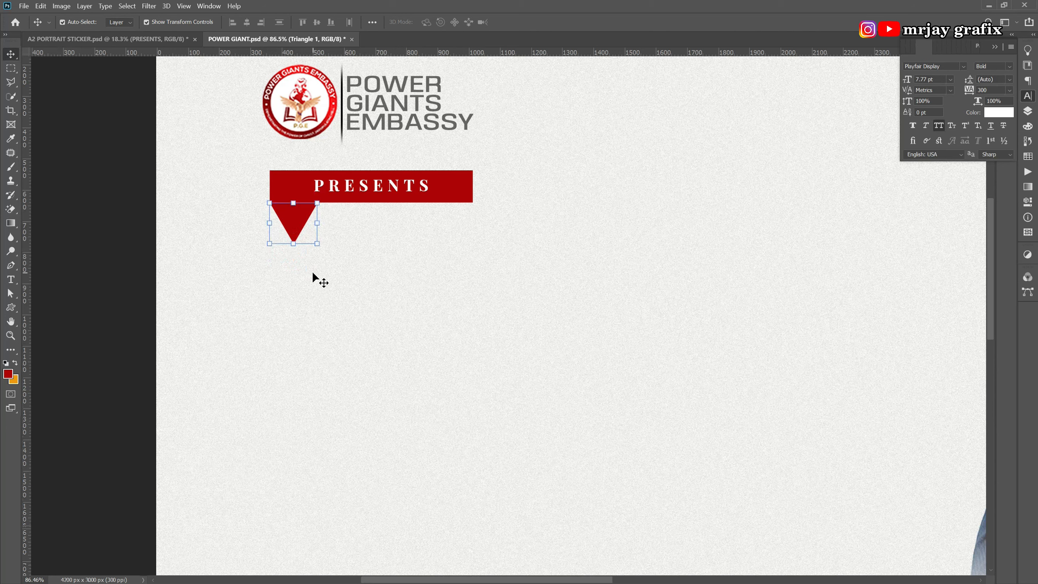
click(297, 300)
Nudge the red triangle slightly to the right with the arrow keys.
scroll(294, 268, down, 3)
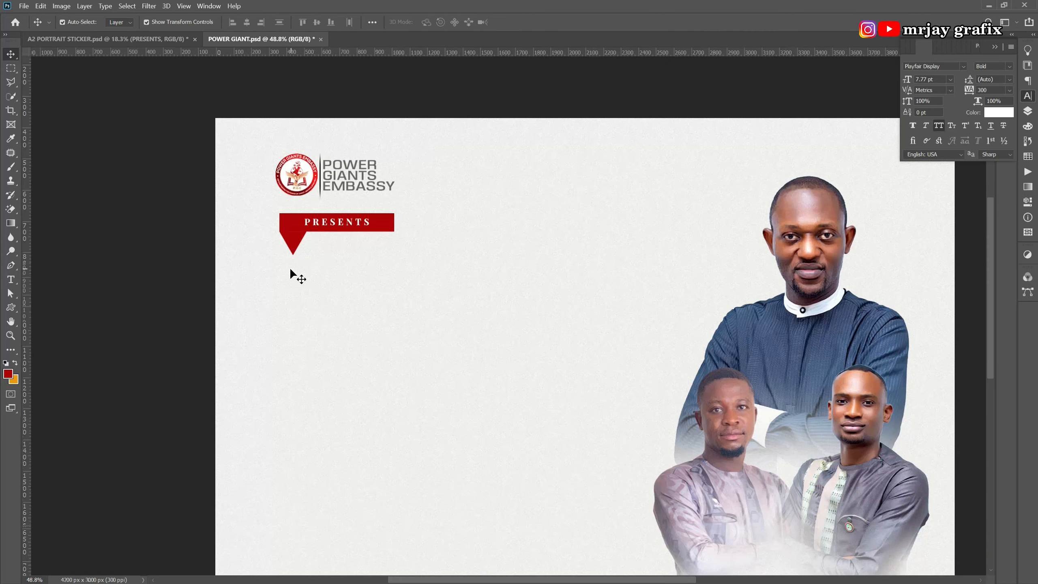
scroll(290, 266, up, 3)
click(292, 236)
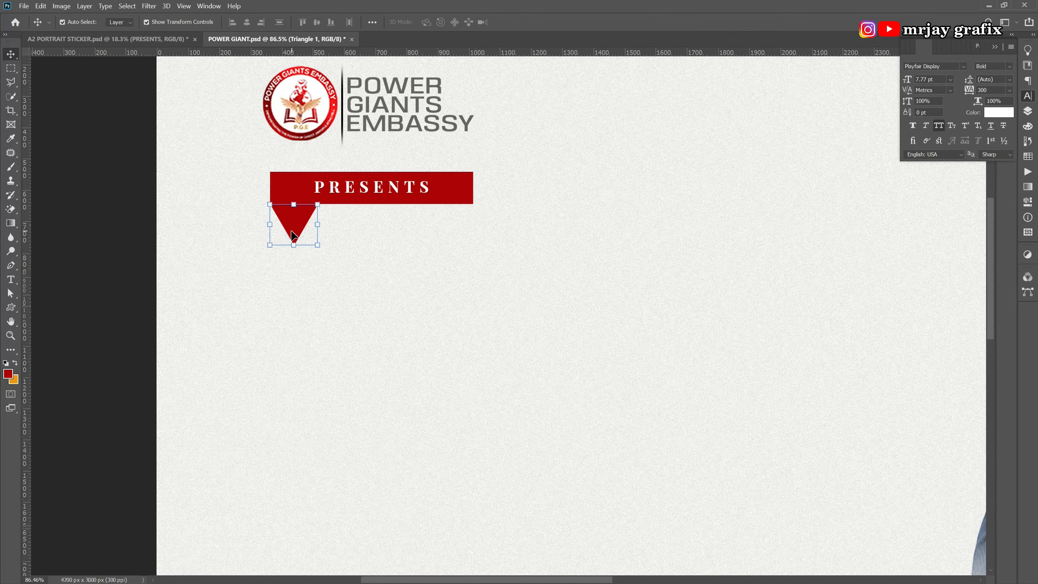
click(255, 276)
click(293, 223)
click(204, 301)
click(296, 223)
key(Right)
key(shift+Right)
key(shift+Right)
Delete the red triangle under the PRESENTS banner.
click(242, 277)
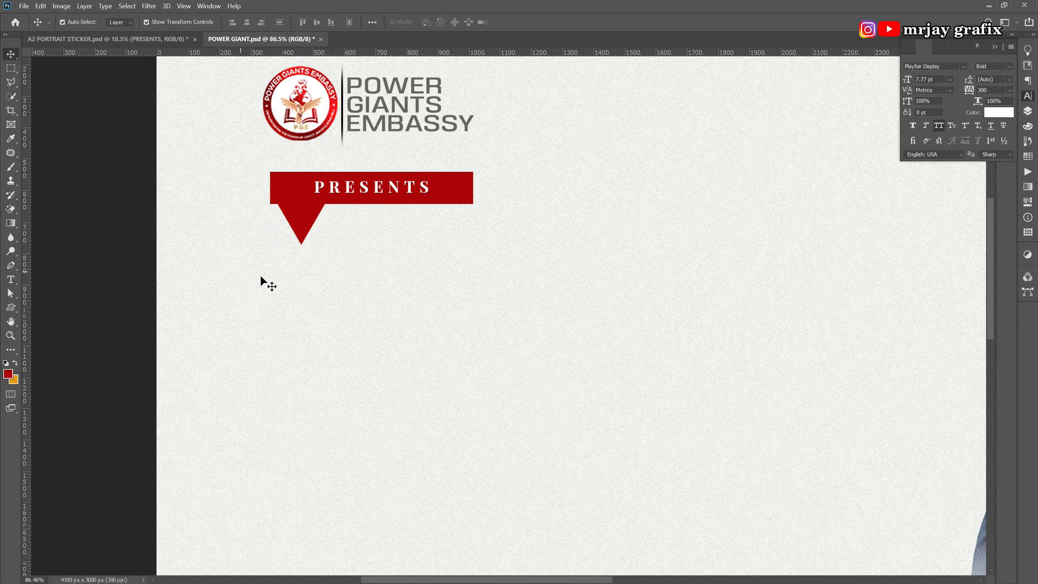
click(299, 231)
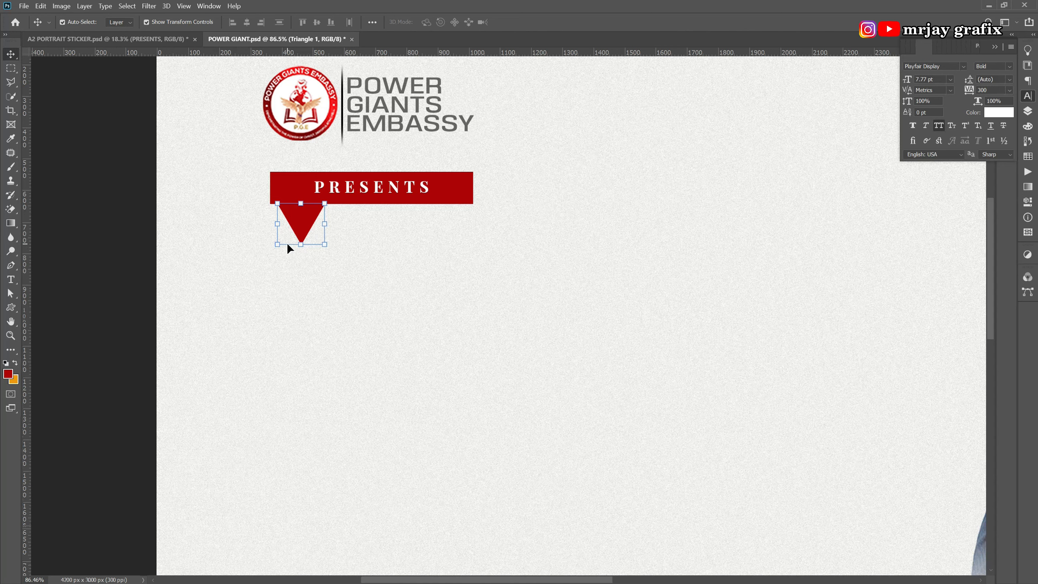
key(Delete)
click(259, 265)
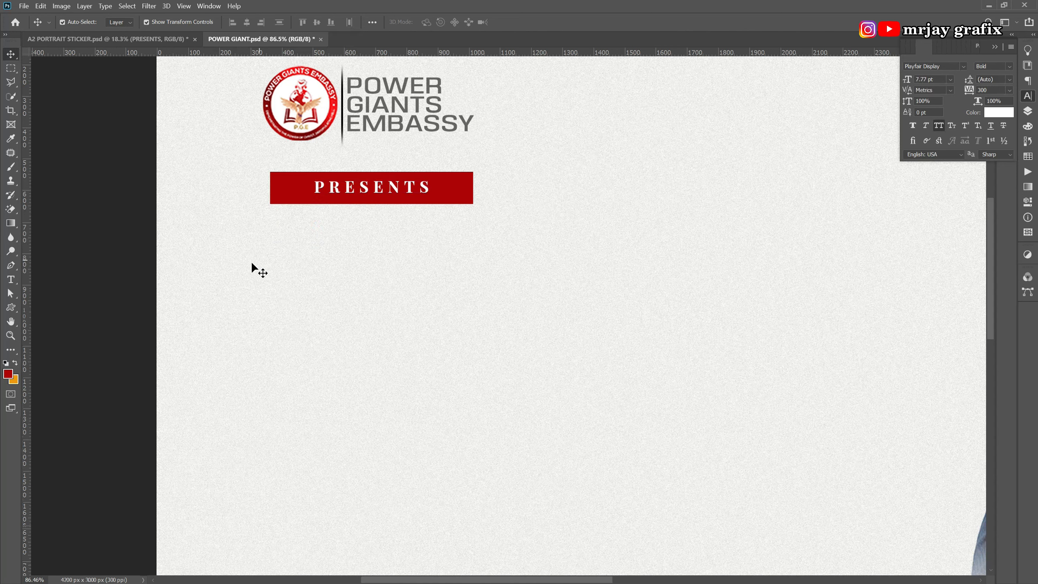
key(ctrl+v)
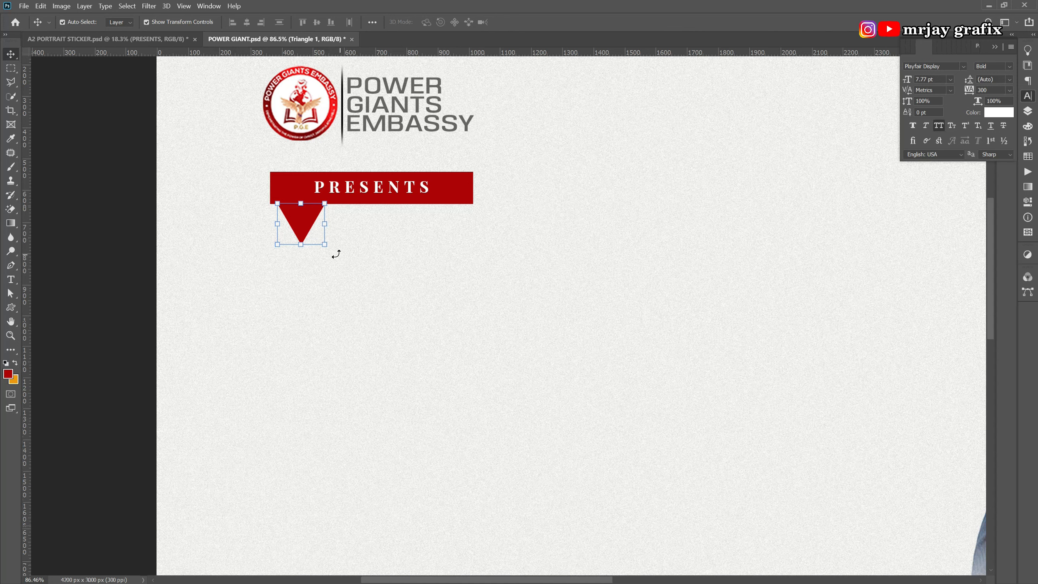
drag(334, 254, 273, 260)
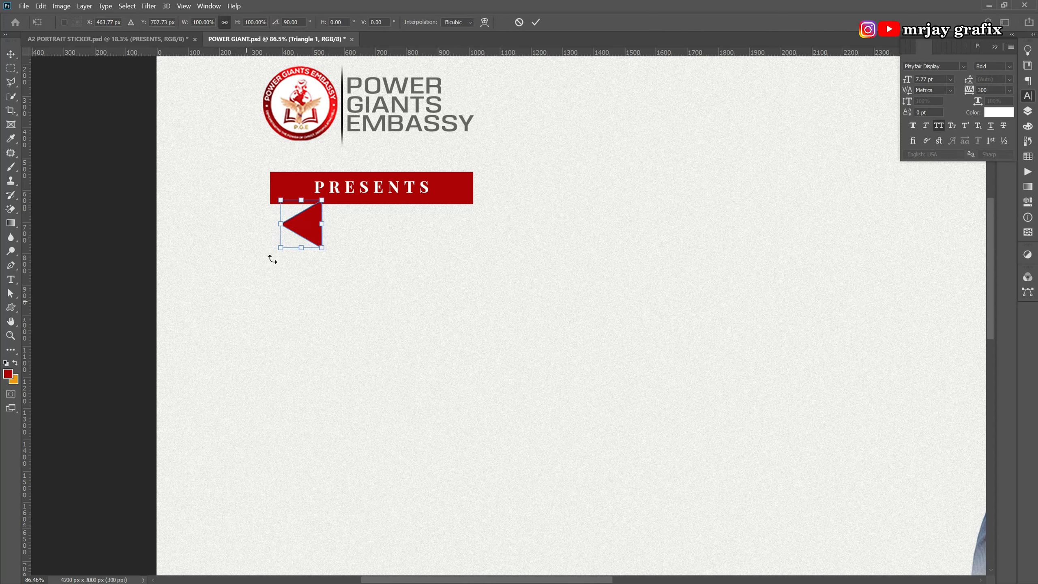
key(Return)
key(ctrl+t)
right_click(307, 214)
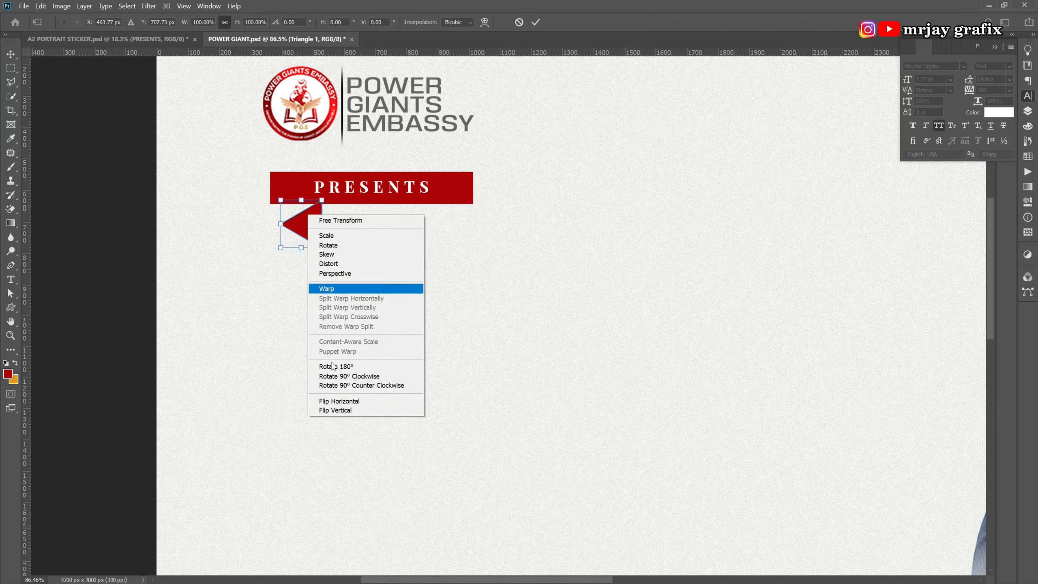
click(346, 401)
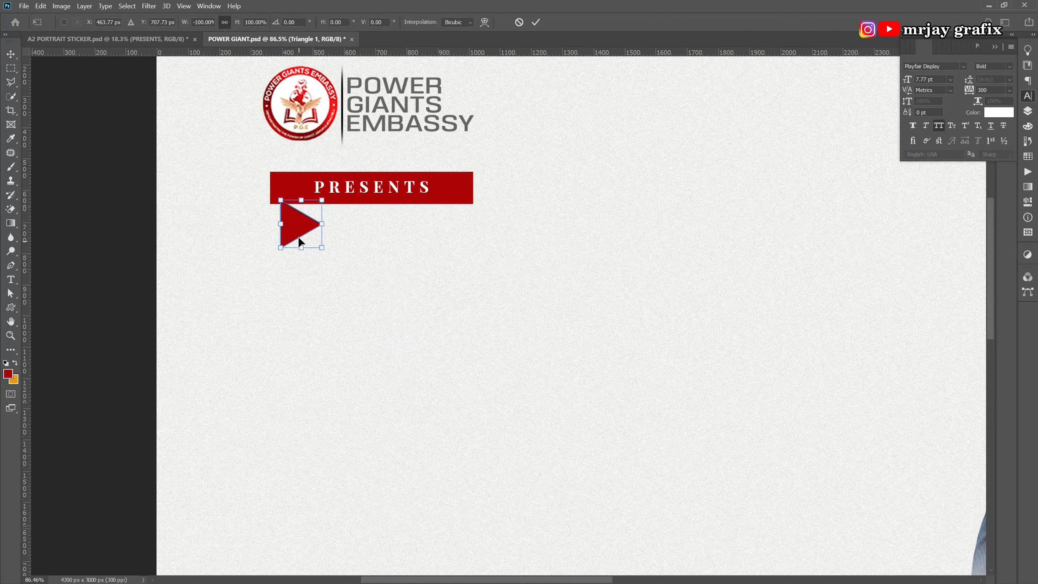
drag(299, 238, 291, 239)
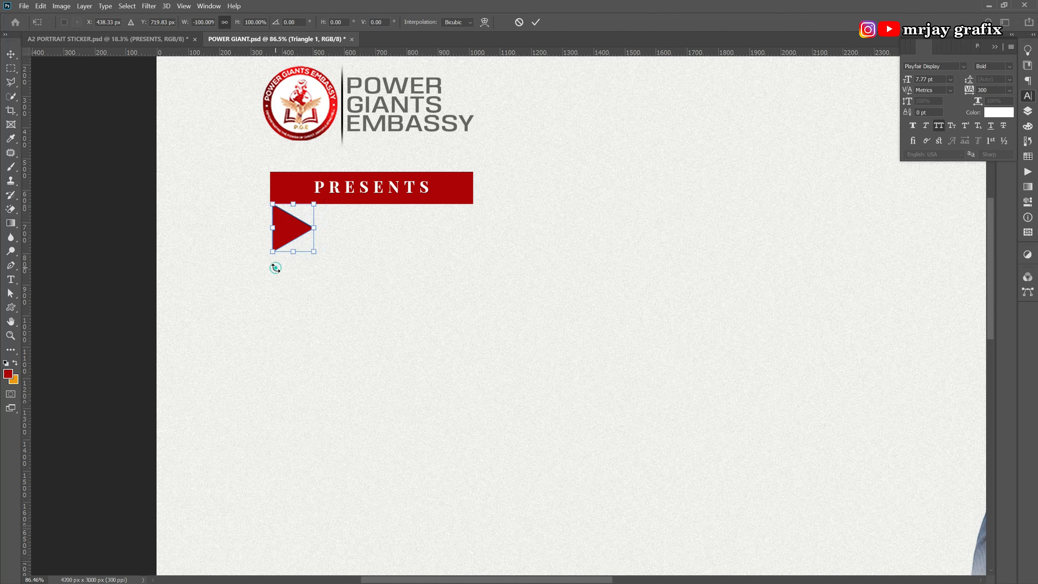
click(280, 282)
click(535, 22)
key(Delete)
click(315, 200)
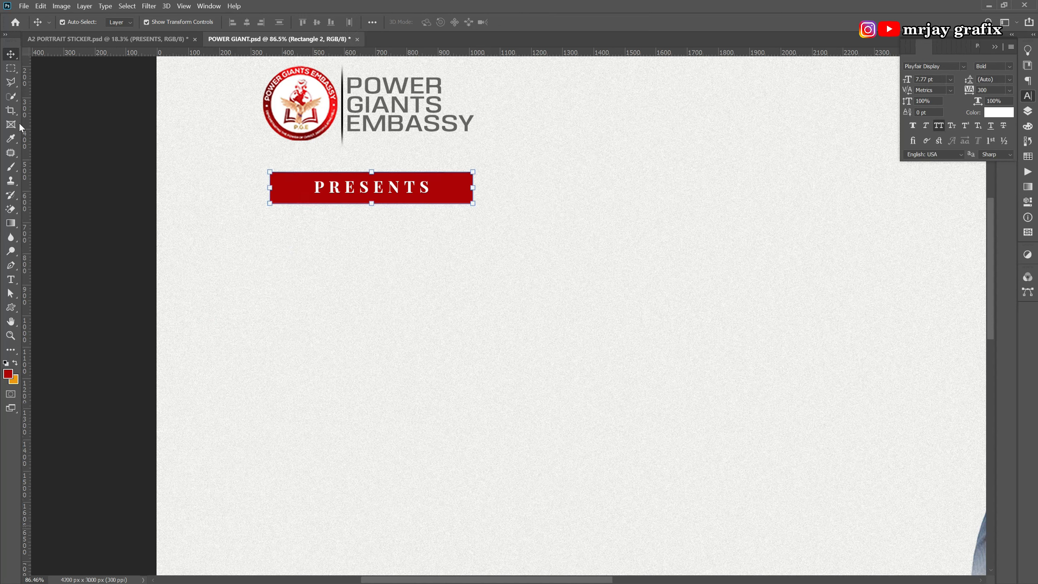
Add an empty Layer 3 above Rectangle 2 and switch the Pen tool to Shape mode.
click(11, 265)
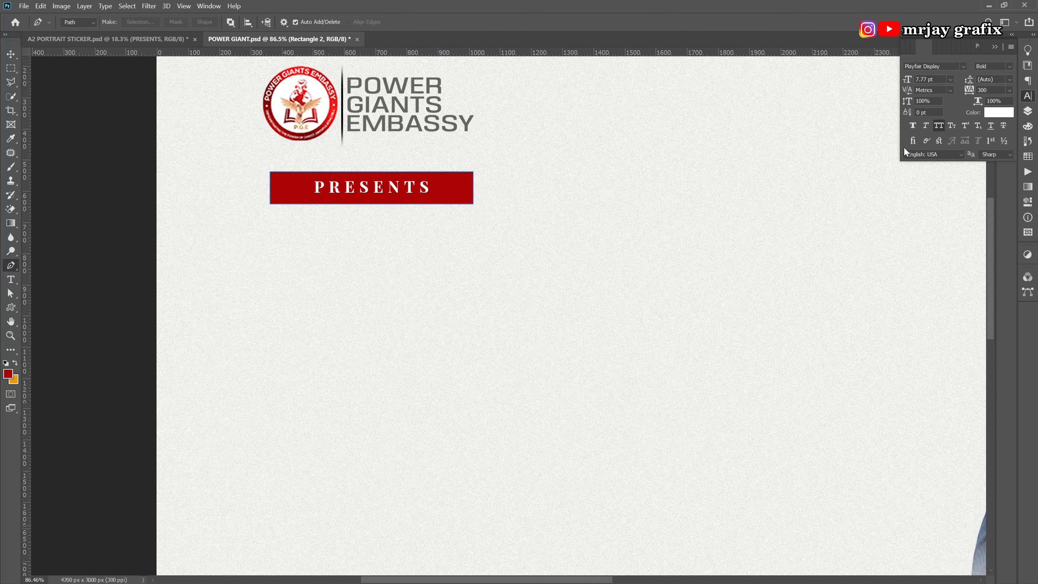
click(1028, 111)
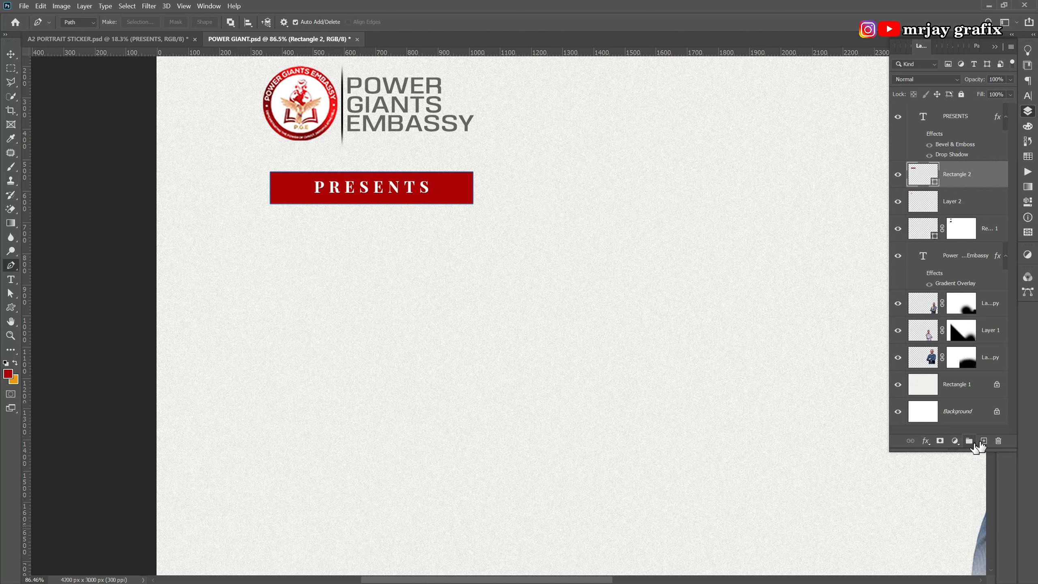
click(983, 441)
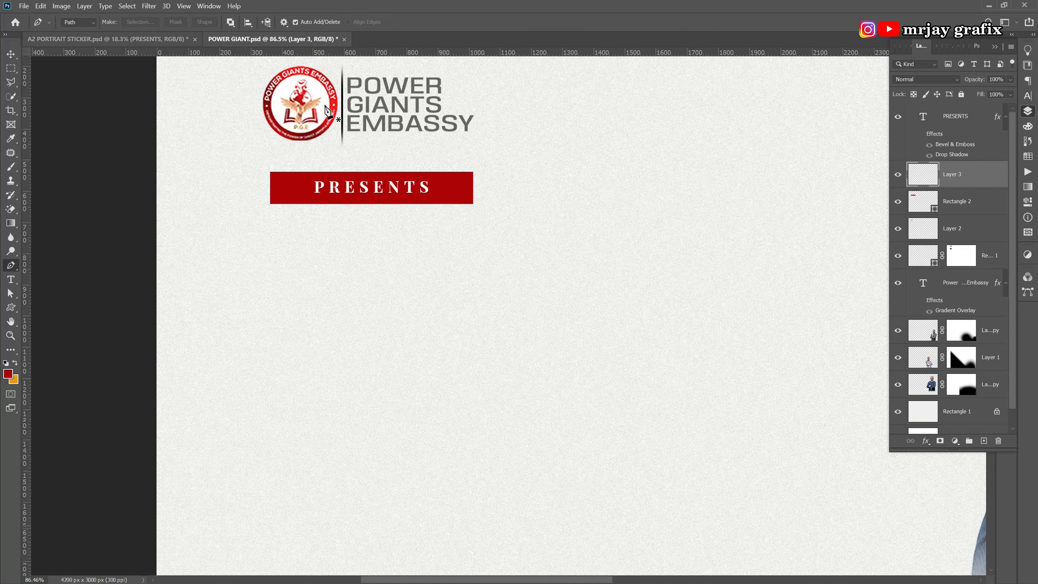
click(79, 23)
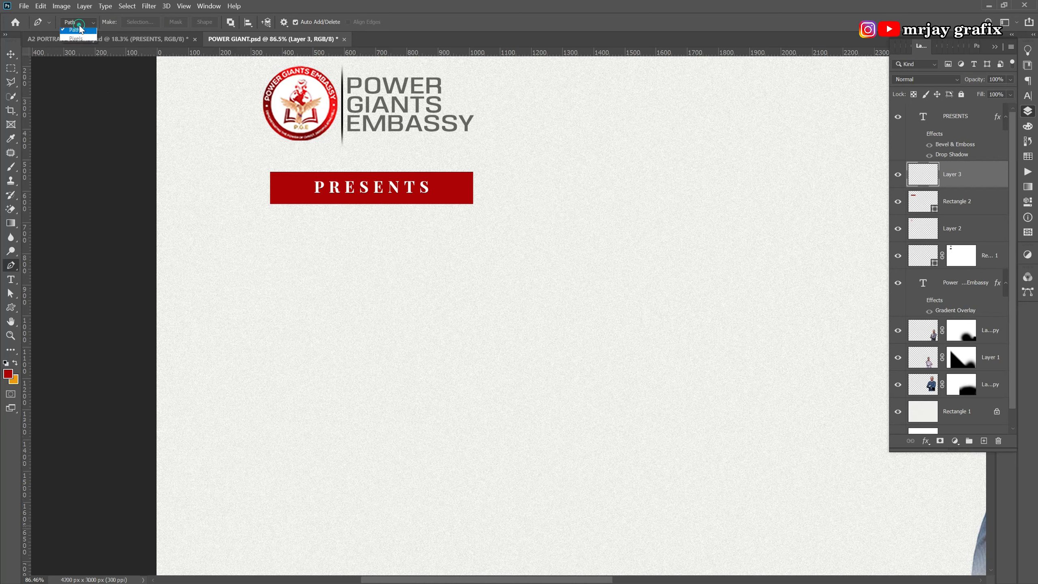
click(77, 33)
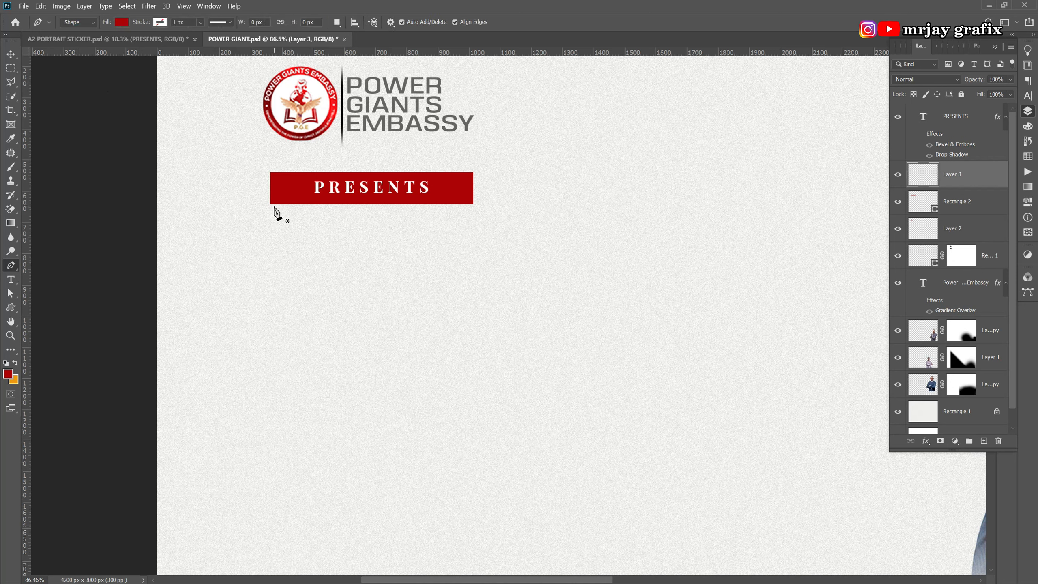
Pen-draw a red triangular tail hanging down from the banner's top-left corner.
click(270, 177)
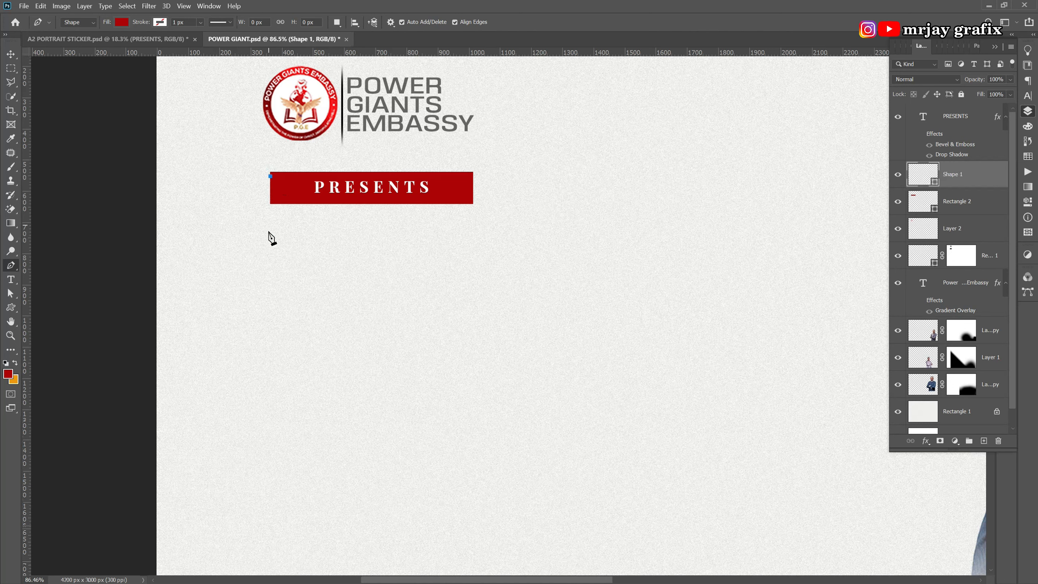
click(270, 244)
click(332, 175)
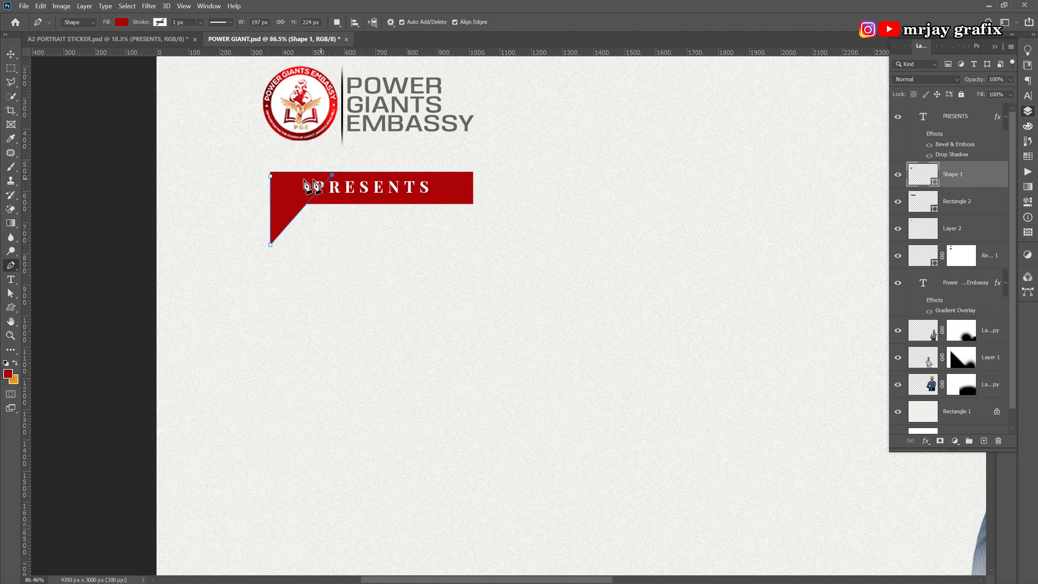
click(270, 177)
Move Shape 1 below Layer 2 in the layer stack.
click(10, 57)
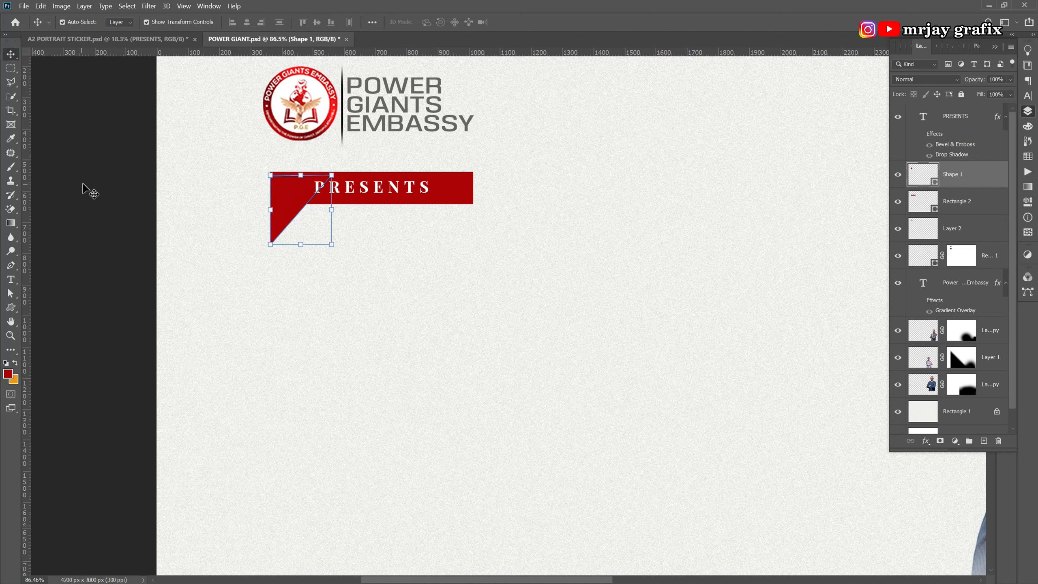
click(84, 184)
click(275, 231)
drag(960, 176, 936, 245)
click(293, 278)
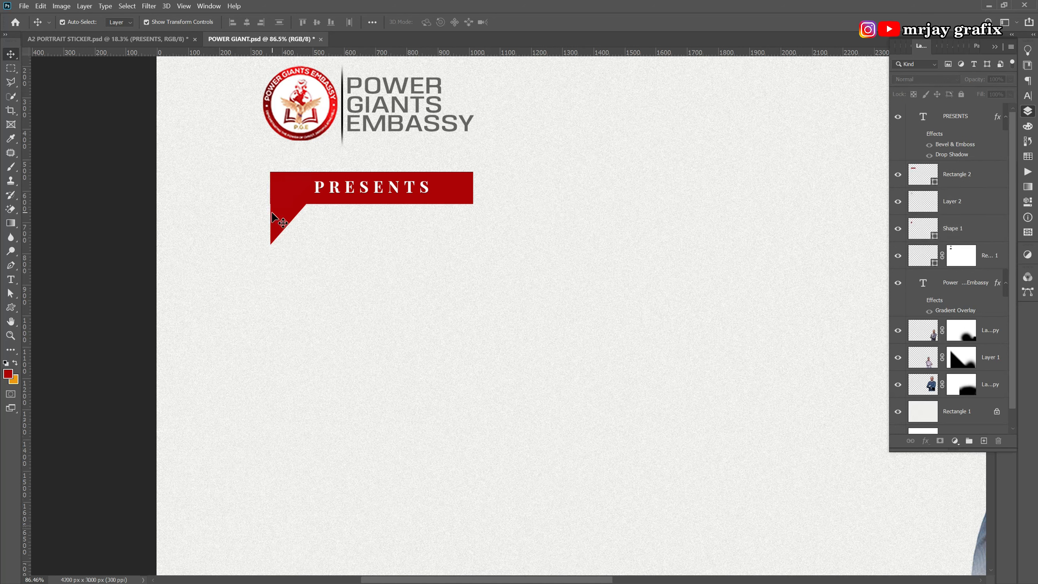
click(278, 224)
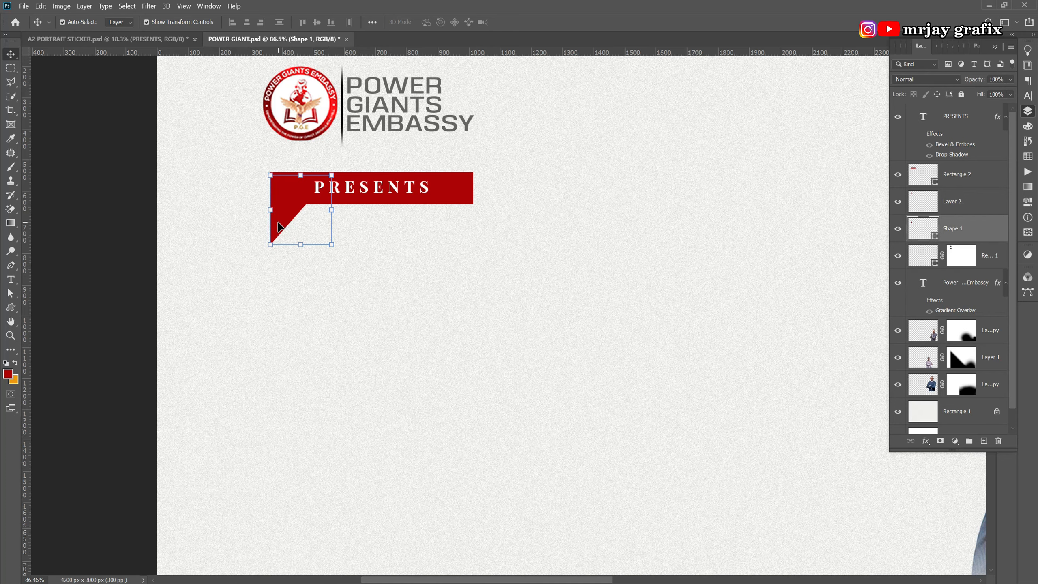
click(181, 272)
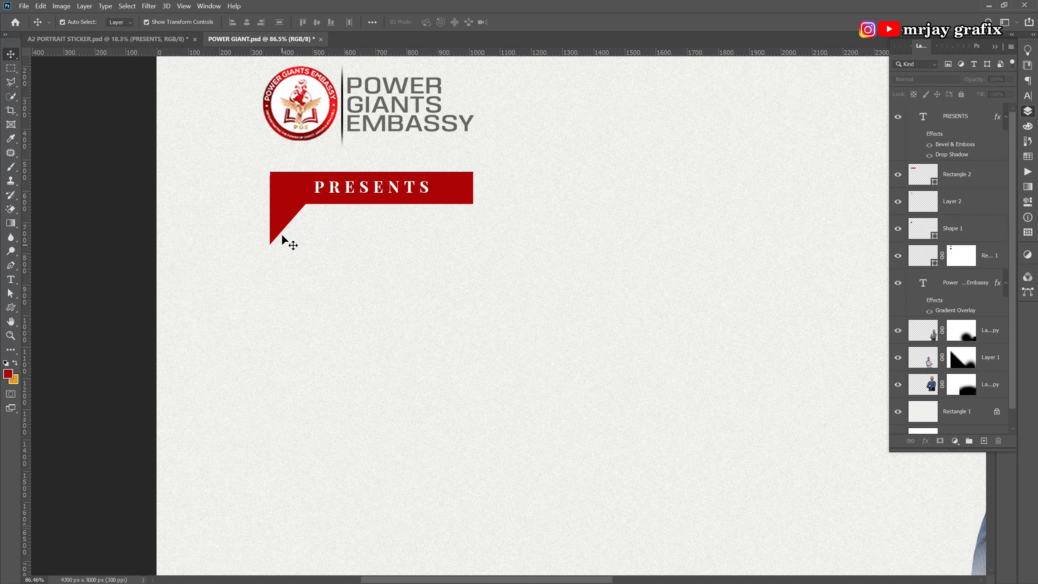
Zoom out to check the tail, then select the red PRESENTS bar.
scroll(288, 155, up, 3)
click(278, 285)
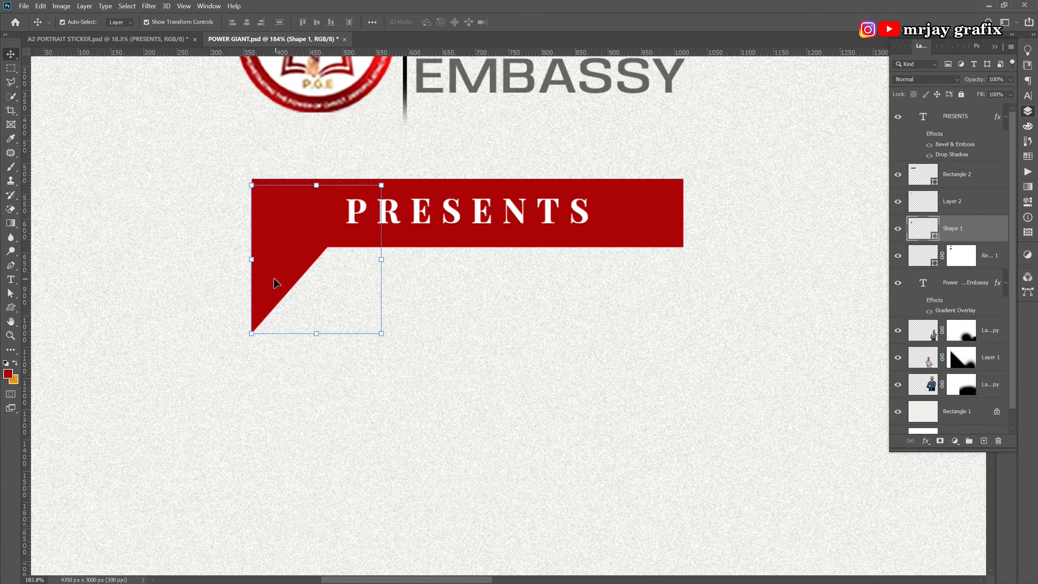
click(206, 291)
scroll(261, 274, down, 2)
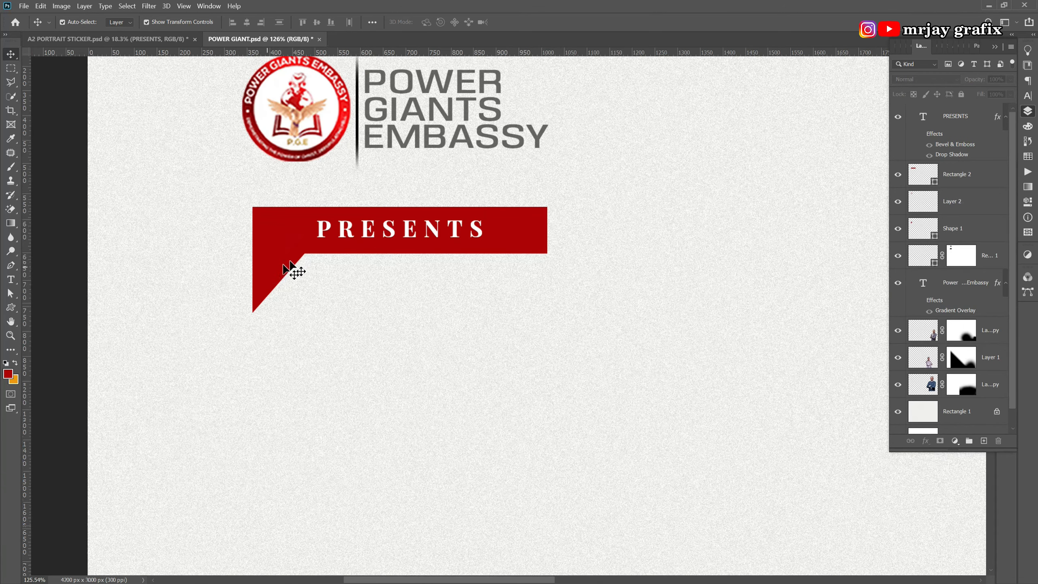
scroll(286, 265, down, 3)
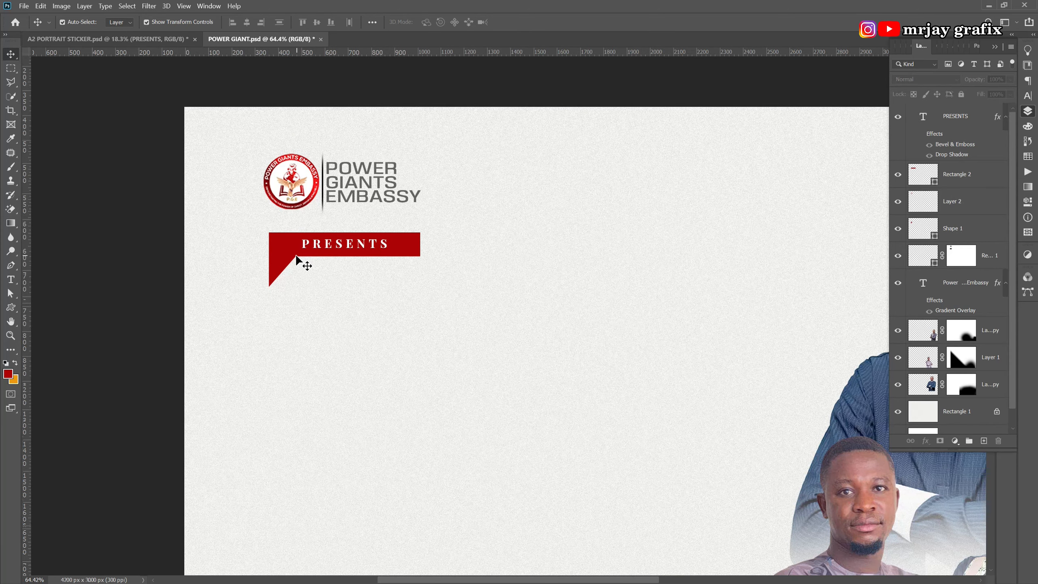
scroll(300, 252, down, 1)
scroll(370, 259, up, 1)
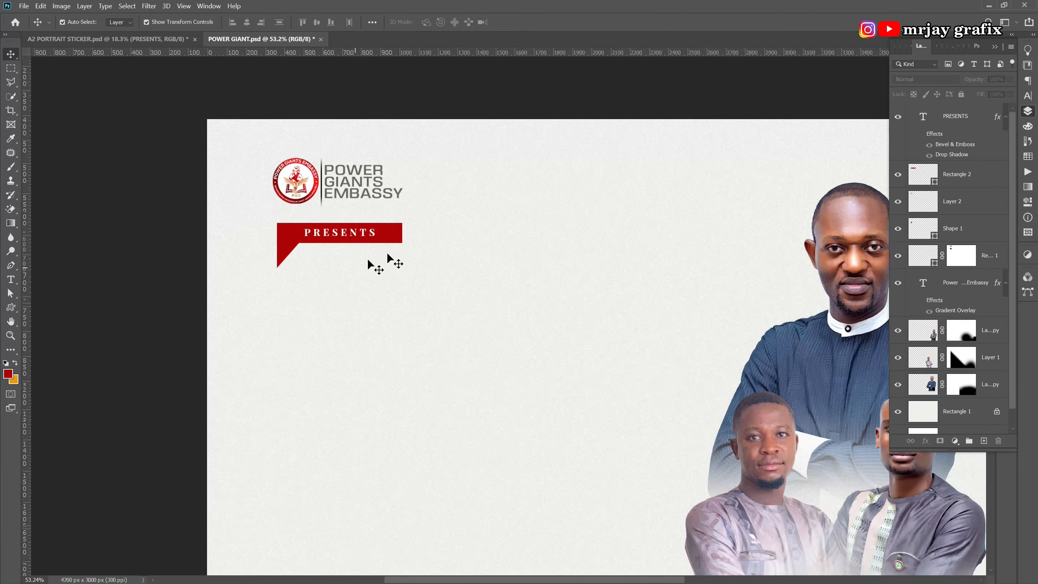
click(391, 242)
Drag Rectangle 2's top-right anchor with the Convert Point tool to slant the banner's right end.
click(11, 279)
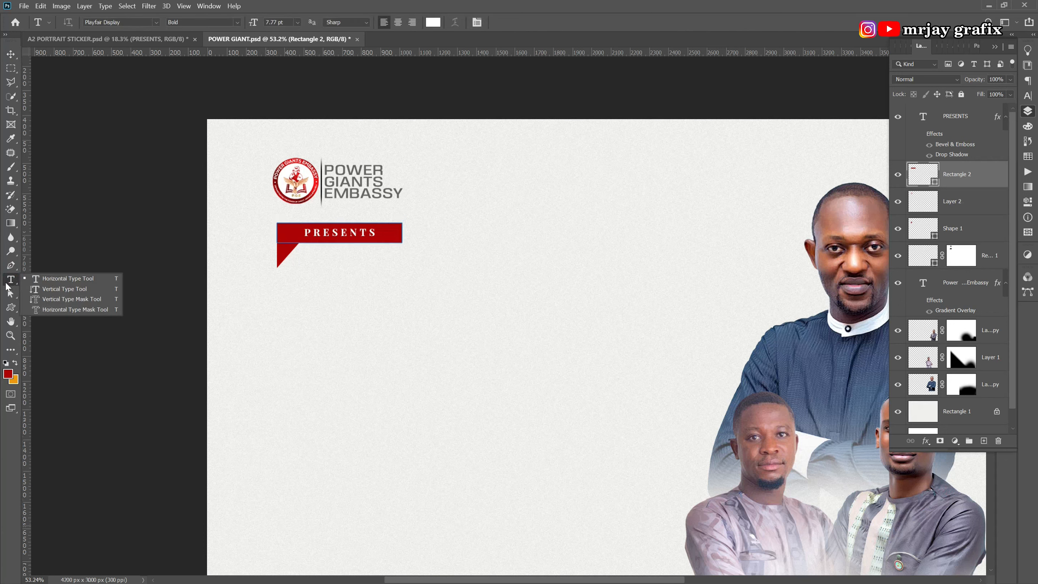
drag(6, 269, 48, 319)
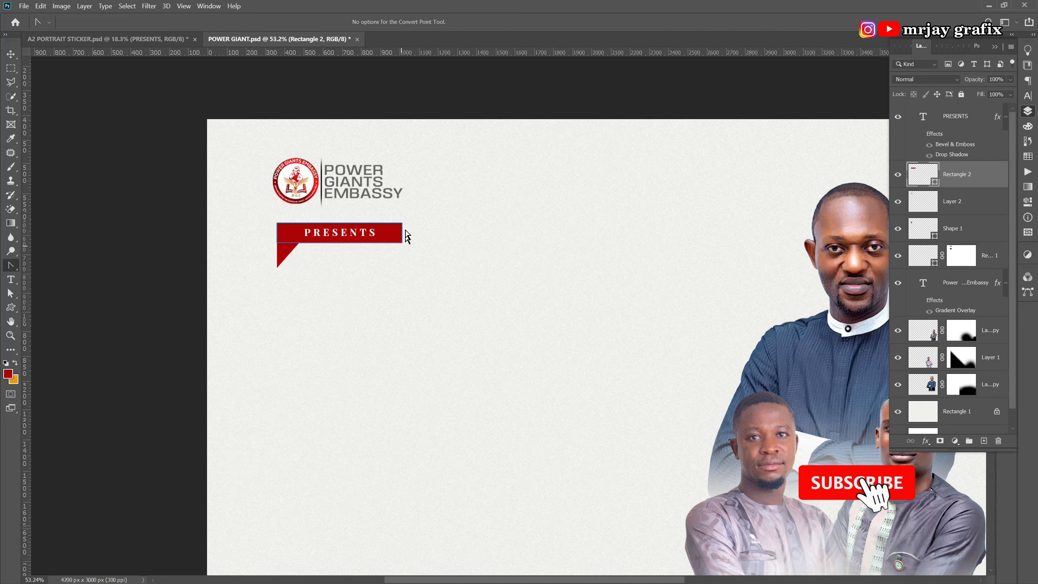
drag(392, 215, 417, 239)
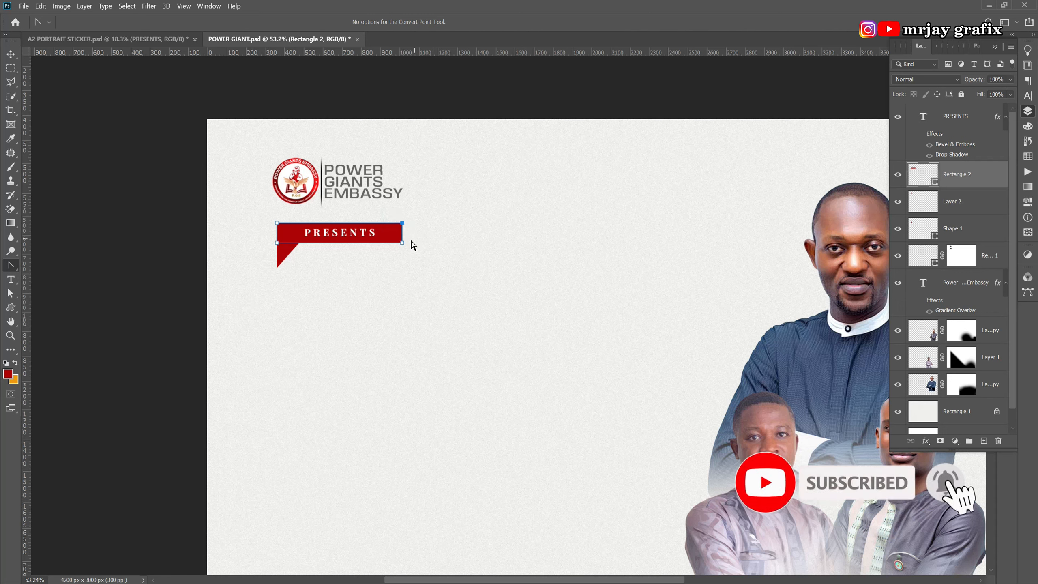
key(Left)
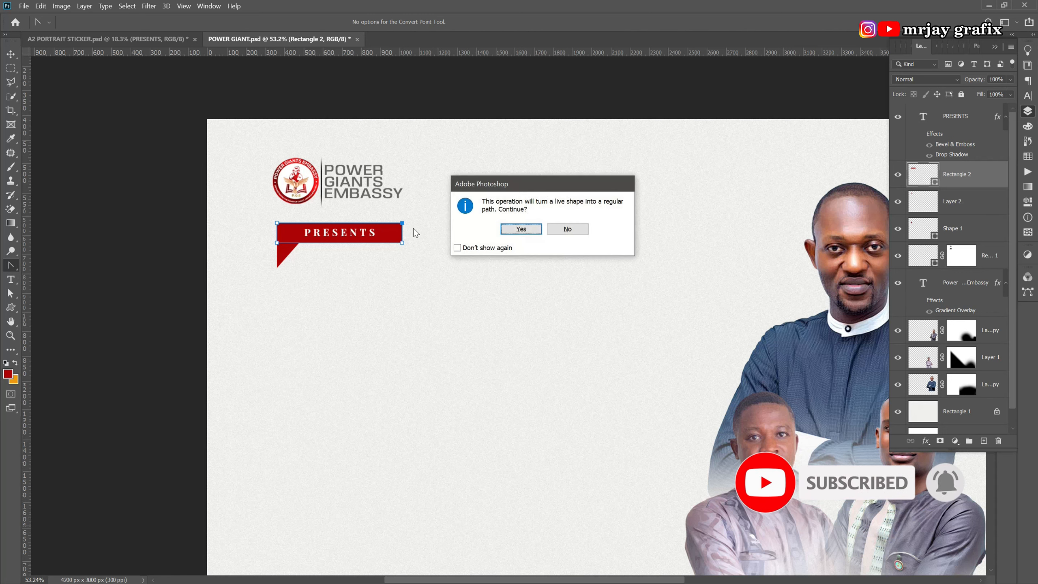
key(Return)
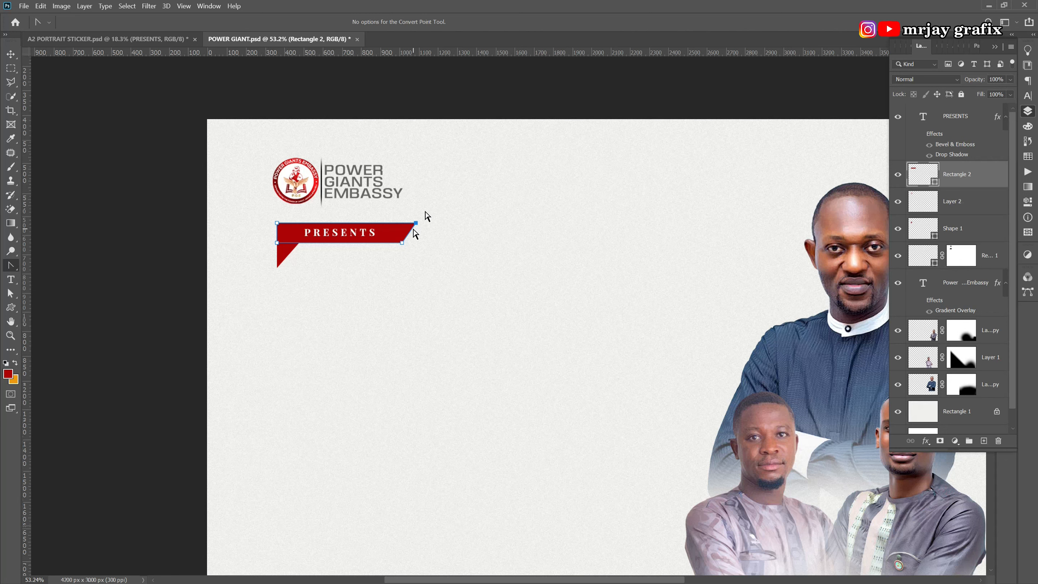
click(415, 286)
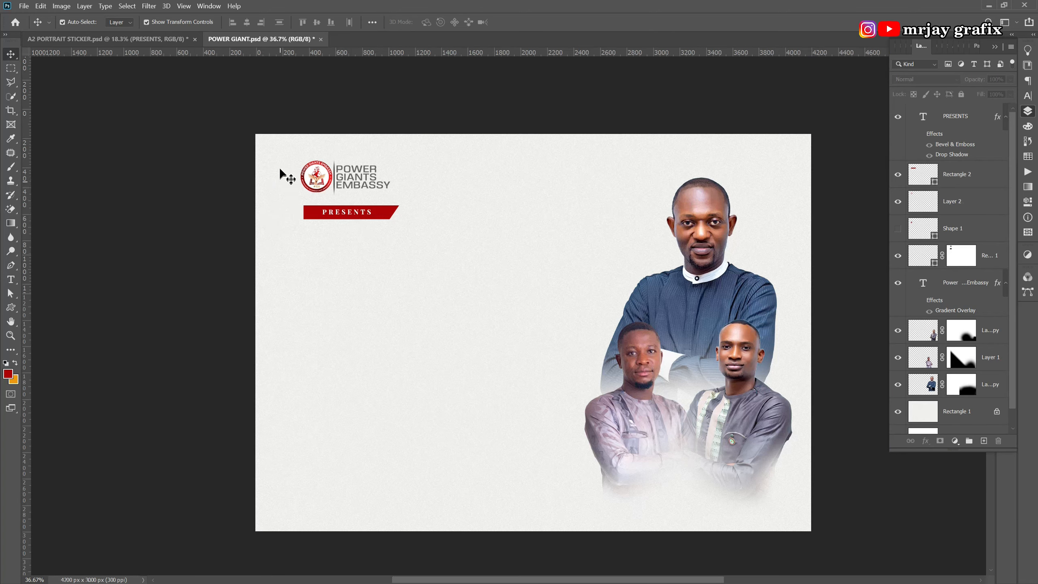
Zoom in on the red banner, pick the Rectangle tool, and target Layer 2.
scroll(283, 174, up, 3)
scroll(324, 213, up, 2)
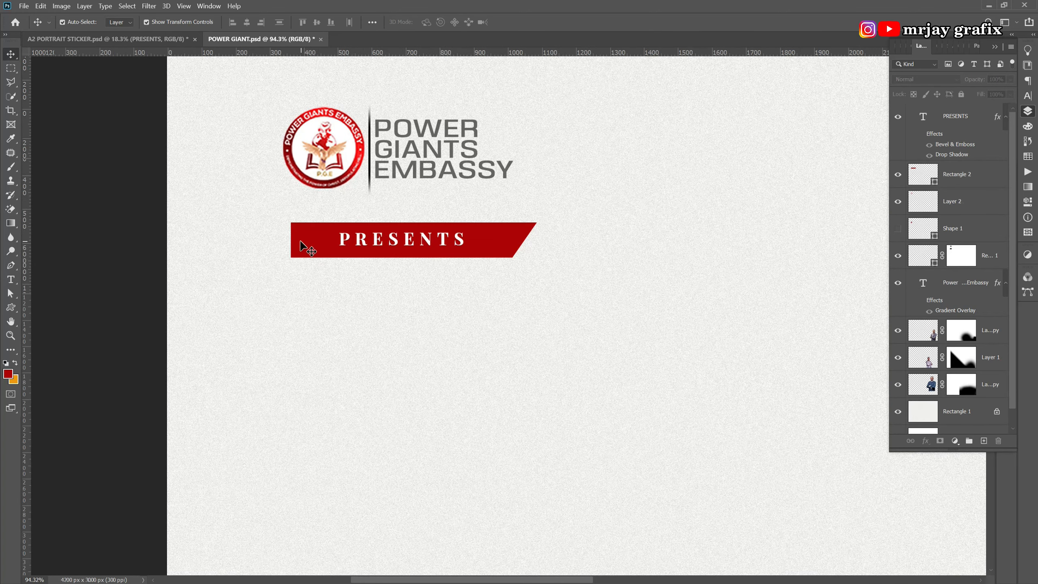
click(301, 243)
scroll(251, 211, up, 2)
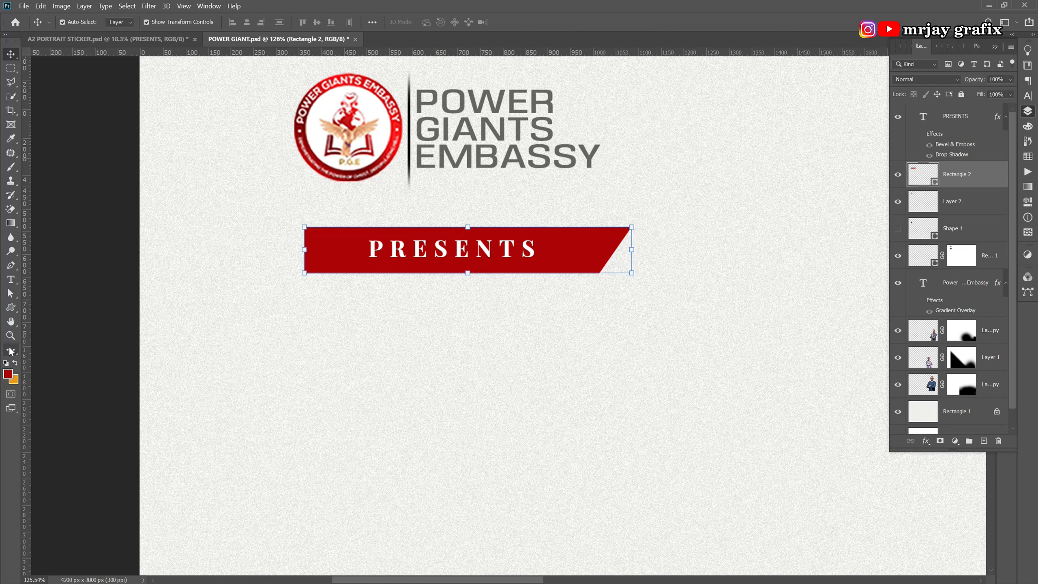
mouse_move(11, 307)
mouse_down()
mouse_move(36, 321)
mouse_move(46, 306)
mouse_up()
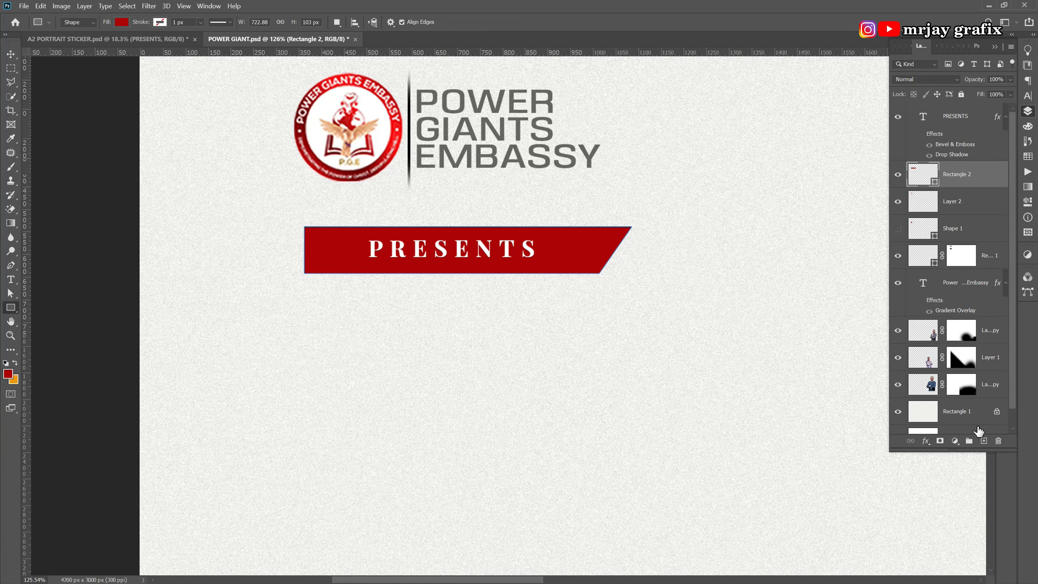
click(967, 204)
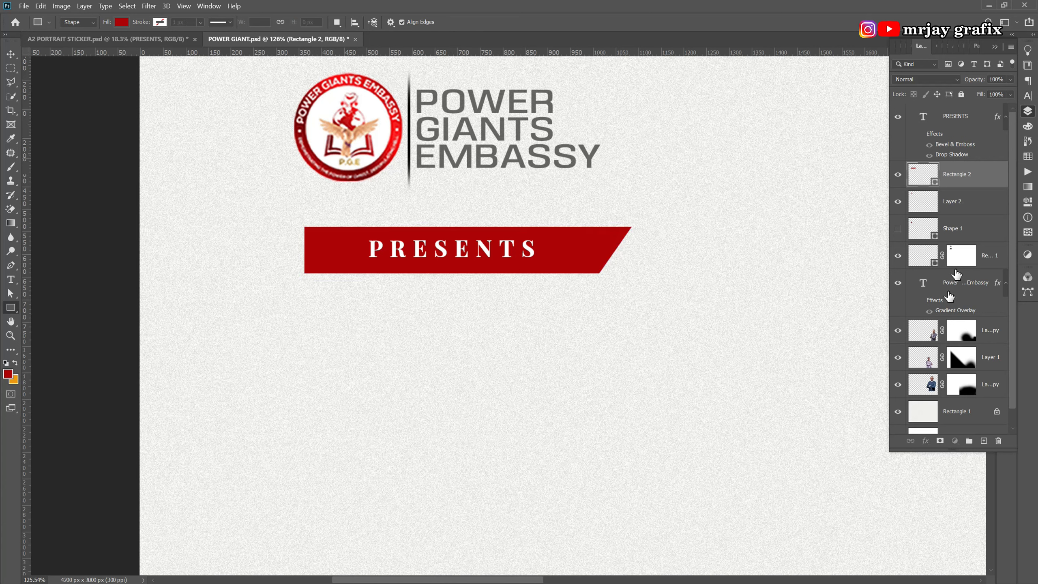
On a new layer, draw a thin vertical bar just left of the PRESENTS banner.
click(984, 442)
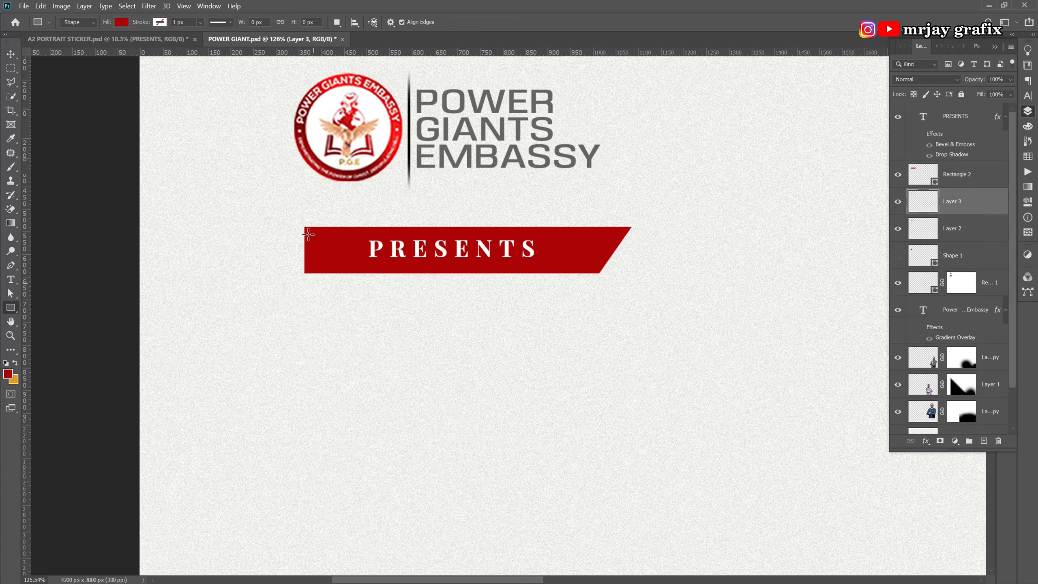
drag(290, 189, 291, 333)
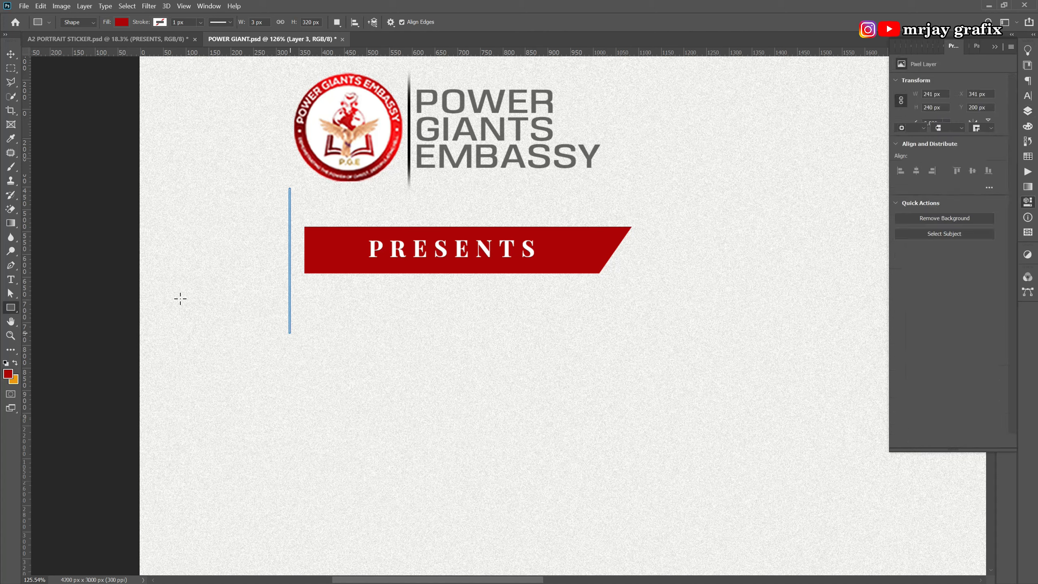
click(12, 56)
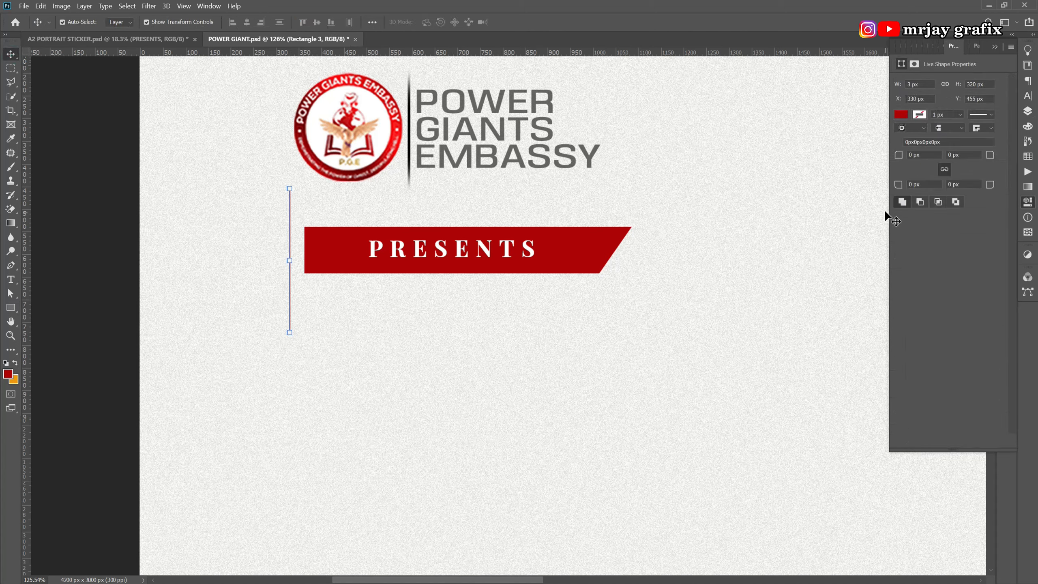
Recolour the new bar teal in the Color Picker.
click(901, 115)
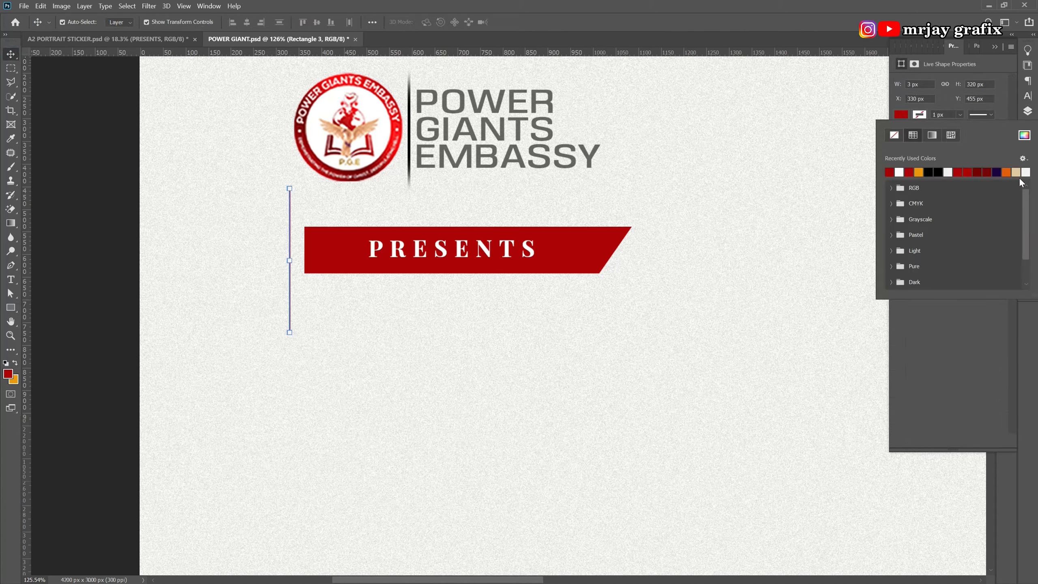
click(1027, 112)
double_click(935, 209)
click(637, 293)
drag(636, 293, 646, 295)
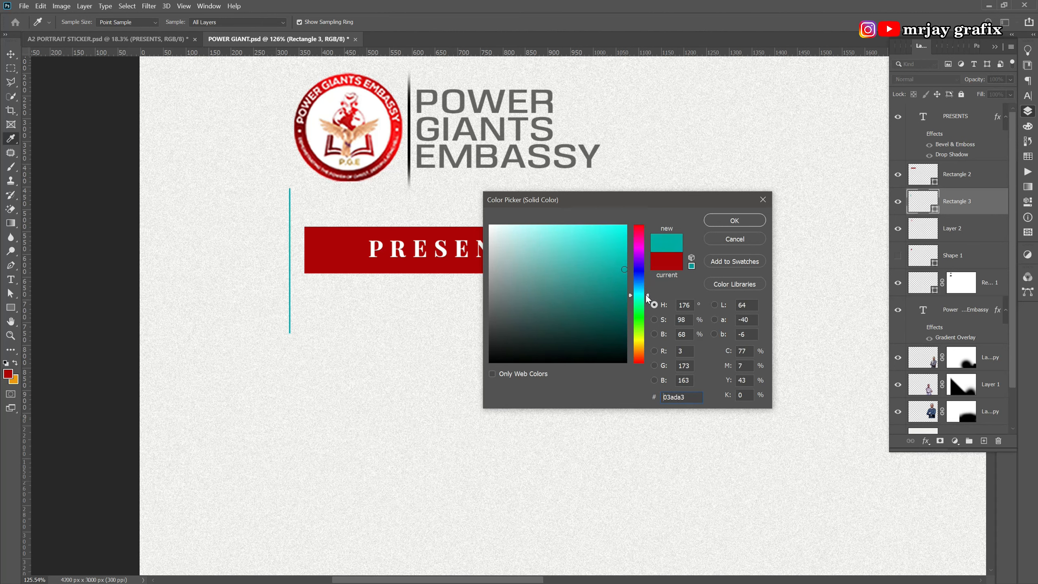
click(734, 220)
Move the teal pole against the left end of the PRESENTS banner.
key(v)
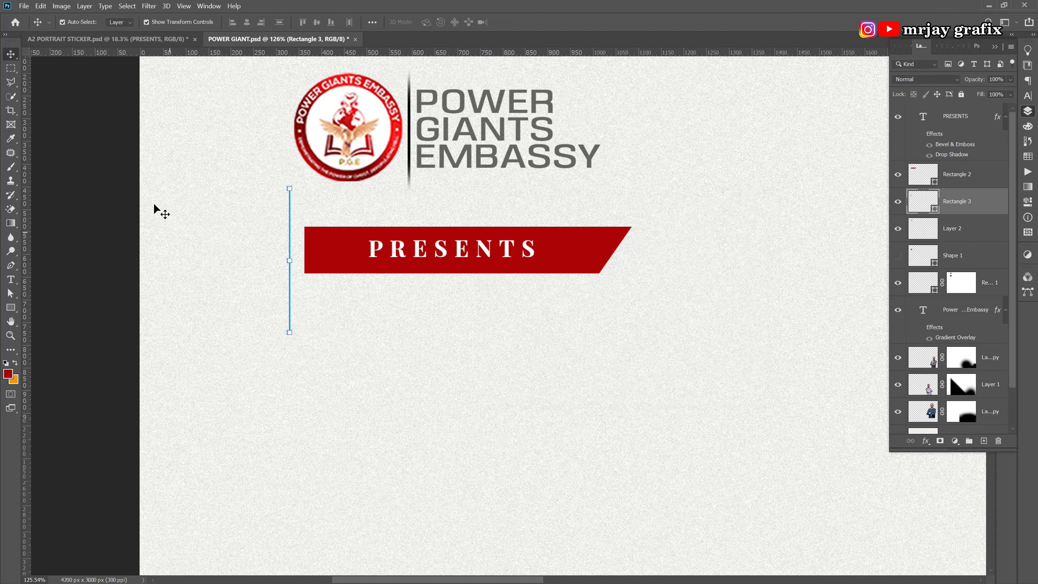
click(163, 277)
drag(290, 314, 309, 327)
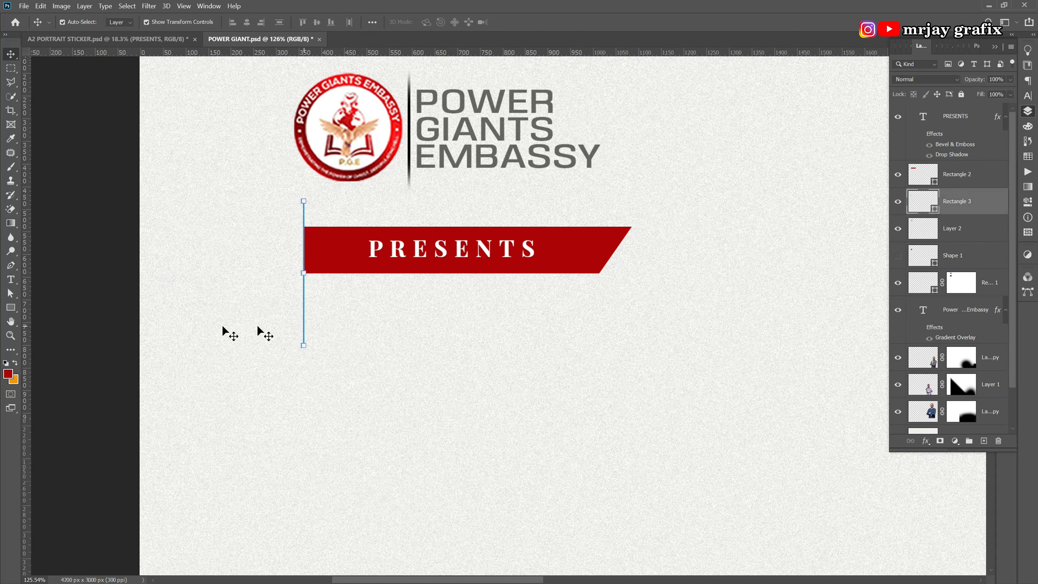
click(218, 325)
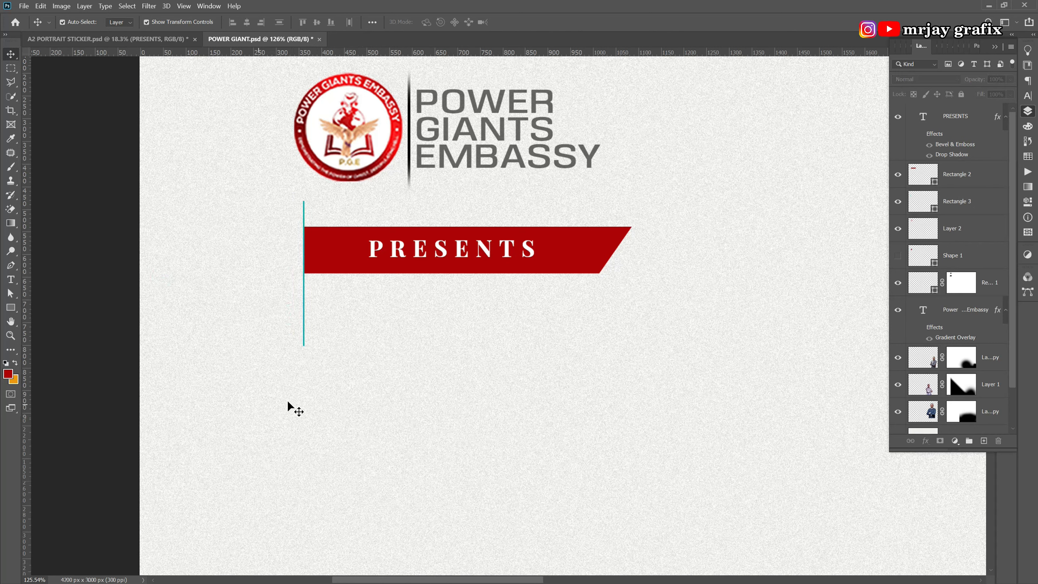
scroll(361, 331, down, 2)
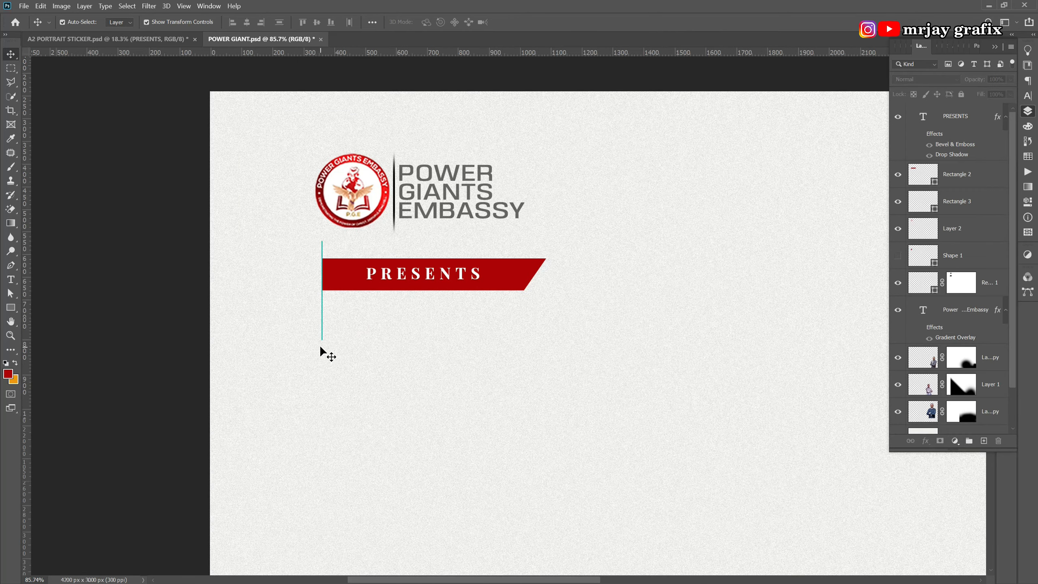
scroll(327, 348, up, 2)
scroll(327, 349, up, 1)
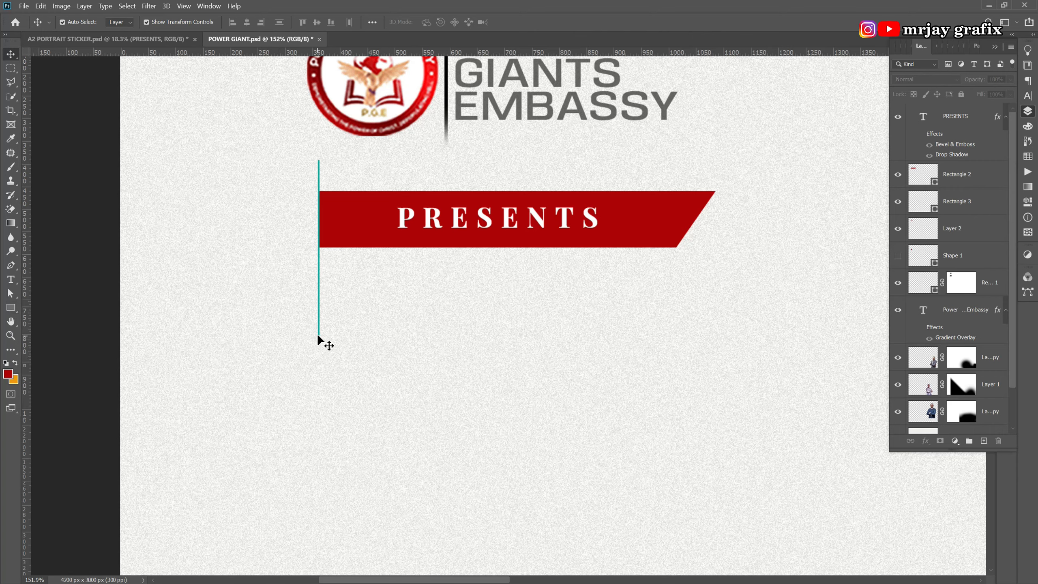
Shorten the teal pole from the bottom and commit its new length.
click(308, 324)
scroll(322, 332, up, 6)
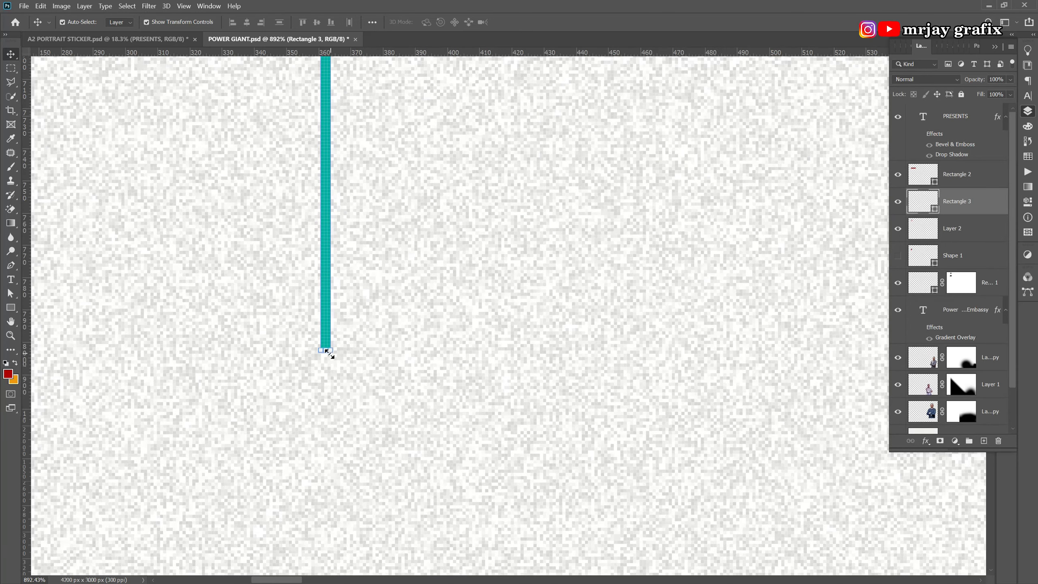
drag(327, 352, 327, 182)
scroll(320, 344, down, 8)
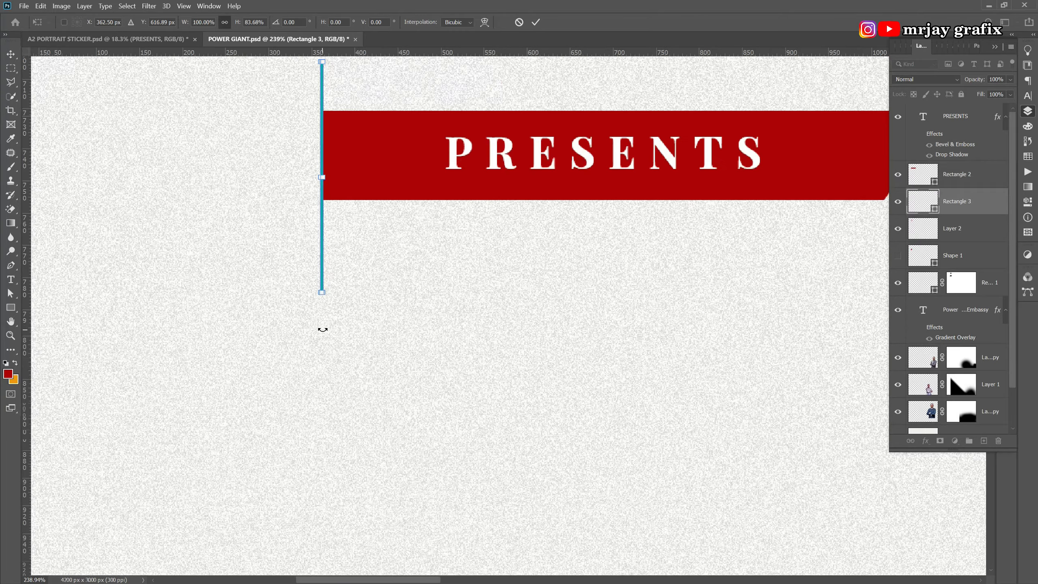
scroll(323, 325, down, 1)
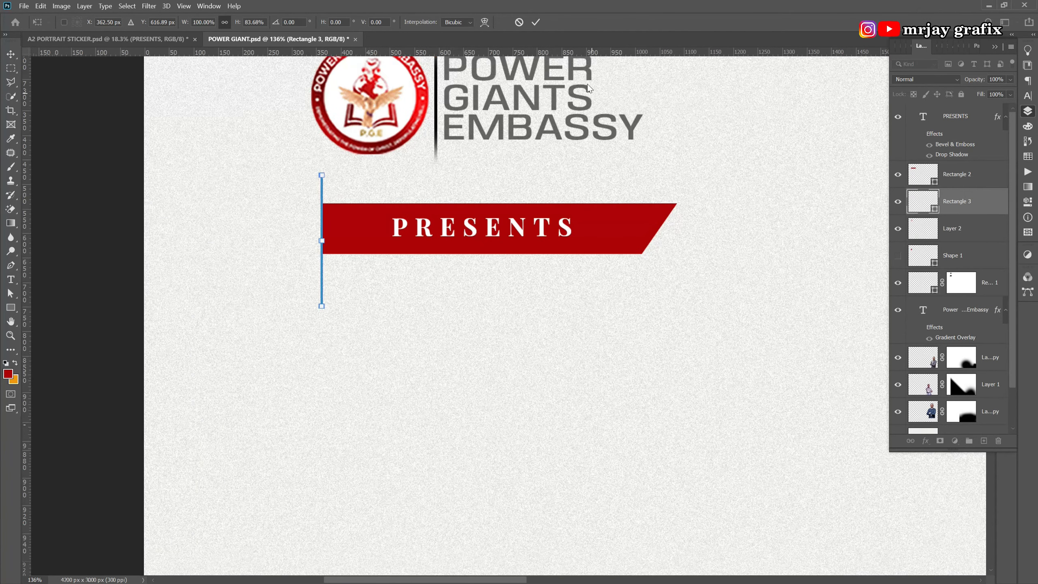
click(536, 23)
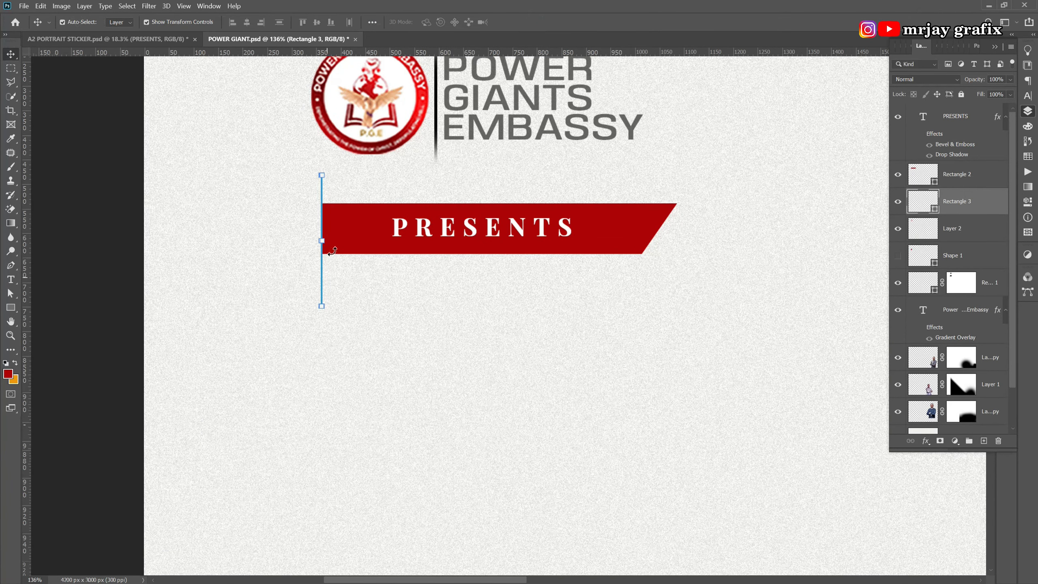
scroll(323, 252, down, 4)
scroll(307, 288, up, 4)
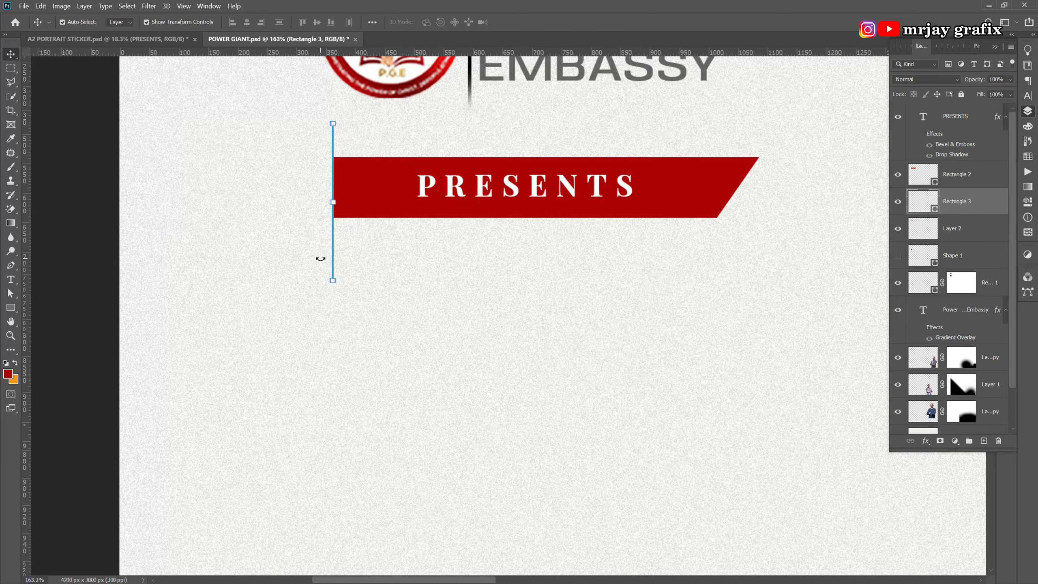
Add a new empty Layer 3 above Rectangle 3.
click(325, 312)
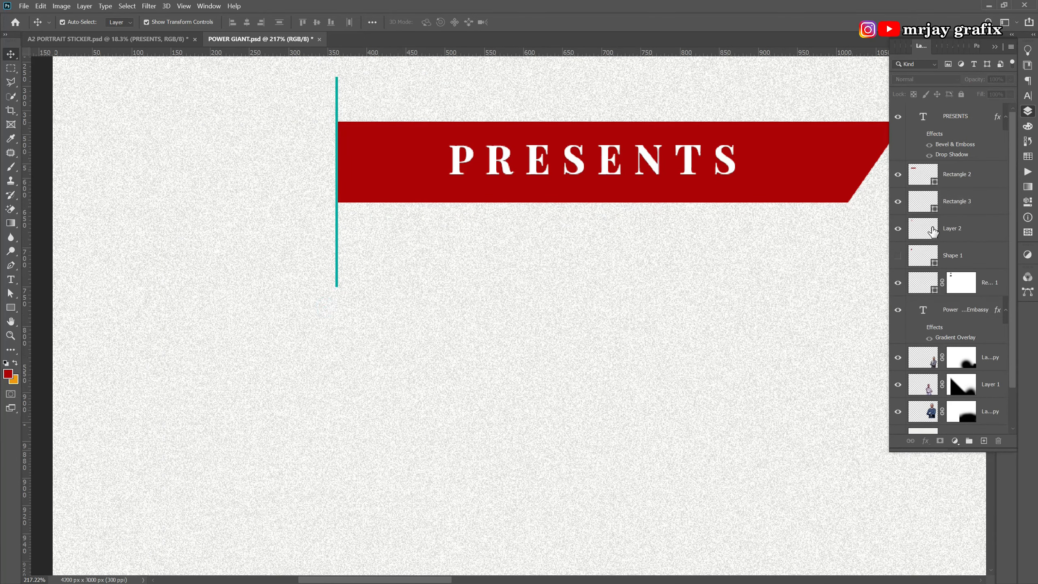
click(963, 210)
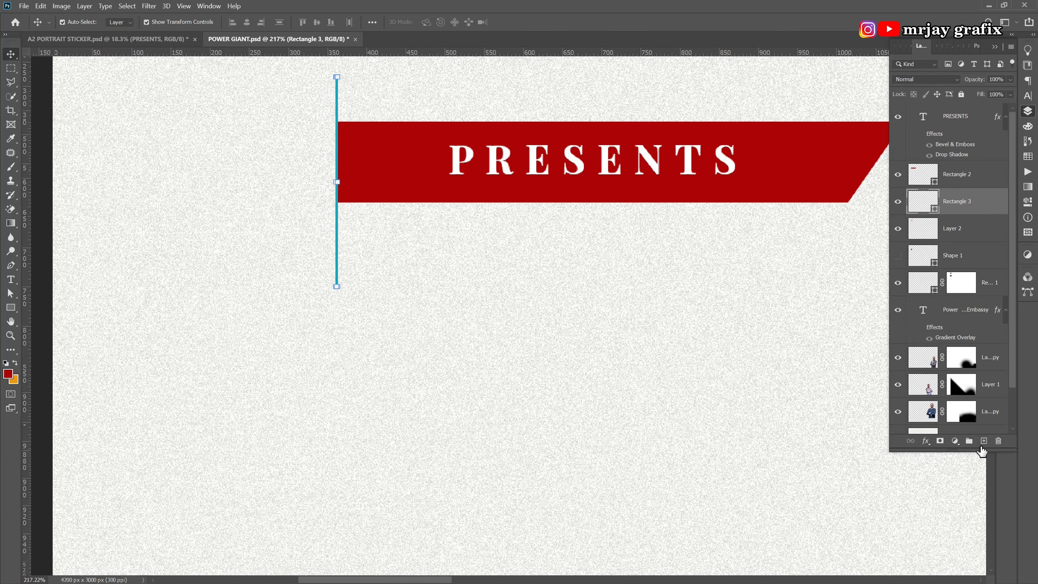
click(984, 441)
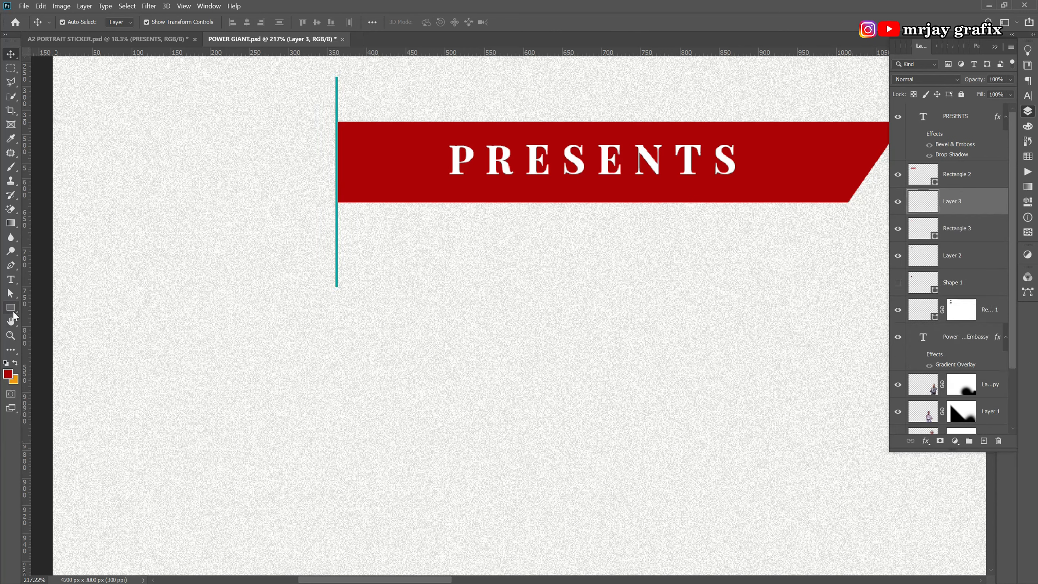
Draw a small ellipse and position it on the foot of the teal pole.
click(11, 307)
click(45, 327)
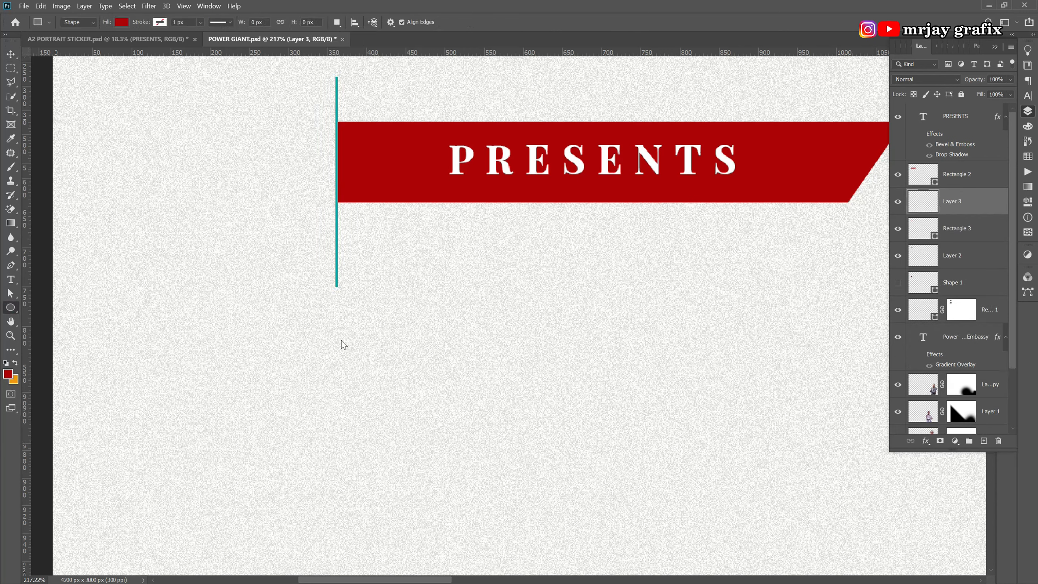
drag(327, 278, 339, 286)
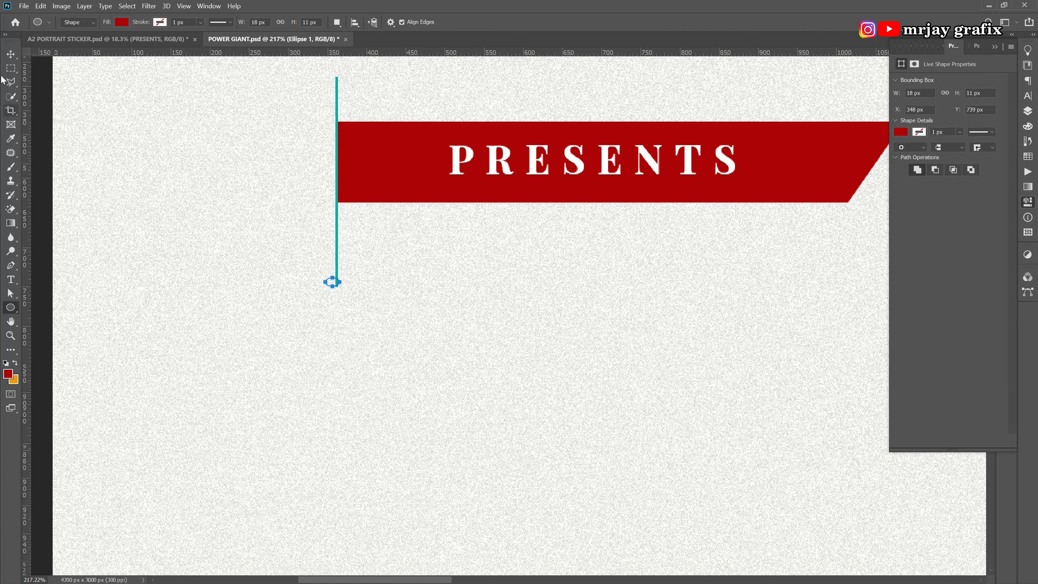
click(7, 56)
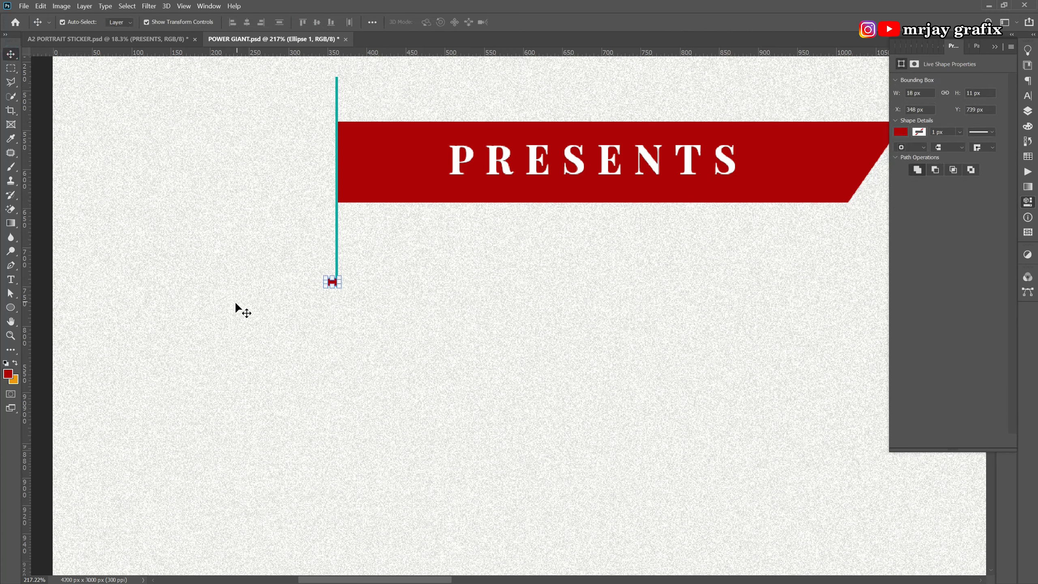
click(316, 305)
drag(332, 286, 335, 288)
Fill Ellipse 1 with the pole's teal 03ada3, sampled with the eyedropper.
click(1027, 112)
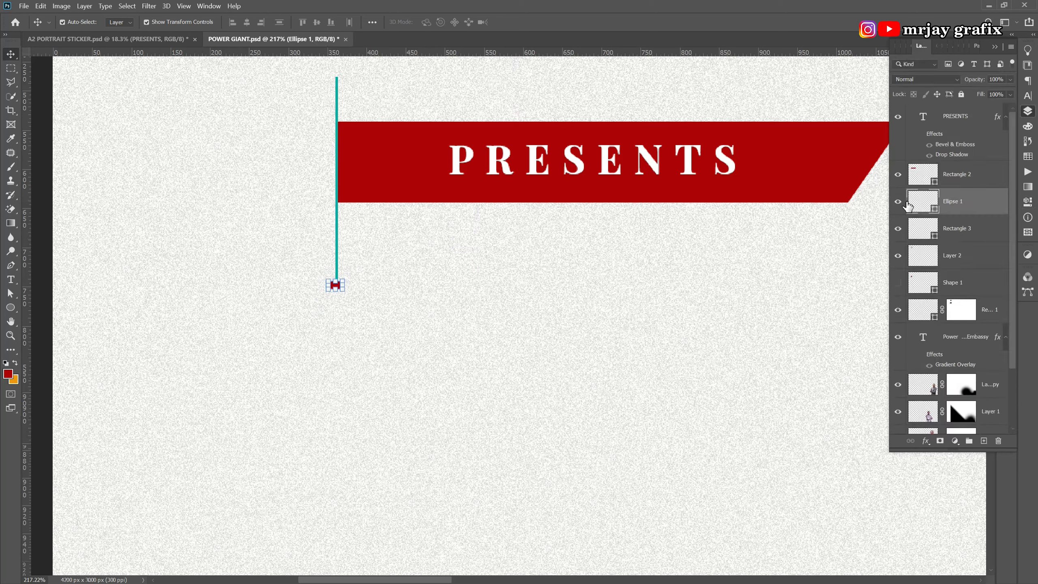
double_click(935, 210)
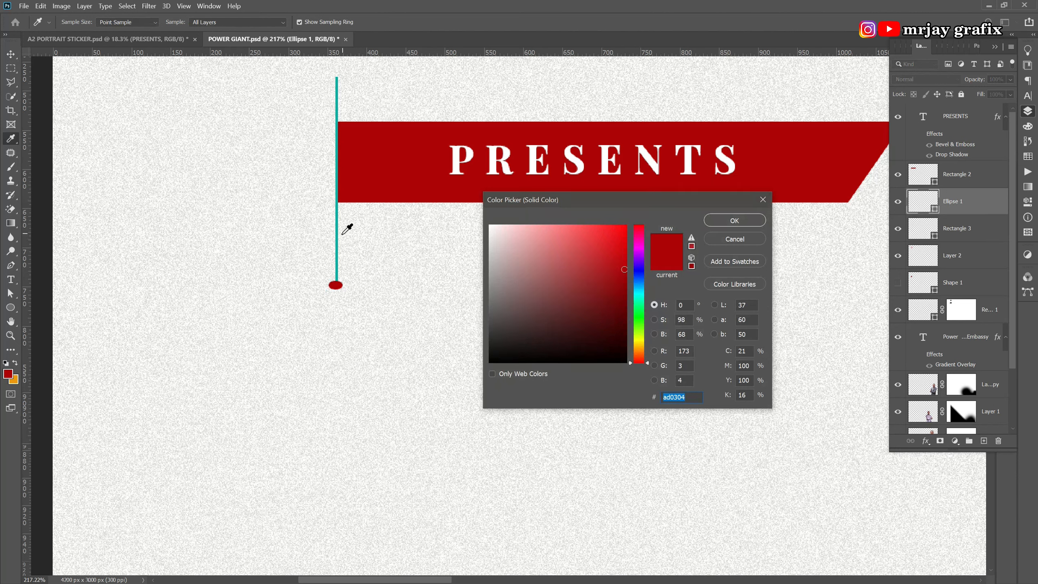
click(336, 236)
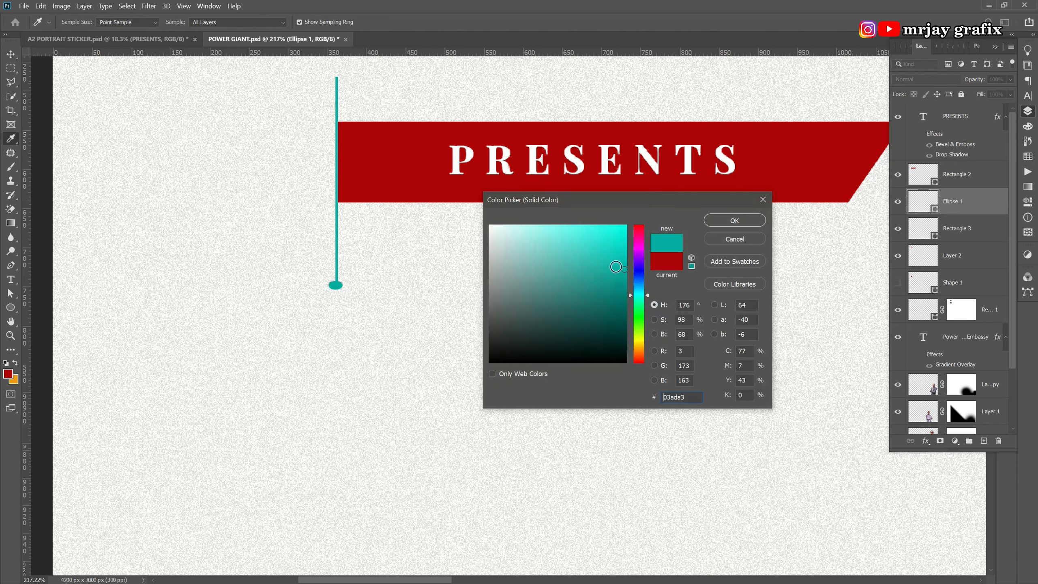
click(749, 223)
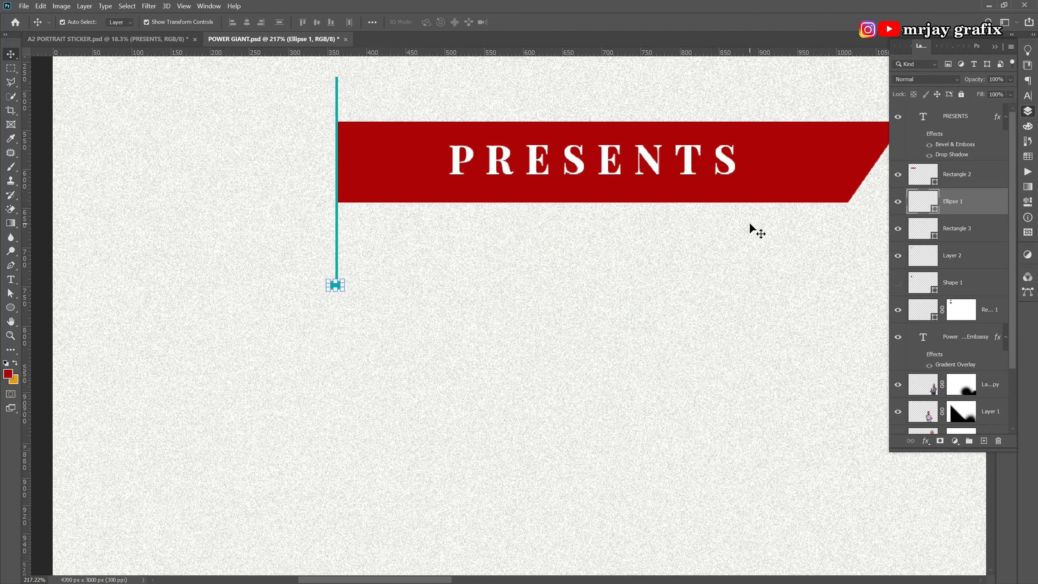
click(691, 254)
scroll(272, 235, down, 5)
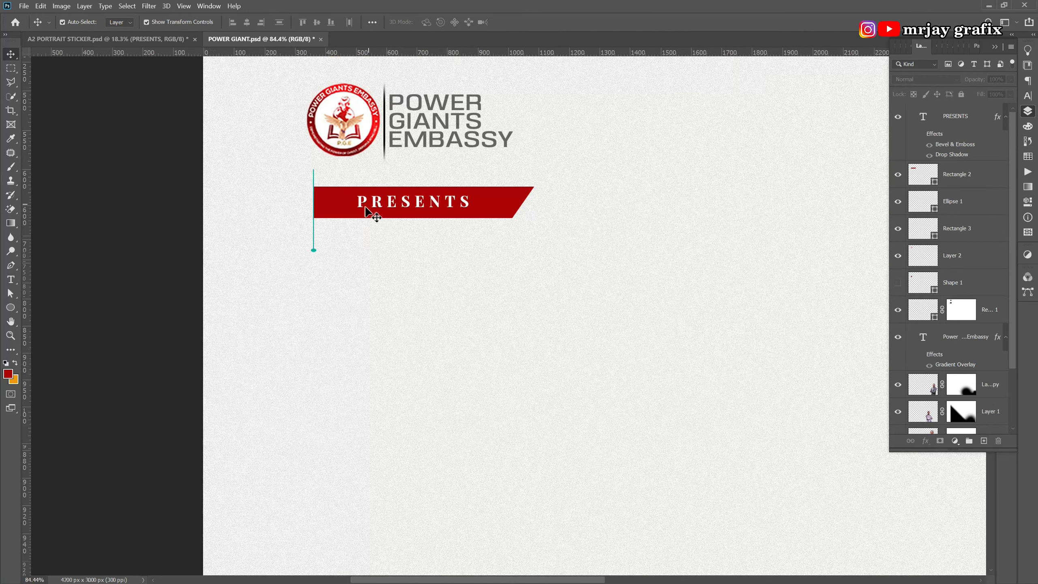
scroll(366, 208, down, 5)
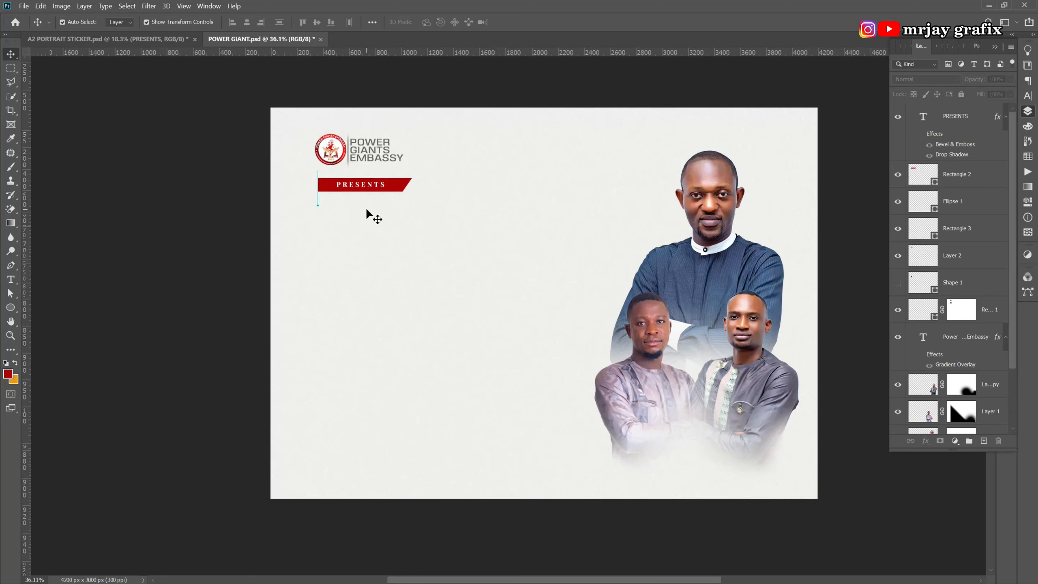
scroll(388, 163, up, 1)
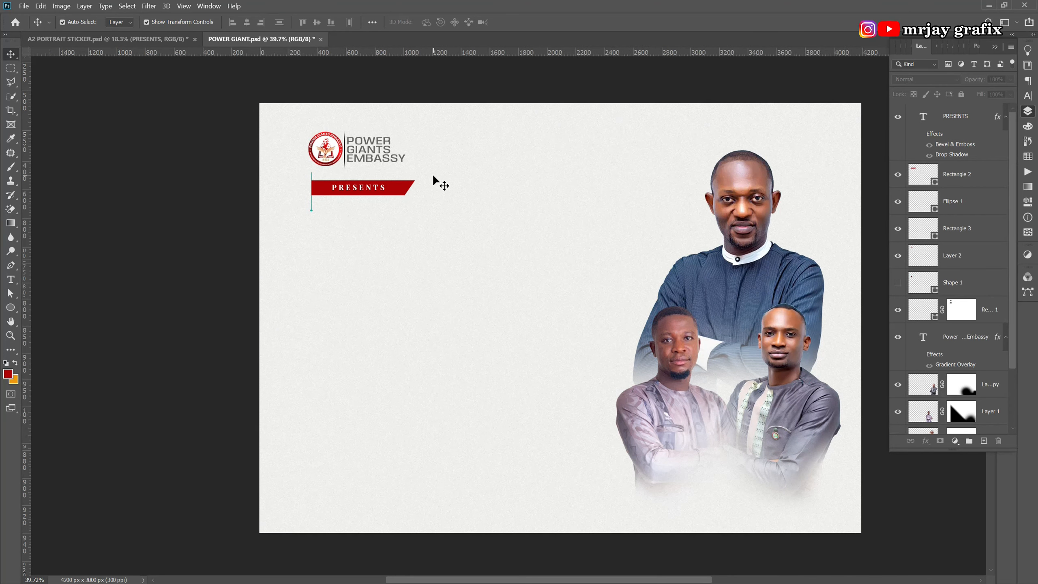
scroll(437, 182, up, 1)
click(163, 39)
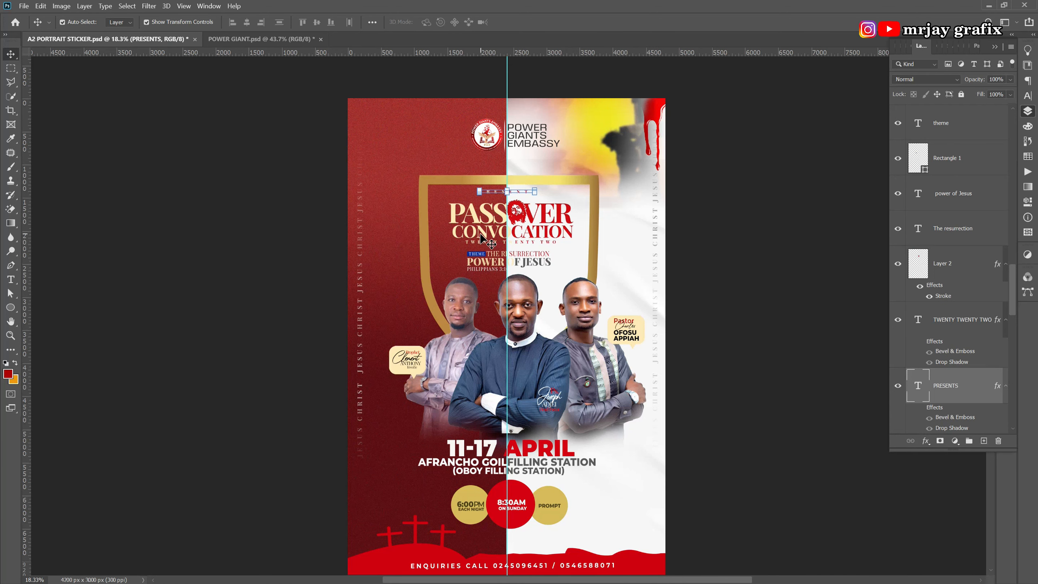
scroll(470, 272, down, 1)
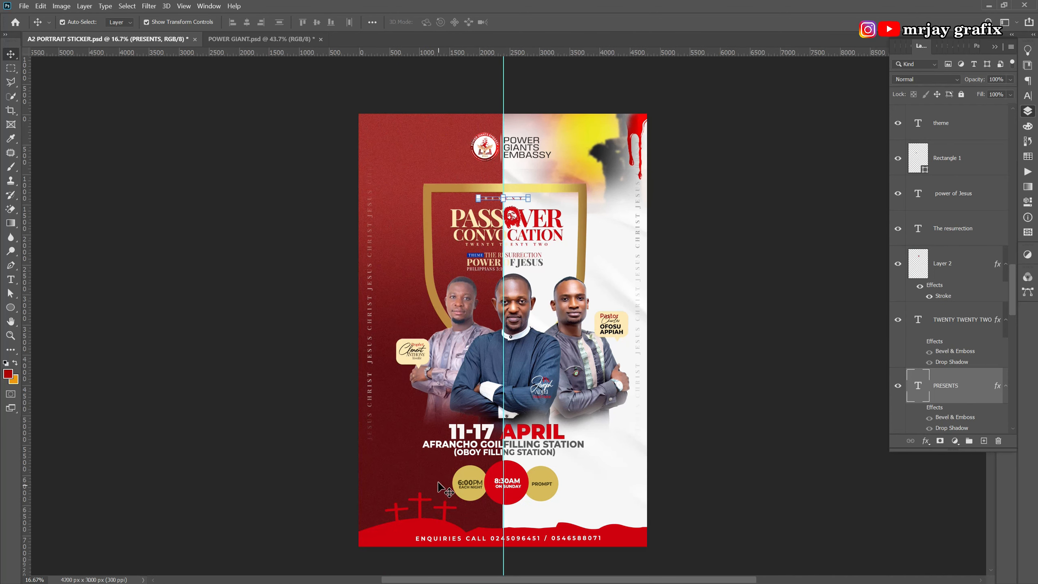
scroll(439, 487, up, 1)
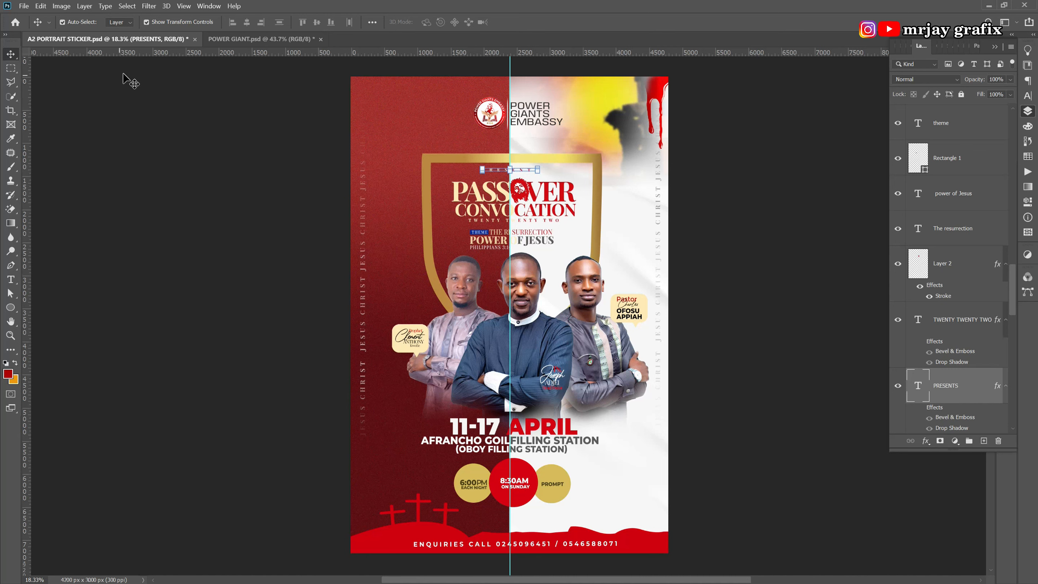
click(247, 41)
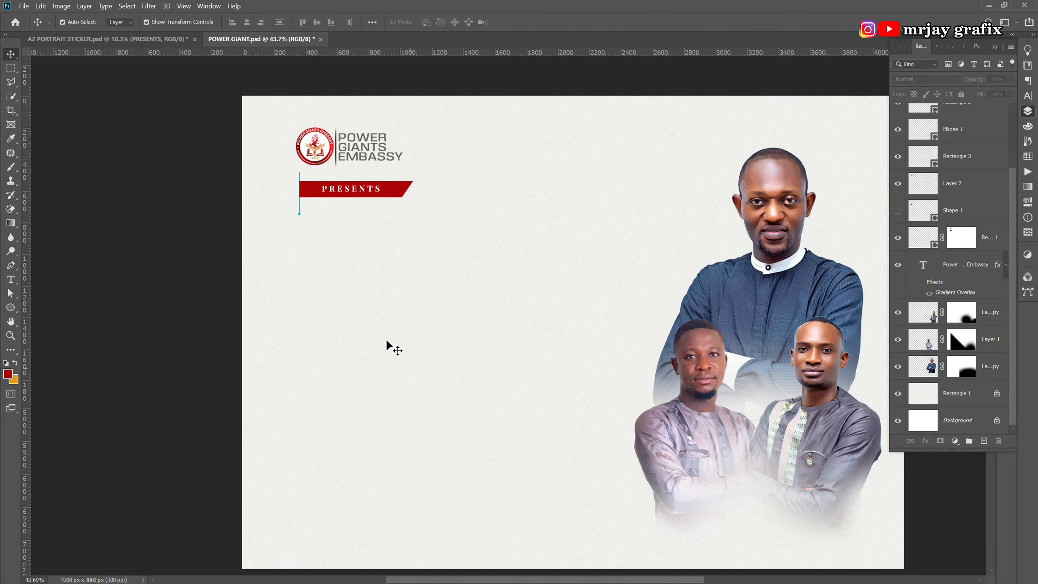
Set the text colour to black and place LOREM IPSUM text below the flag.
scroll(387, 341, down, 1)
scroll(484, 425, up, 1)
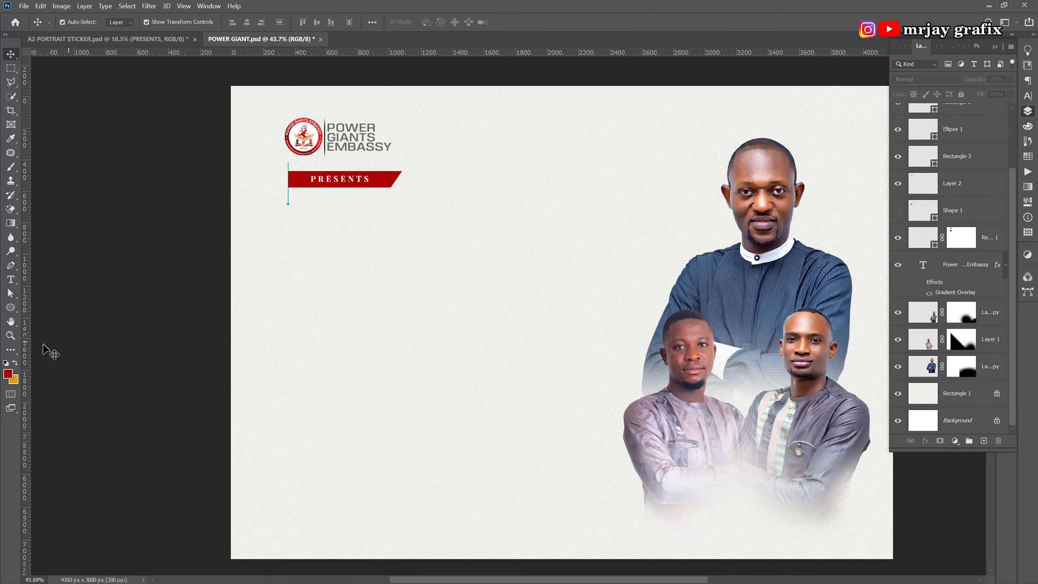
click(10, 280)
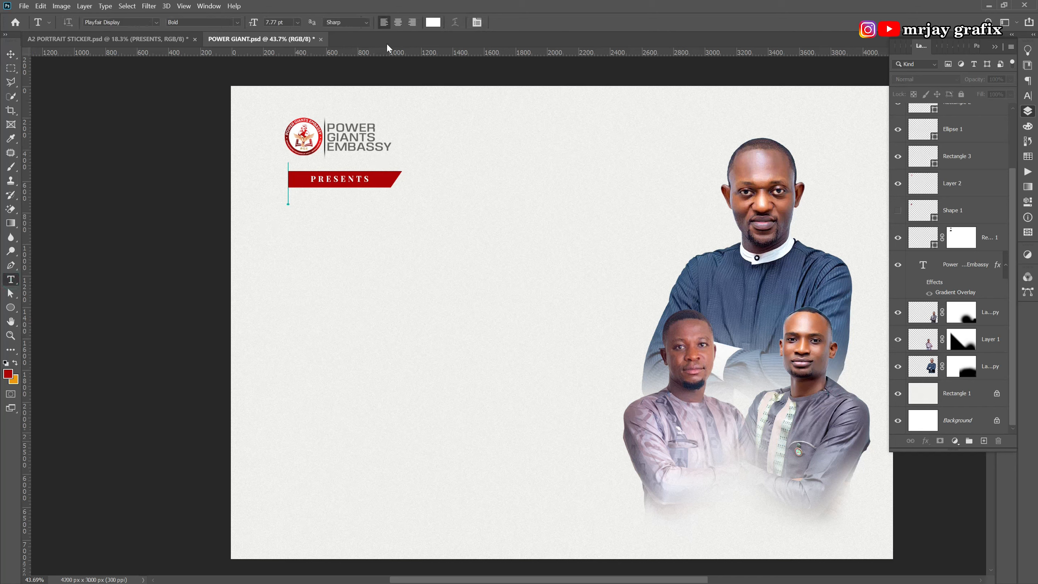
click(433, 22)
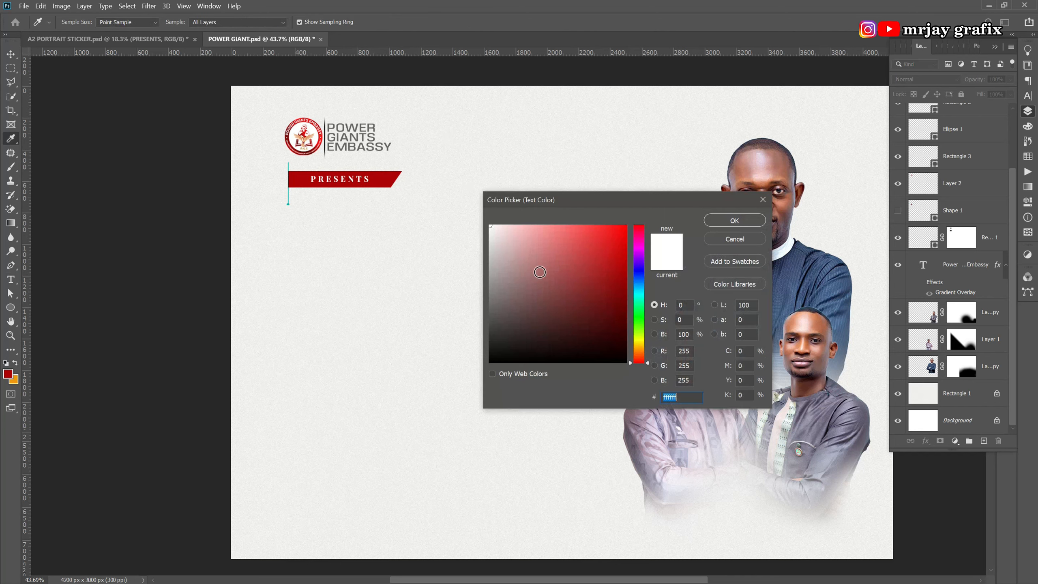
drag(516, 320, 445, 373)
click(741, 222)
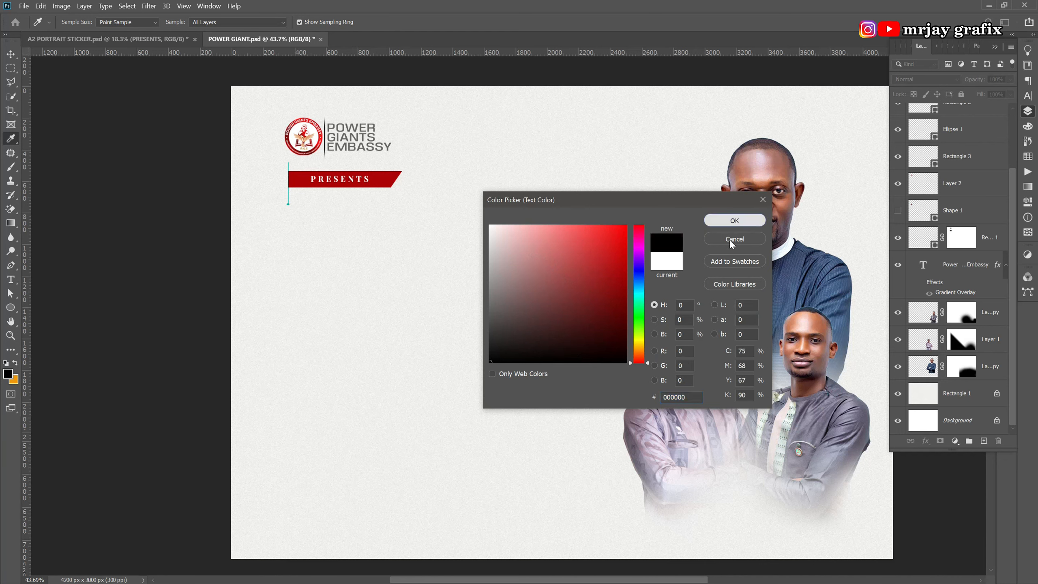
click(304, 241)
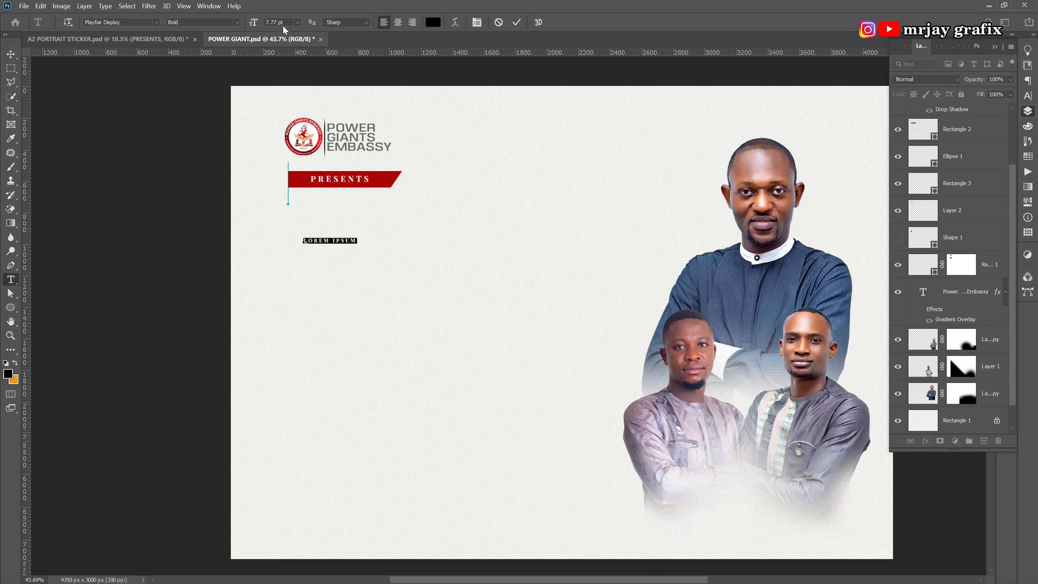
Enlarge LOREM IPSUM to 48.77 pt with 0 tracking, then select the whole heading.
drag(254, 28, 277, 29)
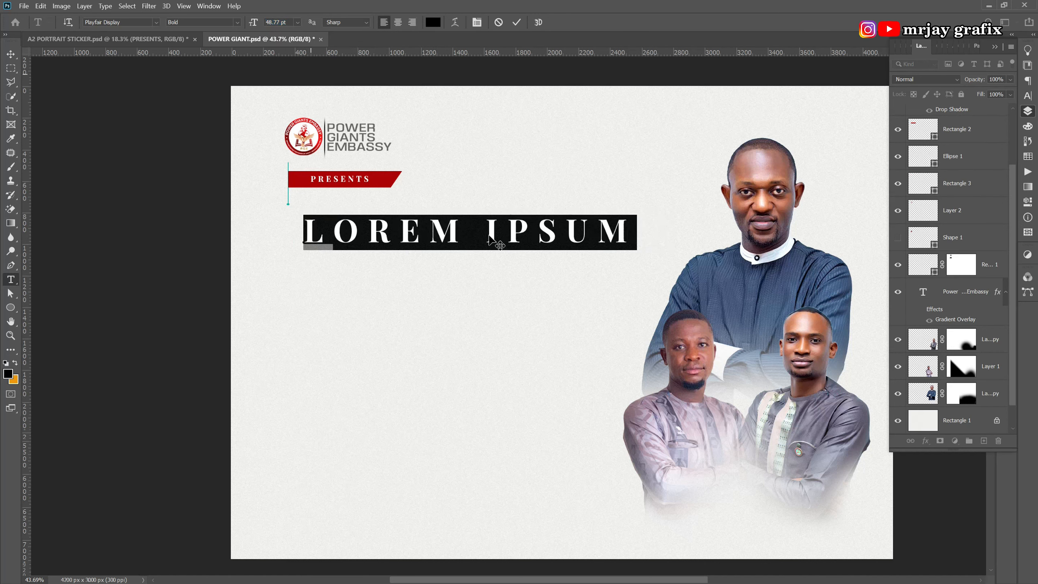
click(1027, 96)
click(1009, 90)
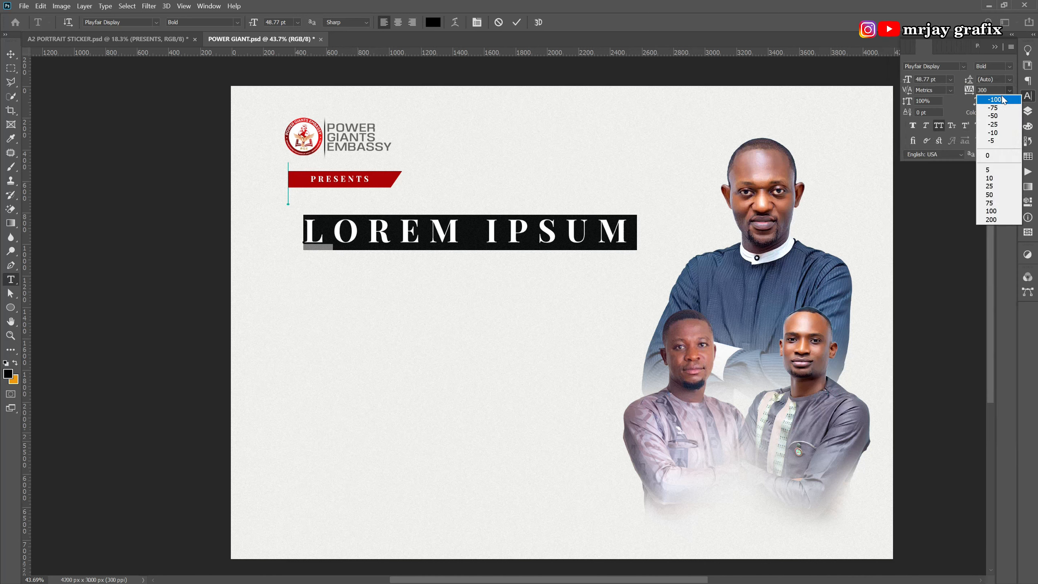
click(1002, 155)
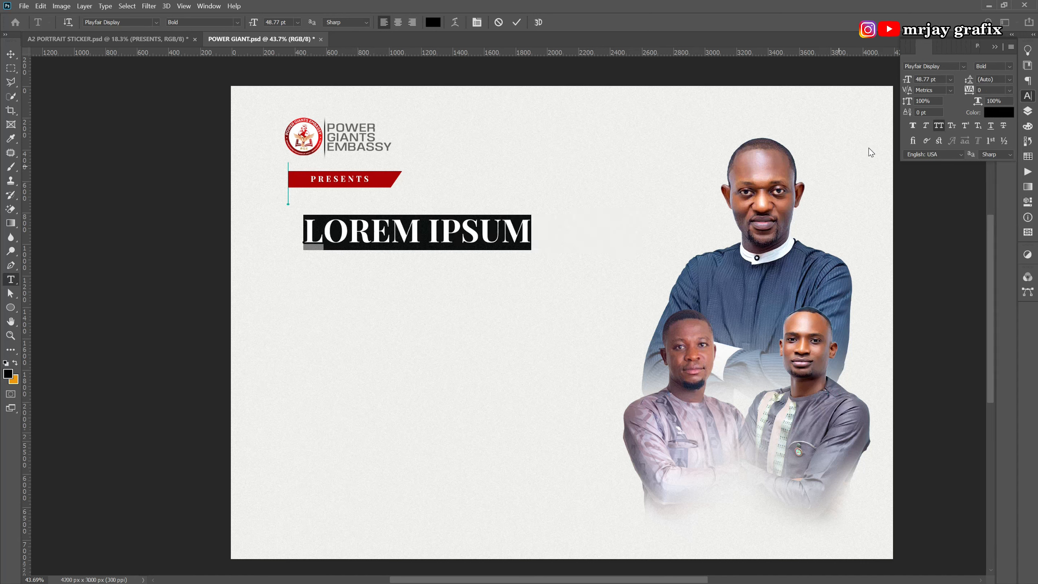
click(351, 230)
drag(532, 231, 252, 217)
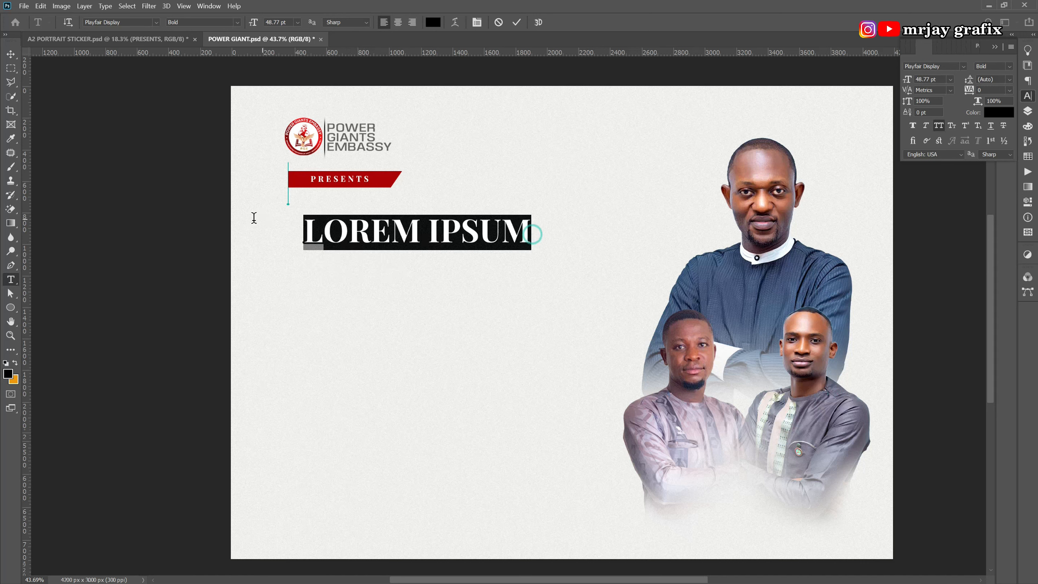
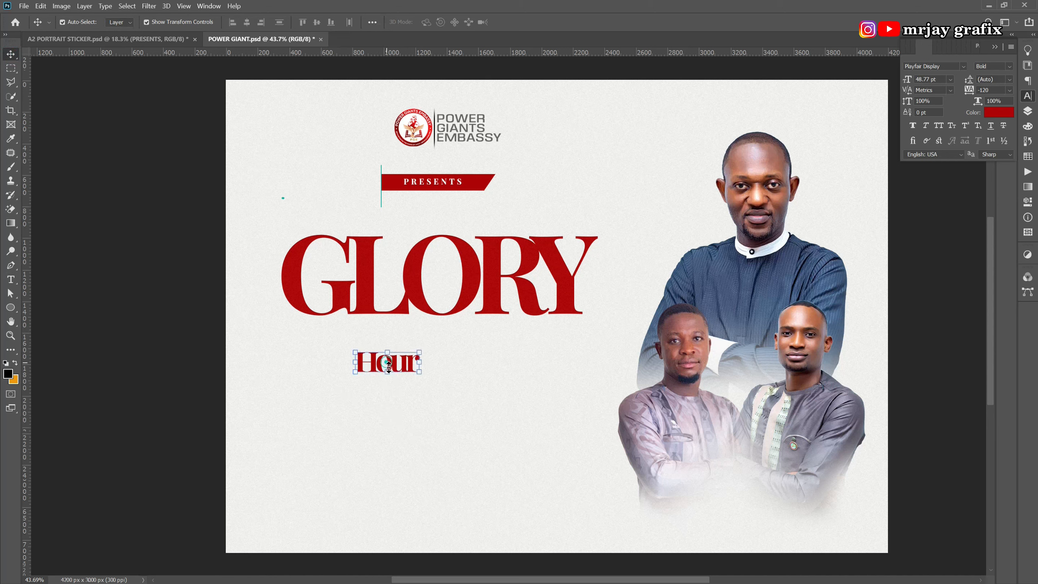
Enlarge Hour and move GLORY and Hour up closer together.
drag(419, 378, 518, 477)
key(Return)
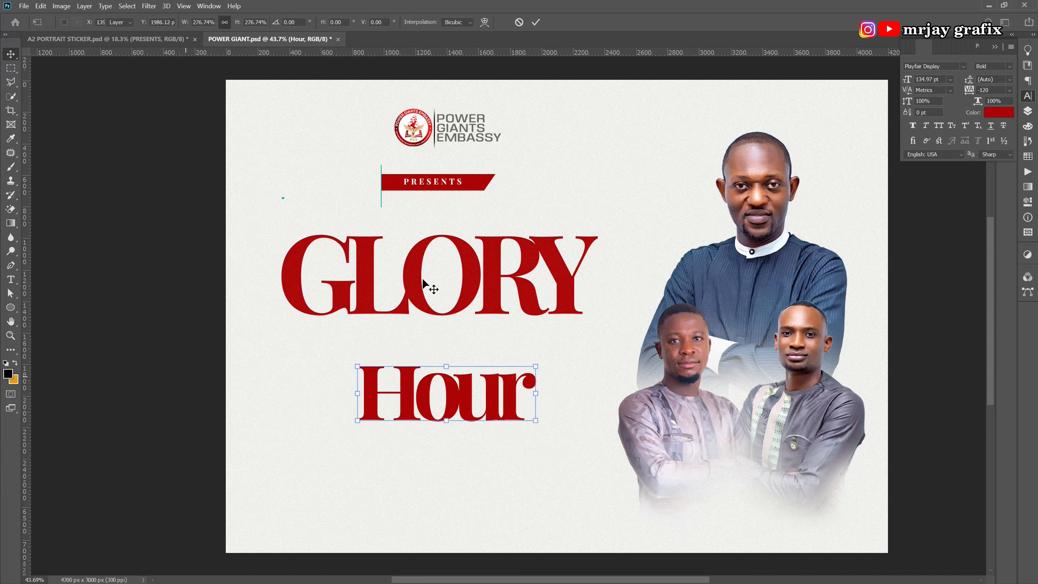
drag(417, 283, 414, 254)
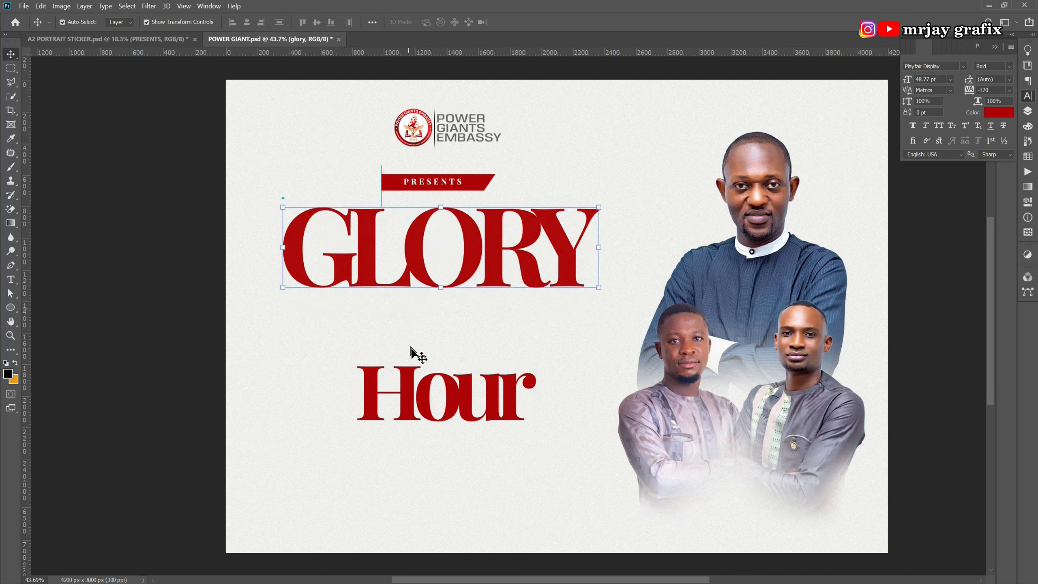
drag(412, 379, 411, 312)
Try the Embassy BT script font on Hour, then keep Playfair Display Bold.
click(390, 422)
click(425, 348)
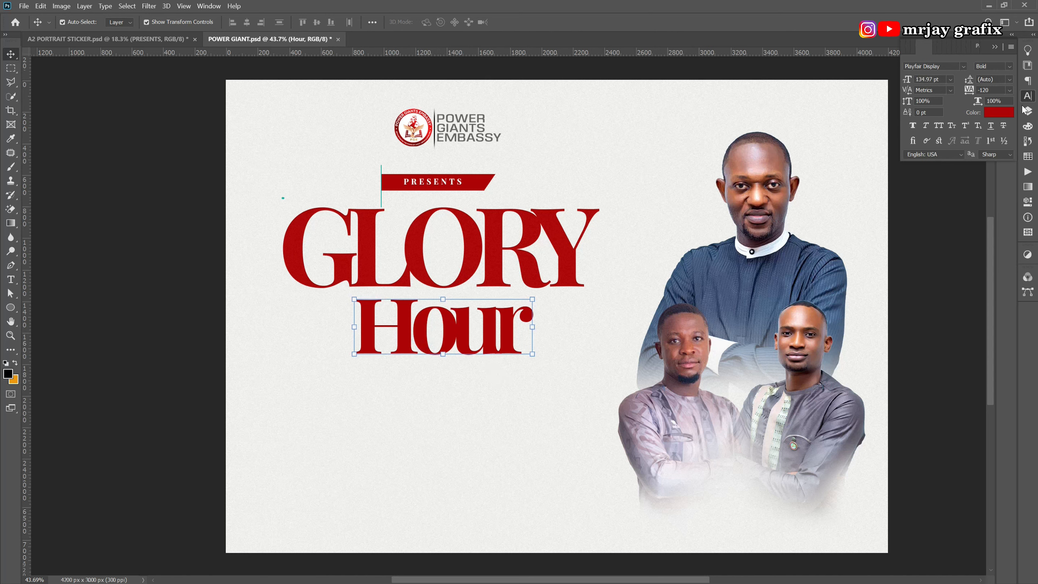
click(964, 66)
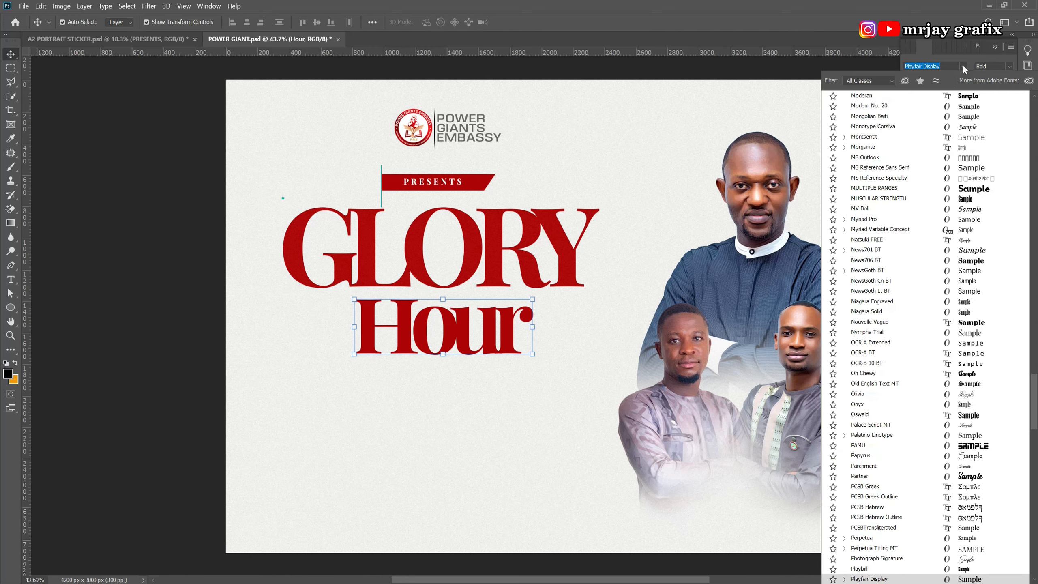
click(869, 80)
click(849, 132)
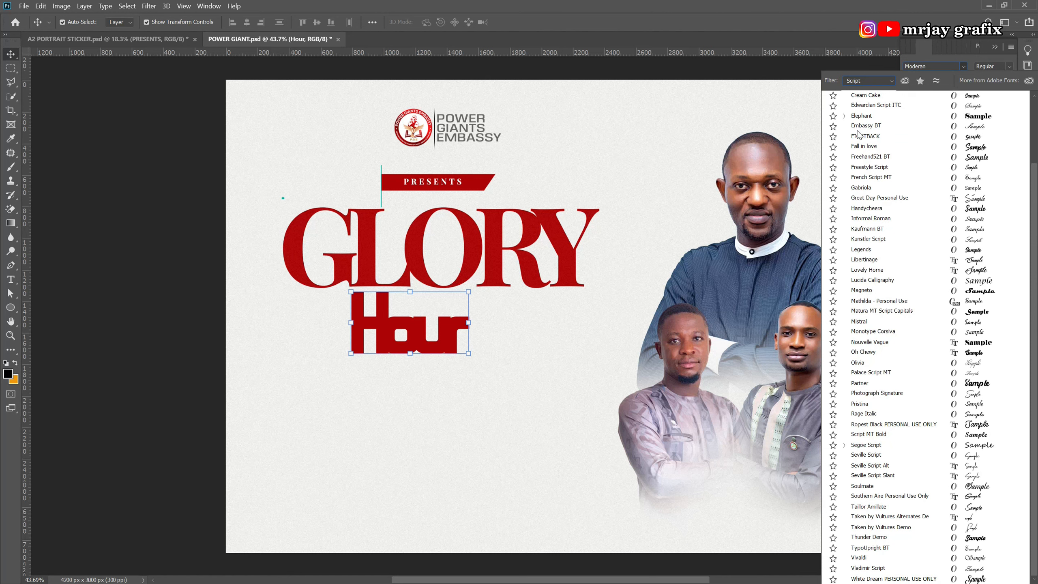
click(879, 143)
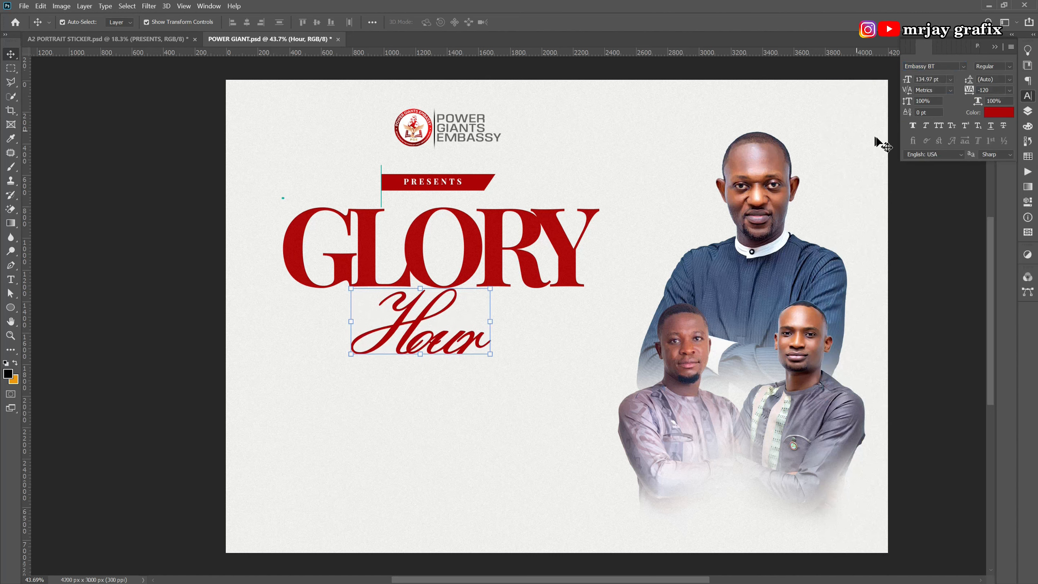
click(965, 66)
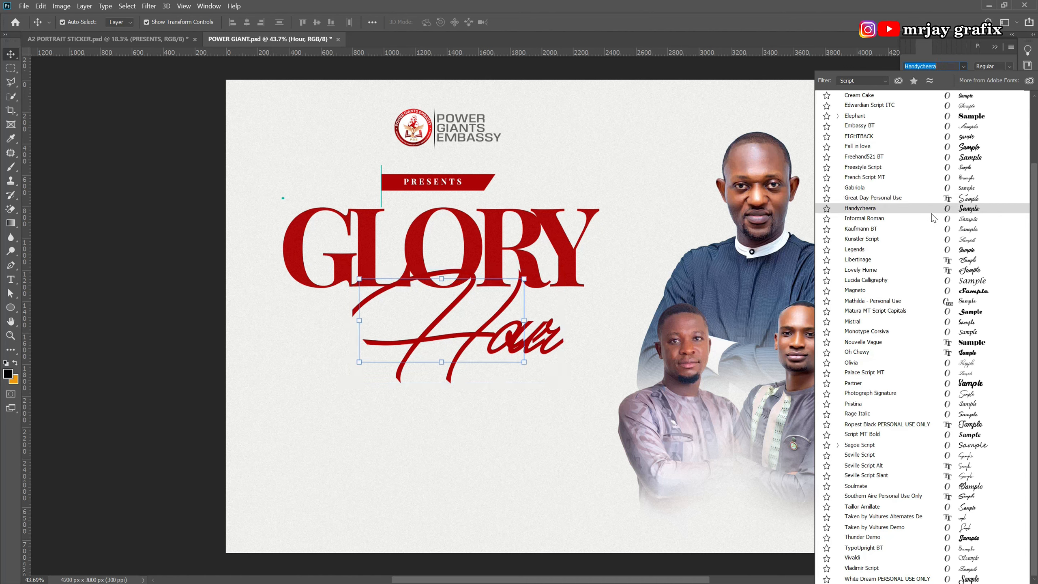
scroll(931, 208, up, 3)
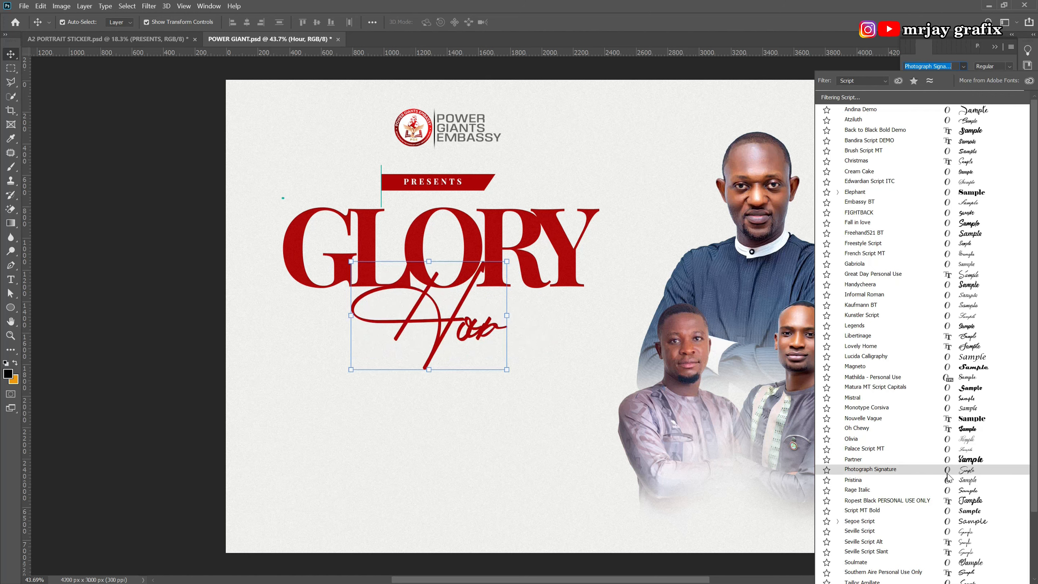
scroll(951, 479, down, 1)
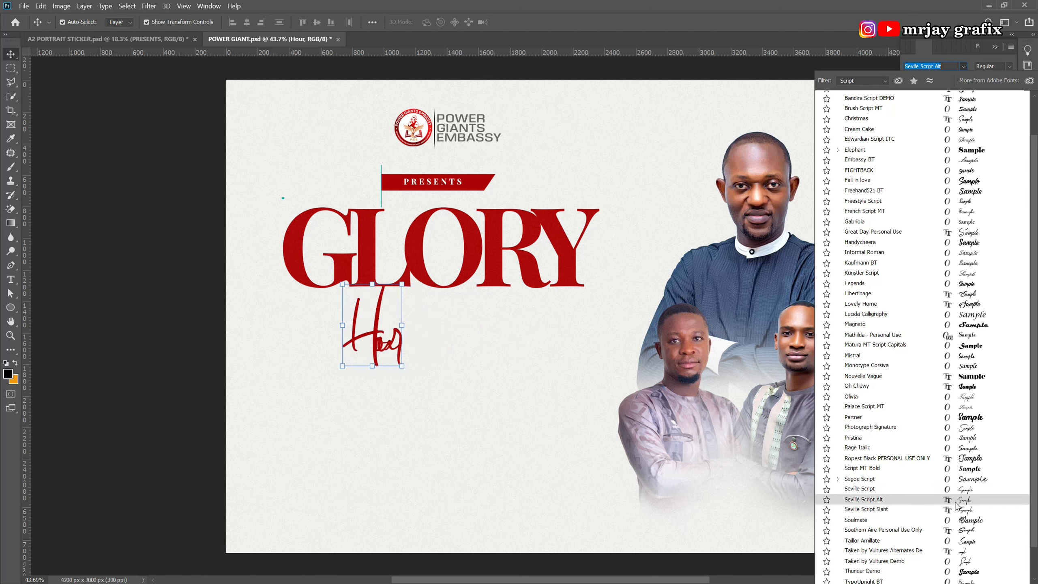
scroll(955, 519, down, 1)
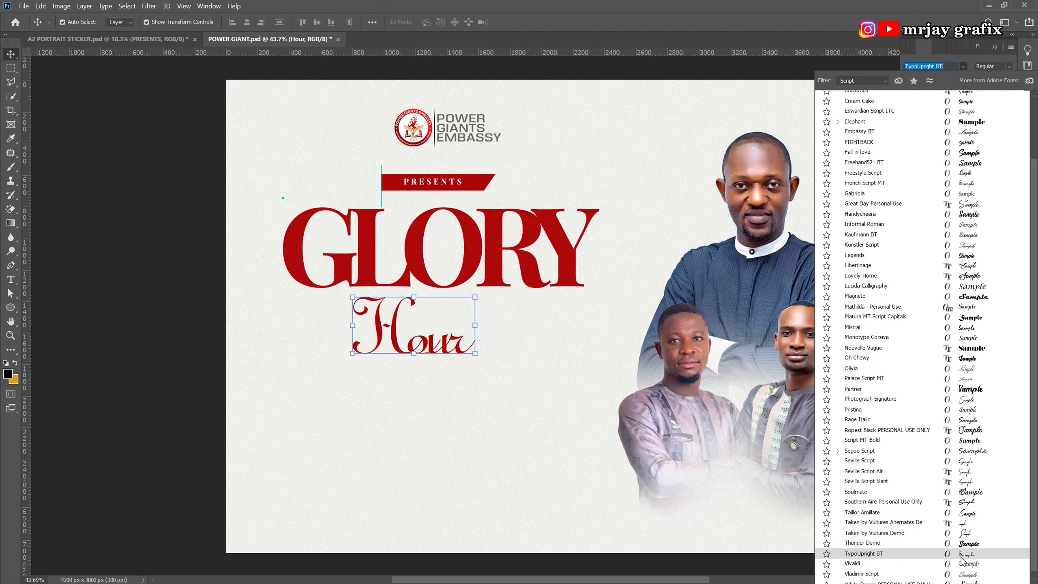
click(443, 490)
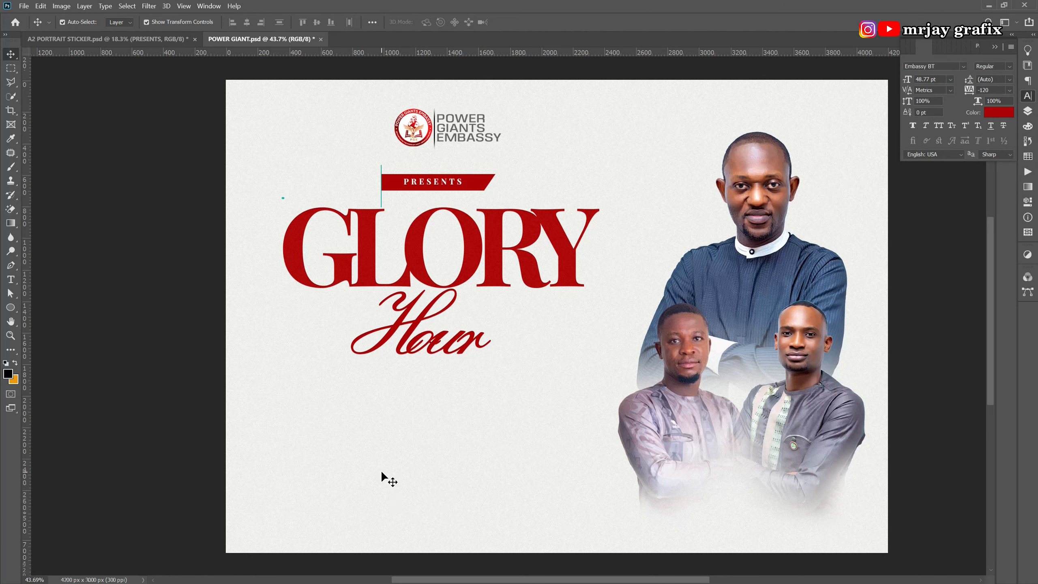
Drag Hour left so it sits snugly under GLORY.
ctrl+click(449, 329)
drag(449, 329, 389, 325)
click(421, 397)
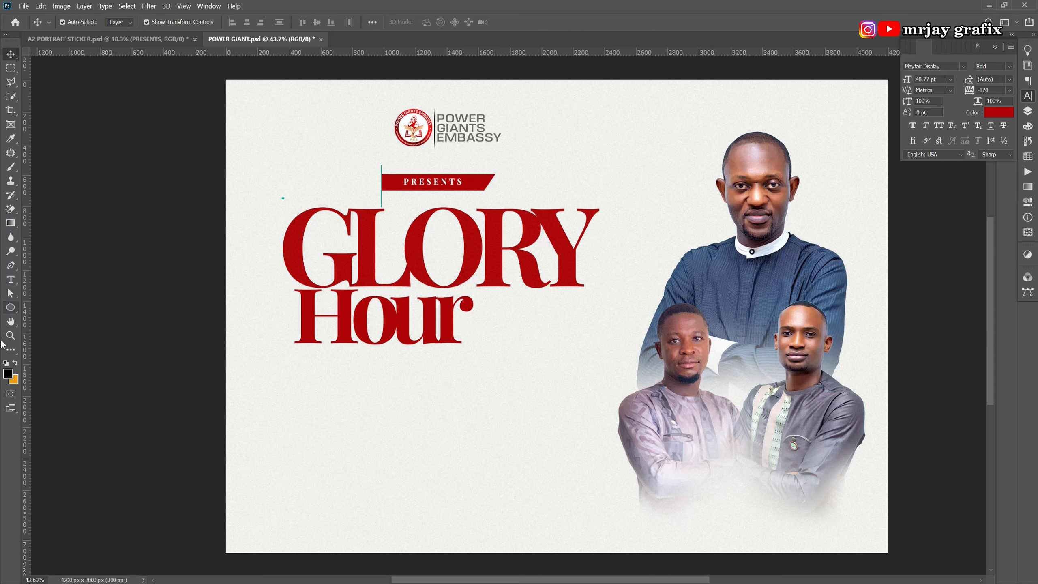
Draw a red rectangle beside Hour with a 92 px rounded bottom-right corner.
click(10, 307)
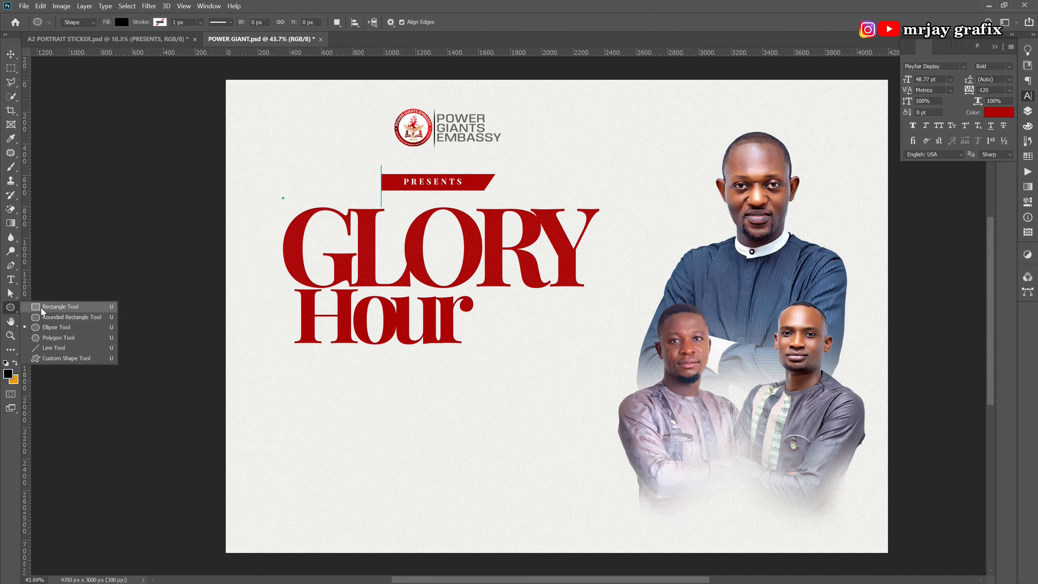
click(60, 307)
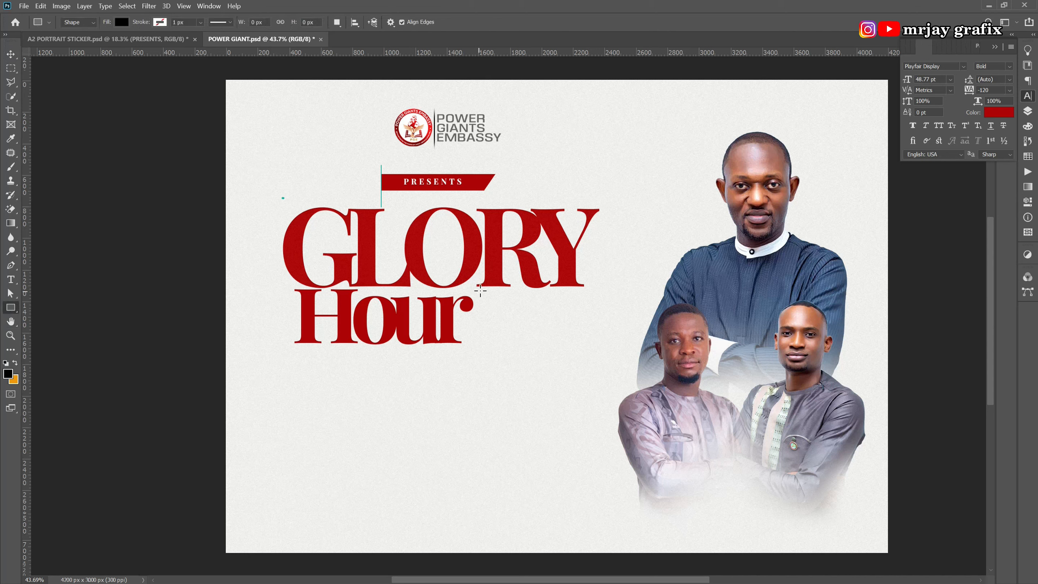
drag(484, 293, 585, 345)
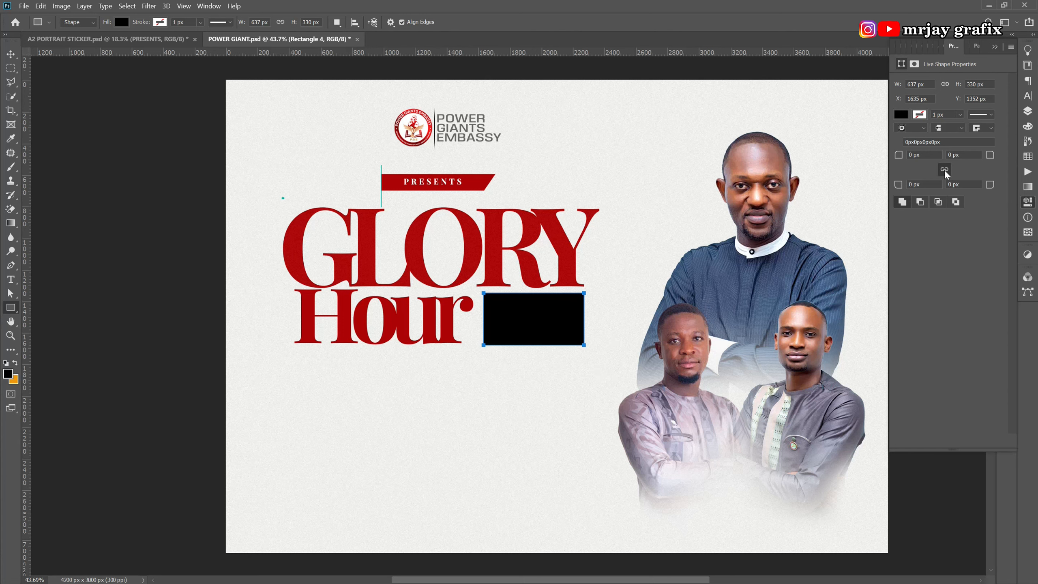
drag(994, 186, 1028, 196)
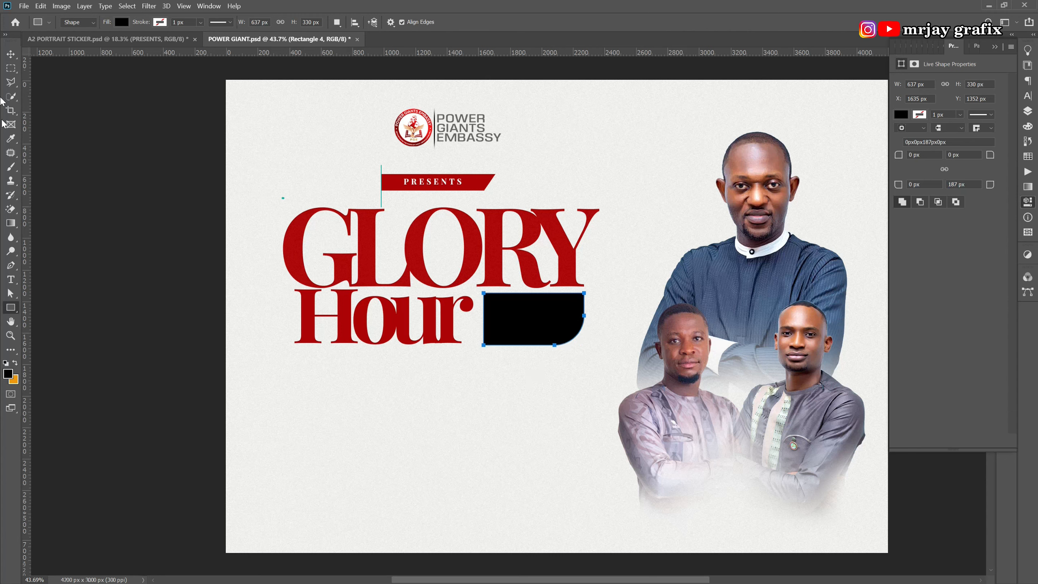
click(11, 55)
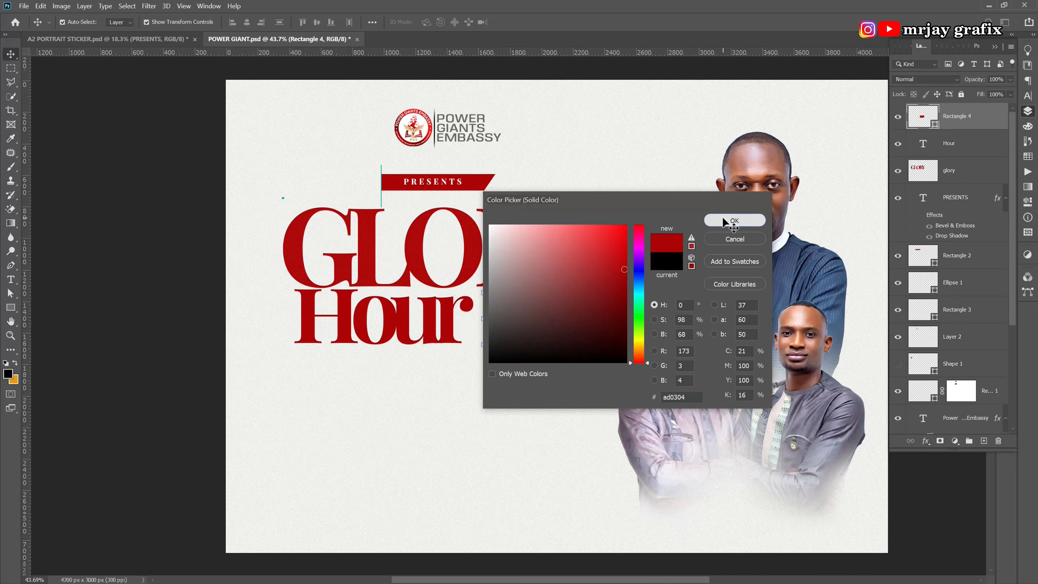
click(733, 221)
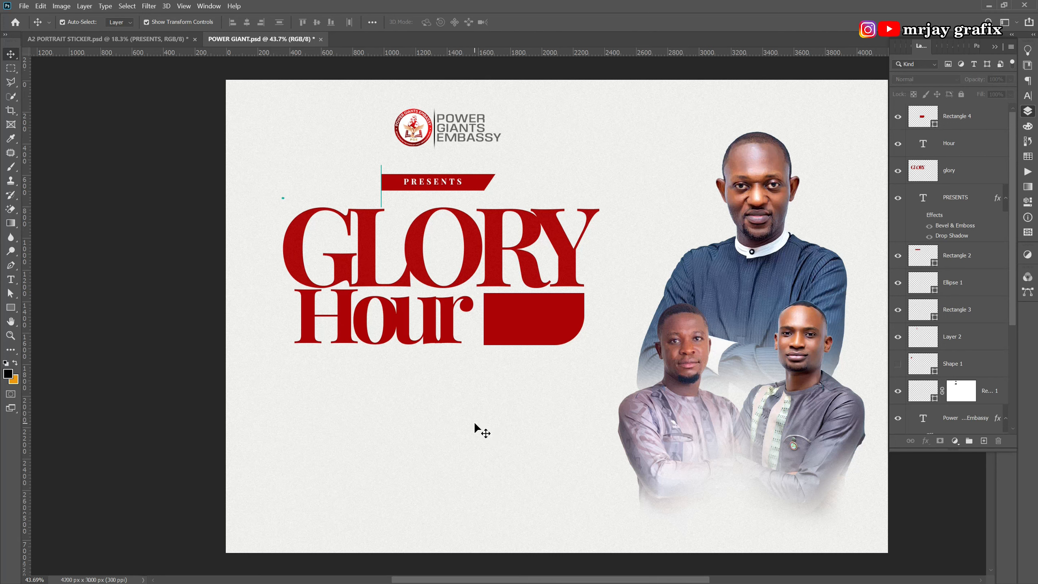
Duplicate Hour, stack the copy above Rectangle 4, and shrink it onto the red box.
click(445, 326)
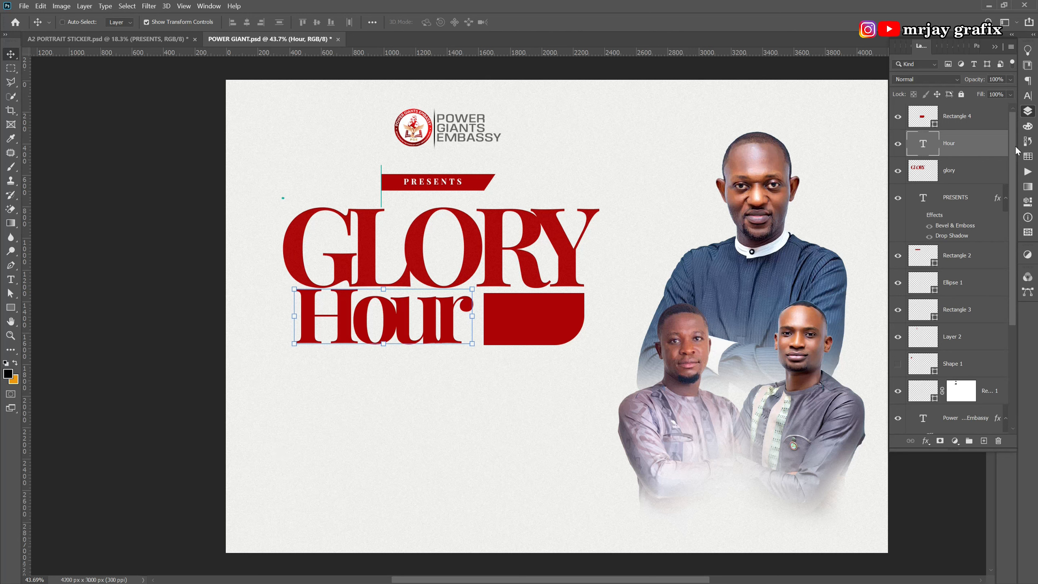
key(ctrl+j)
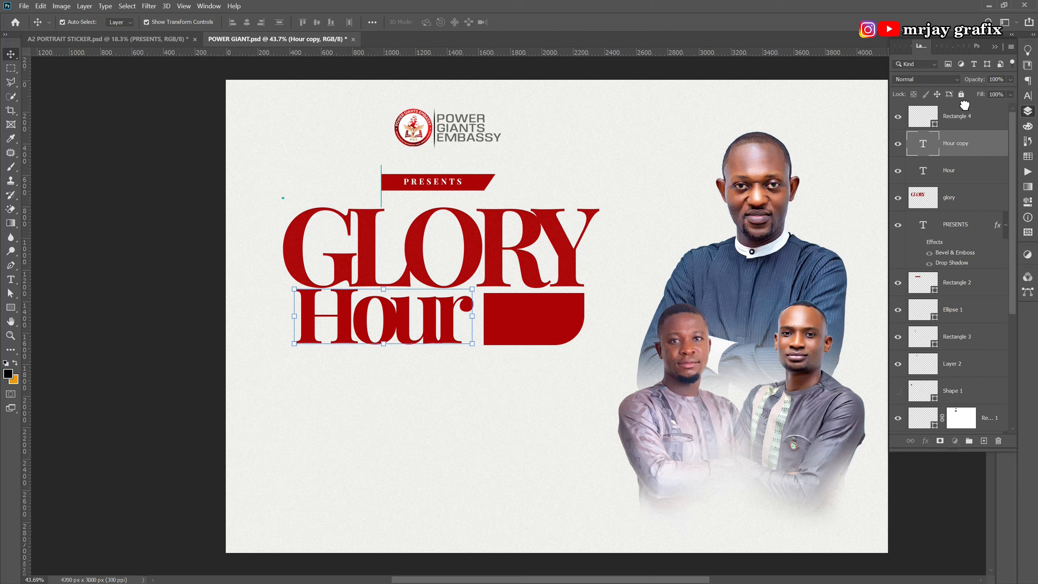
drag(965, 105, 965, 107)
drag(392, 316, 434, 411)
double_click(434, 410)
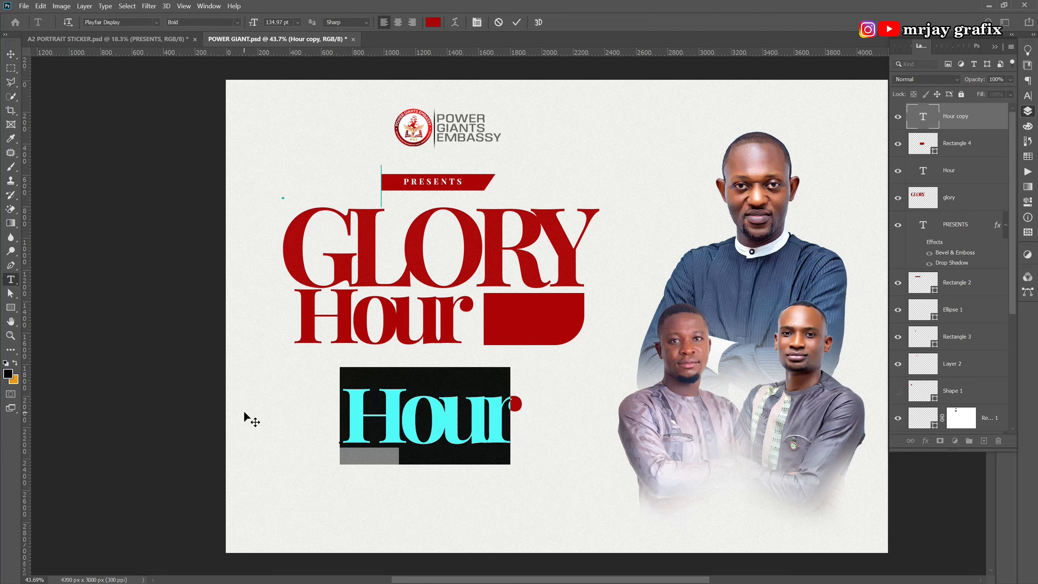
key(ctrl+Return)
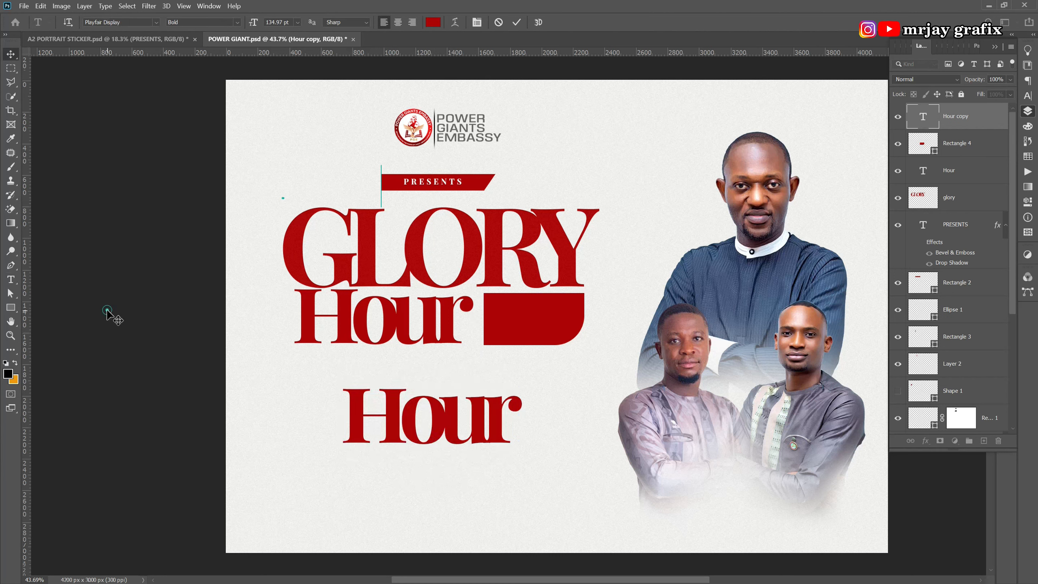
key(ctrl+t)
drag(484, 454, 421, 420)
click(160, 323)
drag(356, 402, 516, 330)
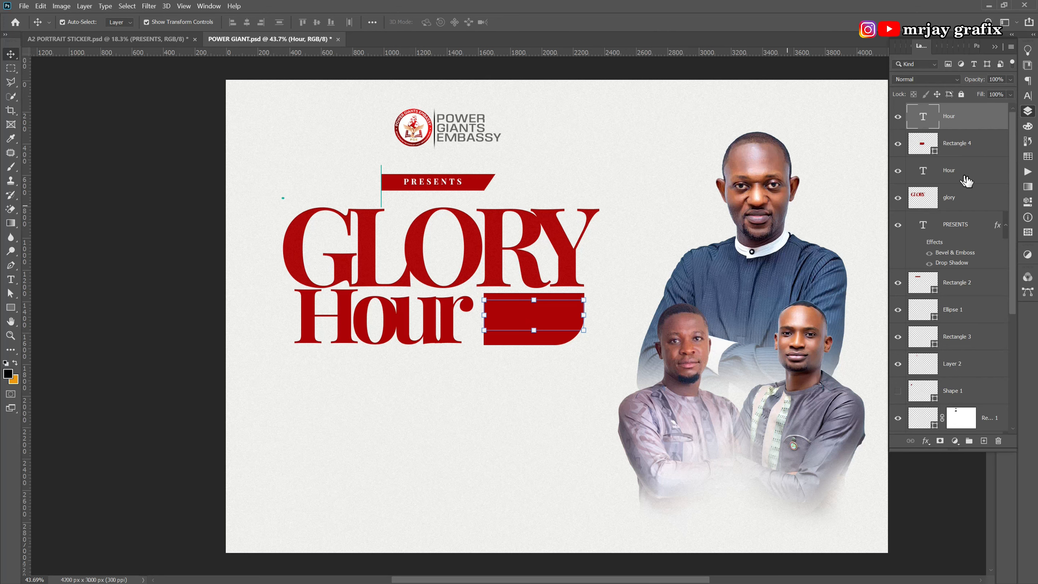
Colour the small Hour off-white #ededeb and scale it down to about 77%.
click(1028, 96)
click(998, 112)
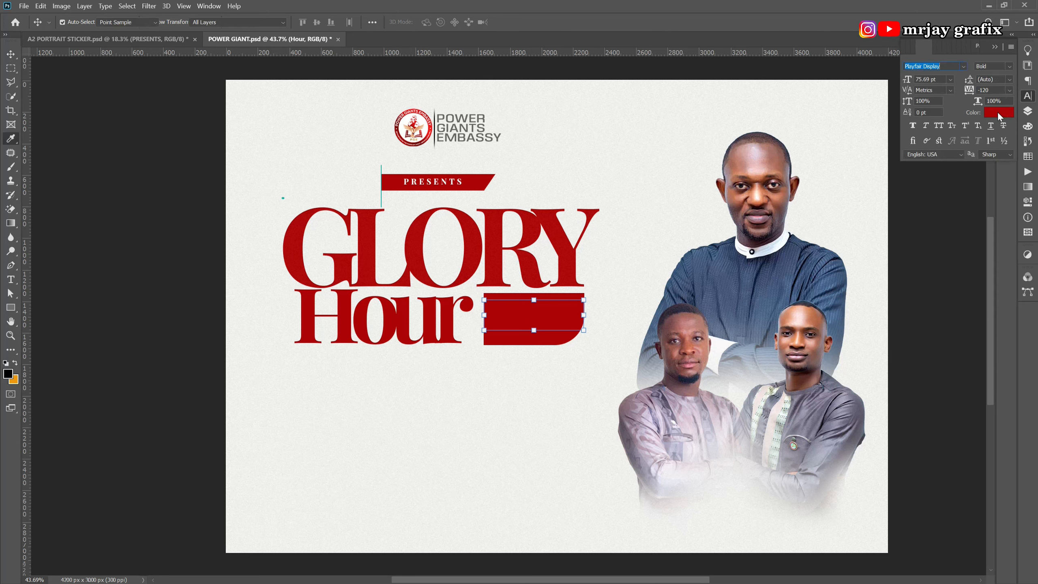
click(565, 451)
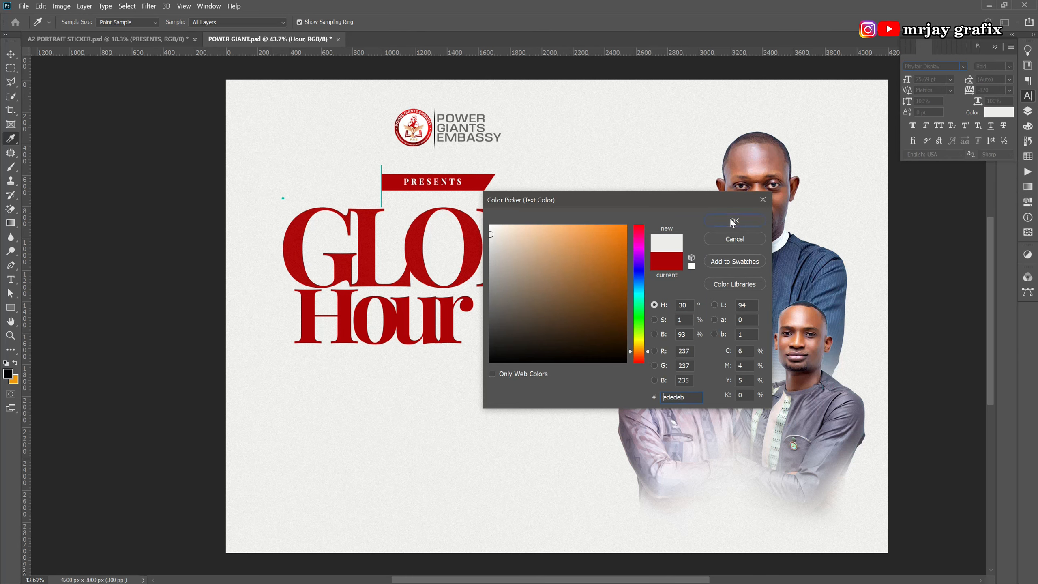
click(735, 221)
scroll(527, 330, up, 5)
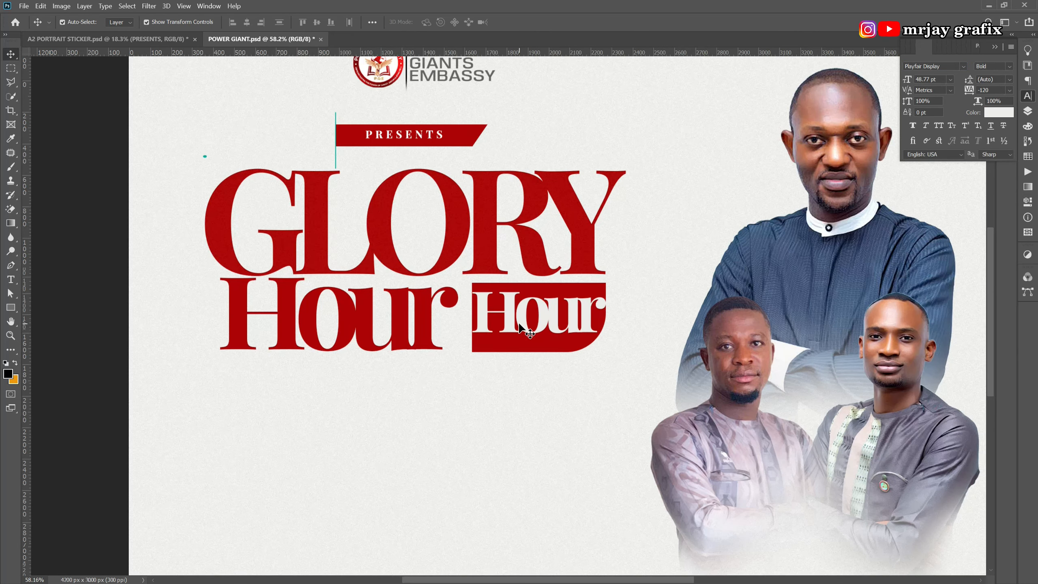
click(520, 325)
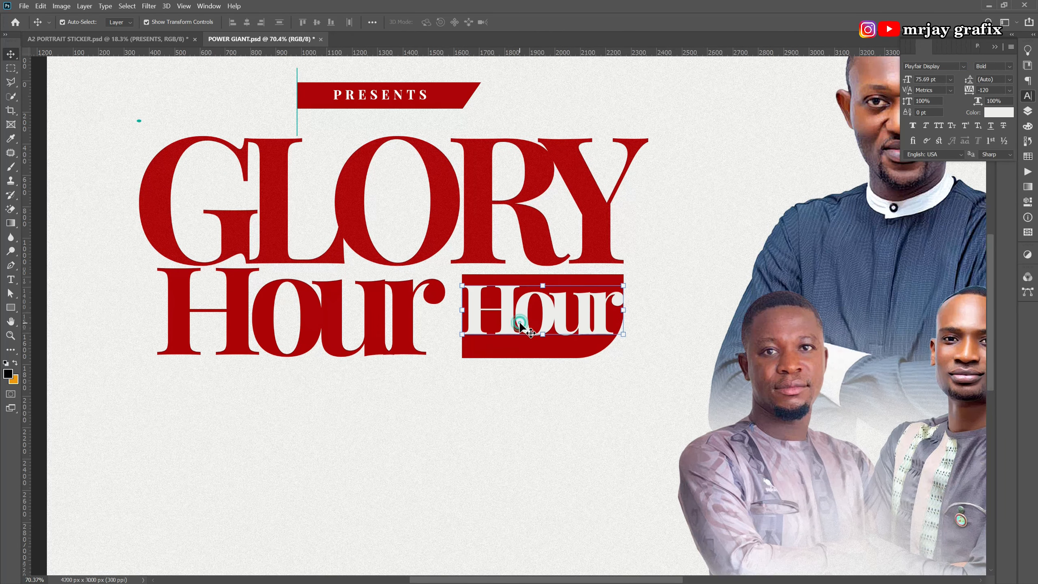
click(462, 336)
drag(459, 354, 509, 326)
key(Return)
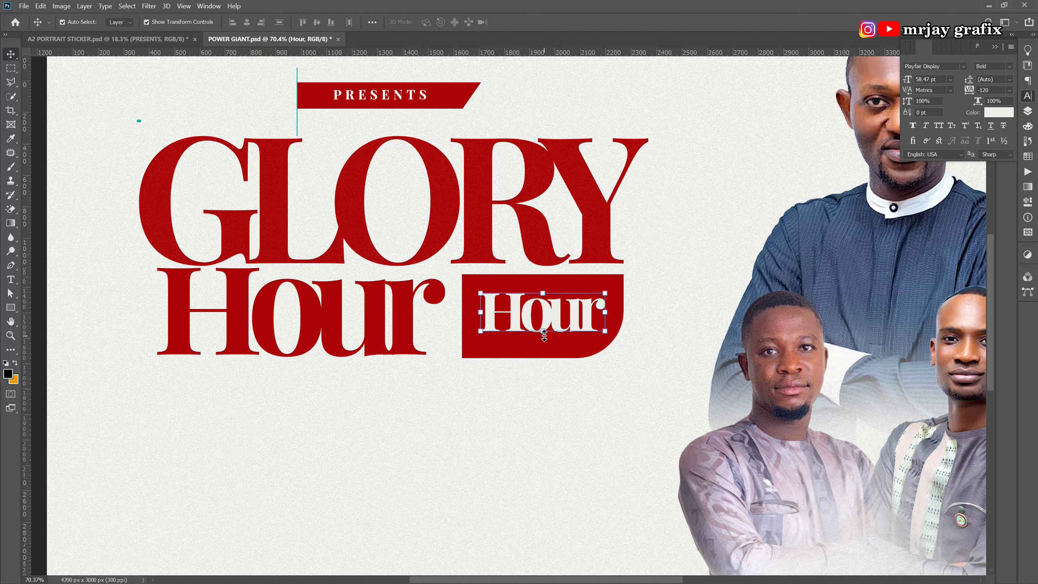
Retype the small Hour copy as 'god' and shift it right and down in the box.
double_click(544, 326)
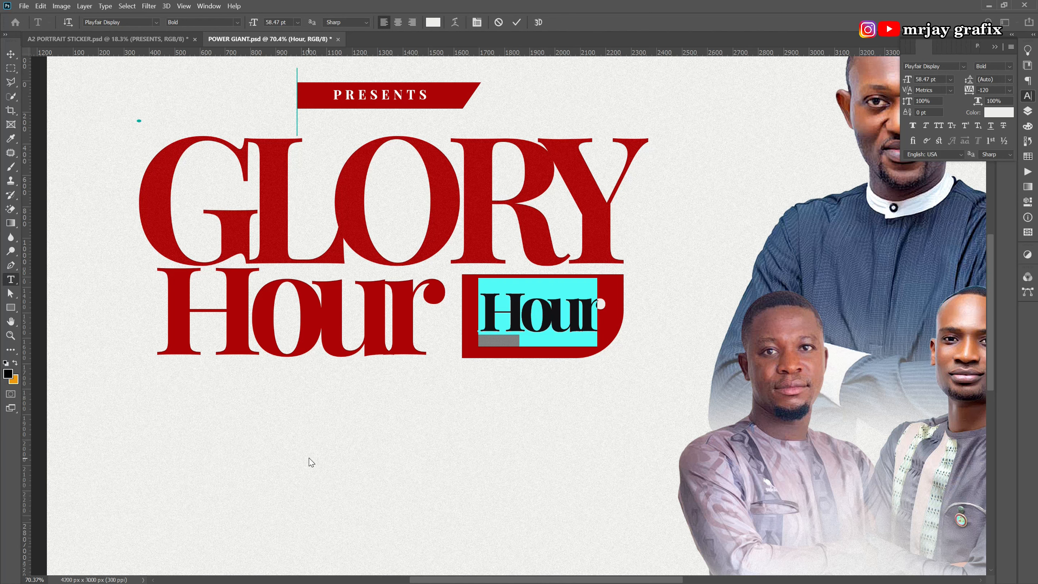
text(gfod)
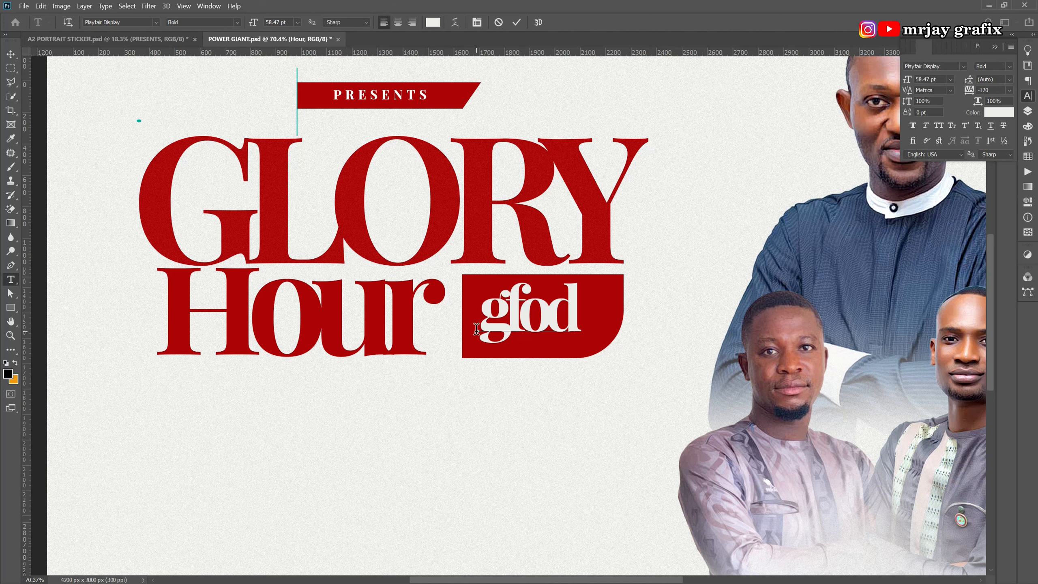
key(Delete)
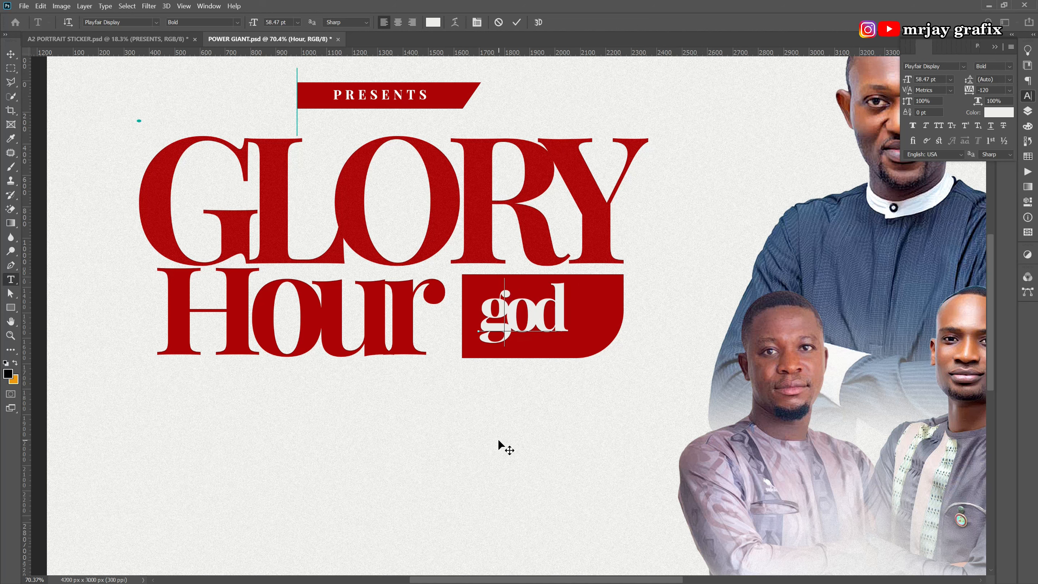
click(518, 23)
key(v)
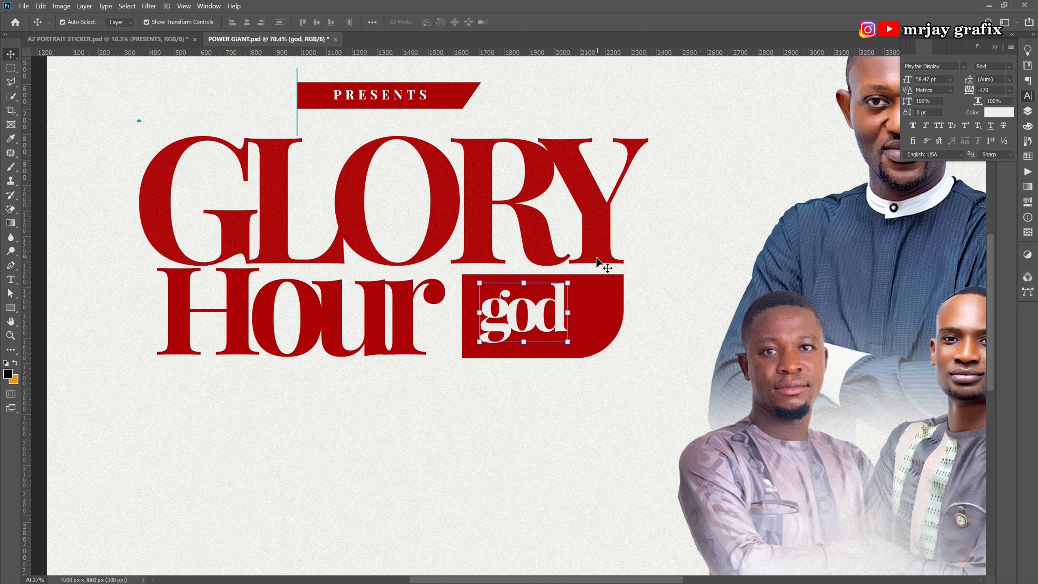
drag(553, 319, 569, 334)
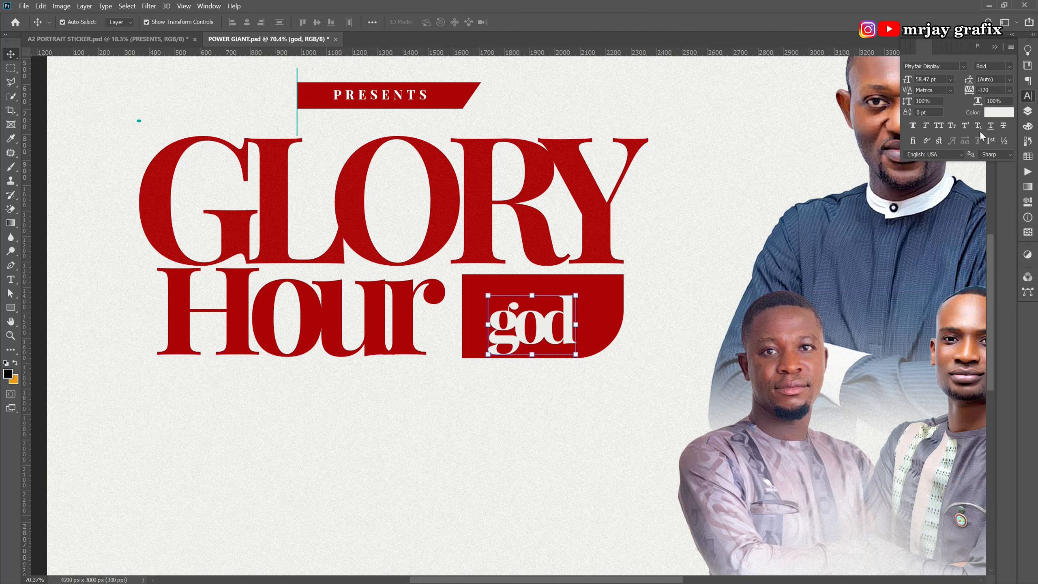
Make GOD all caps, shrink it to about 80%, and place a duplicate above it.
click(939, 125)
click(452, 433)
click(578, 317)
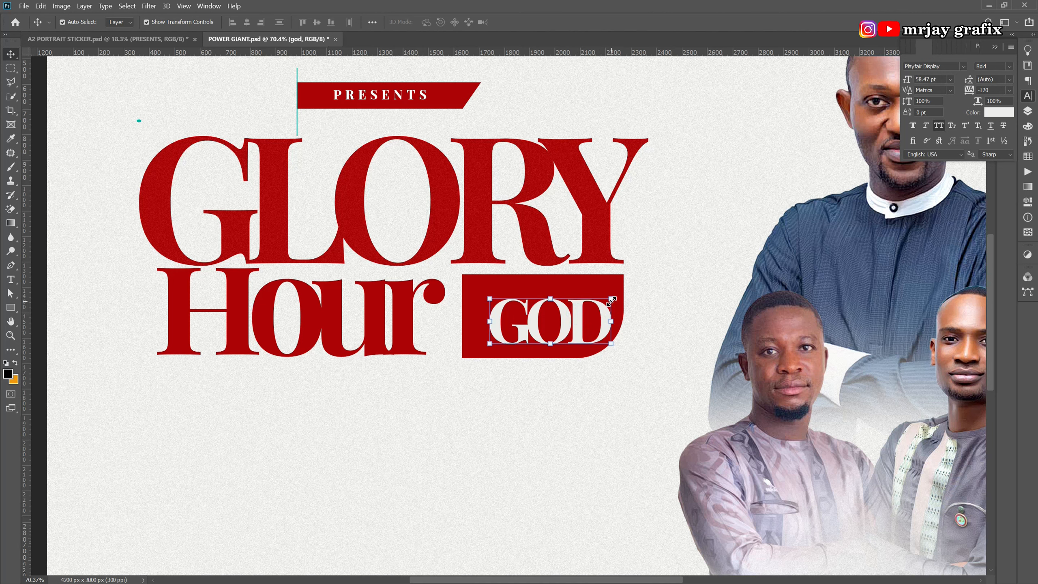
key(ctrl+t)
drag(612, 291, 588, 304)
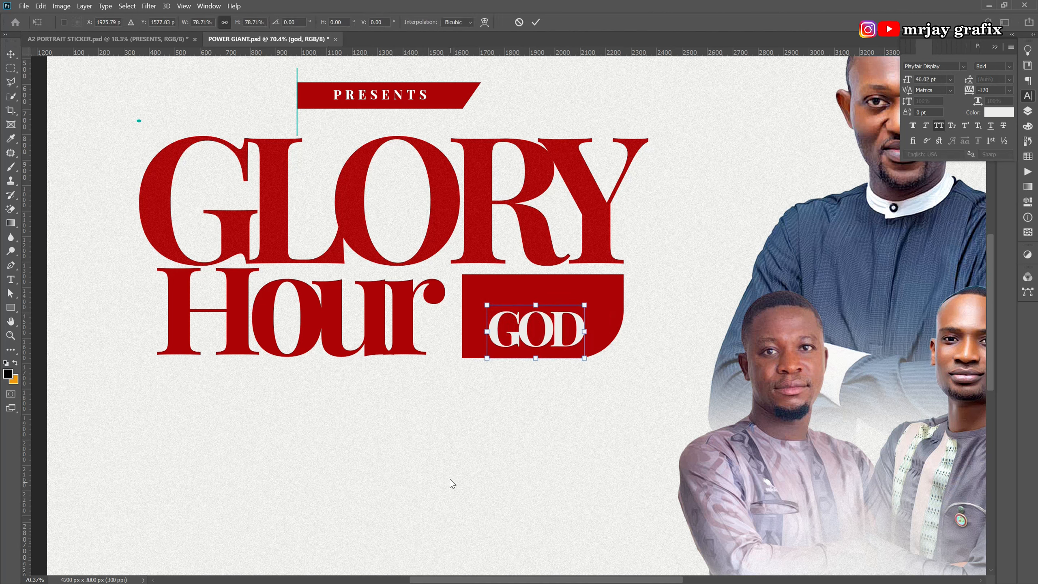
click(451, 476)
click(512, 342)
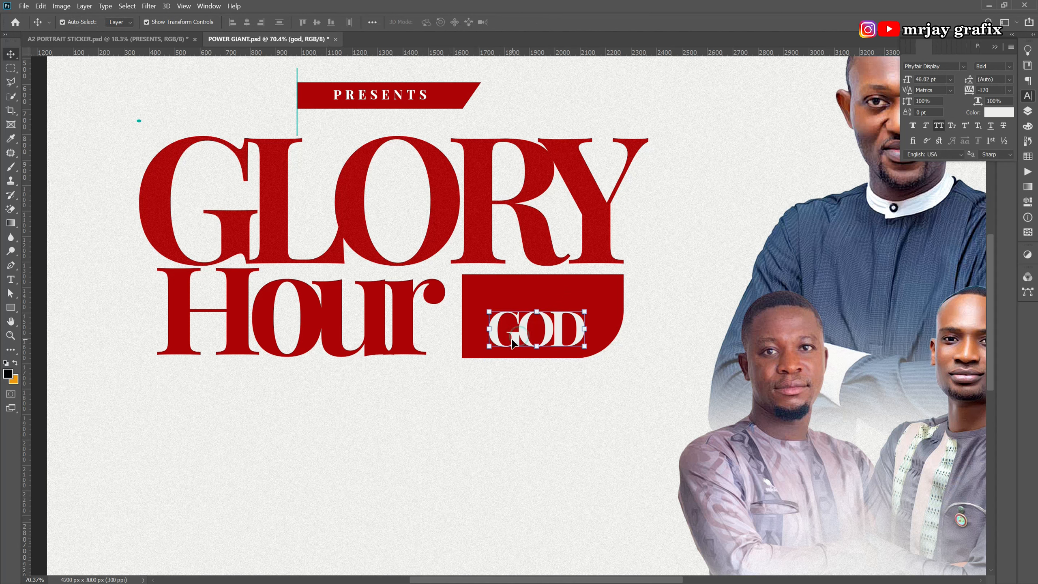
key(ctrl+j)
drag(514, 342, 513, 296)
Retype the GOD copy as lowercase 'with' above GOD and stretch it taller.
double_click(513, 296)
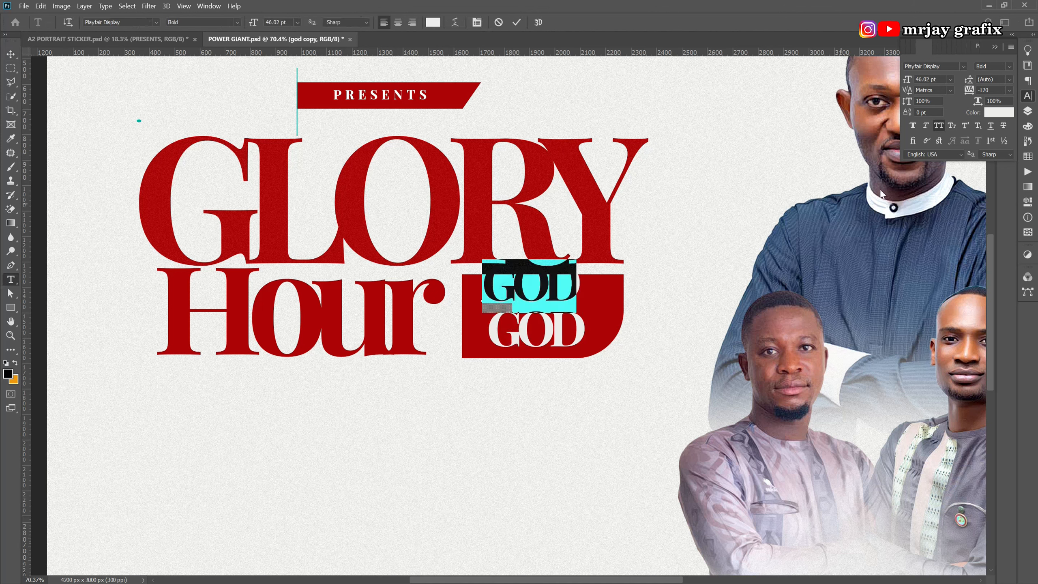
click(939, 125)
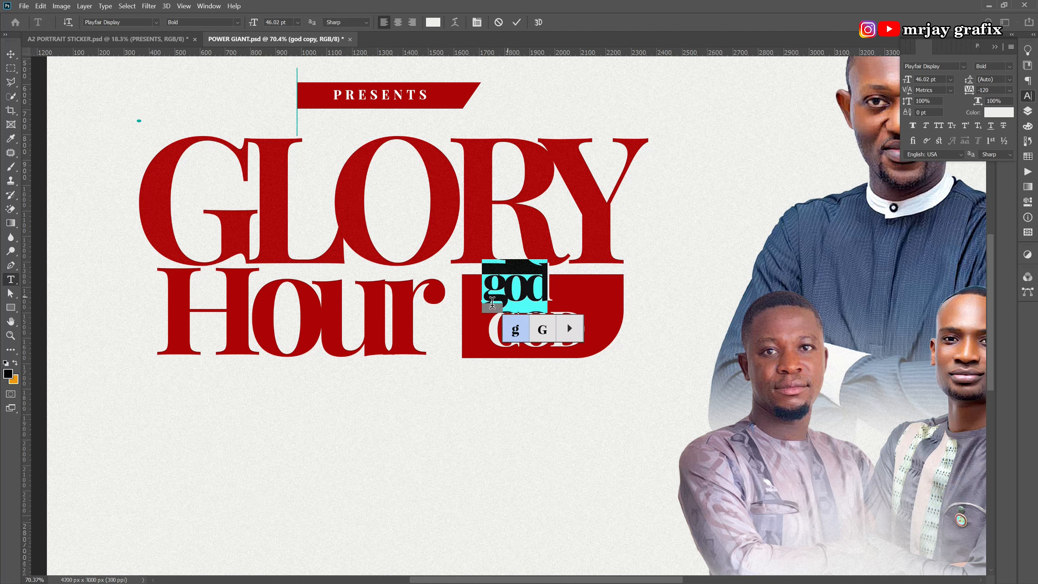
text(ith)
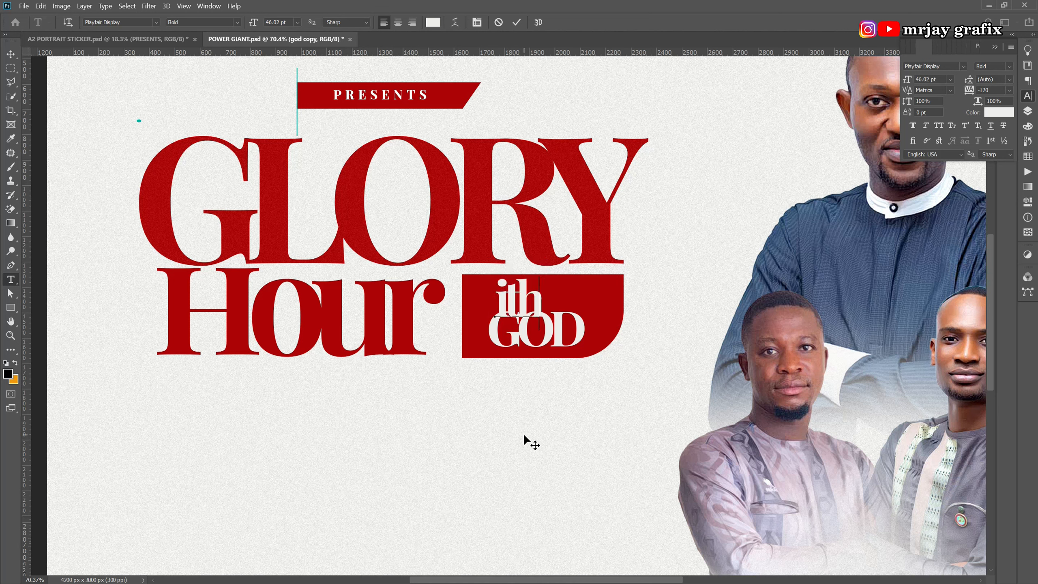
drag(524, 435, 526, 427)
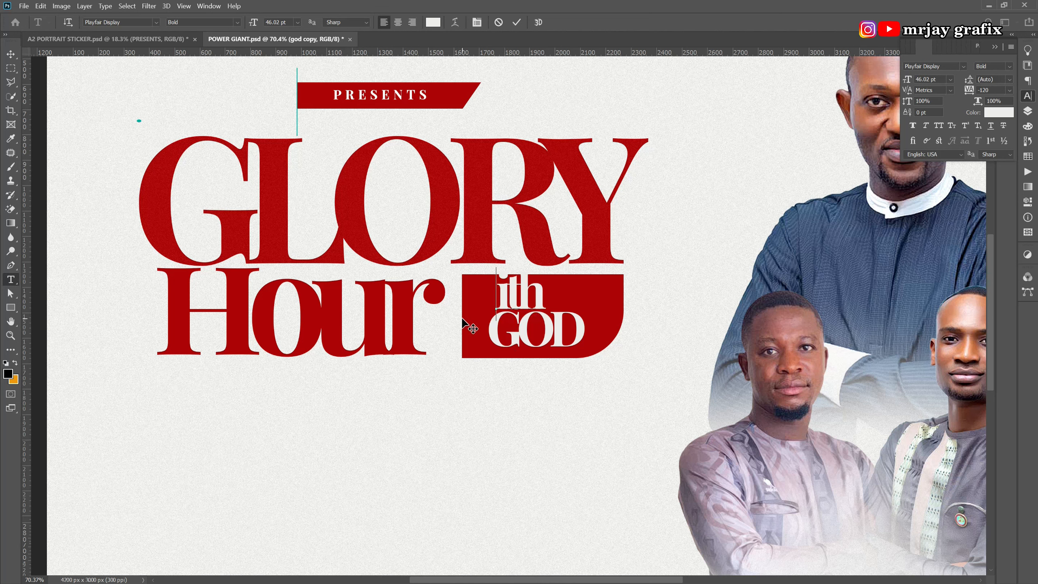
text(w)
key(ctrl+Return)
key(v)
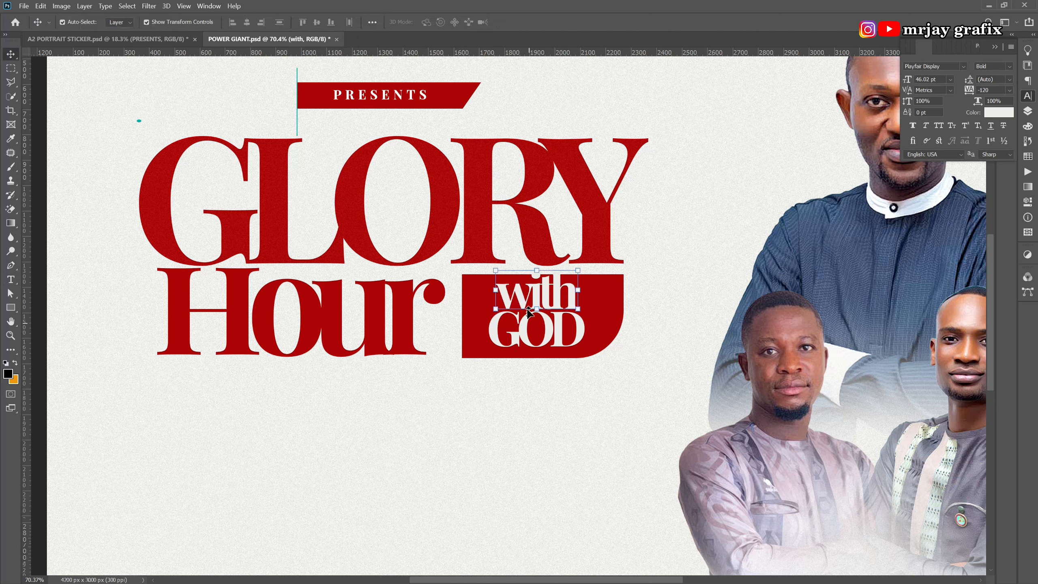
drag(540, 270, 537, 276)
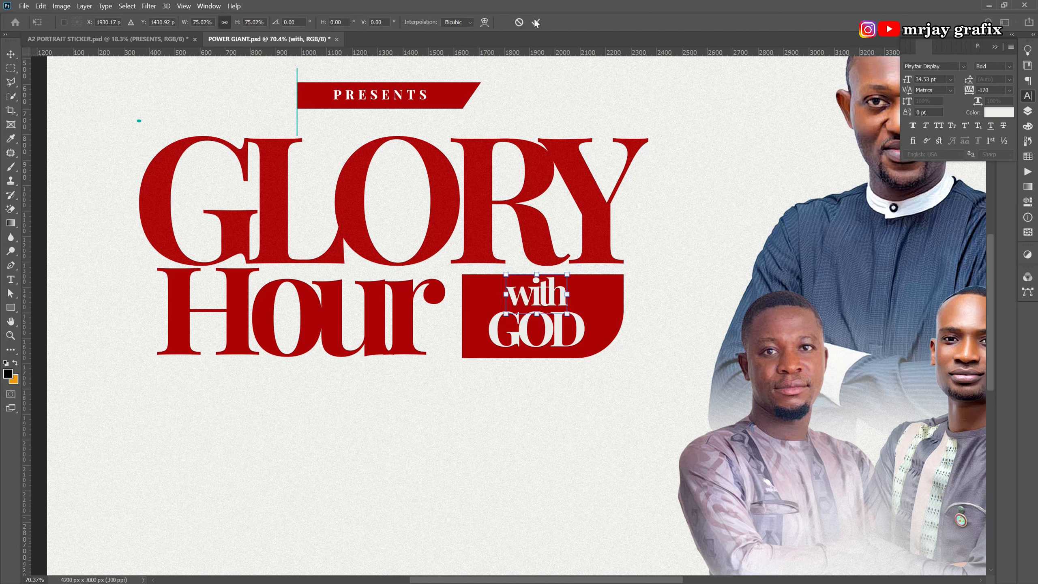
click(535, 22)
Set 'with' in the Fall in love font with tracking 40 and position it over GOD.
click(964, 66)
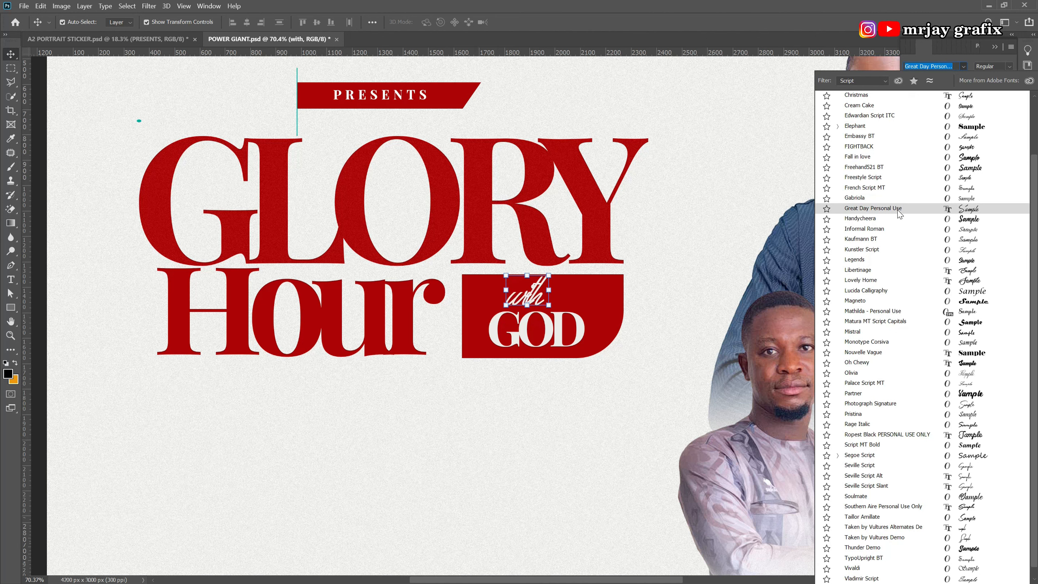
click(893, 159)
drag(970, 93, 974, 92)
click(517, 469)
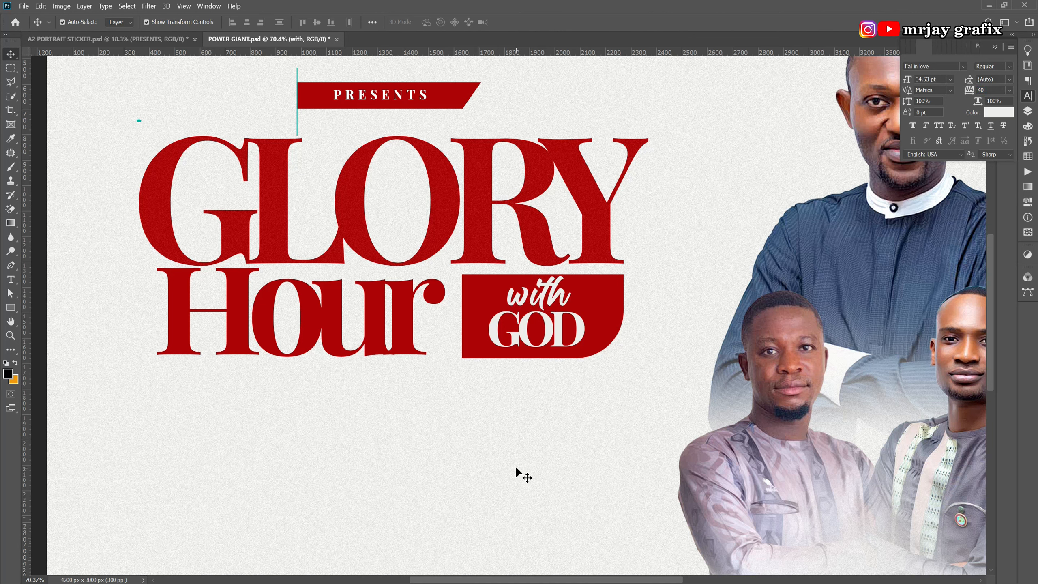
drag(532, 298, 529, 298)
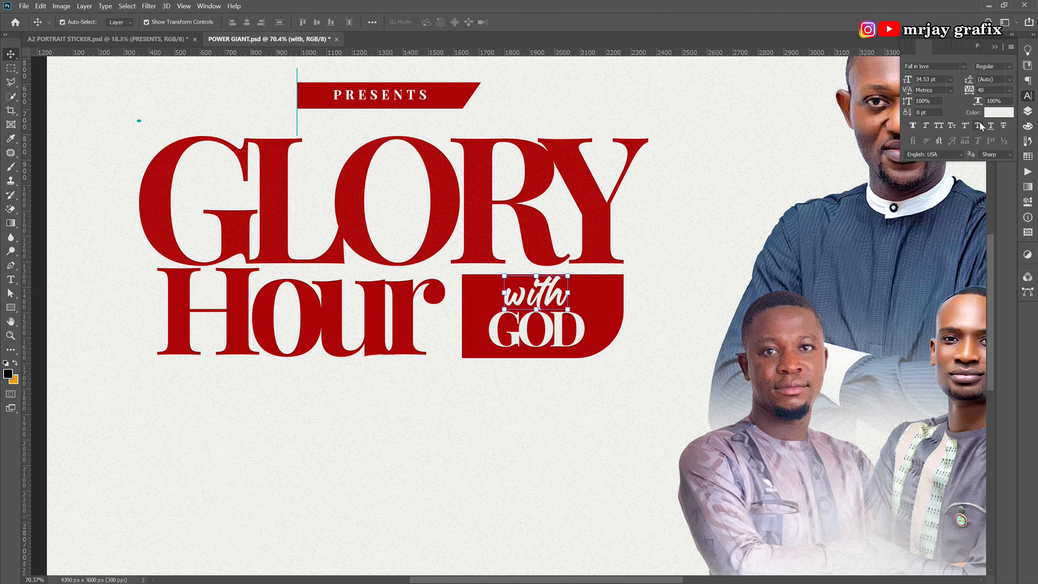
click(994, 114)
Colour the word 'with' orange #ffaf23.
drag(609, 198, 552, 384)
click(548, 431)
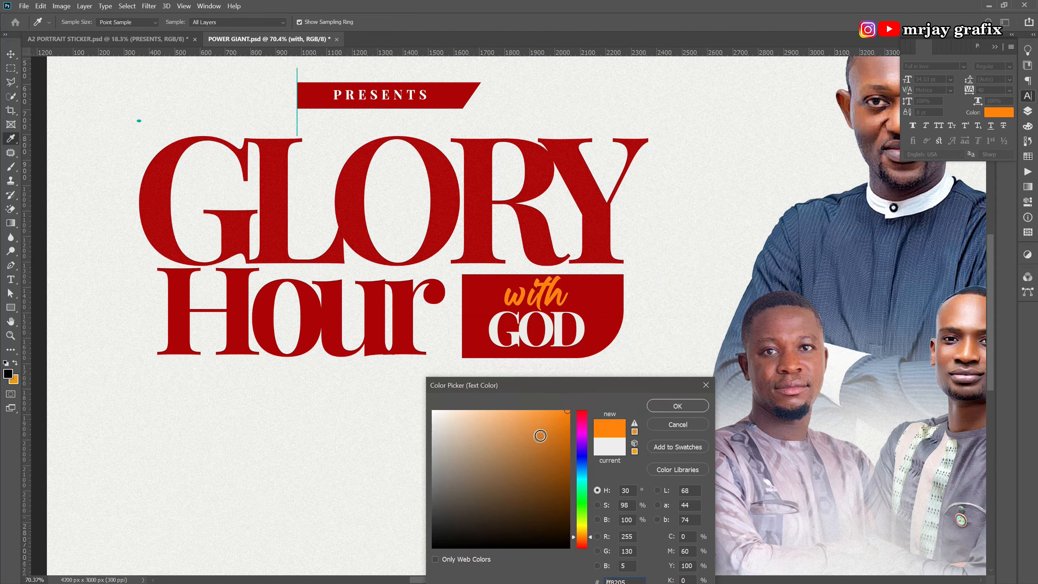
click(530, 413)
click(552, 411)
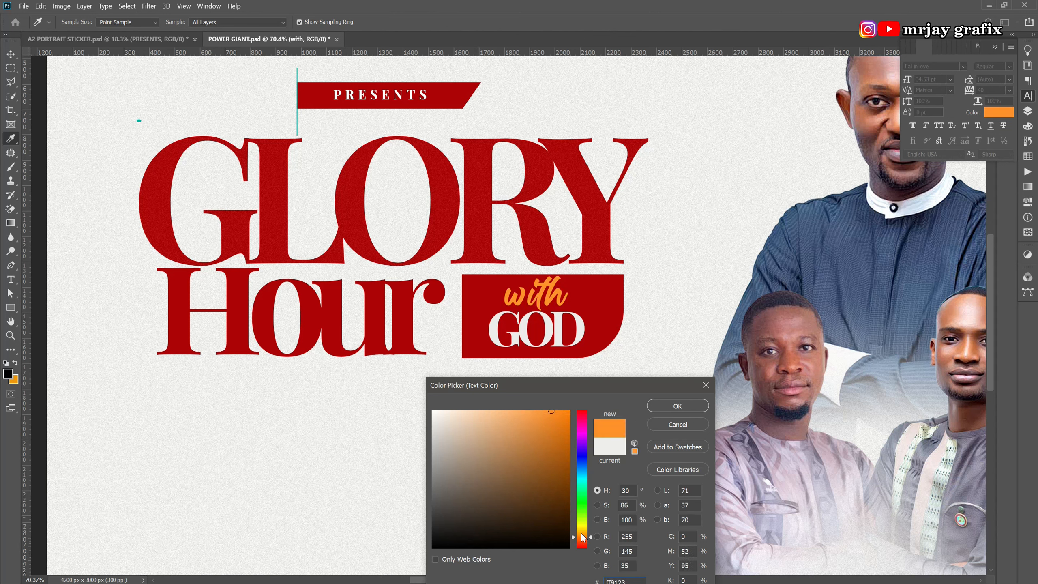
drag(583, 537, 583, 536)
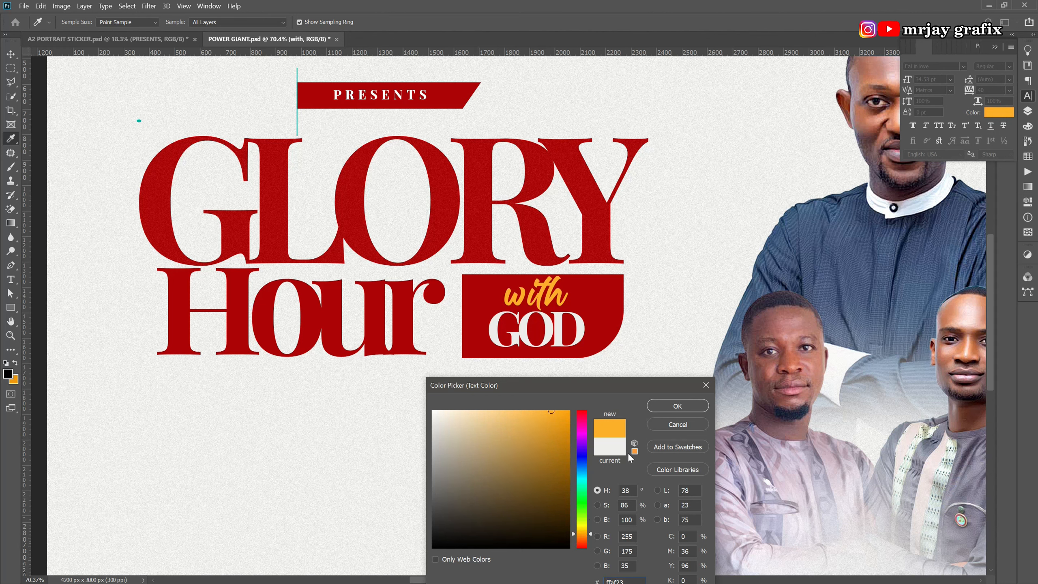
click(677, 406)
key(v)
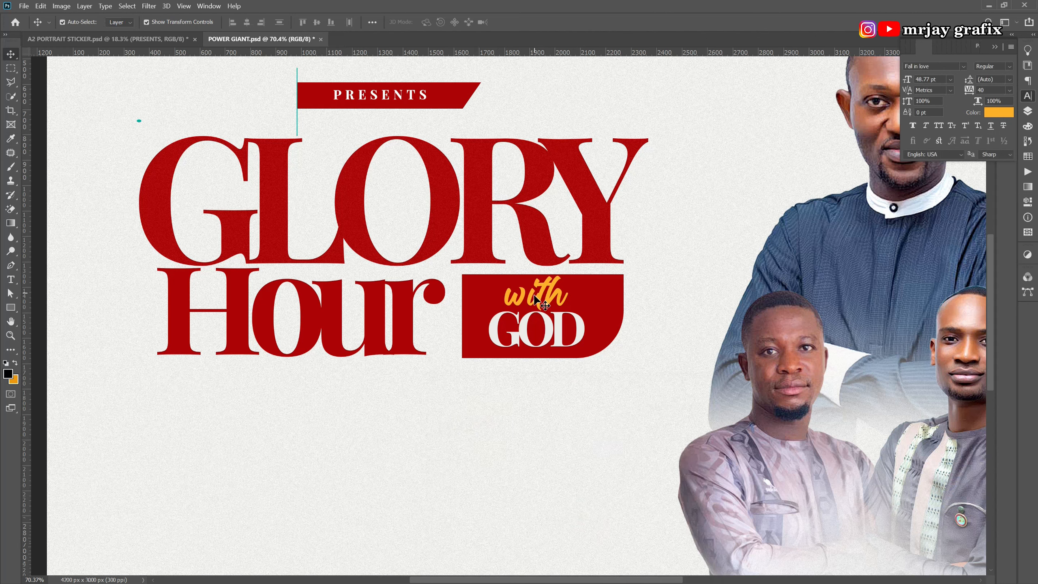
Nudge GOD down and left, and move 'with' down closer to it.
click(527, 339)
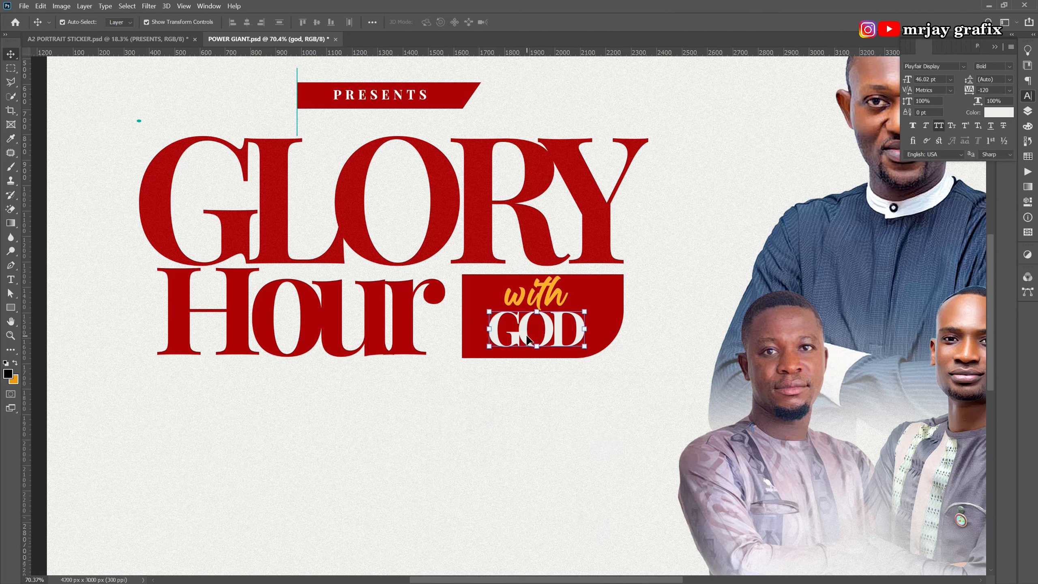
key(shift+Down)
key(Down)
key(Down)
key(Down)
key(Down)
key(Down)
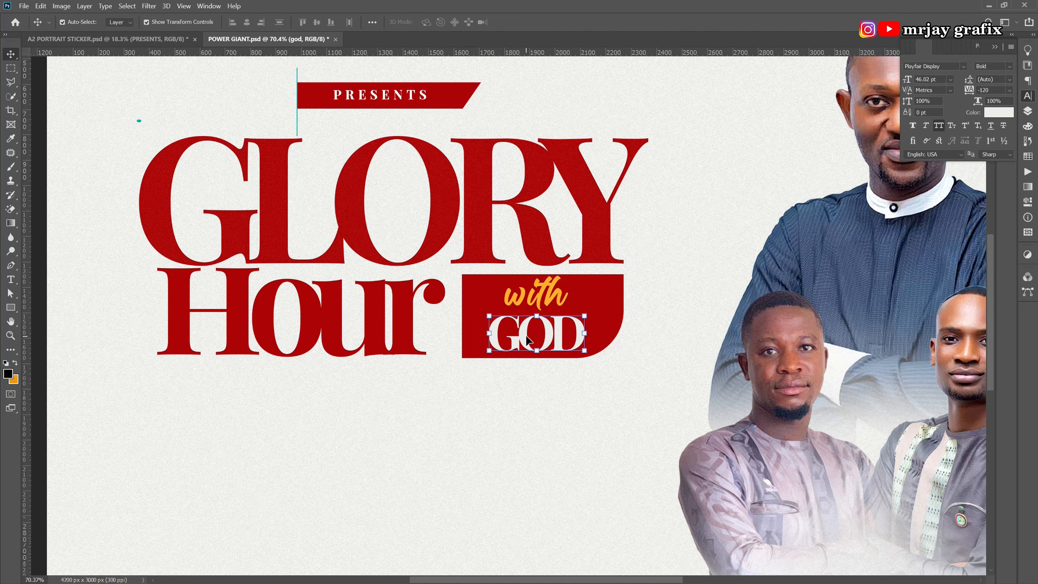
key(shift+Left)
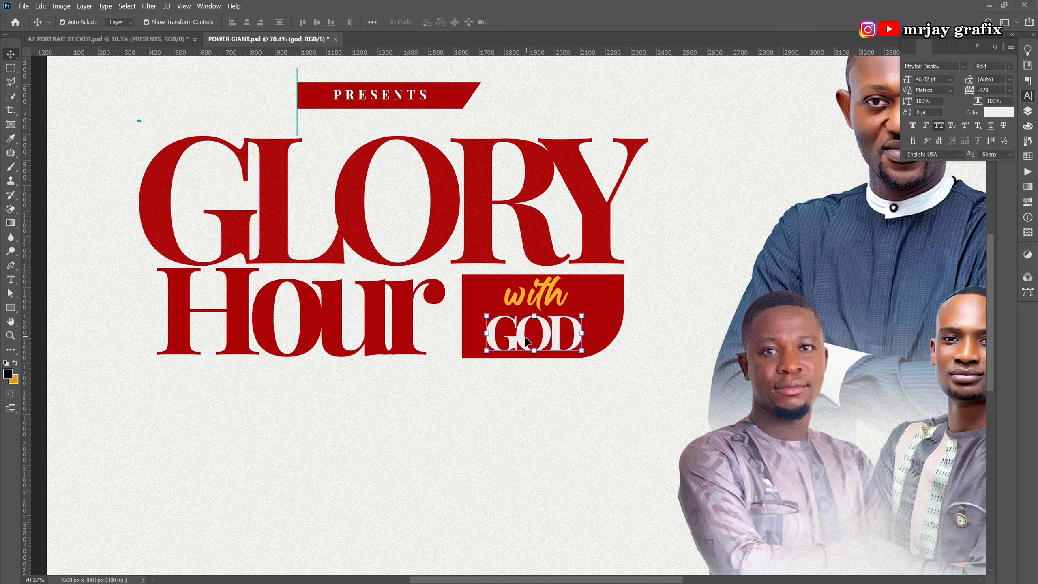
scroll(526, 342, up, 1)
drag(540, 297, 538, 301)
Apply the Add Noise filter to Hour and to the red box.
click(471, 468)
scroll(451, 381, down, 5)
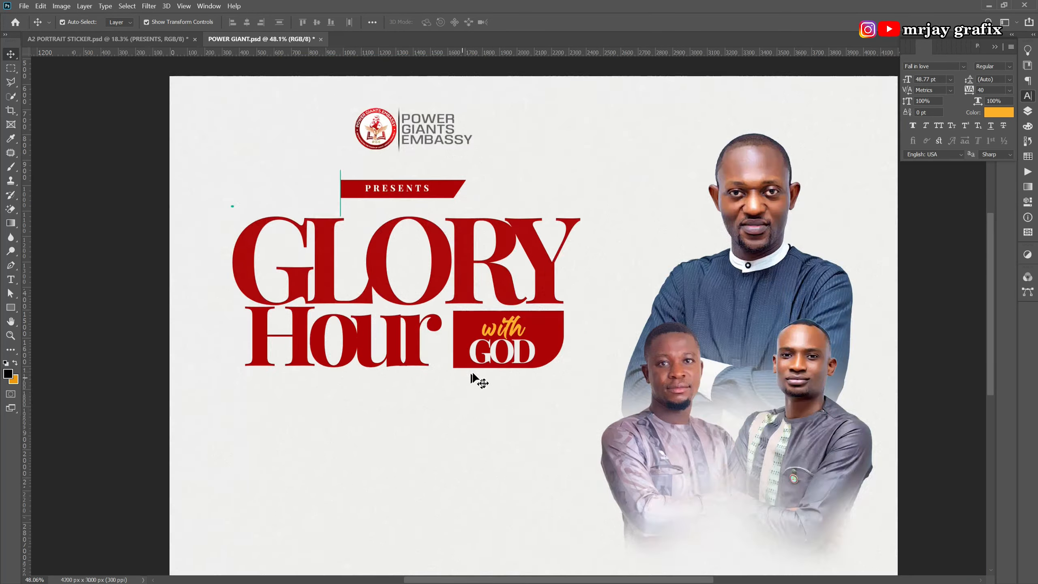
scroll(353, 507, down, 3)
scroll(358, 509, up, 1)
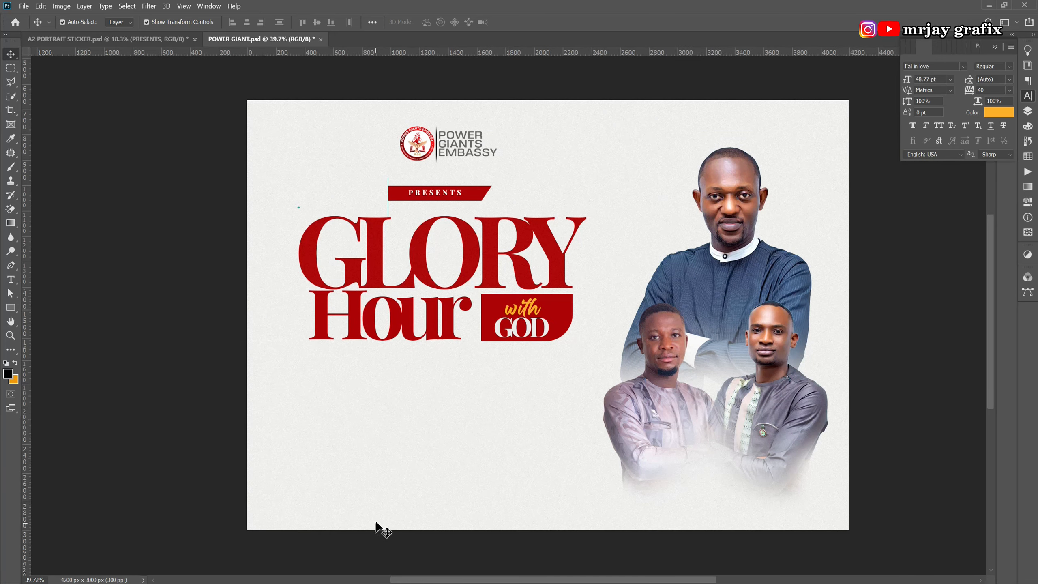
click(408, 328)
click(149, 5)
click(172, 16)
click(208, 309)
click(532, 315)
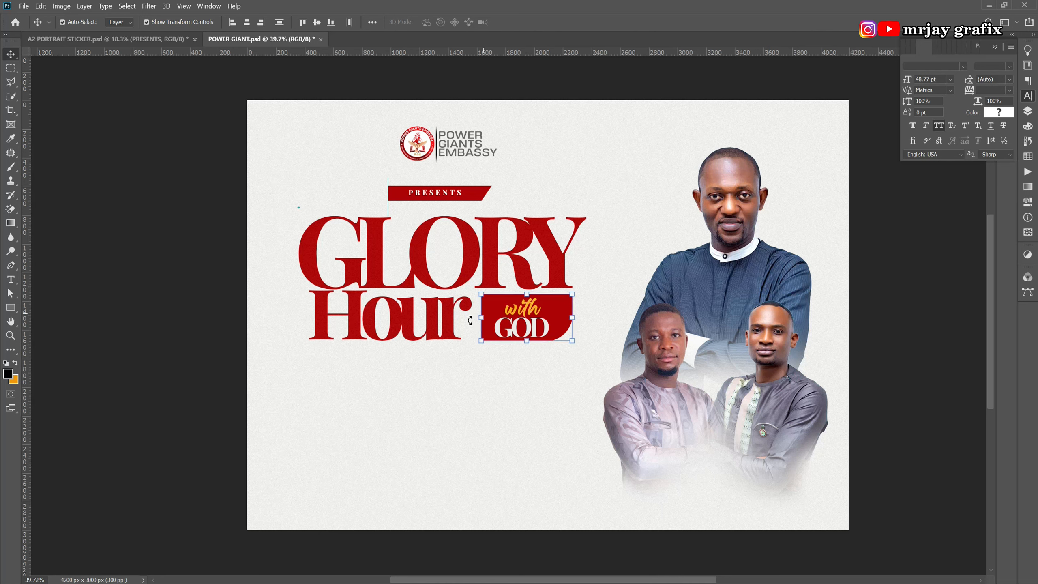
click(531, 387)
click(550, 319)
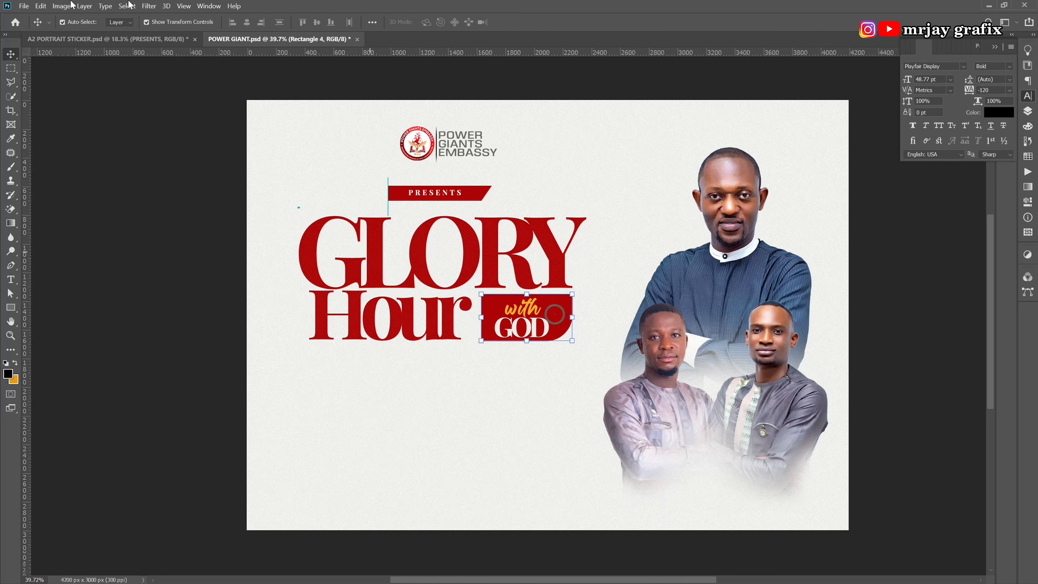
click(148, 9)
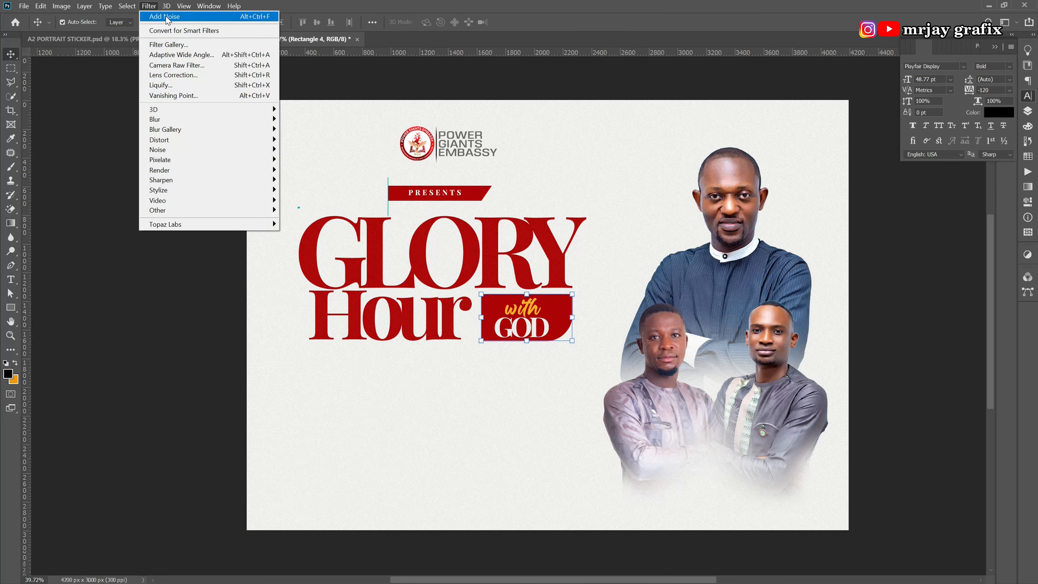
click(167, 16)
click(543, 391)
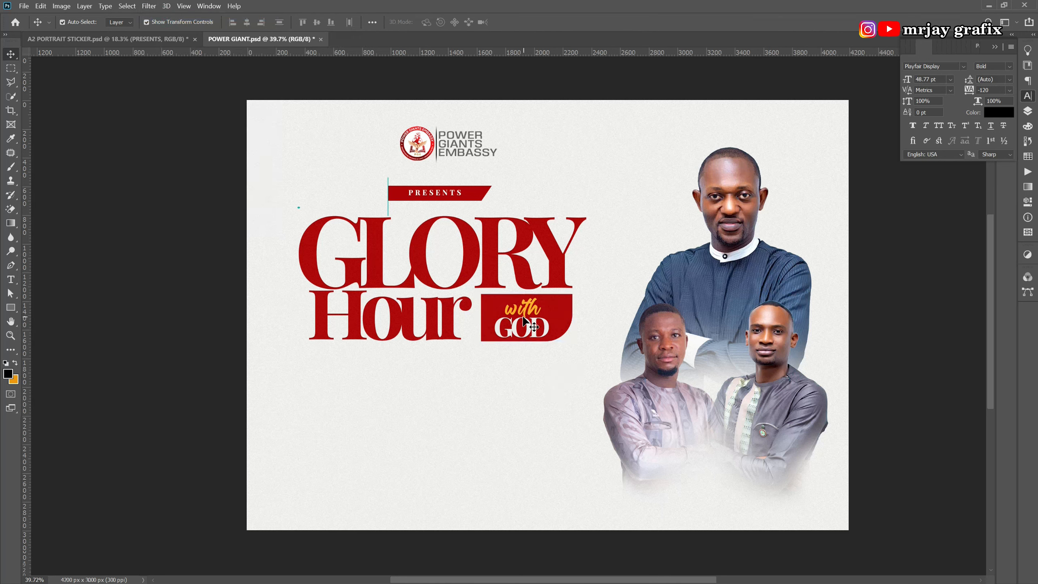
Apply the same Add Noise texture to GOD and to 'with'.
click(530, 327)
click(148, 6)
click(165, 18)
click(528, 479)
click(517, 317)
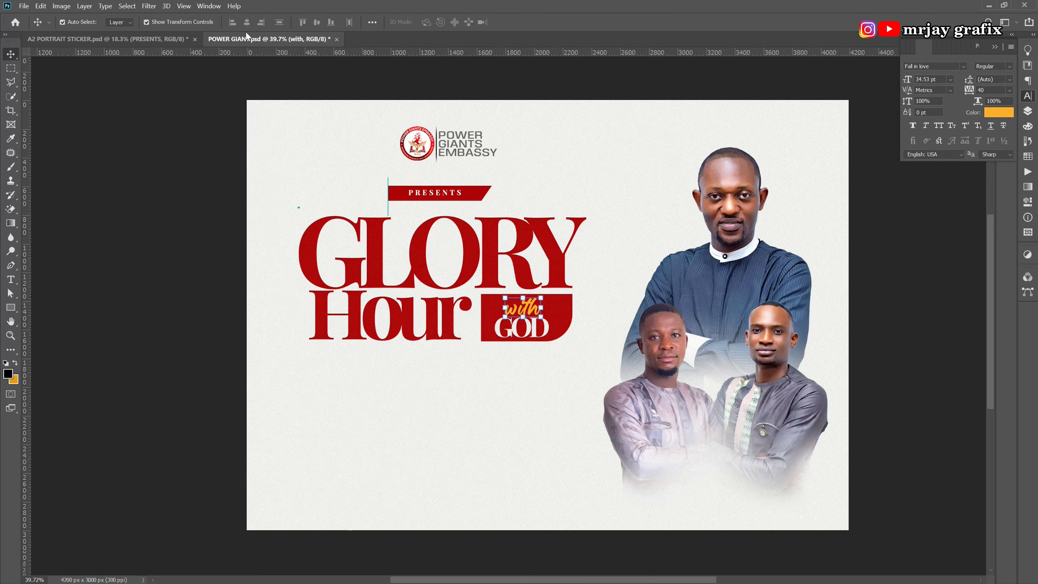
click(150, 6)
click(159, 17)
click(157, 283)
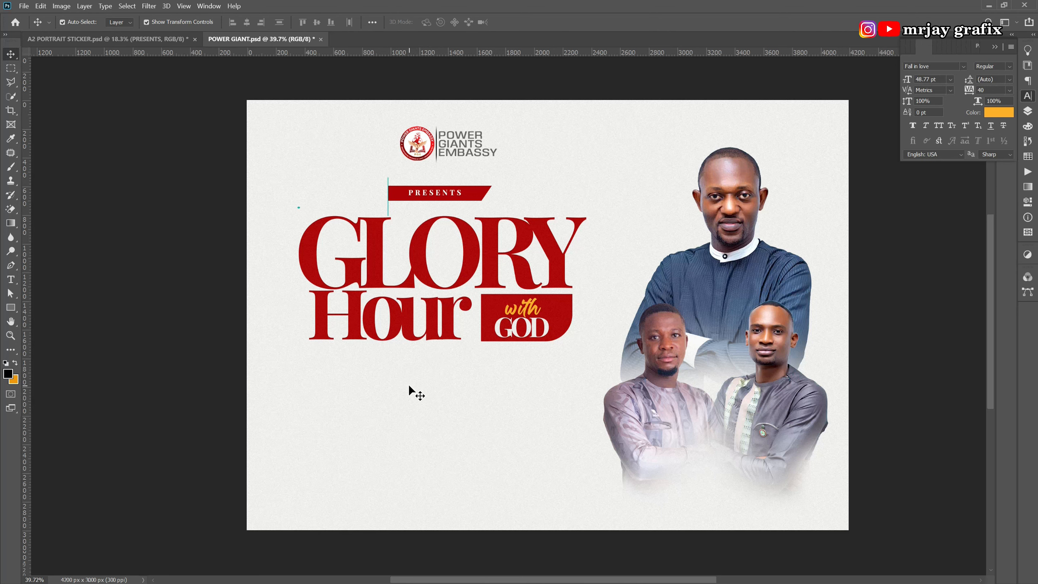
scroll(409, 384, up, 1)
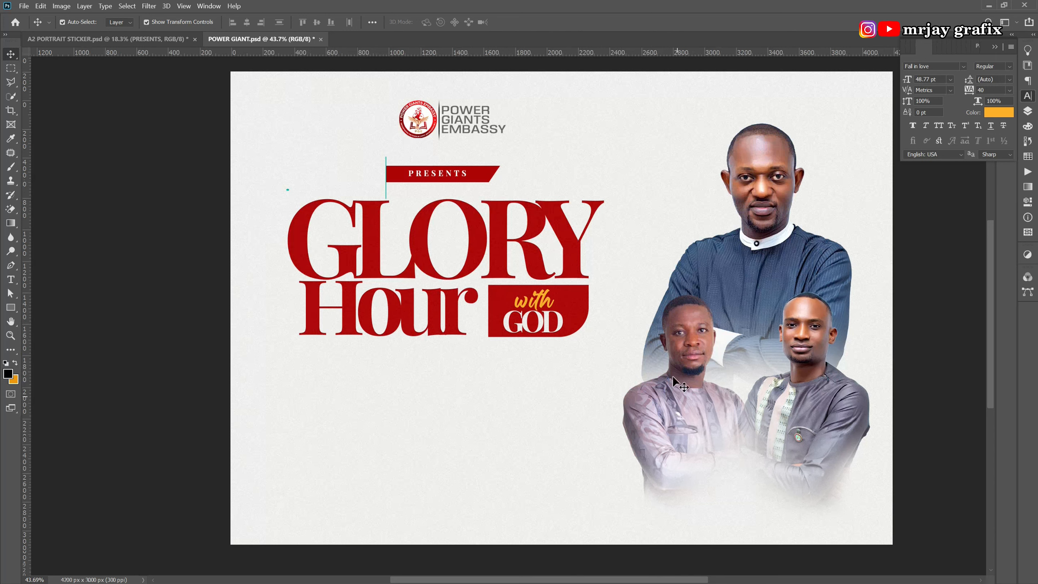
Nudge the top portrait left and clip a Black & White adjustment to it.
drag(754, 227, 748, 230)
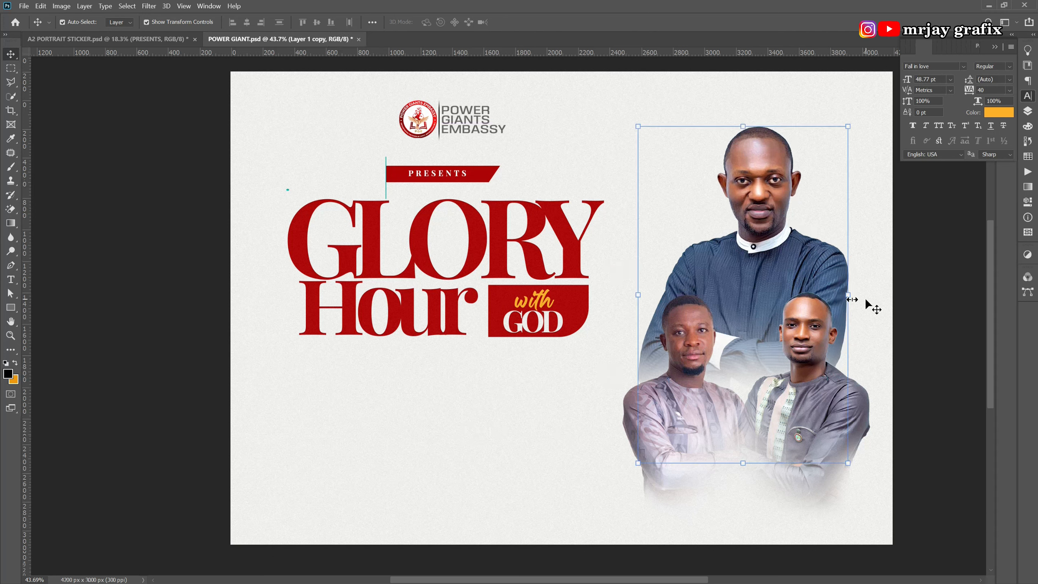
click(1028, 110)
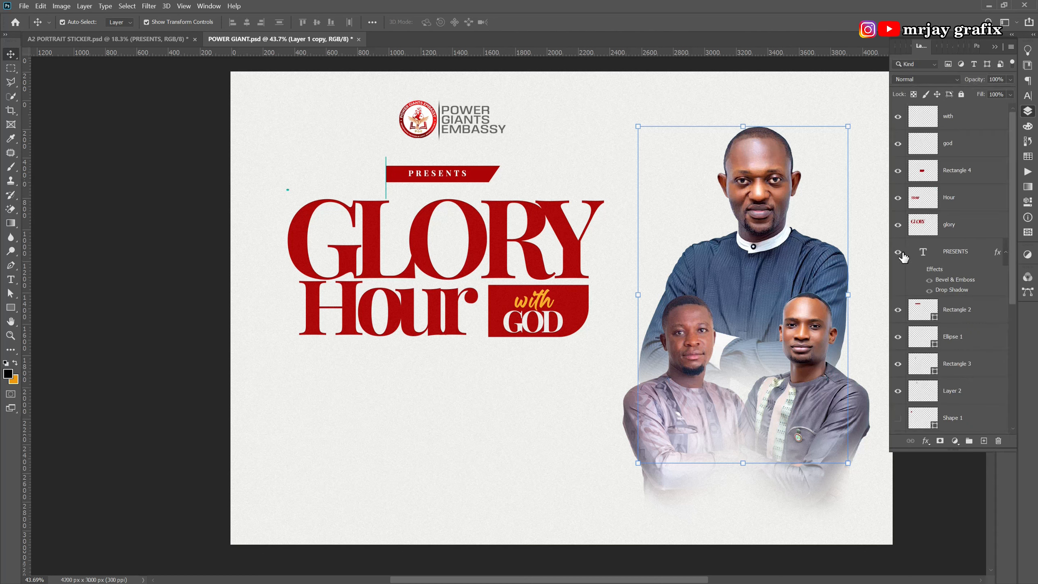
click(955, 441)
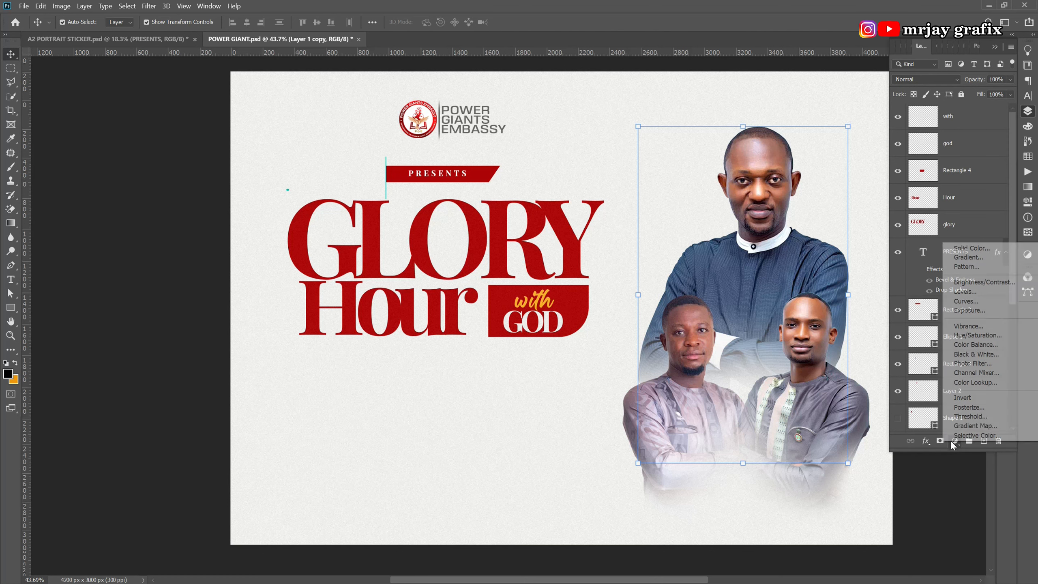
click(975, 354)
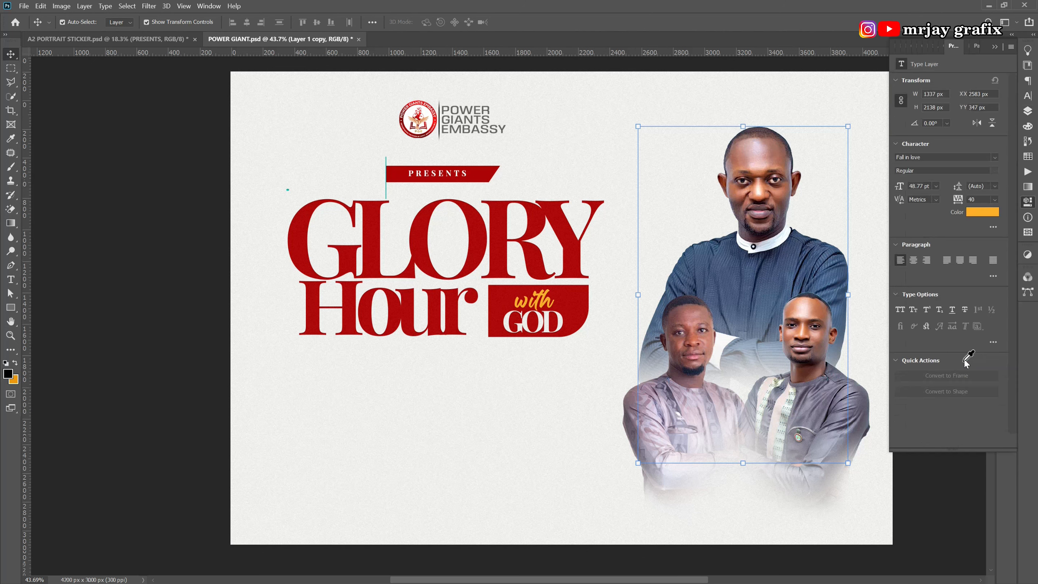
click(930, 441)
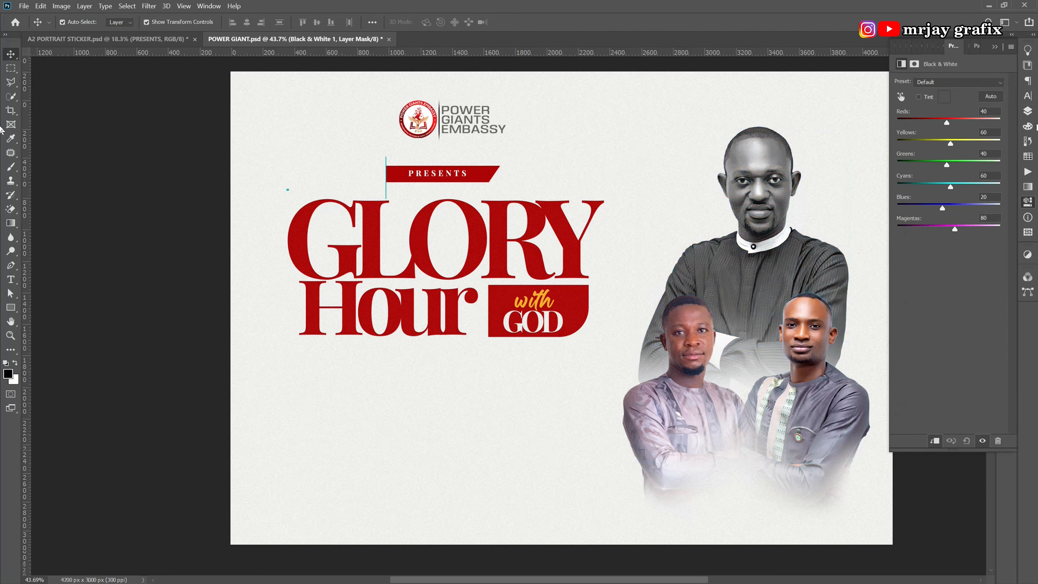
click(1028, 111)
Clip Black & White adjustments to the right and left men's portraits.
click(797, 372)
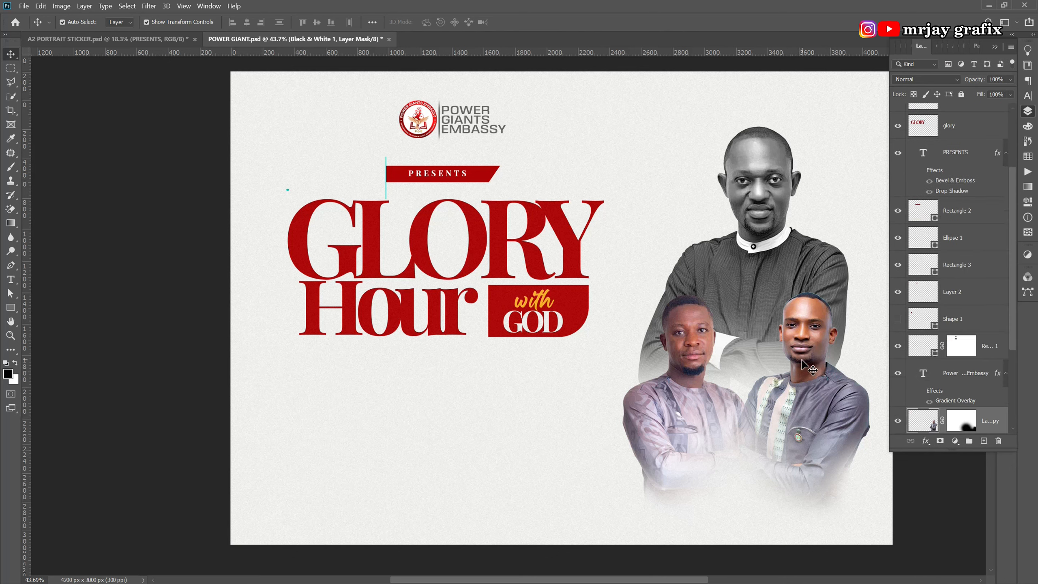
click(956, 443)
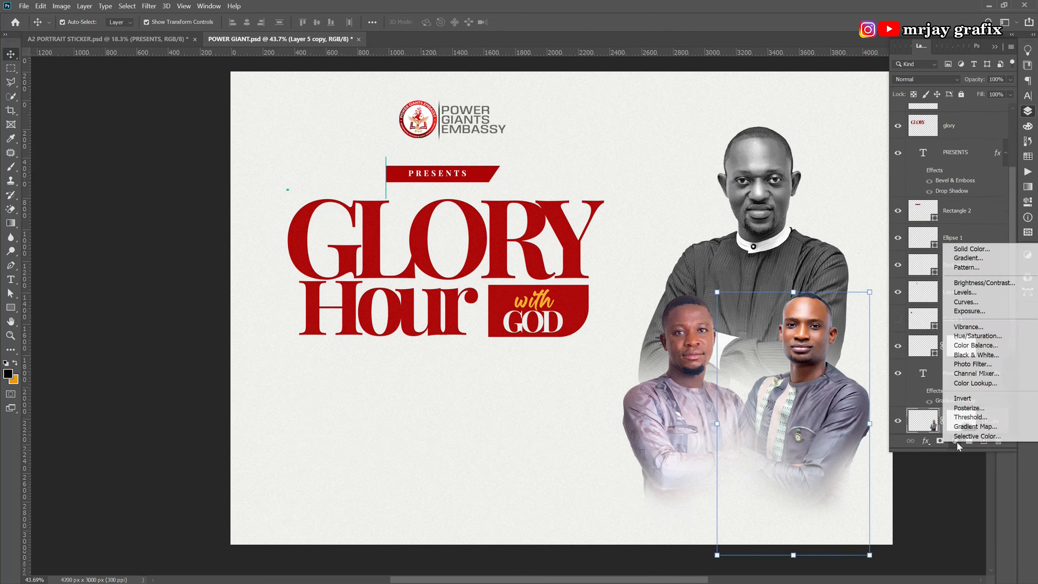
click(971, 355)
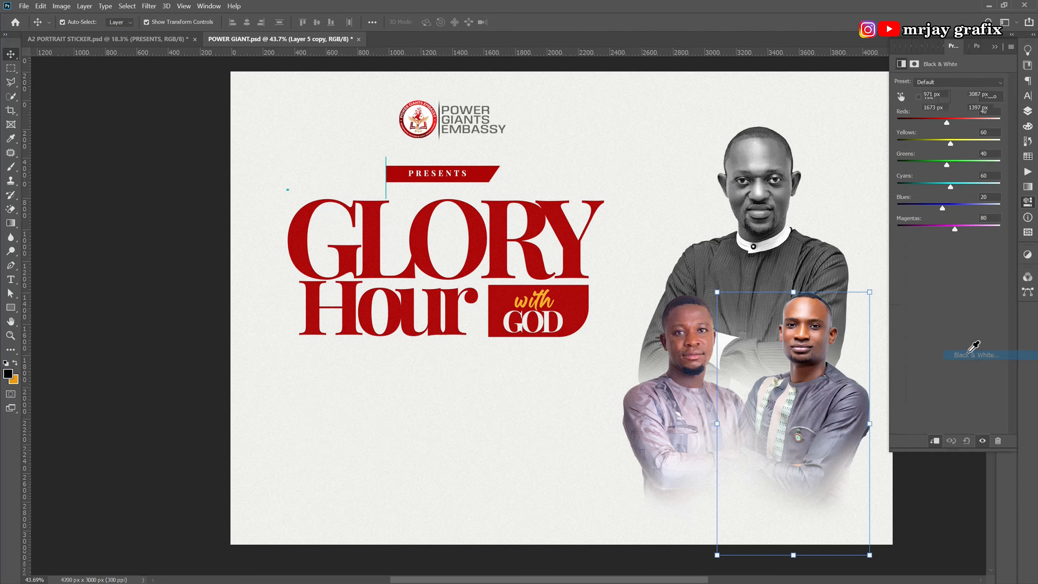
click(939, 443)
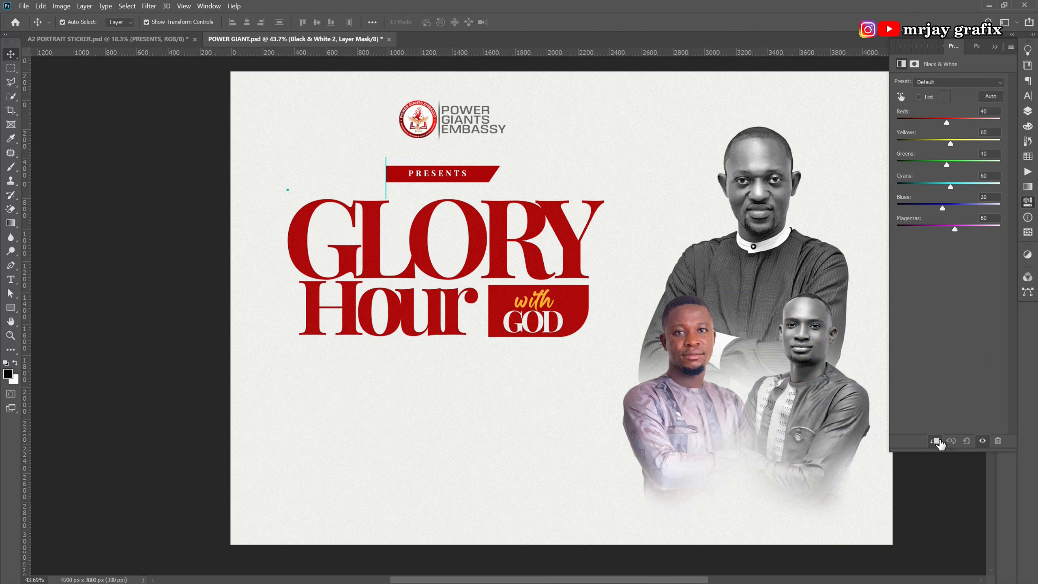
click(665, 431)
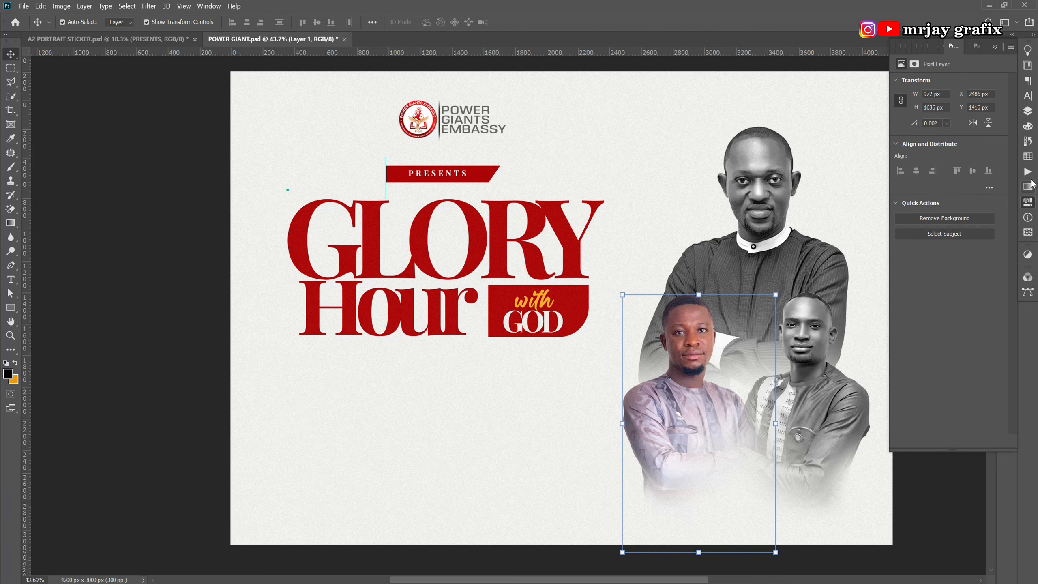
click(1028, 110)
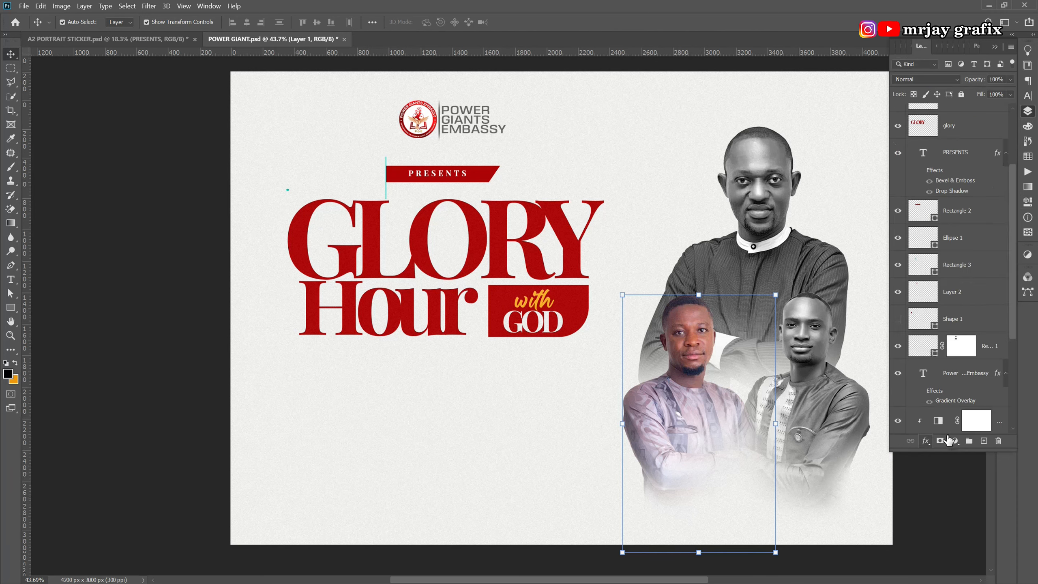
click(955, 442)
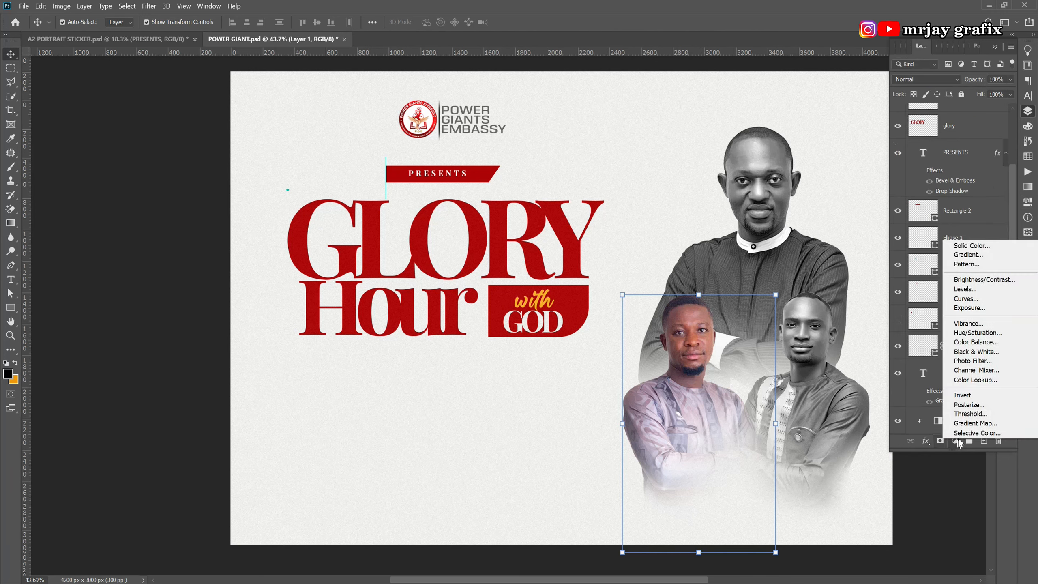
click(971, 353)
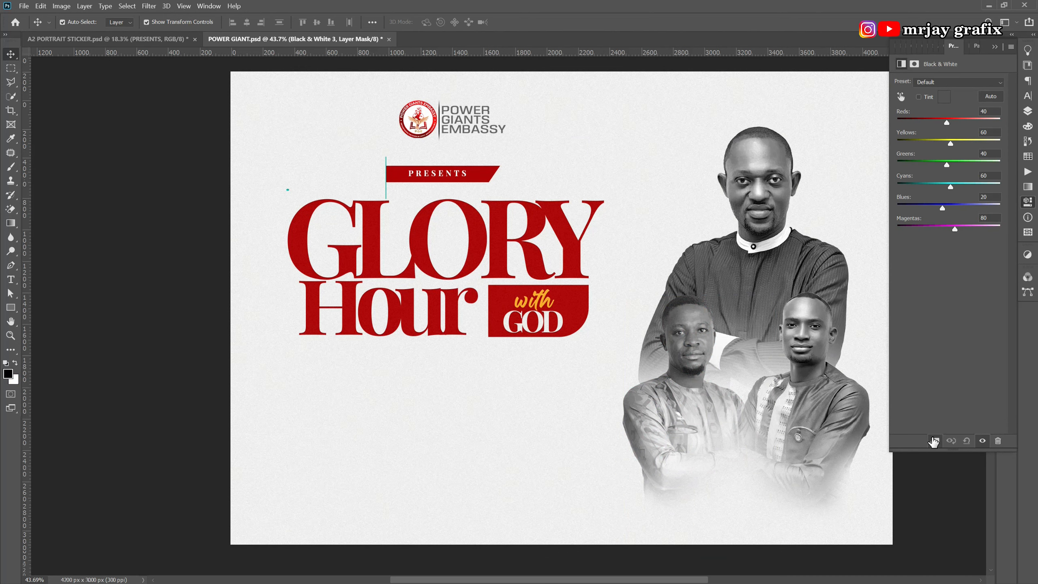
click(641, 459)
scroll(592, 456, down, 1)
scroll(620, 457, up, 1)
scroll(693, 457, down, 1)
scroll(863, 367, up, 1)
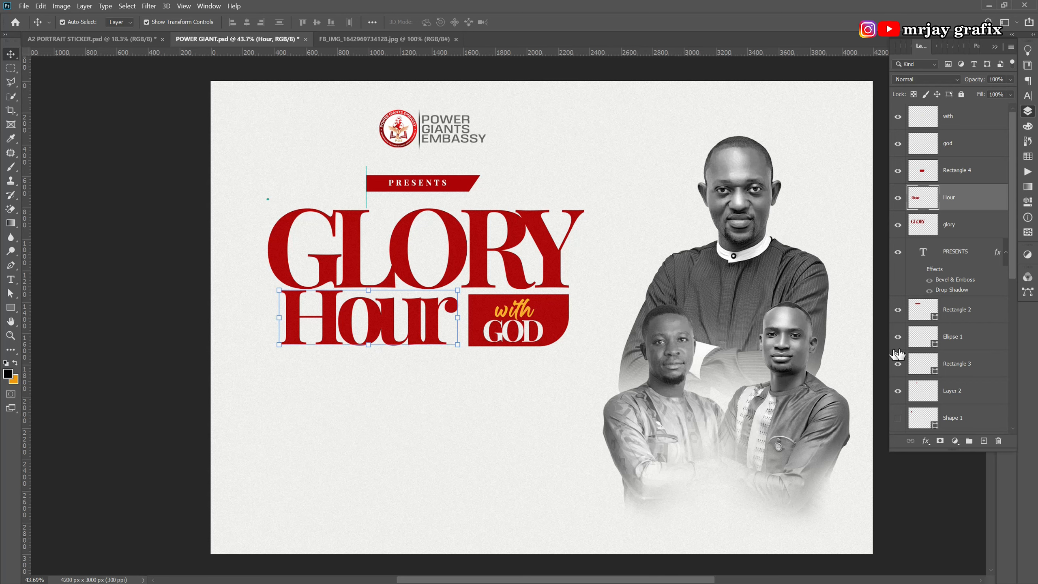
Duplicate the Hour layer as Hour copy and hide the original Hour.
drag(998, 199, 983, 440)
click(898, 225)
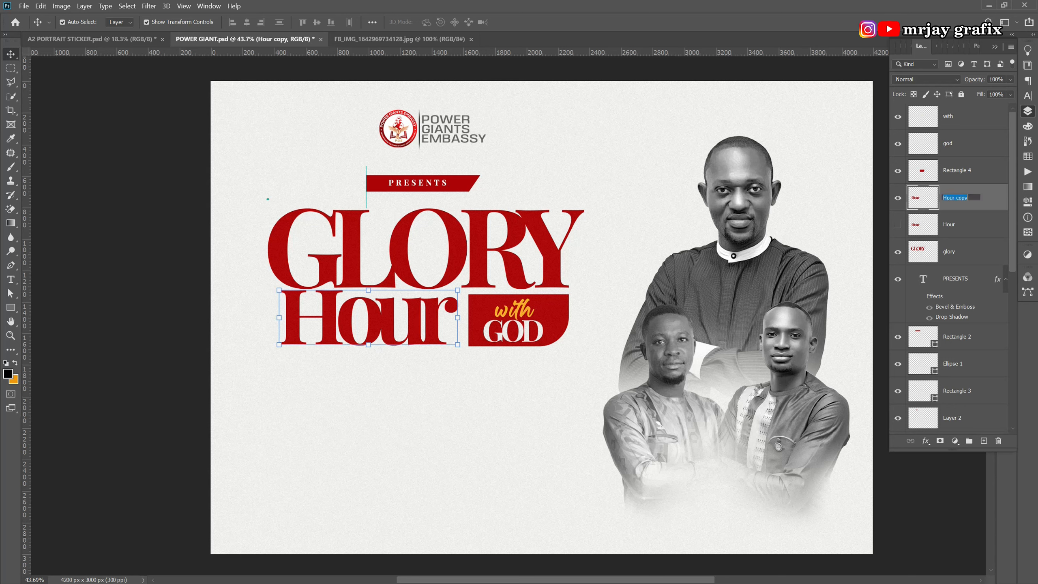
Give Hour copy a near-black #201f1f Color Overlay in place of the red.
click(927, 442)
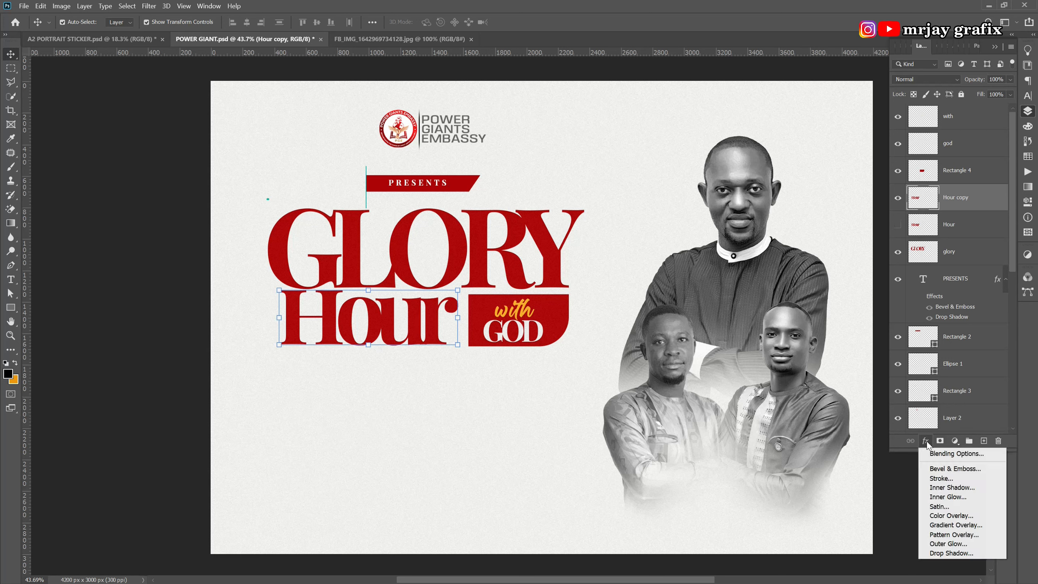
click(942, 516)
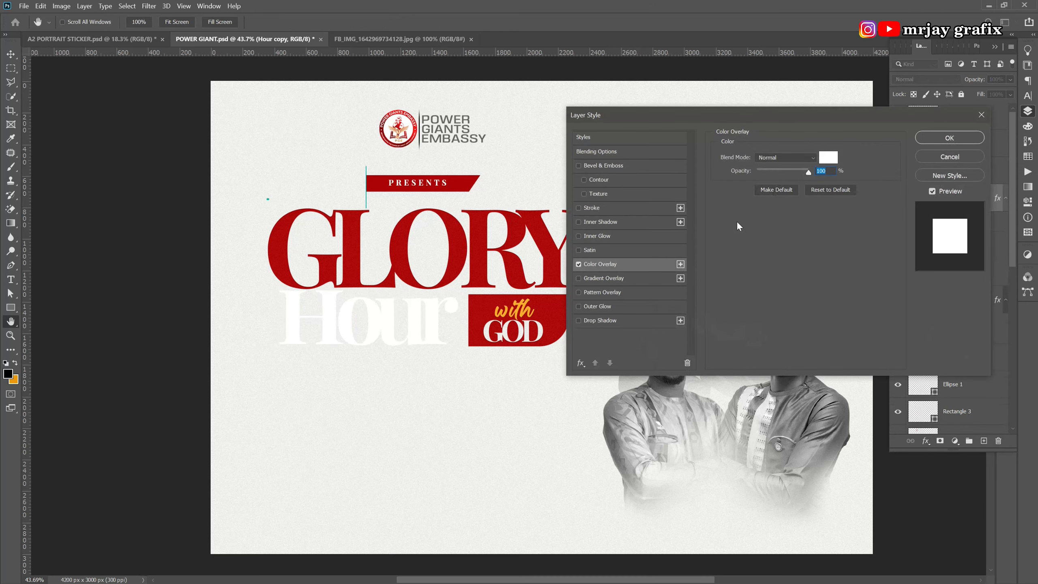
click(828, 157)
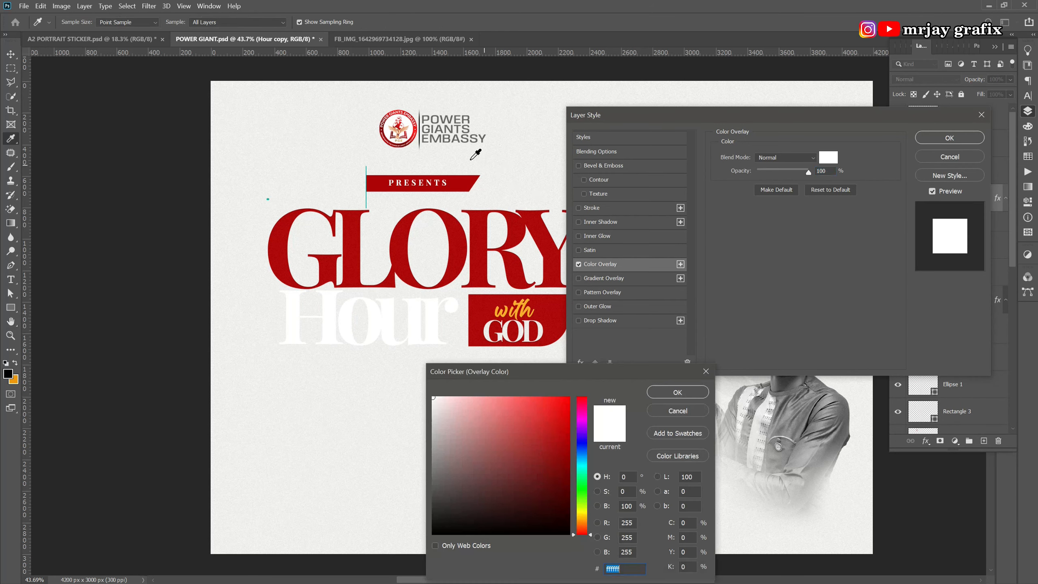
click(460, 129)
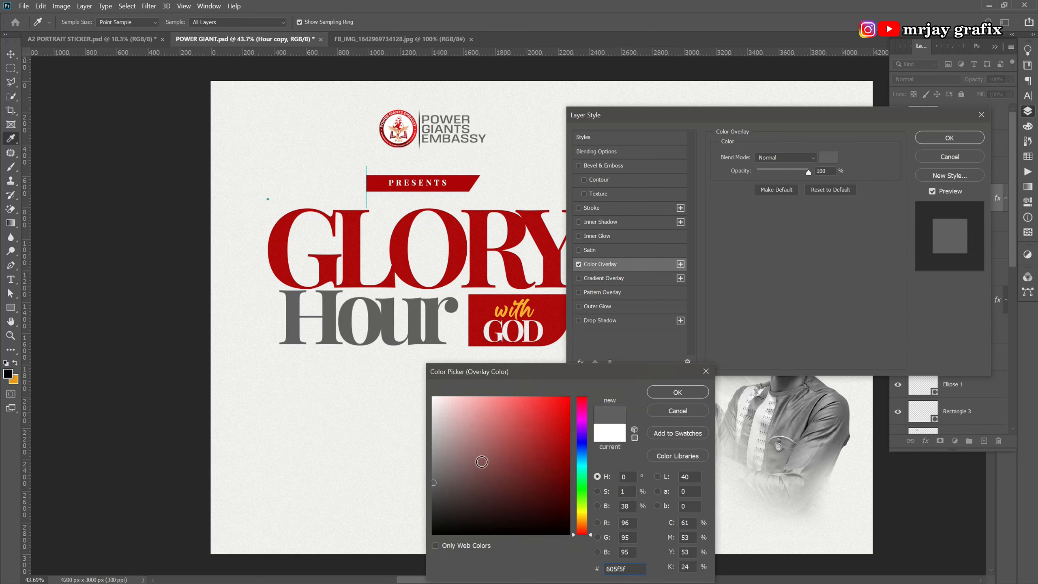
click(697, 394)
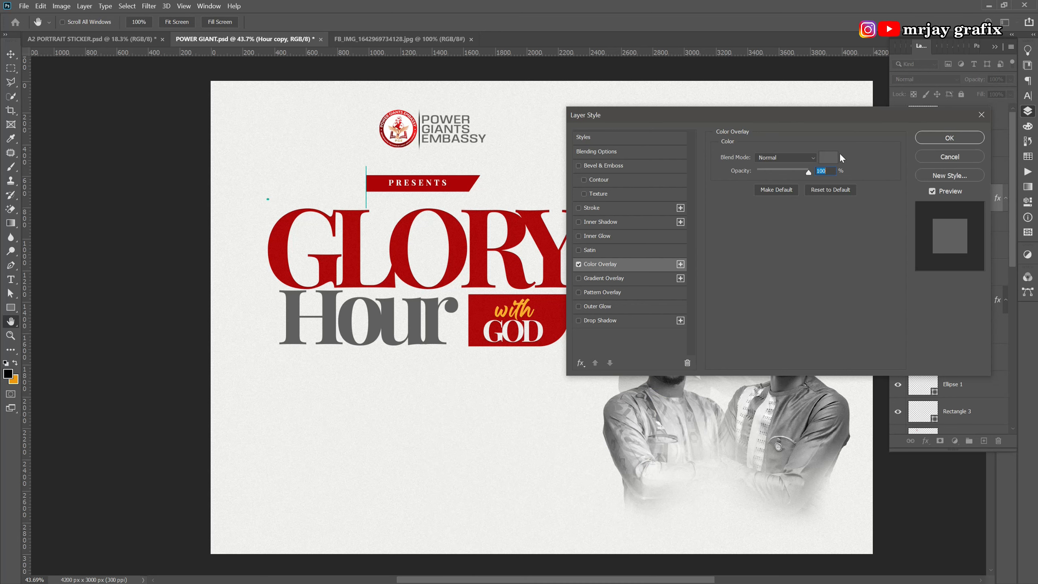
click(829, 157)
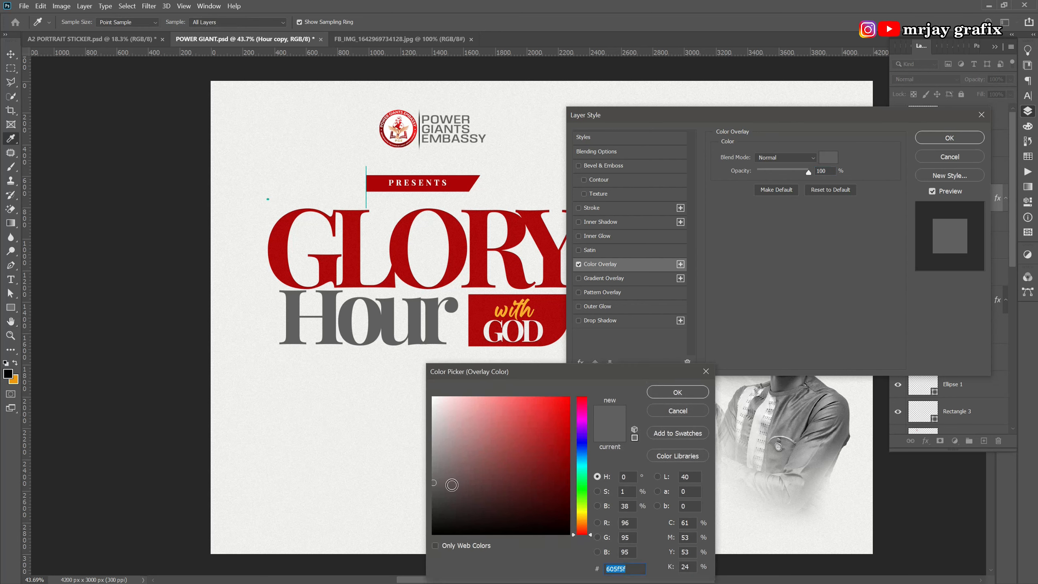
click(434, 517)
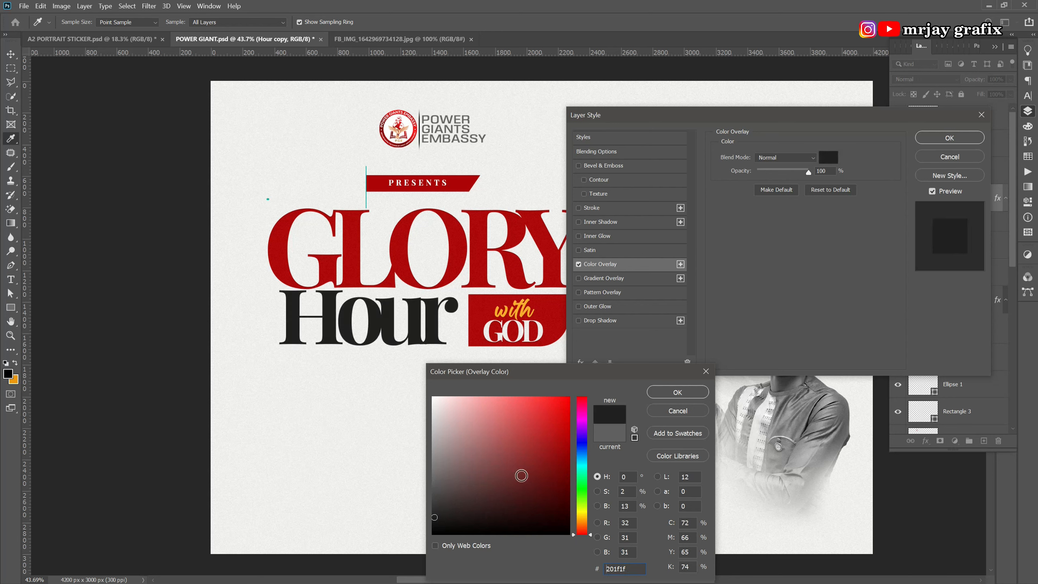
click(678, 392)
drag(705, 113, 613, 152)
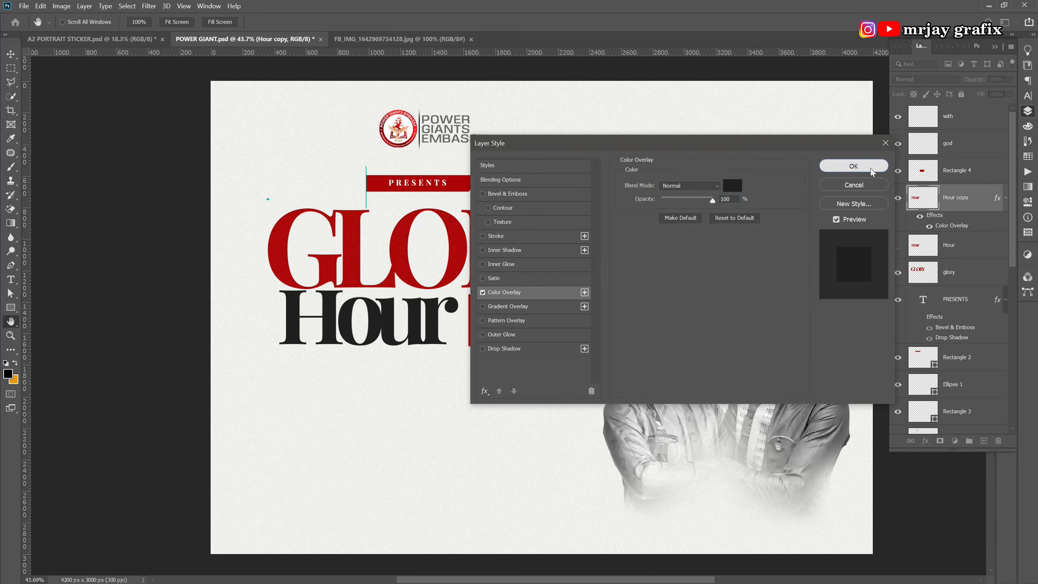
click(874, 167)
Compare the dark Hour copy with the red Hour beneath it, then bring up the Passover poster.
scroll(297, 417, down, 1)
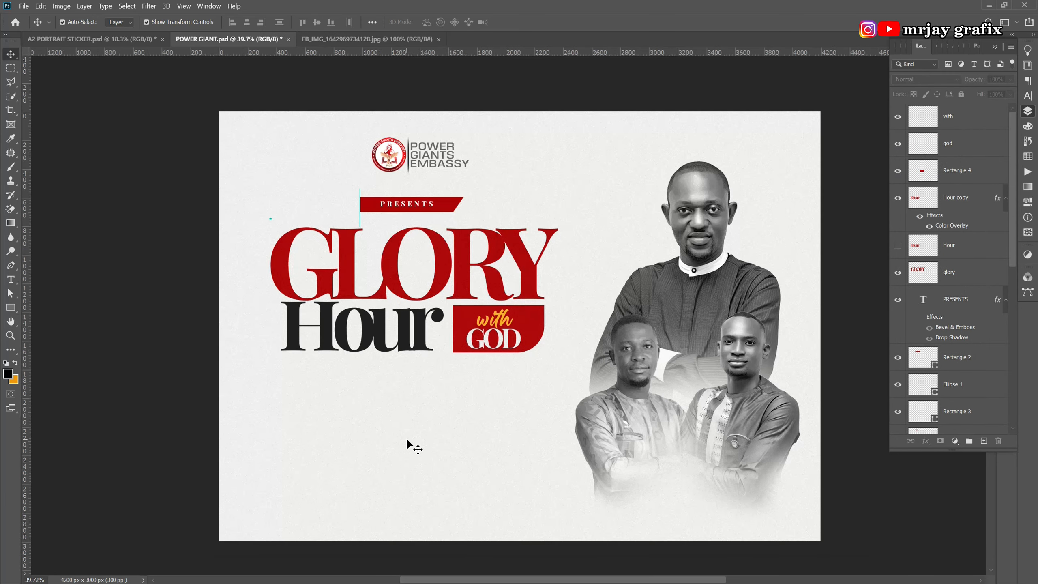
scroll(521, 440, up, 1)
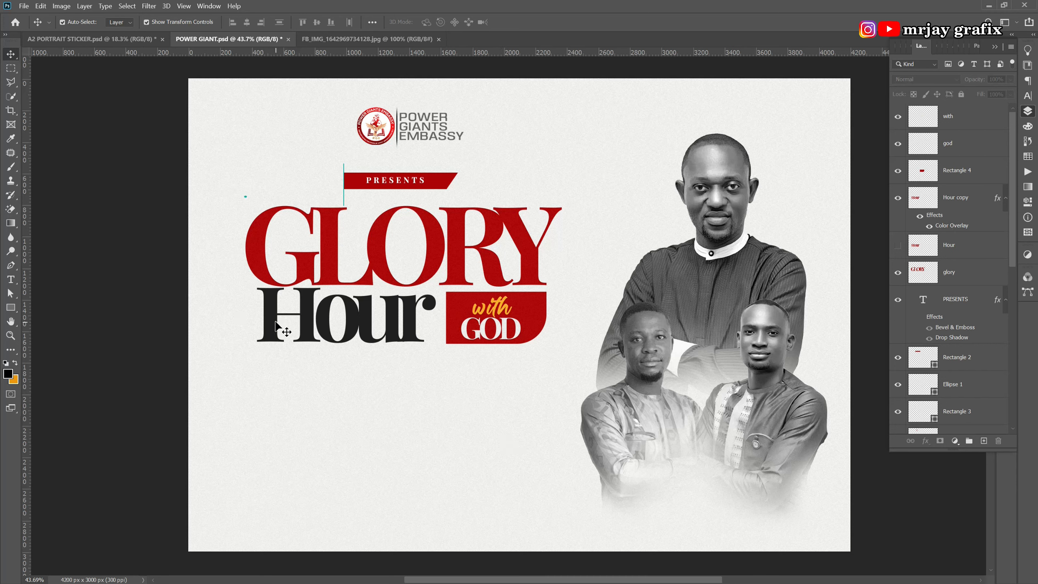
click(408, 331)
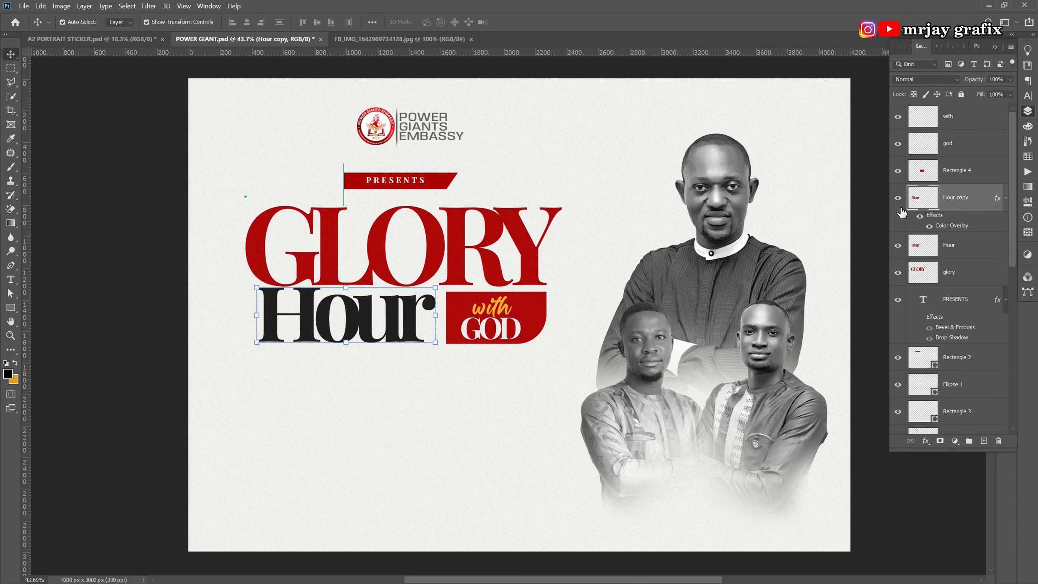
click(898, 199)
click(898, 199)
click(348, 440)
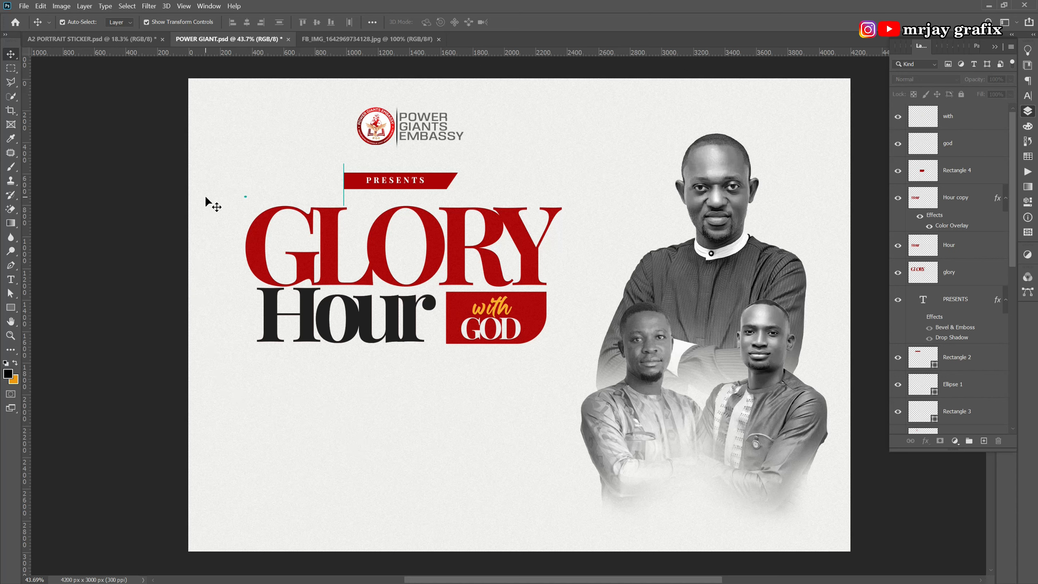
click(96, 40)
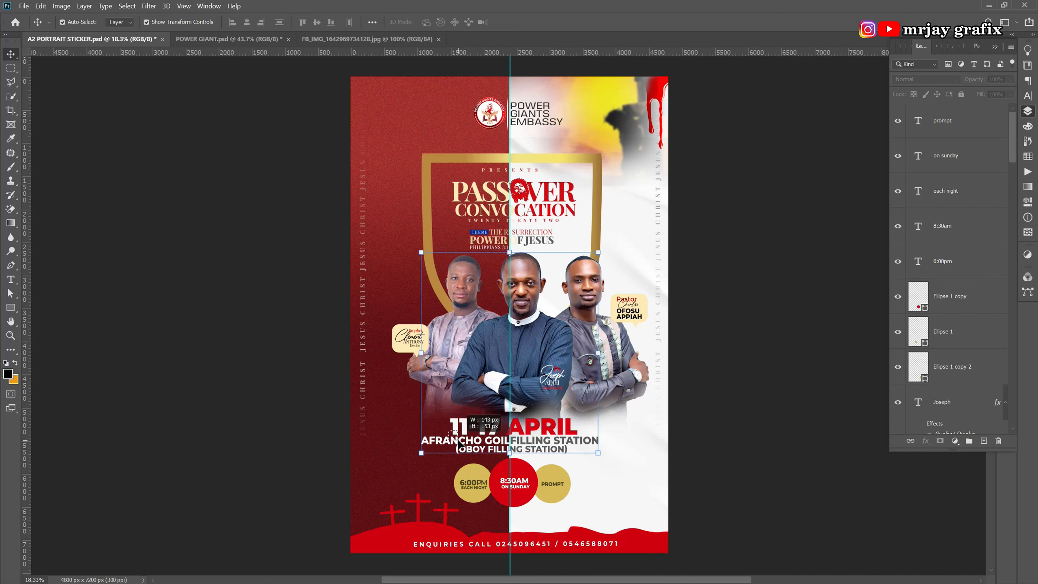
Copy the 11-17 APRIL date and filling-station address into the Glory Hour flyer at about 42%.
click(484, 445)
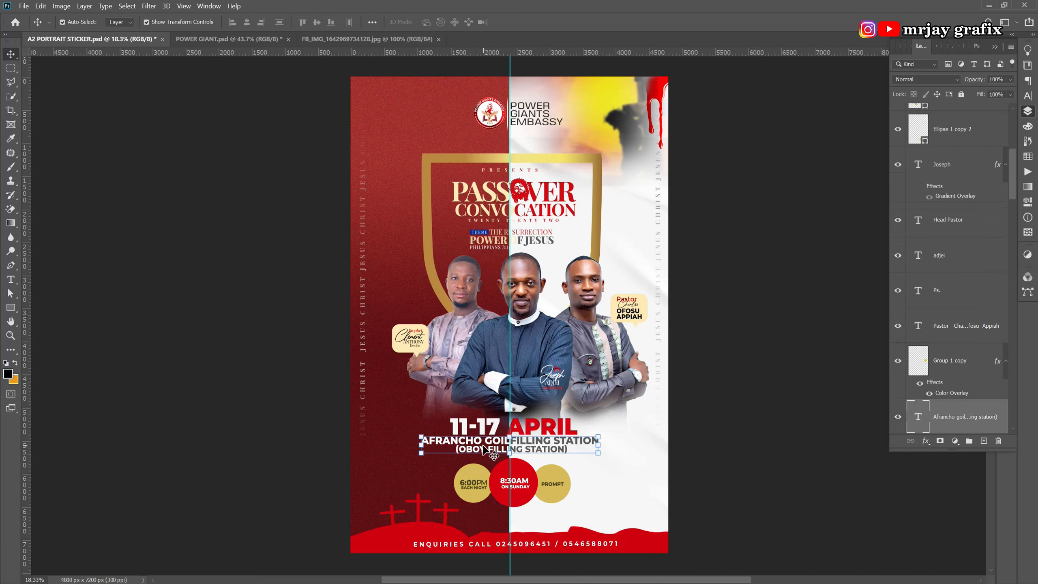
shift+click(471, 425)
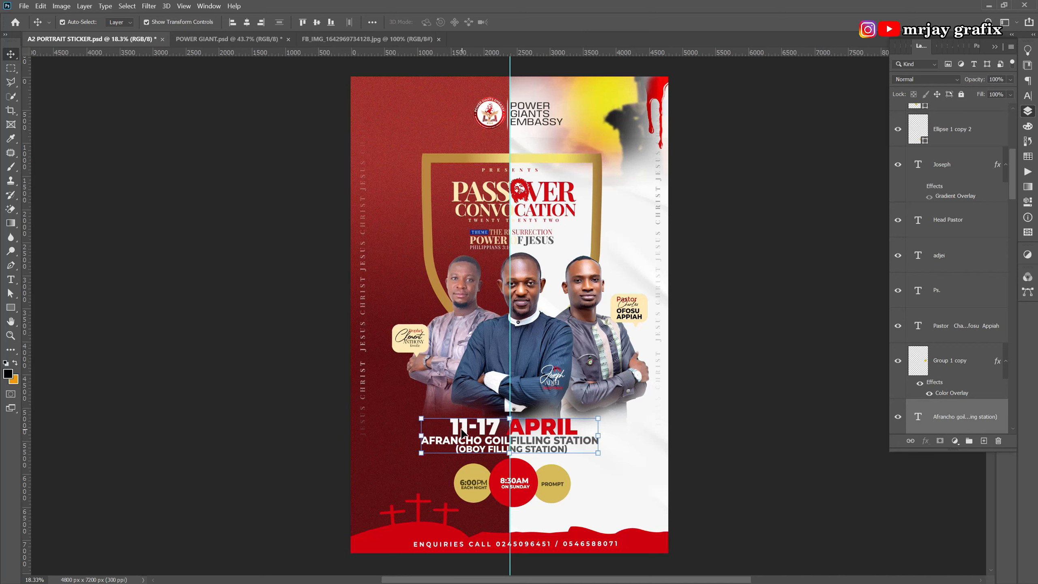
drag(455, 431, 395, 410)
drag(607, 408, 396, 396)
key(Return)
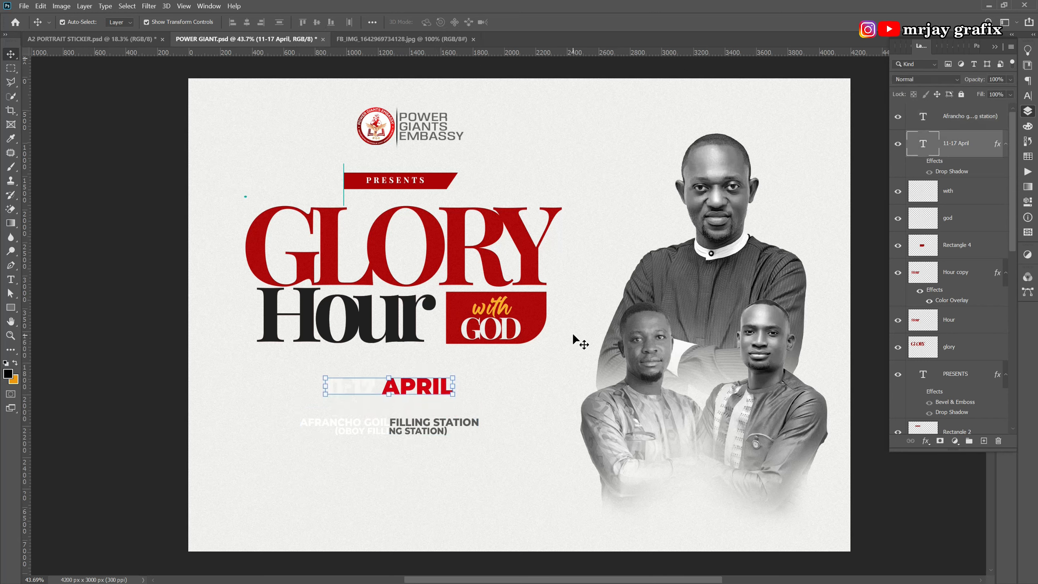
Make the 11-17 APRIL date text black.
double_click(421, 390)
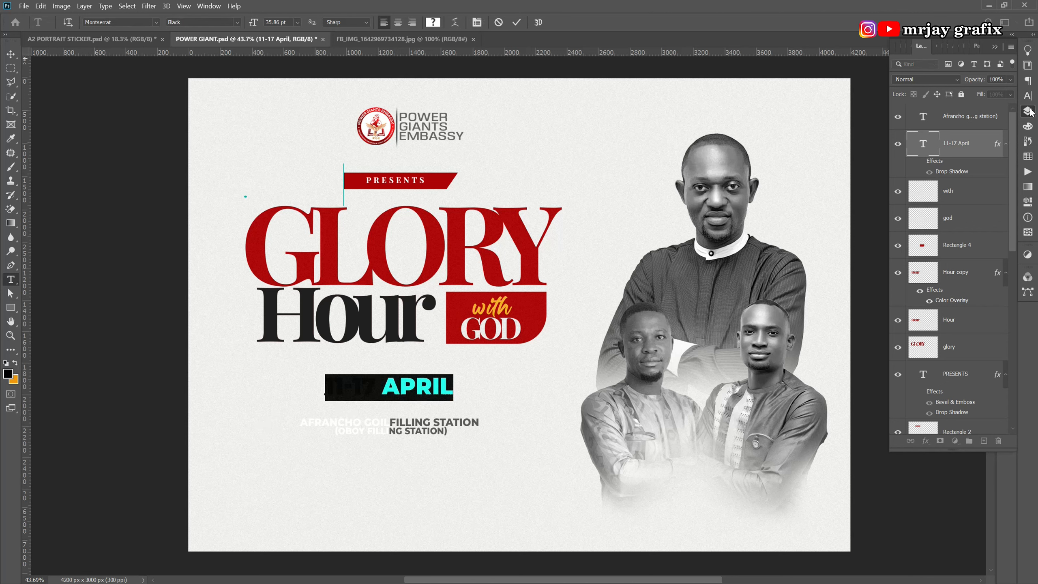
click(1029, 96)
click(996, 115)
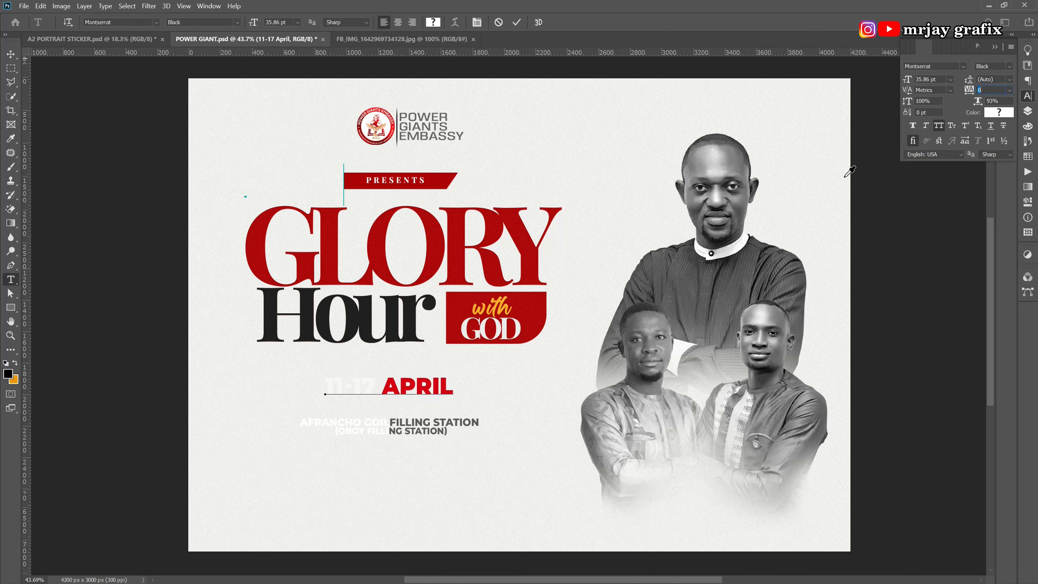
drag(442, 416, 396, 561)
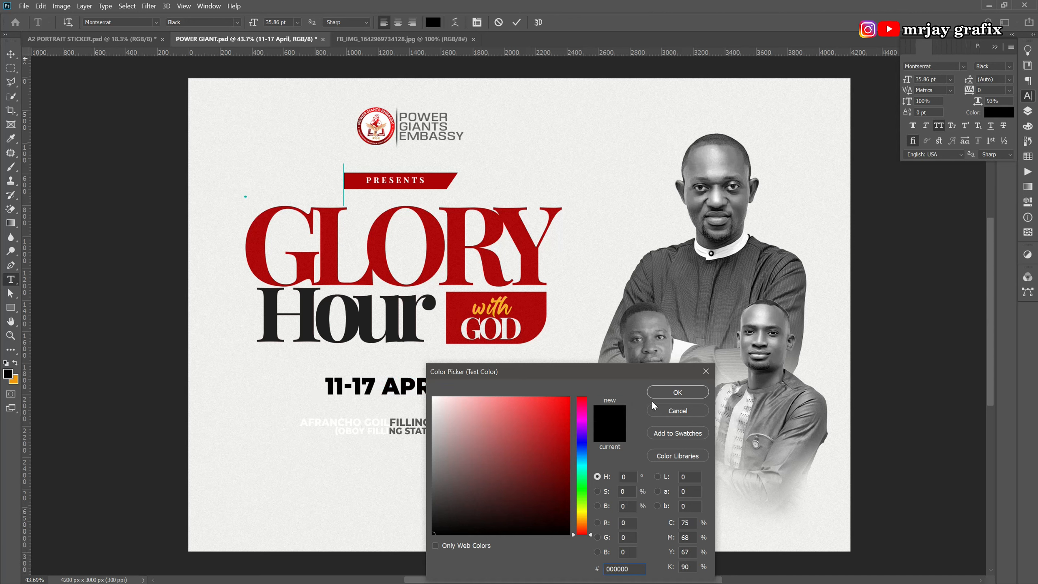
click(677, 392)
key(v)
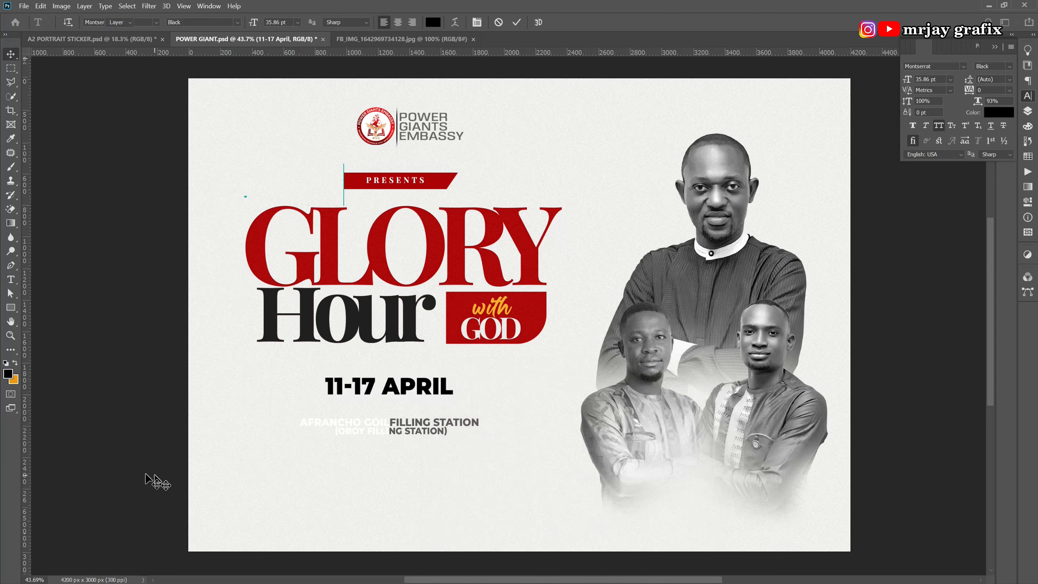
Align the date under the Hour title and move the address down near the bottom.
drag(355, 397, 322, 385)
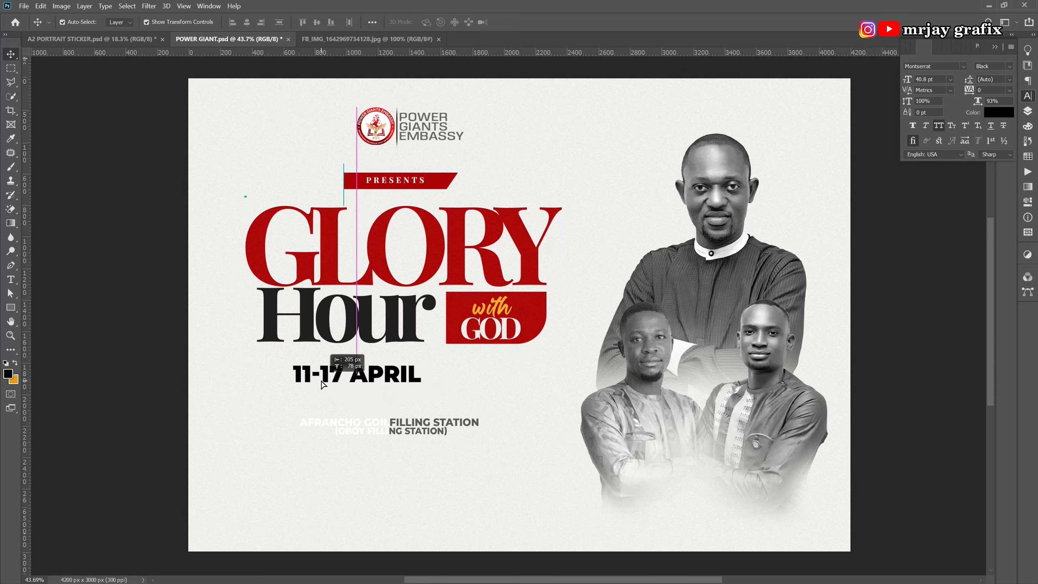
drag(366, 424, 380, 509)
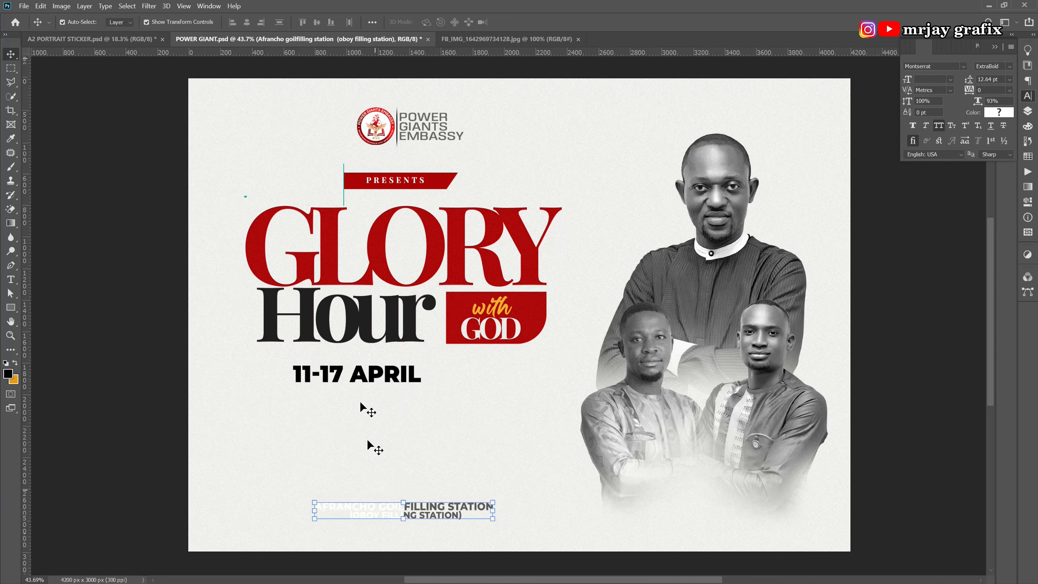
double_click(349, 378)
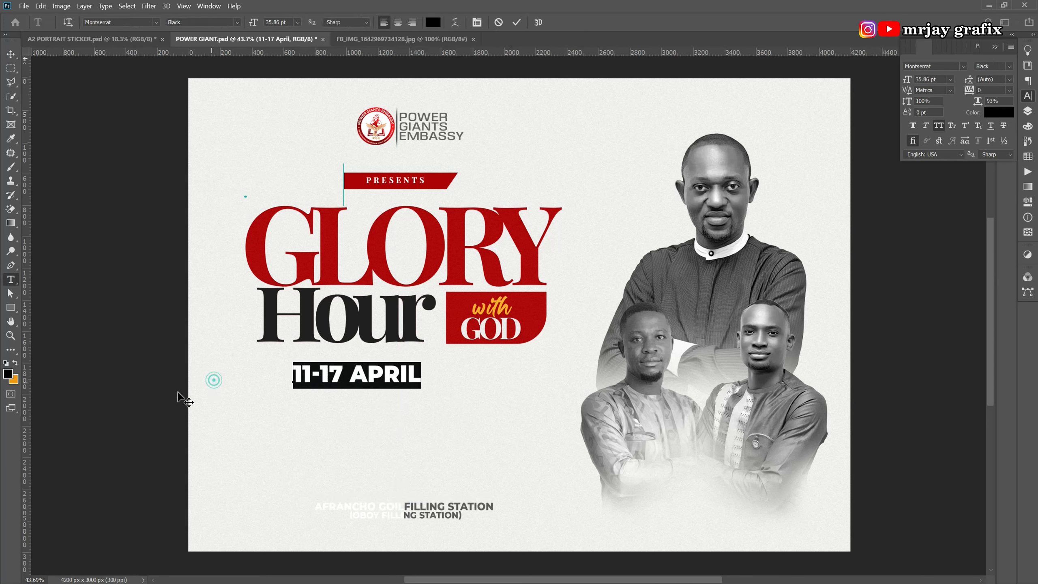
click(161, 398)
double_click(338, 383)
click(161, 390)
drag(306, 380, 312, 373)
Draw a rectangle below the date, filled with red ac0203 sampled from the with GOD box.
click(11, 307)
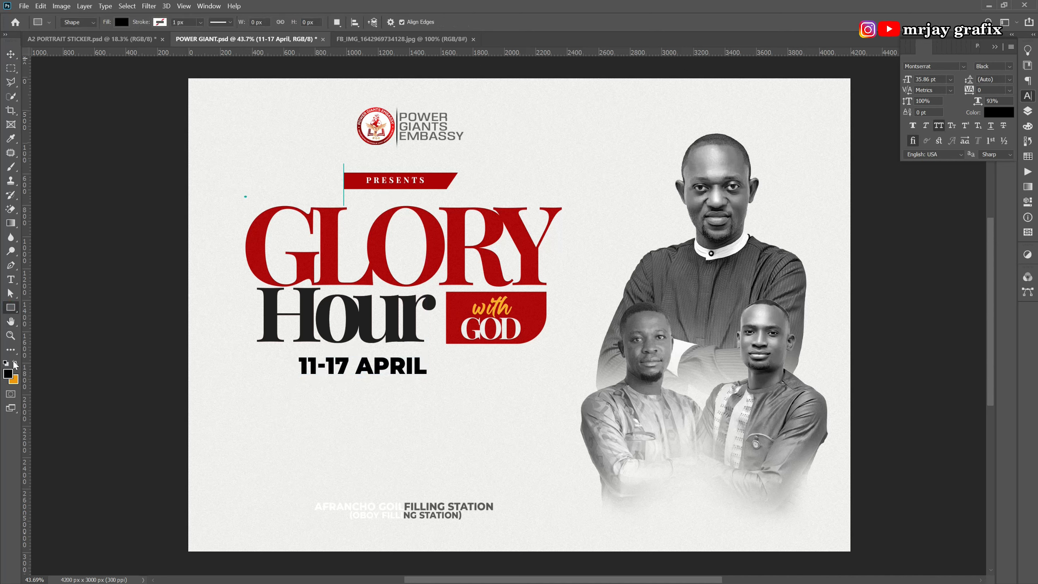
click(8, 377)
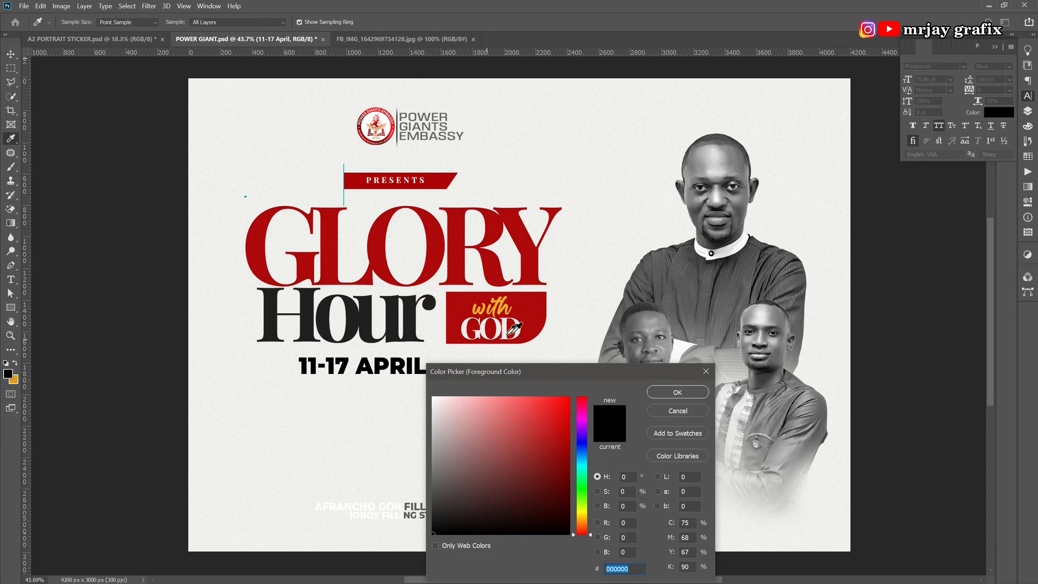
click(535, 321)
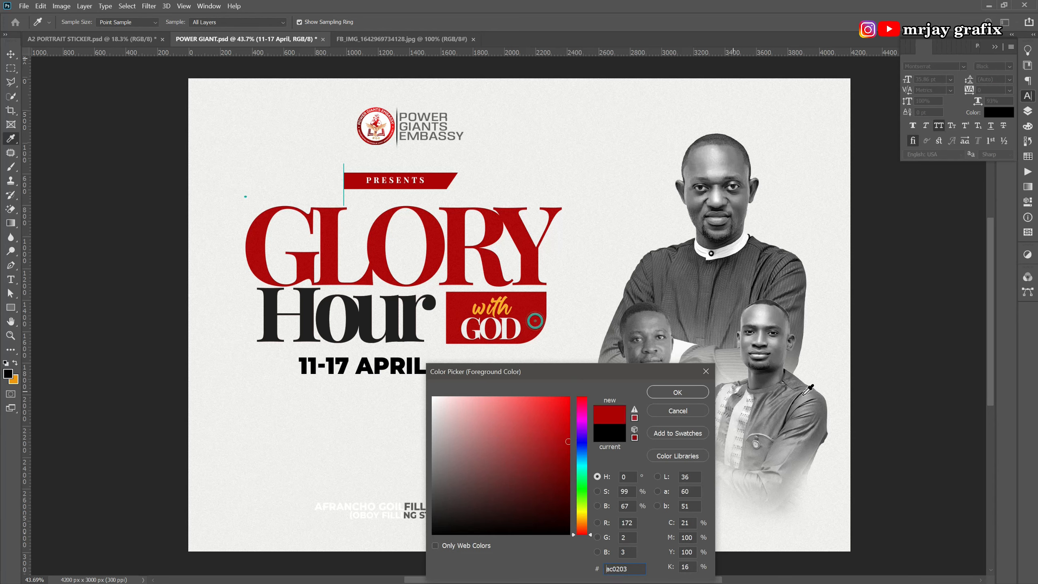
click(677, 392)
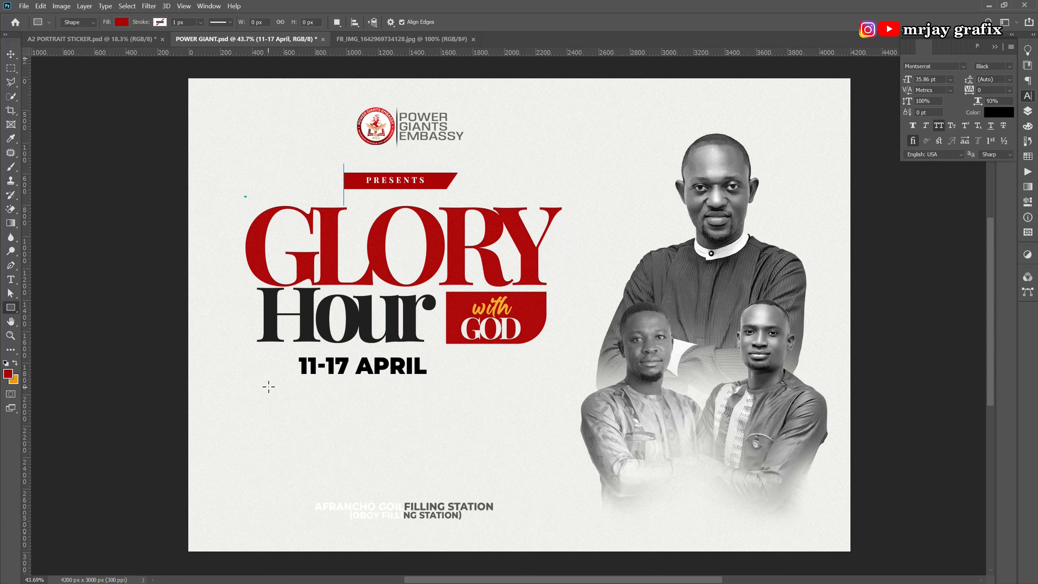
drag(263, 379, 310, 408)
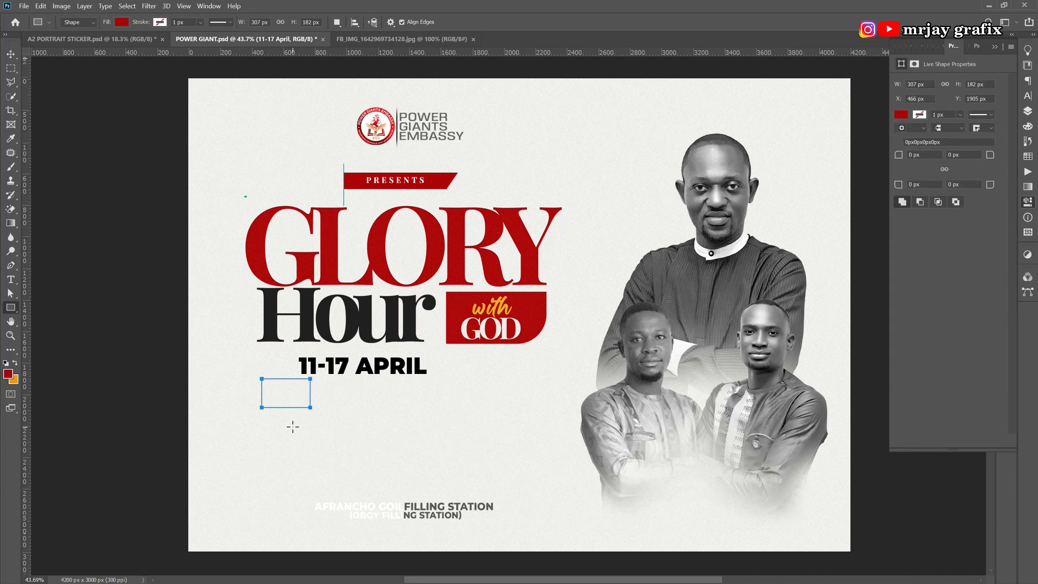
Move the 11-17 APRIL date down over the red rectangle.
key(v)
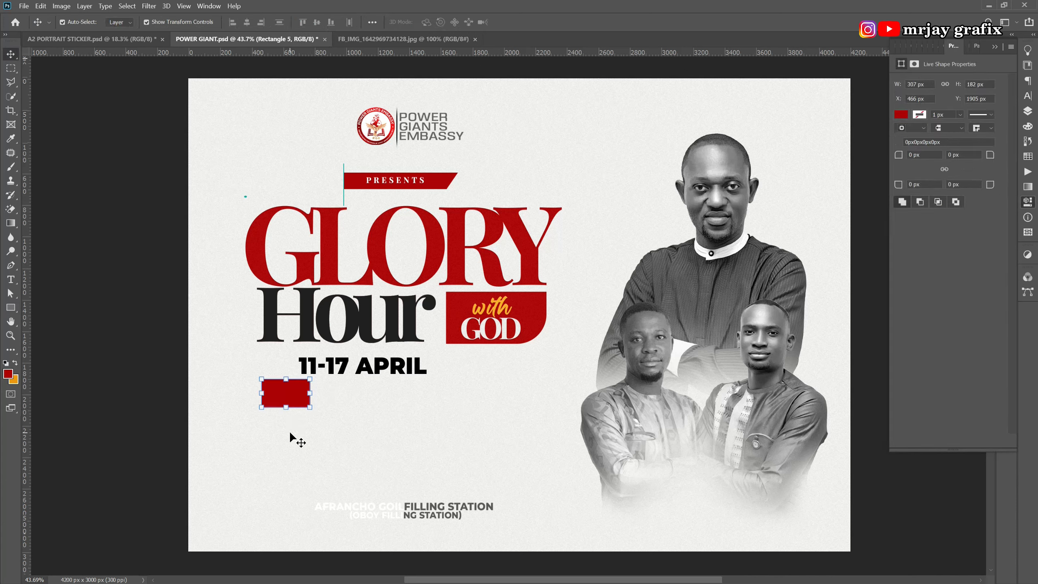
key(ctrl)
drag(368, 366, 286, 411)
Retype the date as 5TH and place it on the red rectangle.
double_click(317, 388)
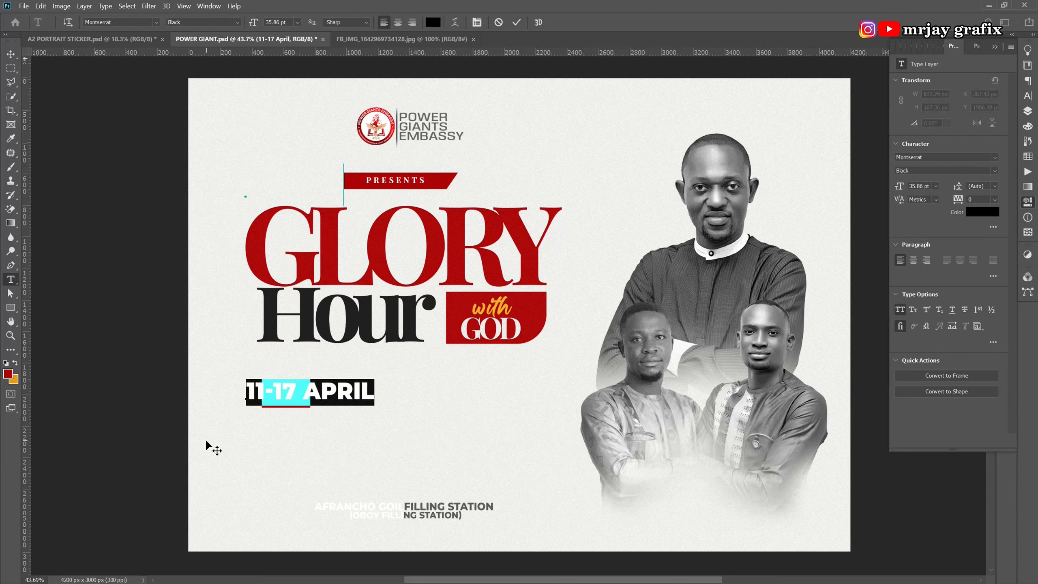
text(5)
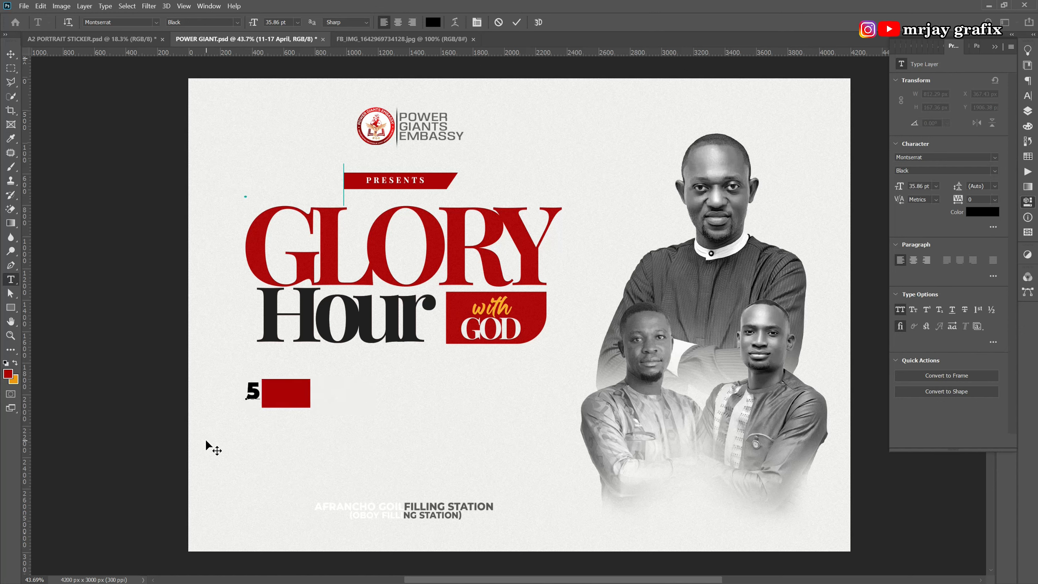
text(TH)
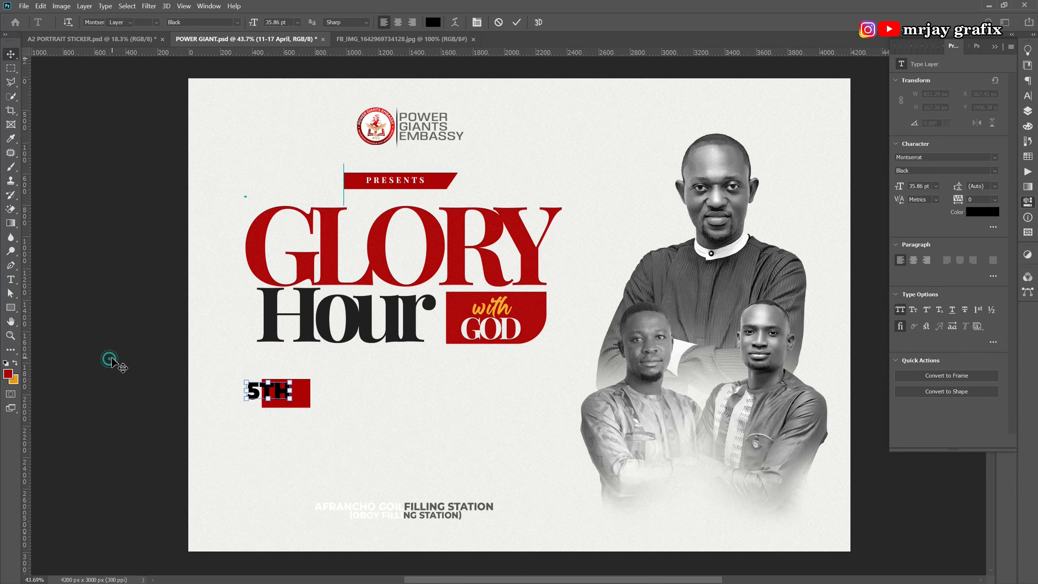
key(ctrl+Return)
key(v)
drag(257, 395, 272, 399)
Widen the red rectangle slightly to fit 5TH.
click(307, 404)
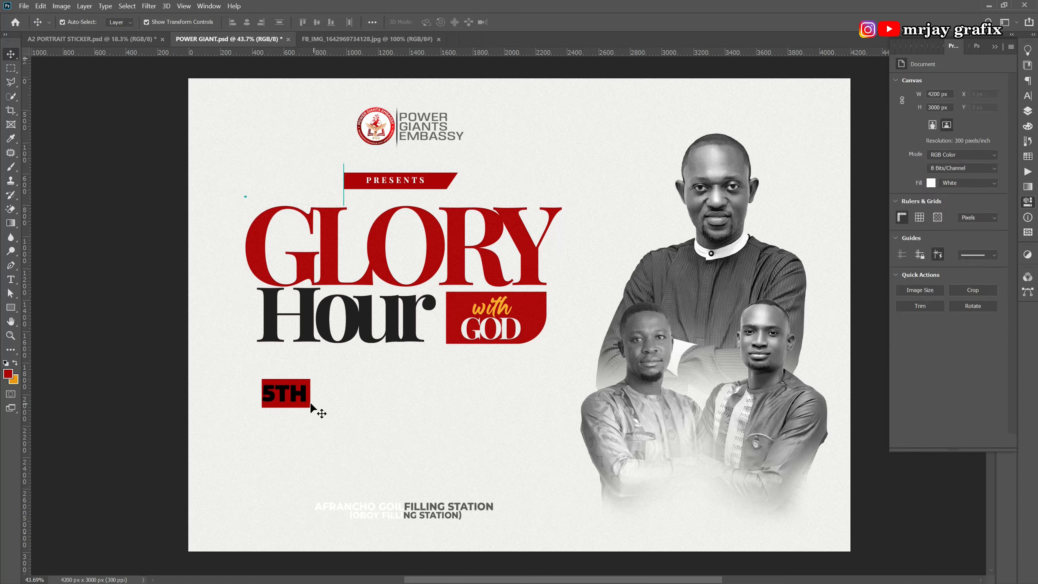
key(ctrl+t)
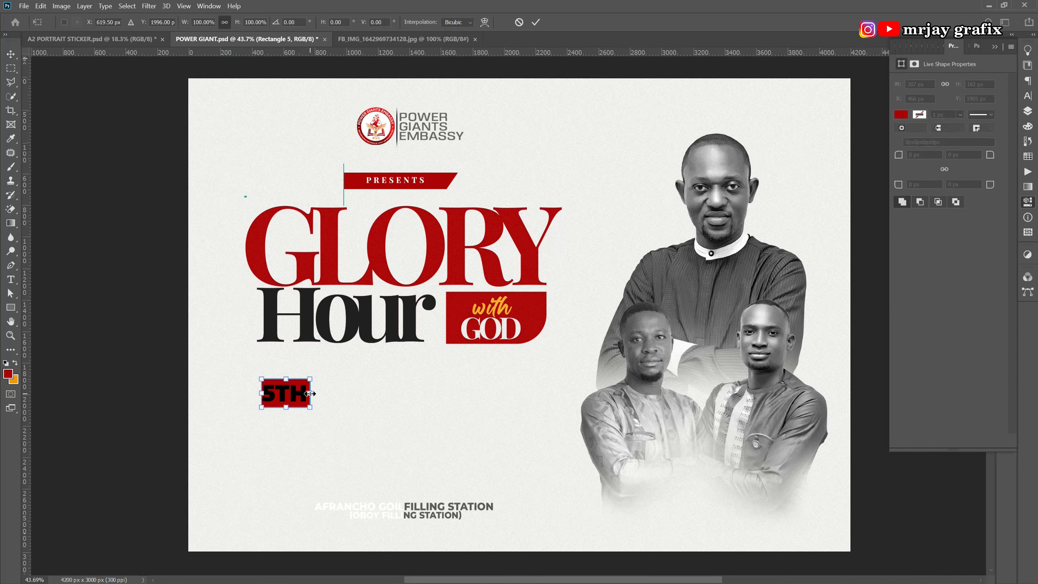
drag(313, 392, 317, 393)
key(Return)
Nudge 5TH right to centre it on the rectangle, undoing an accidental fill.
click(280, 399)
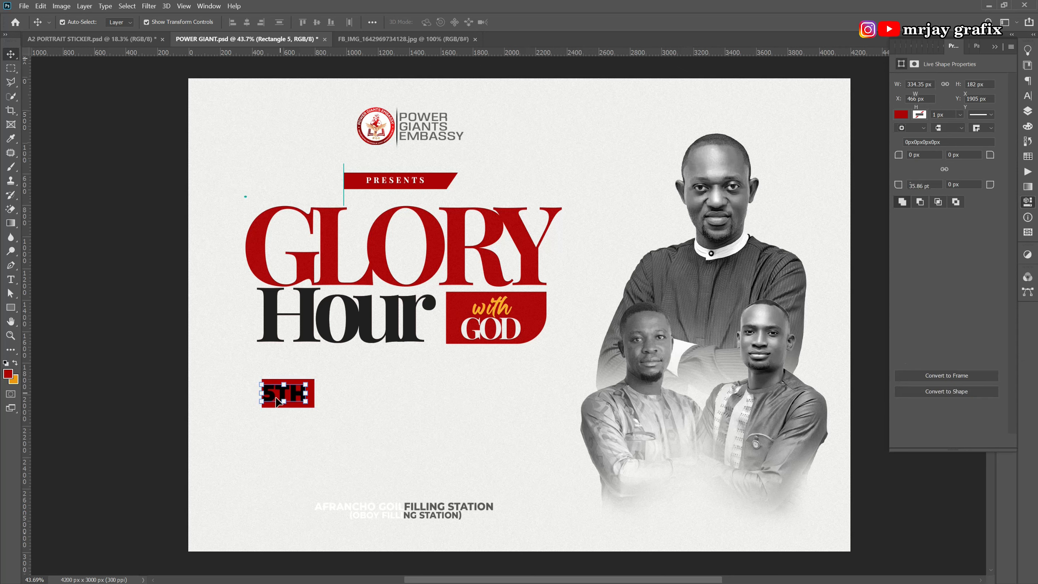
key(Right)
key(Right)
key(Right)
key(Right)
key(Right)
key(Right)
key(Right)
key(Right)
key(Right)
key(Right)
key(alt+BackSpace)
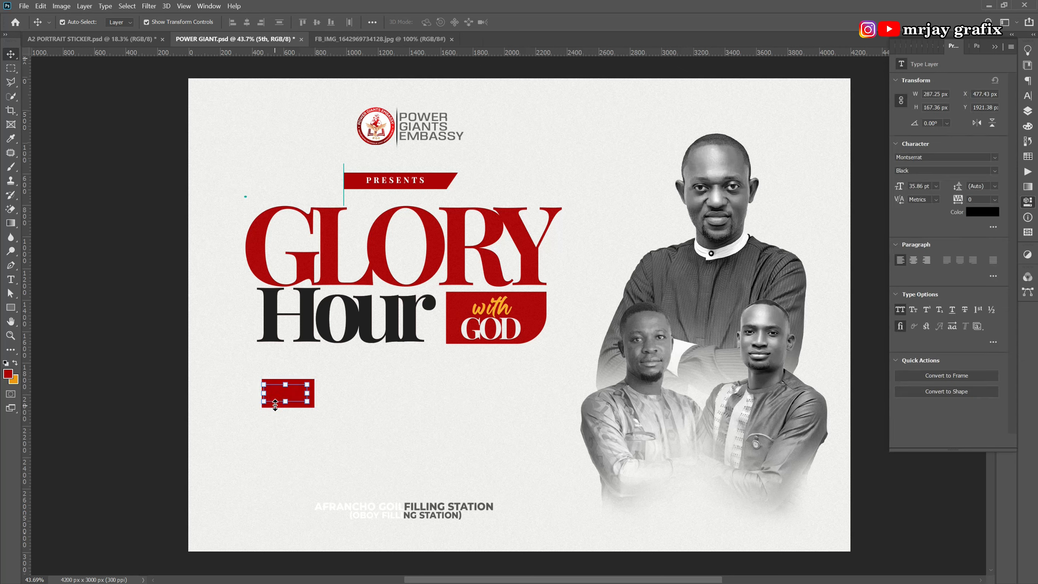
key(ctrl+z)
key(Right)
key(Right)
key(Right)
key(Right)
key(Right)
key(Right)
key(Right)
key(Right)
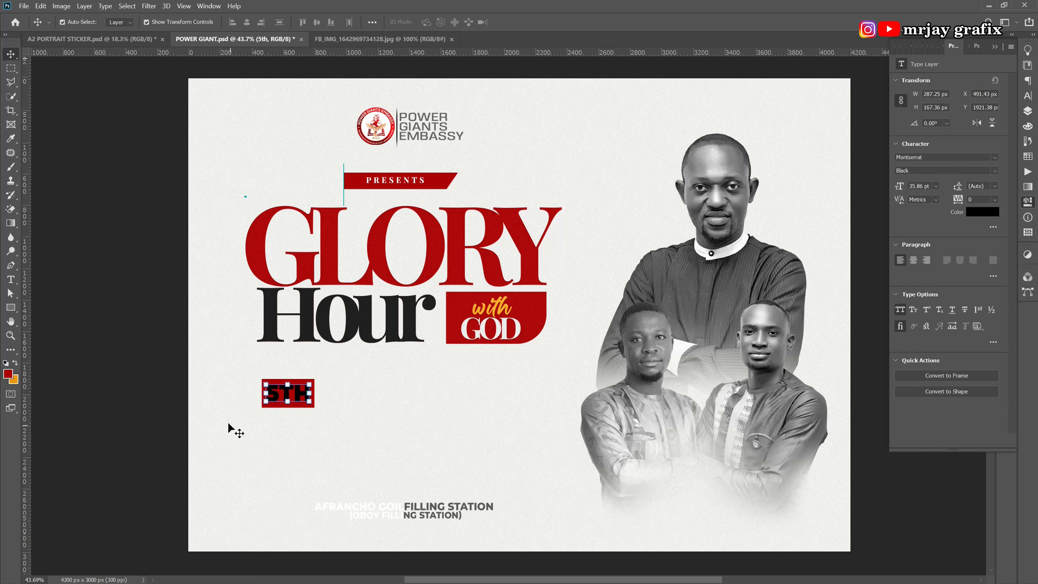
Set the 5TH text colour to white #ffffff.
double_click(296, 395)
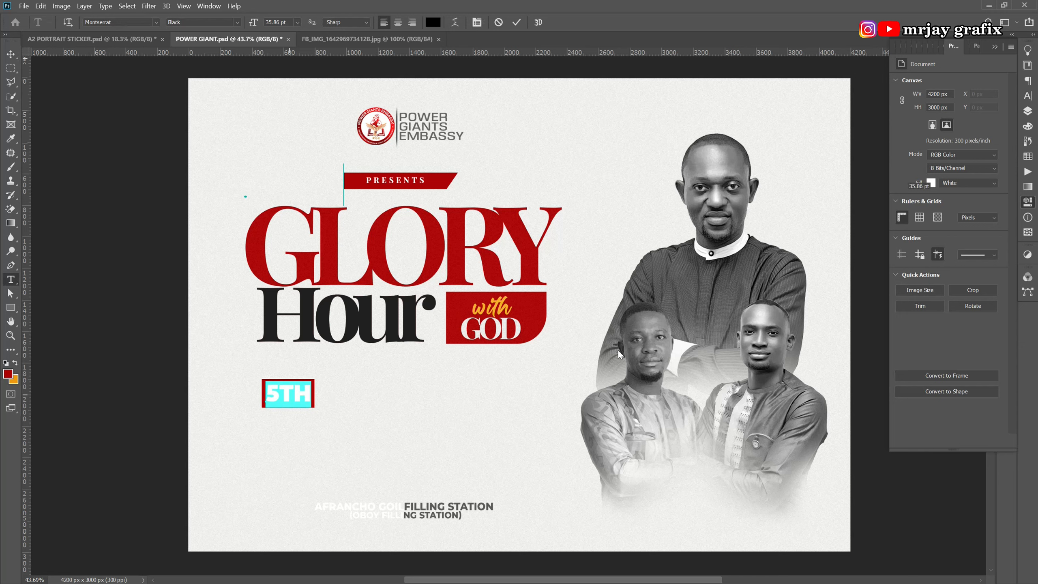
click(433, 23)
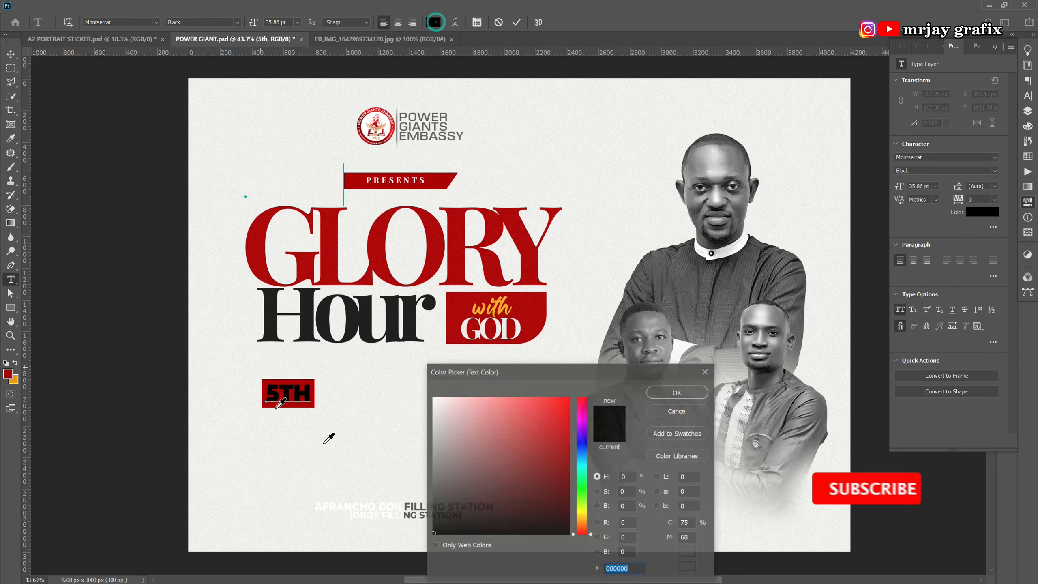
text(ffffff)
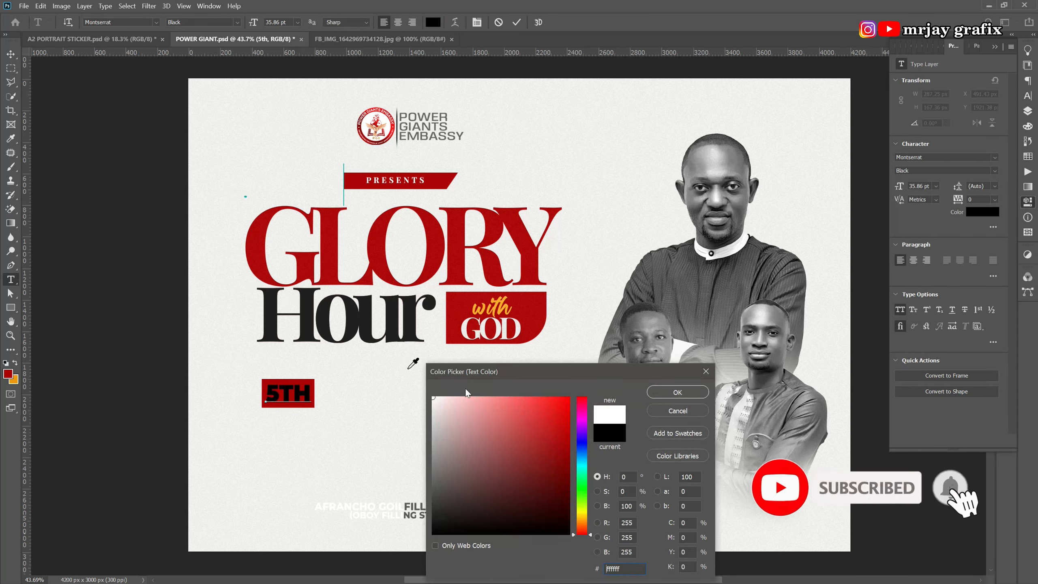
click(678, 393)
click(113, 409)
key(v)
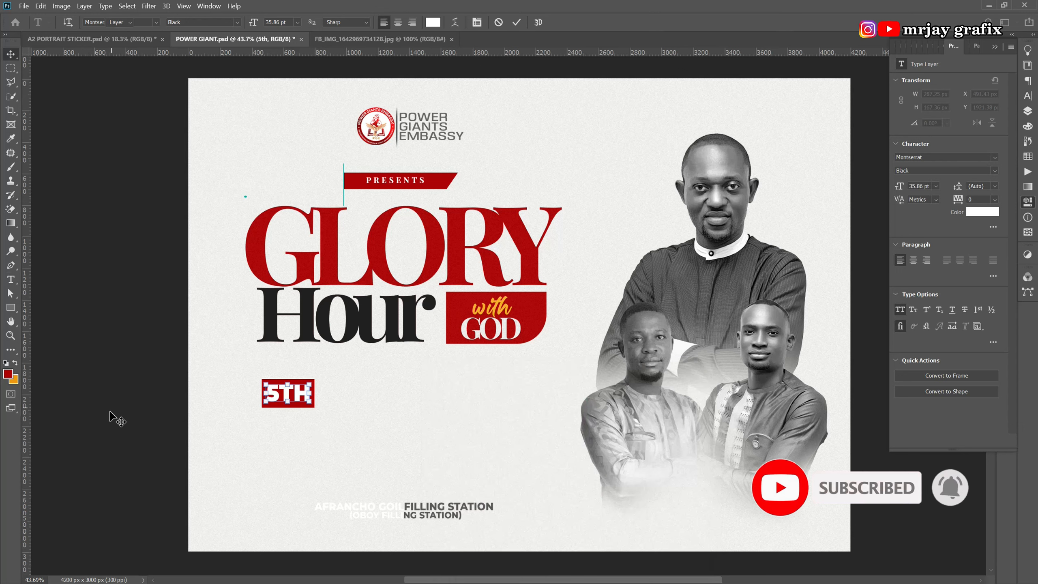
click(112, 417)
Change the 5TH font weight to ExtraBold.
click(270, 399)
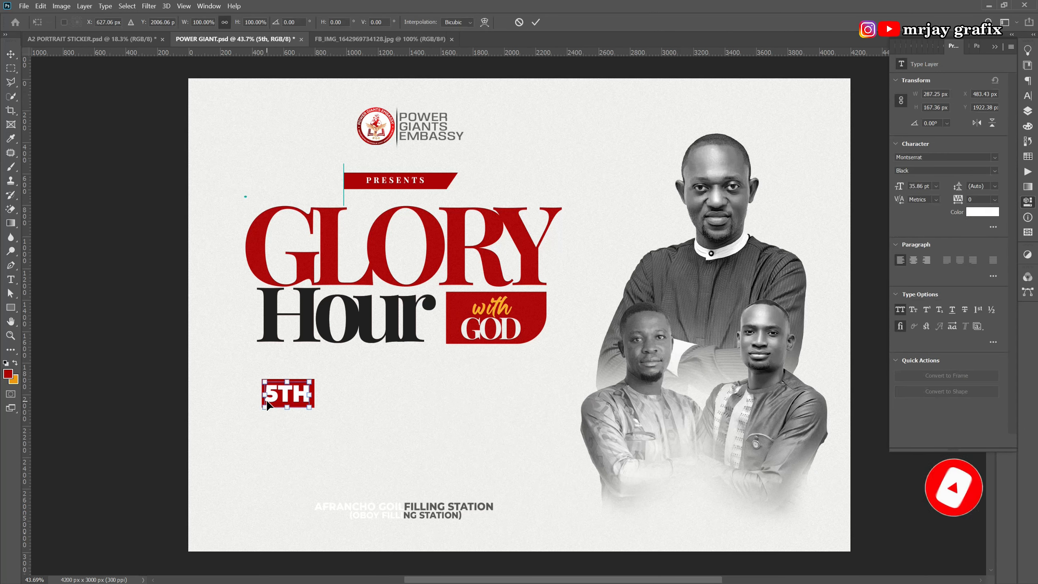
double_click(297, 396)
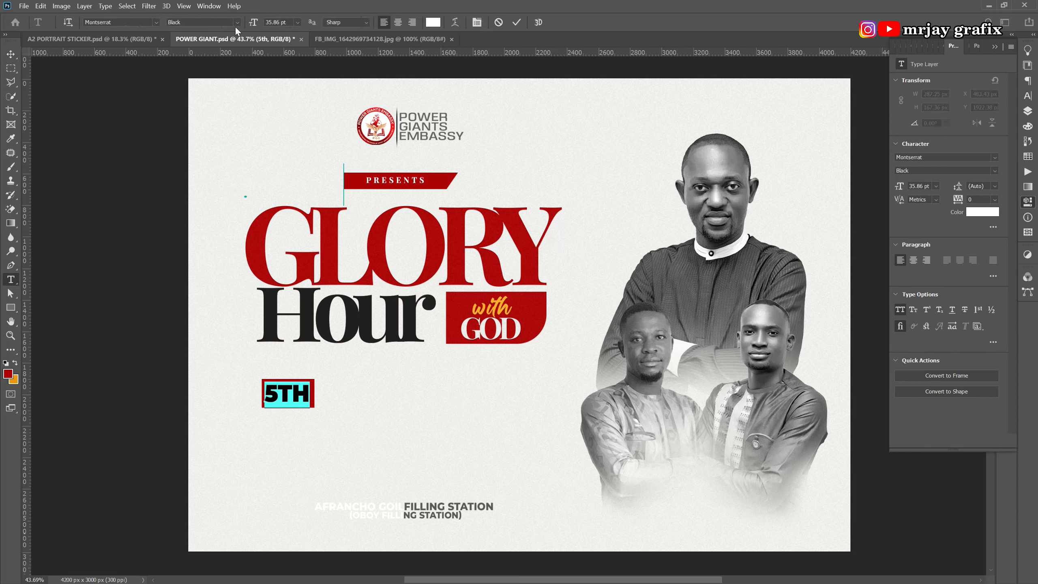
click(237, 22)
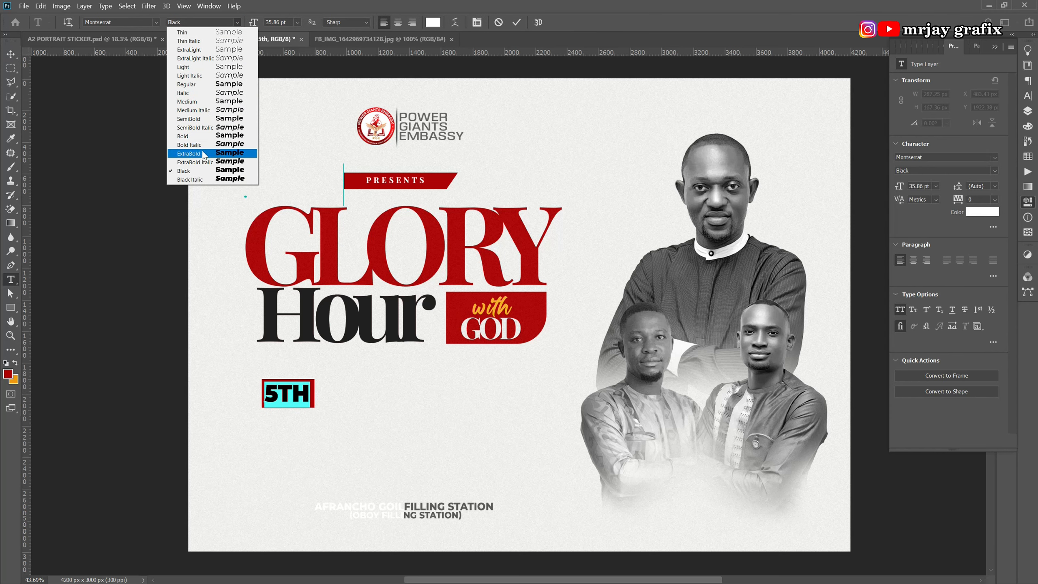
click(195, 136)
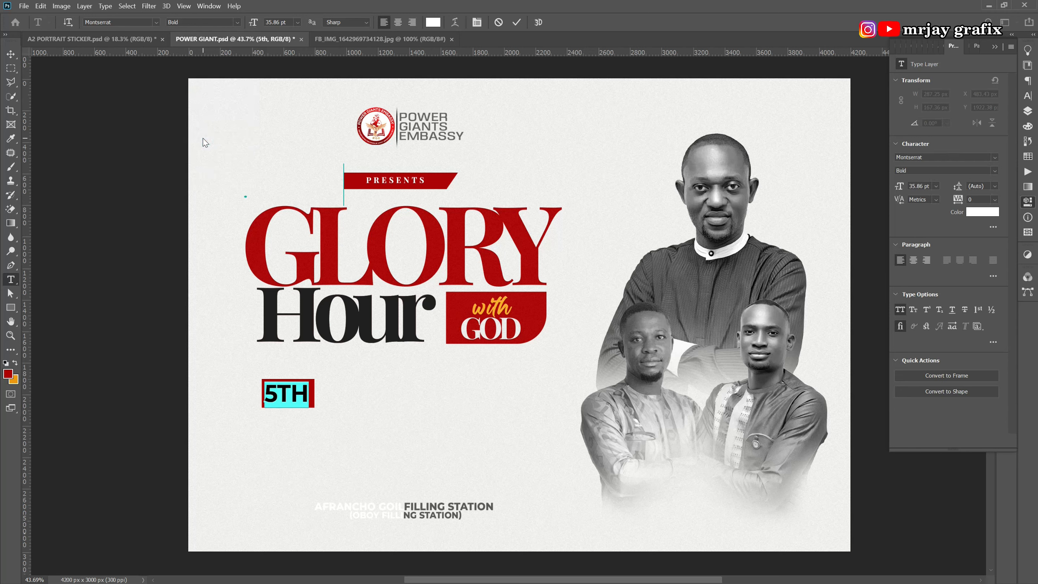
click(239, 23)
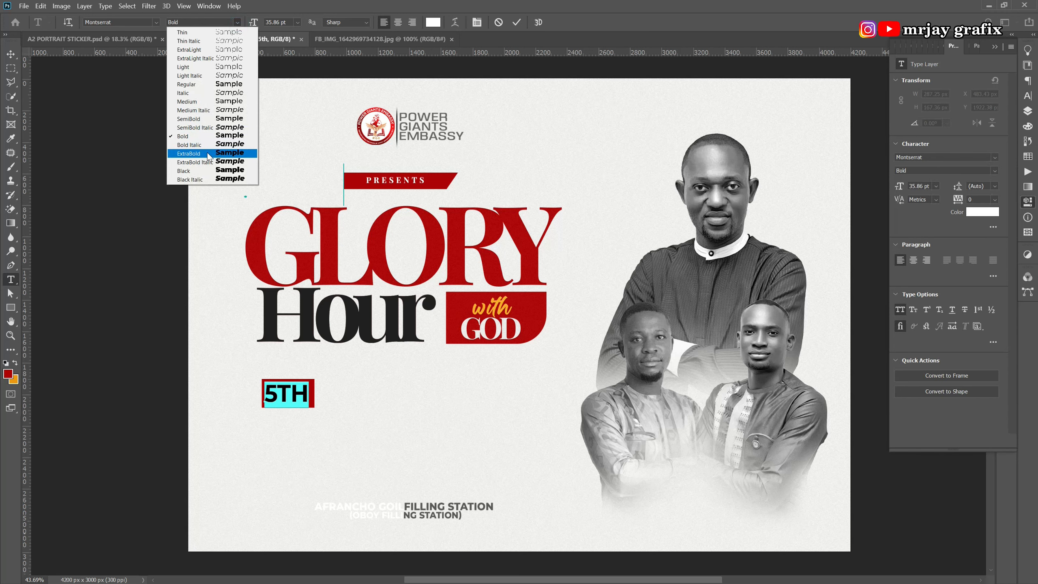
click(208, 153)
key(ctrl+Return)
key(v)
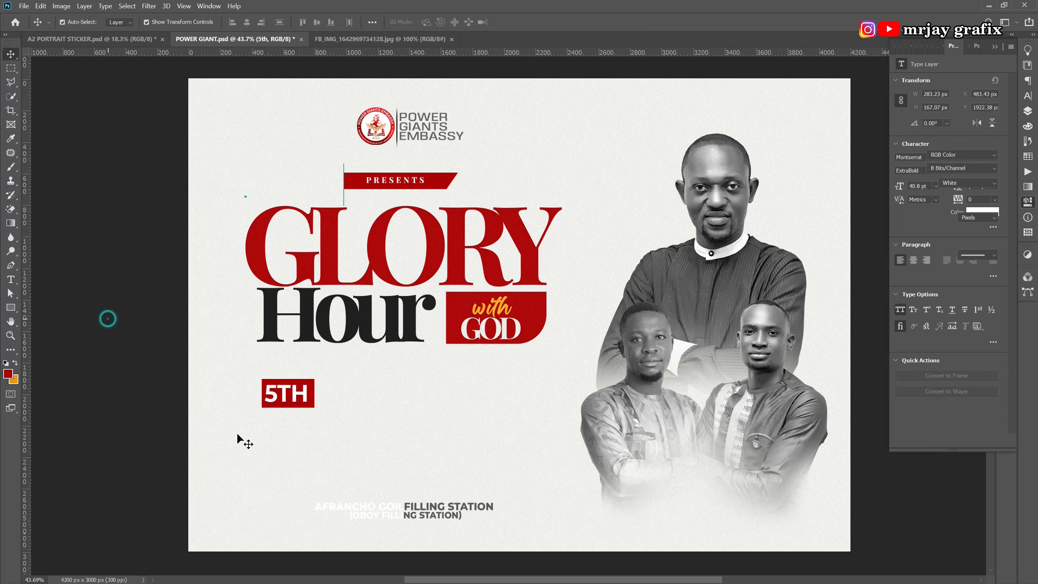
click(284, 397)
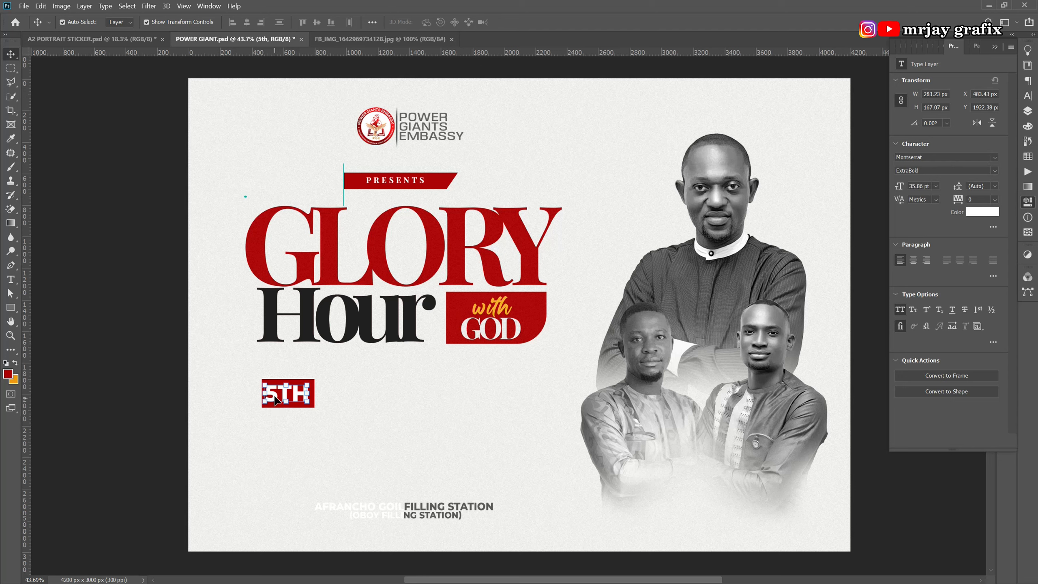
Duplicate 5TH to its right in the dark Hour colour and retype it as JUNE.
drag(272, 396, 328, 401)
click(982, 212)
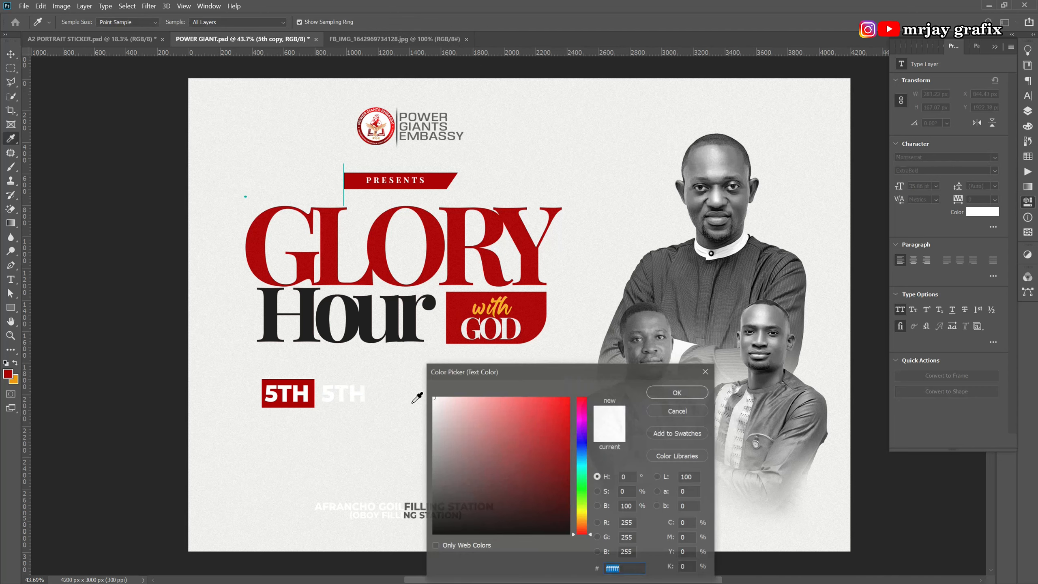
click(348, 327)
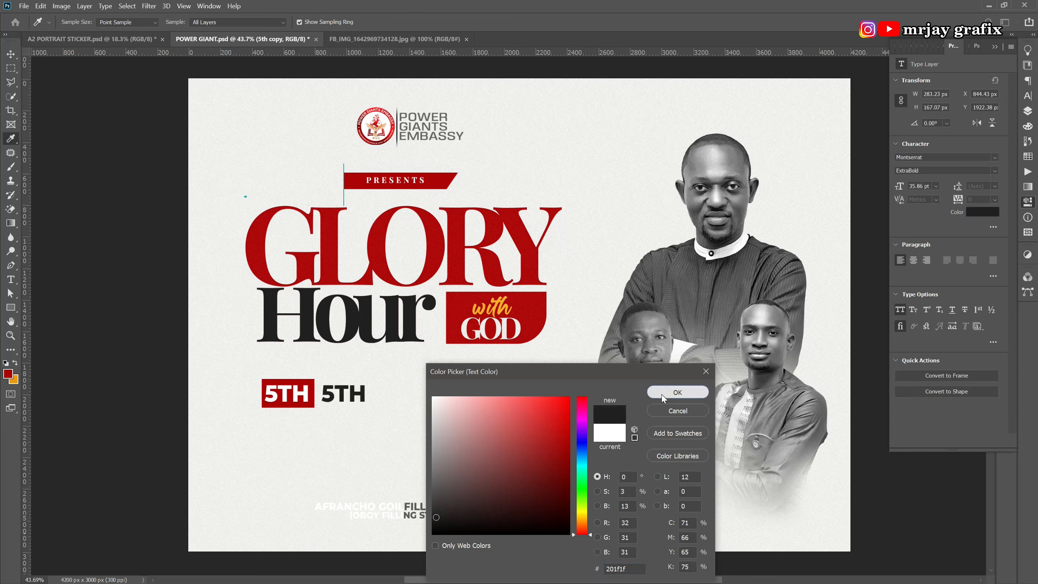
click(663, 393)
key(v)
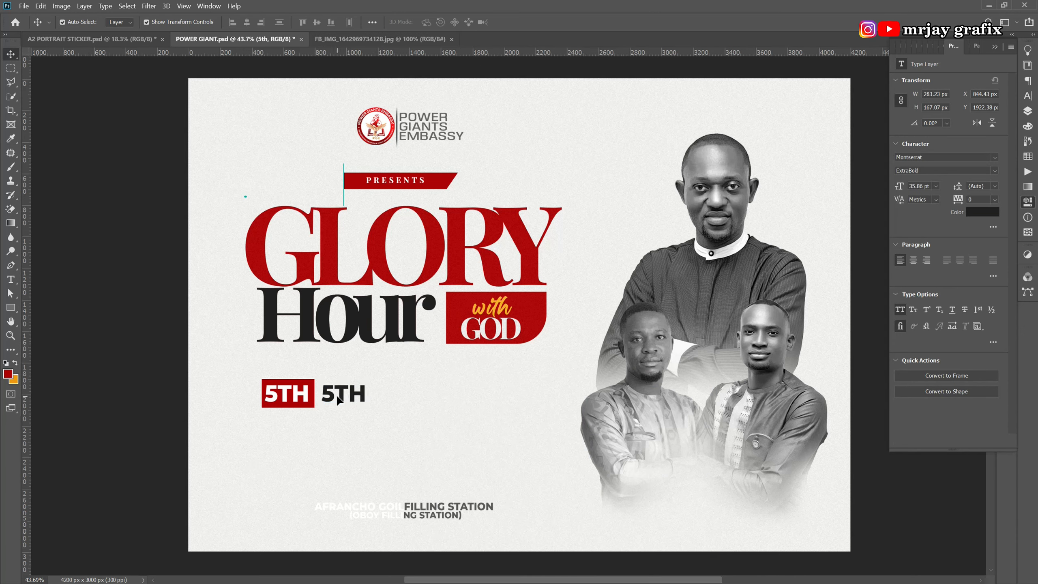
double_click(336, 394)
text(JUNE)
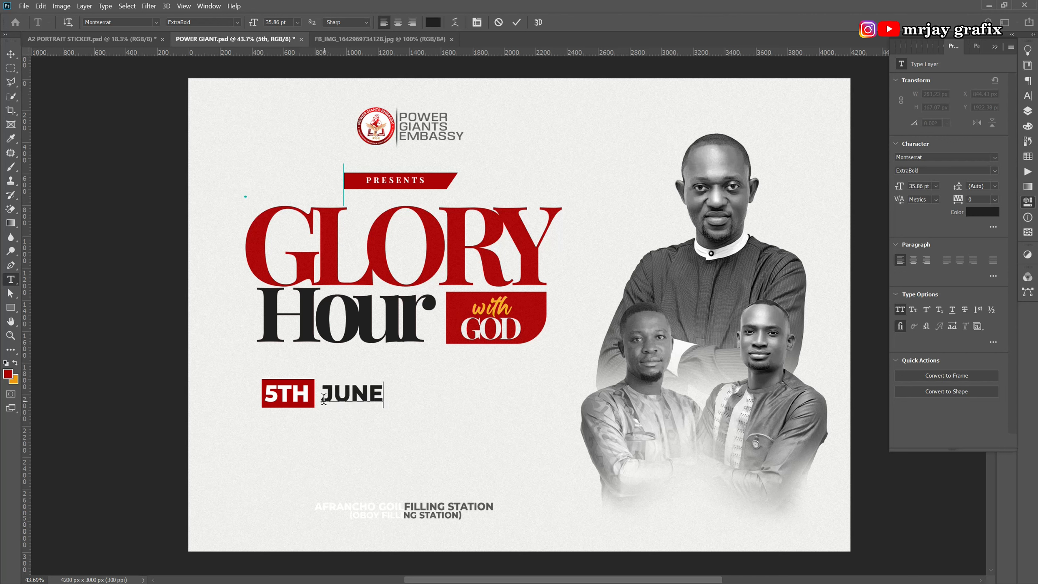
click(142, 339)
key(v)
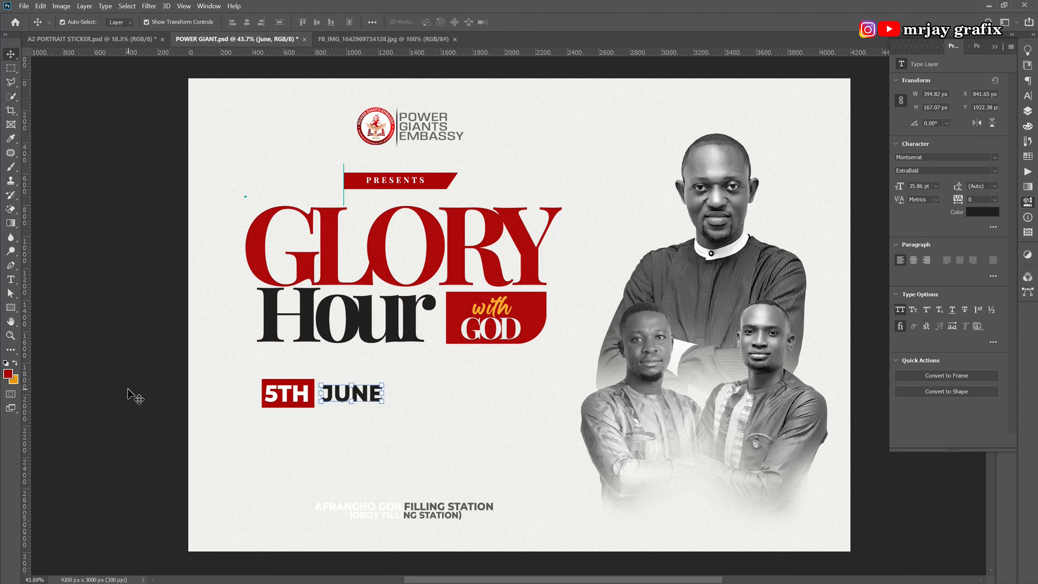
click(130, 391)
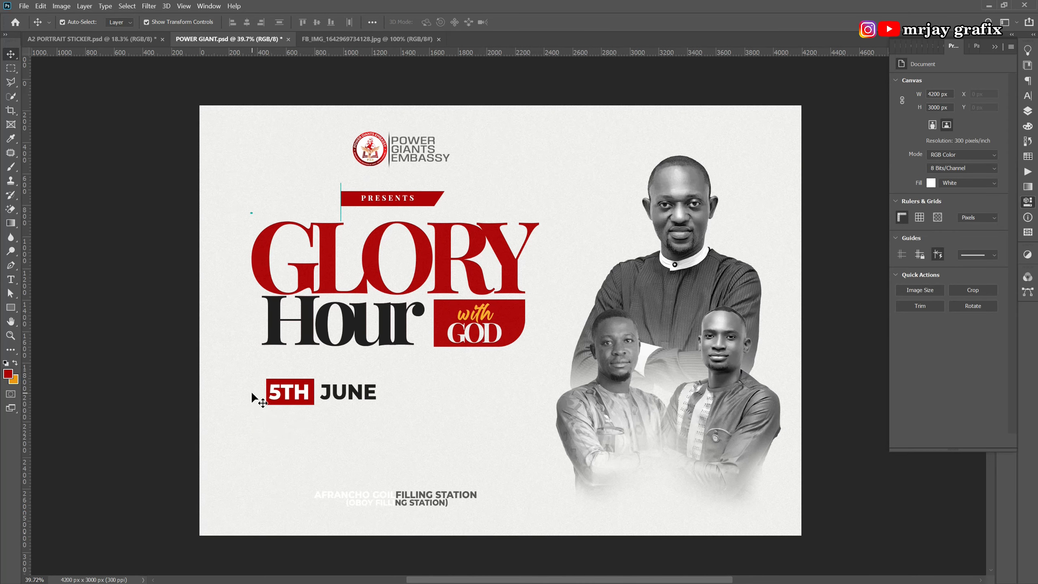
Move JUNE snugly against the red 5TH box.
drag(250, 389, 354, 389)
key(ctrl+t)
key(Return)
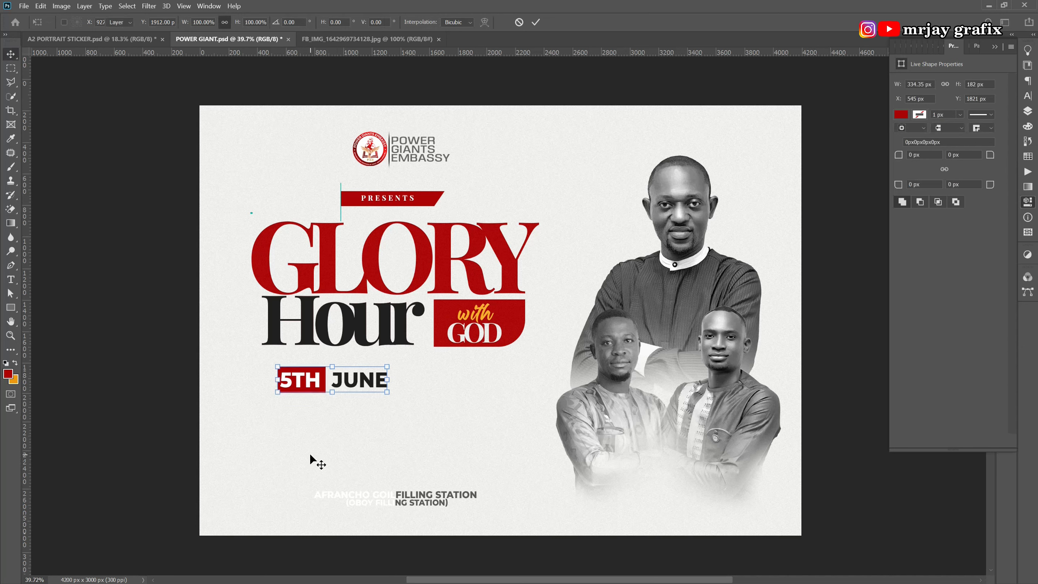
click(285, 449)
click(357, 379)
drag(358, 382, 353, 383)
key(Right)
key(Right)
key(Right)
key(Right)
key(Right)
key(Right)
key(Right)
key(Right)
key(Right)
key(Right)
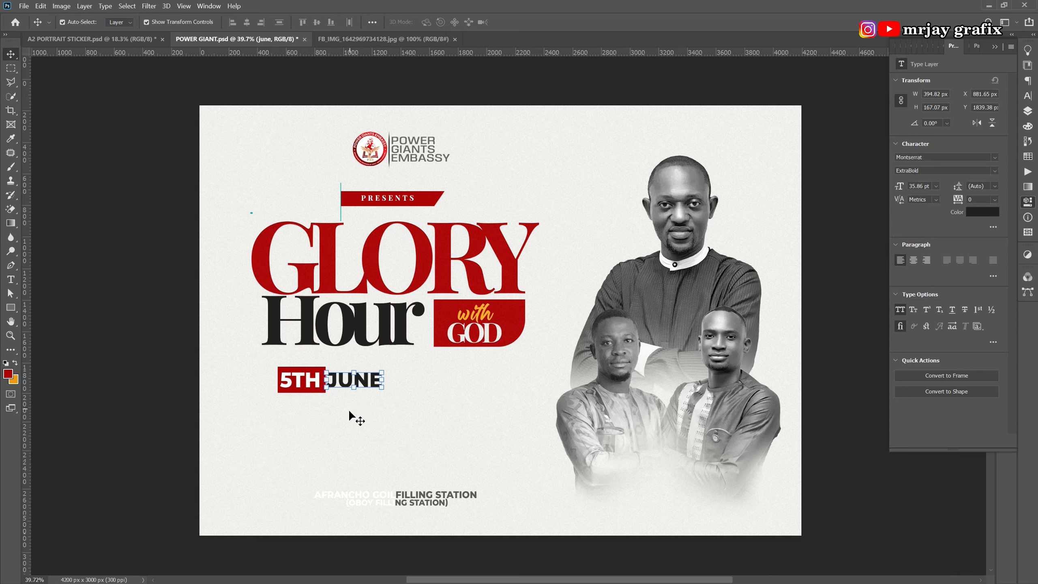
click(259, 459)
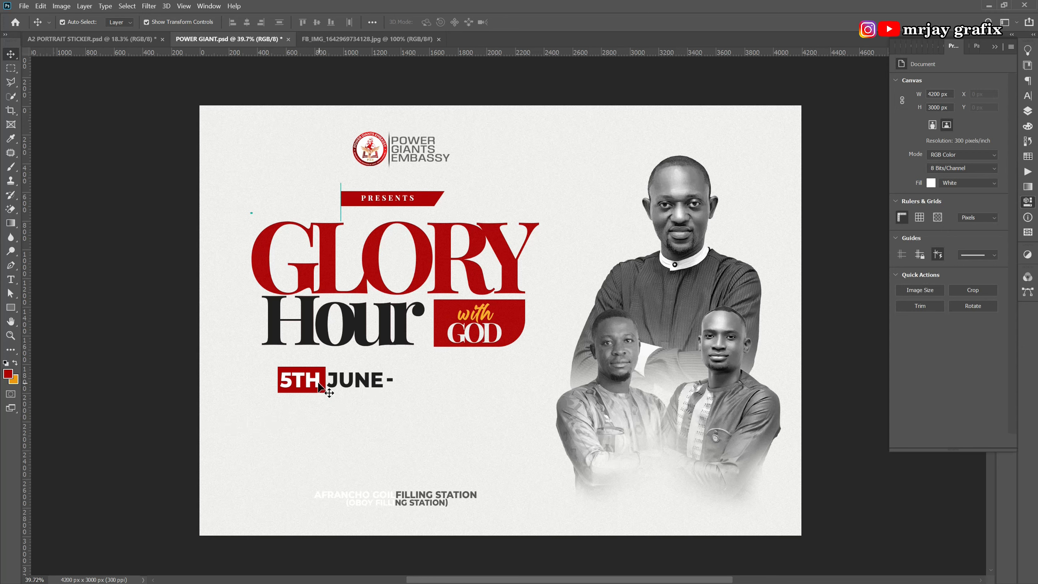
Duplicate the red 5TH box to just after 'JUNE -'.
click(293, 388)
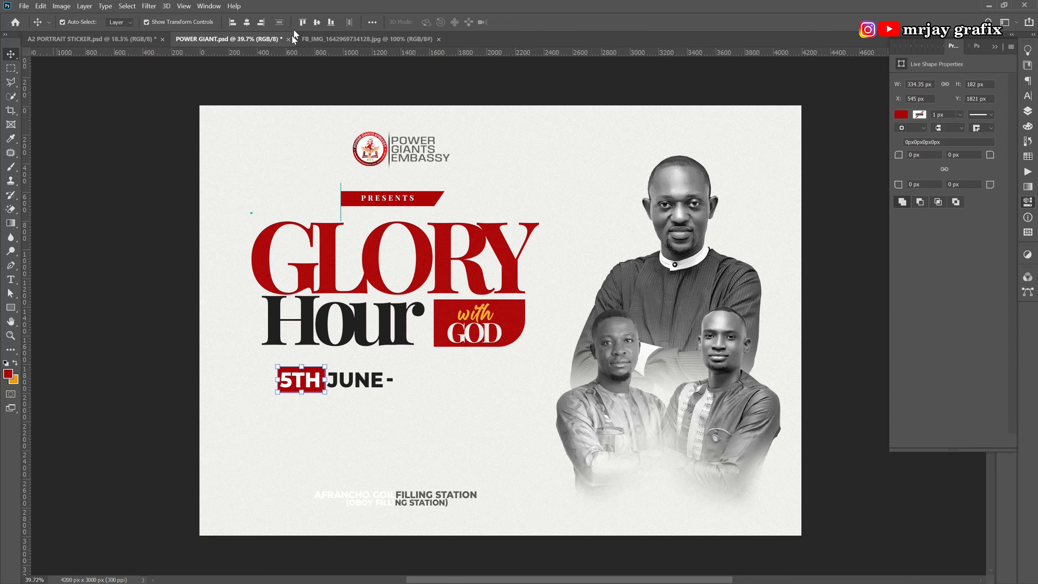
click(172, 411)
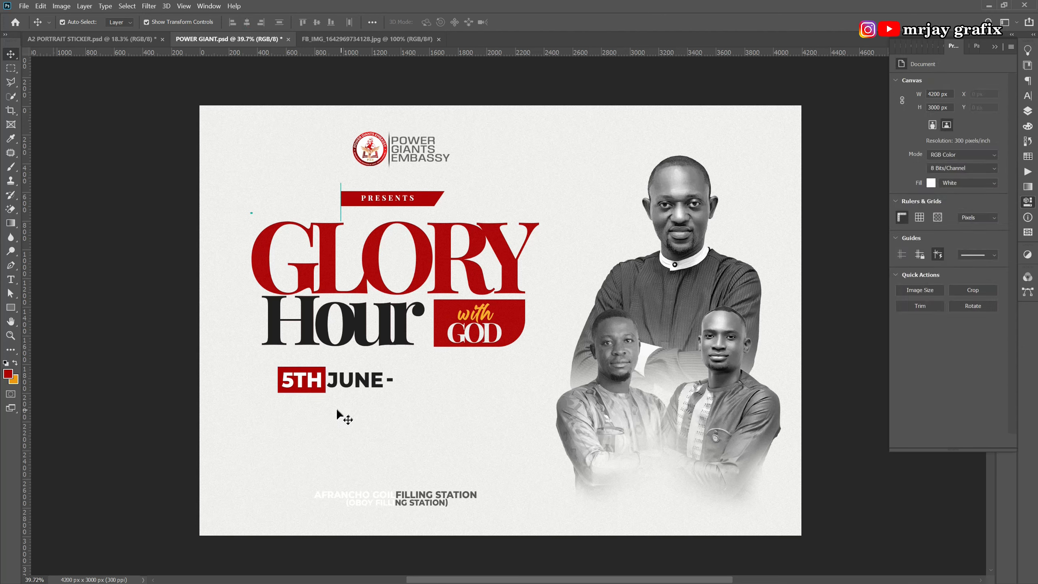
click(378, 383)
click(373, 404)
click(289, 383)
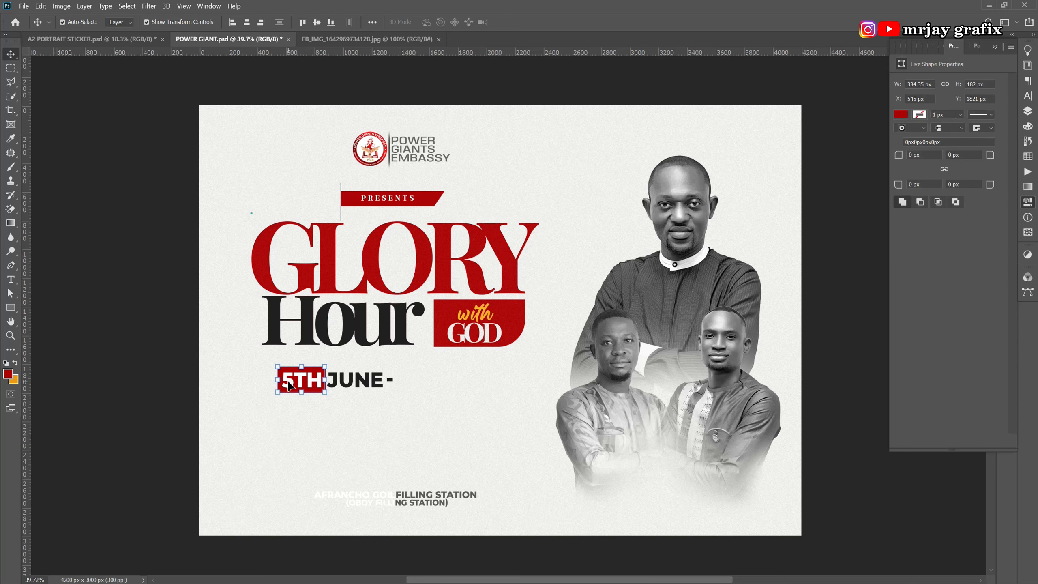
key(ctrl)
drag(289, 385, 409, 390)
click(385, 436)
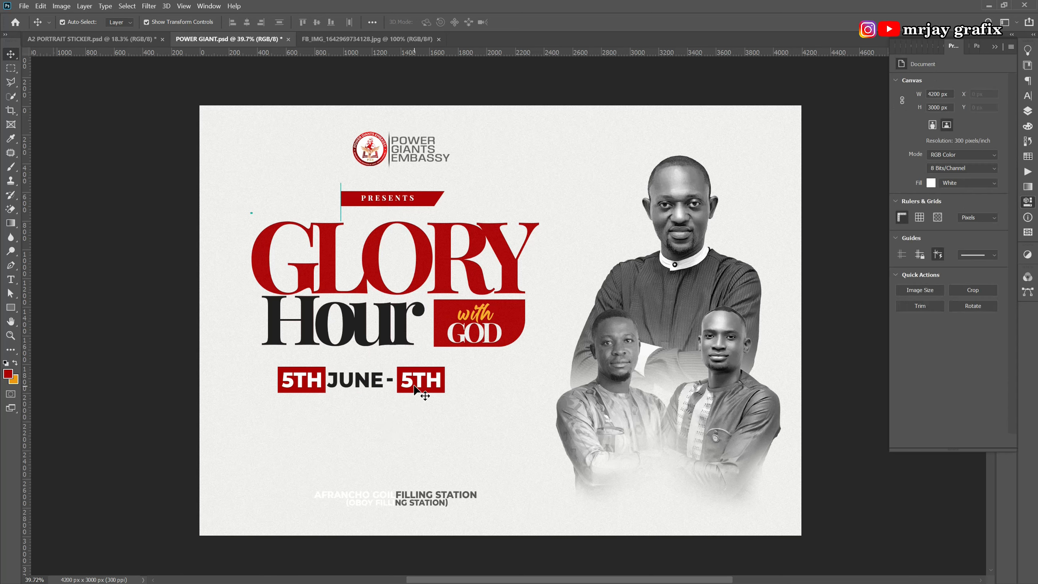
Retype the copied box's text as 10TH.
double_click(411, 383)
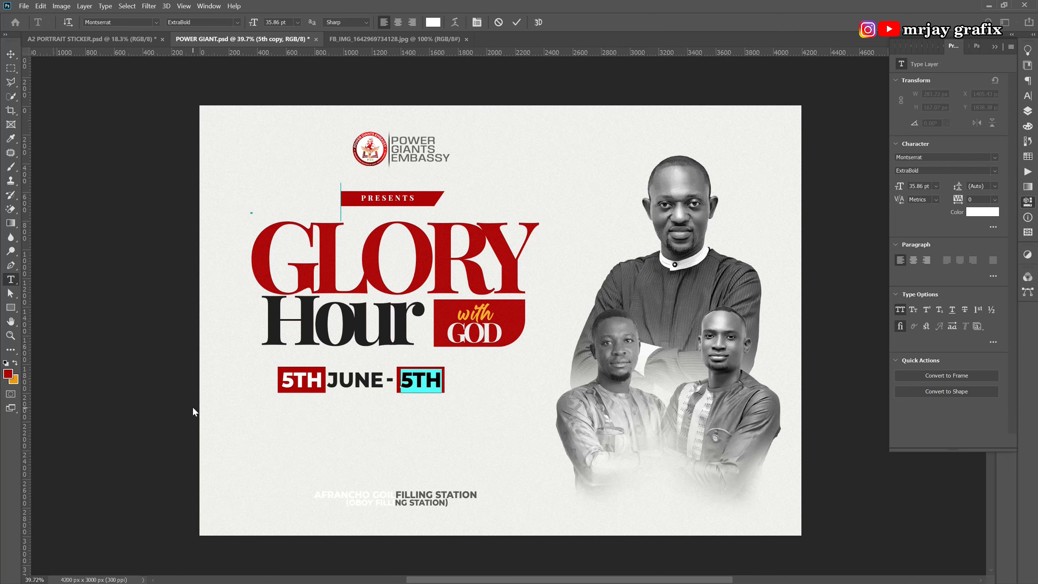
text(1)
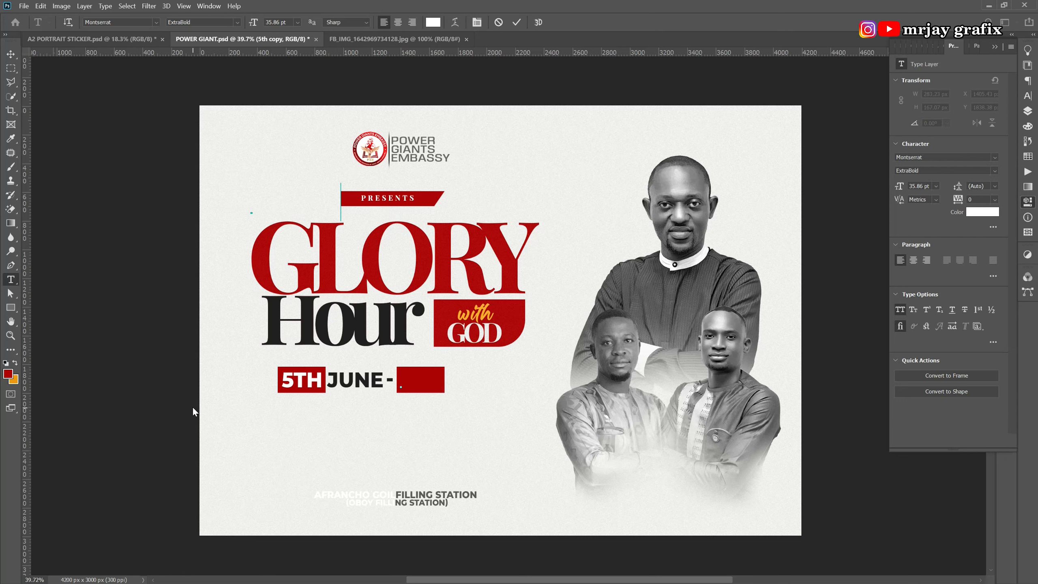
text(10TH)
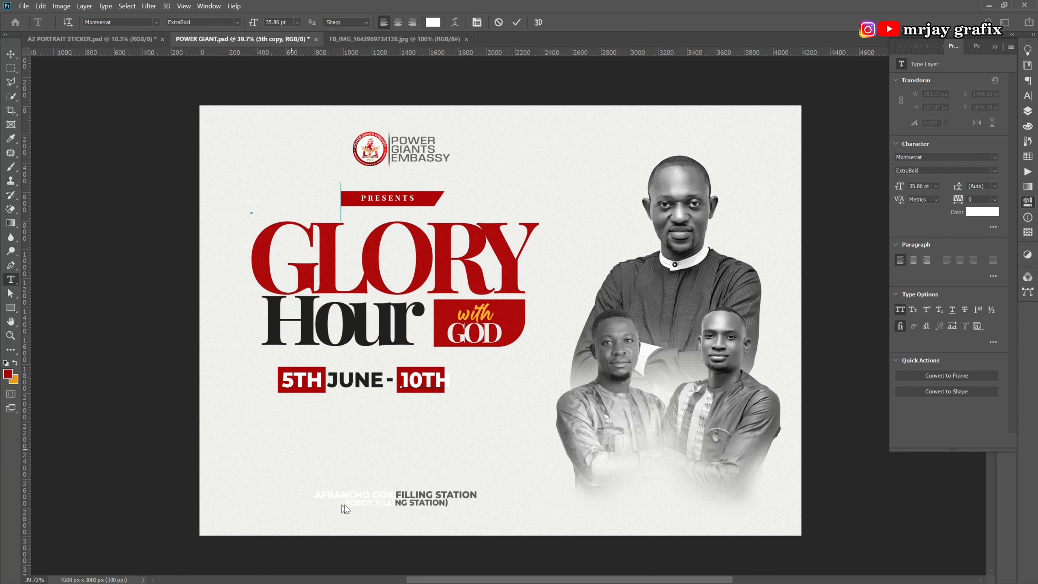
click(515, 22)
Widen the red box behind 10TH to fit its text.
key(v)
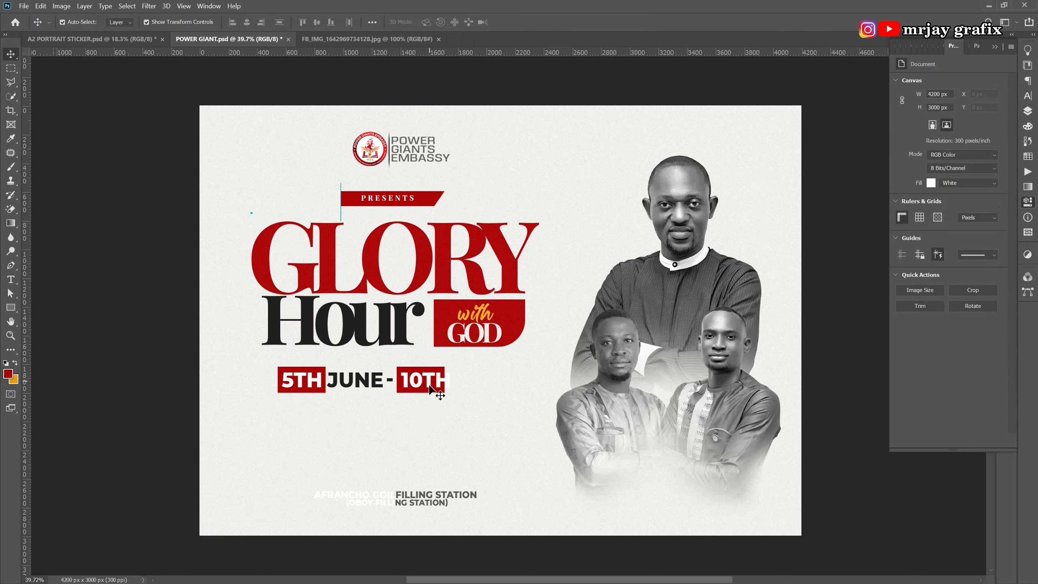
click(442, 386)
drag(446, 381, 454, 377)
key(Return)
click(309, 451)
Scale the whole 5TH JUNE - 10TH row down to about 83%.
drag(264, 362, 469, 401)
drag(368, 393, 347, 382)
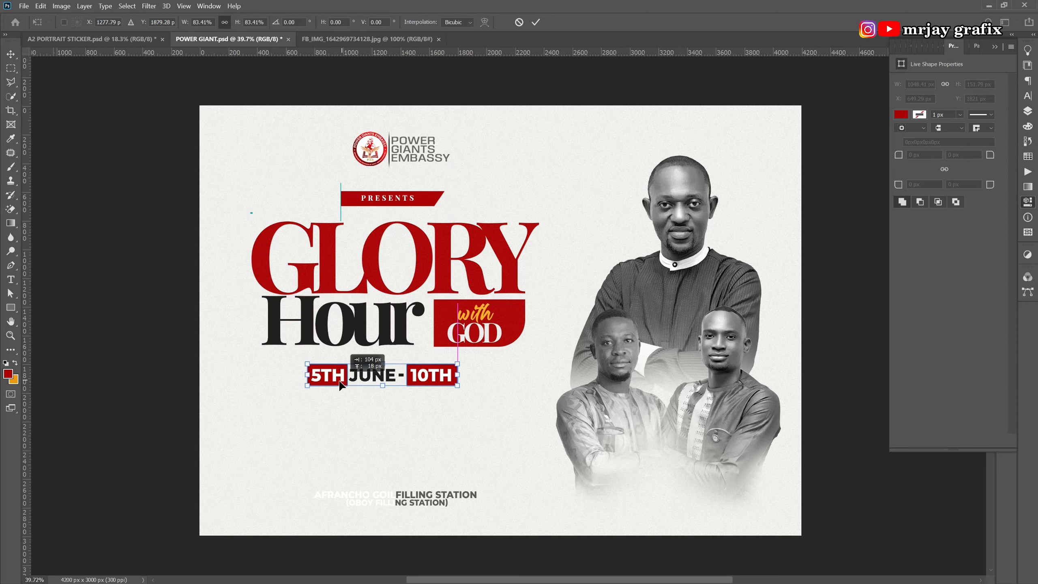
click(112, 436)
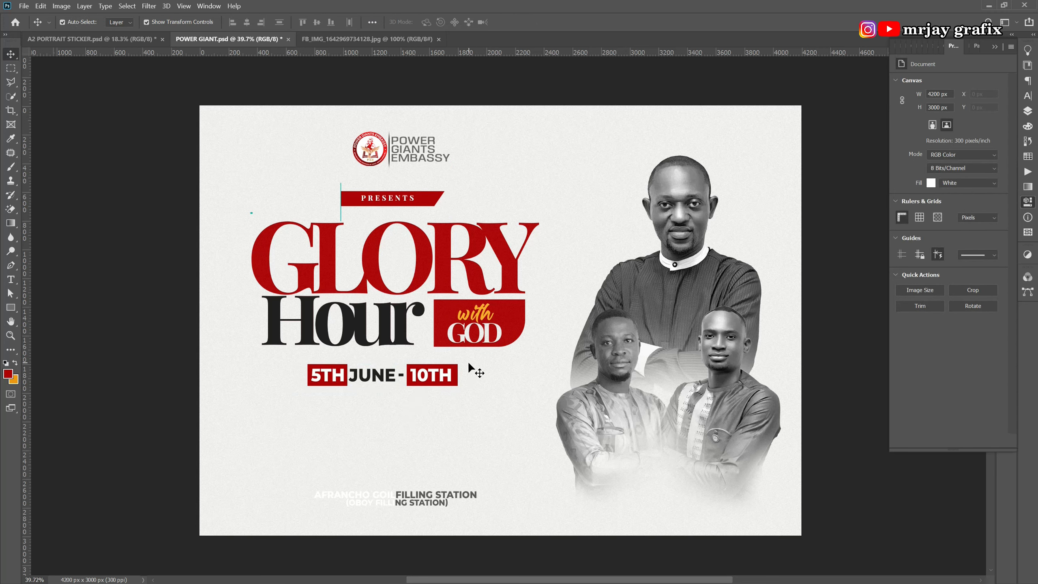
click(377, 375)
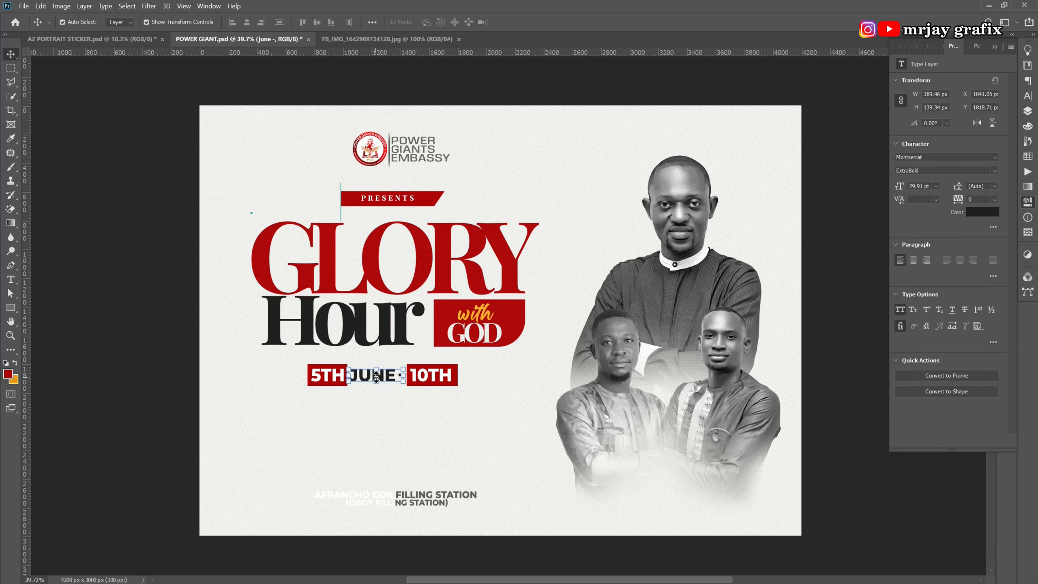
Copy 'JUNE -' to after 10TH and retype it as JULY.
drag(365, 378, 473, 378)
key(Return)
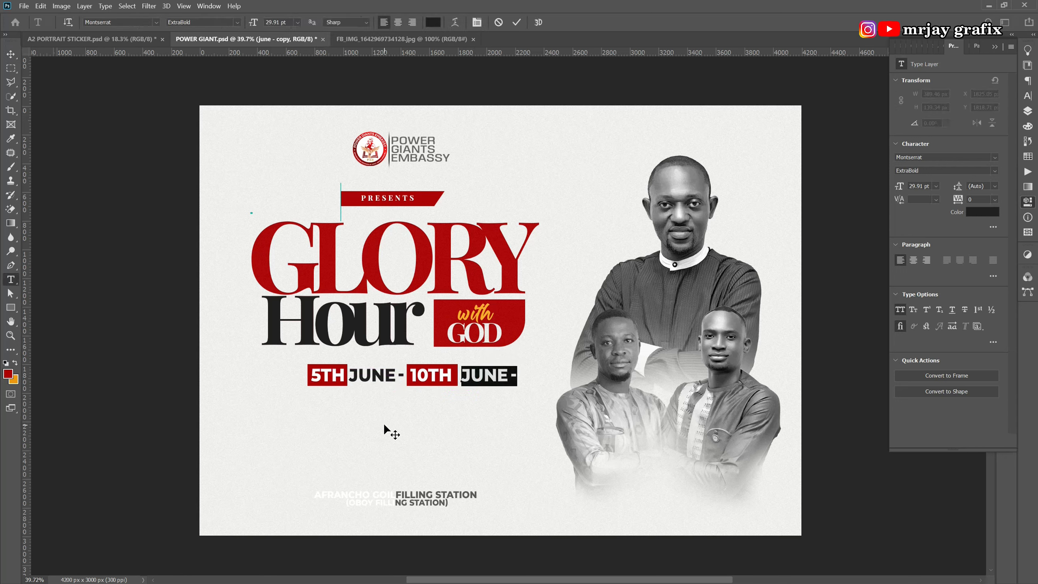
text(JULY)
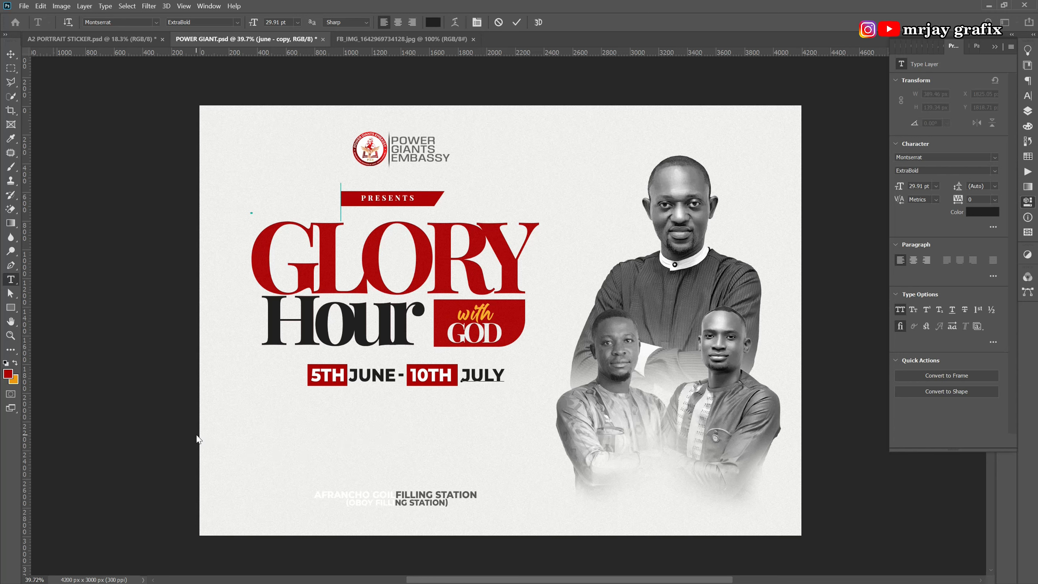
key(ctrl+Return)
key(v)
Shift the date row left and raise the filling-station address toward it.
drag(283, 360, 430, 384)
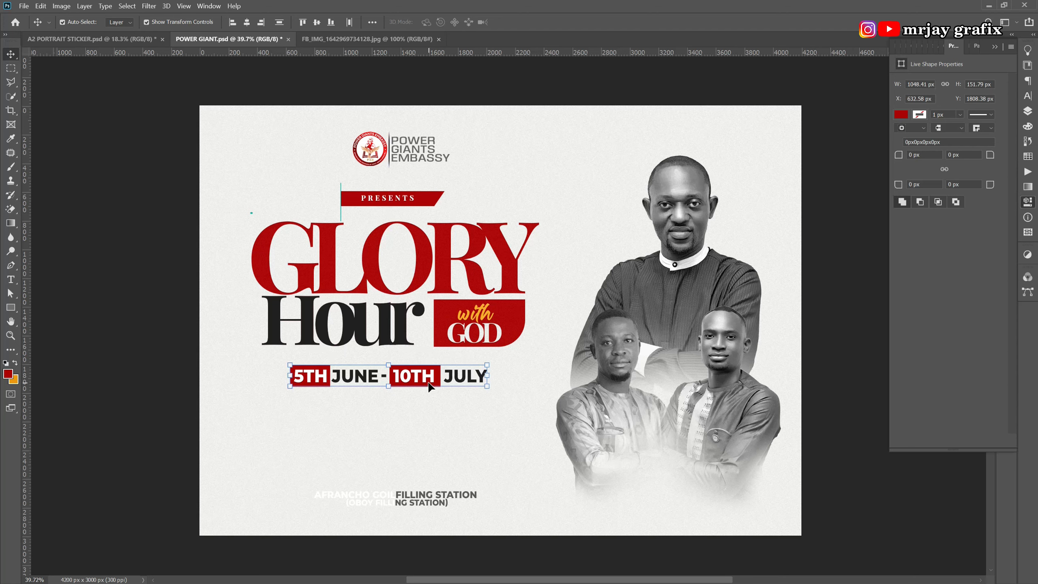
click(216, 487)
click(343, 498)
drag(344, 498, 338, 472)
click(202, 457)
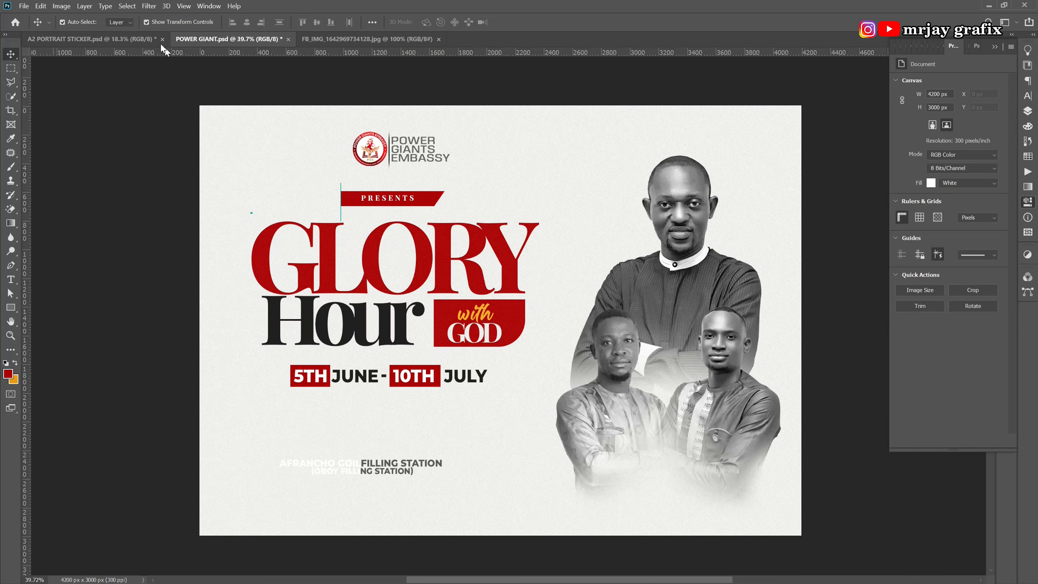
In the Passover poster, select the EACH NIGHT, 6:00PM, 8:30AM ON SUNDAY and PROMPT text layers.
click(146, 38)
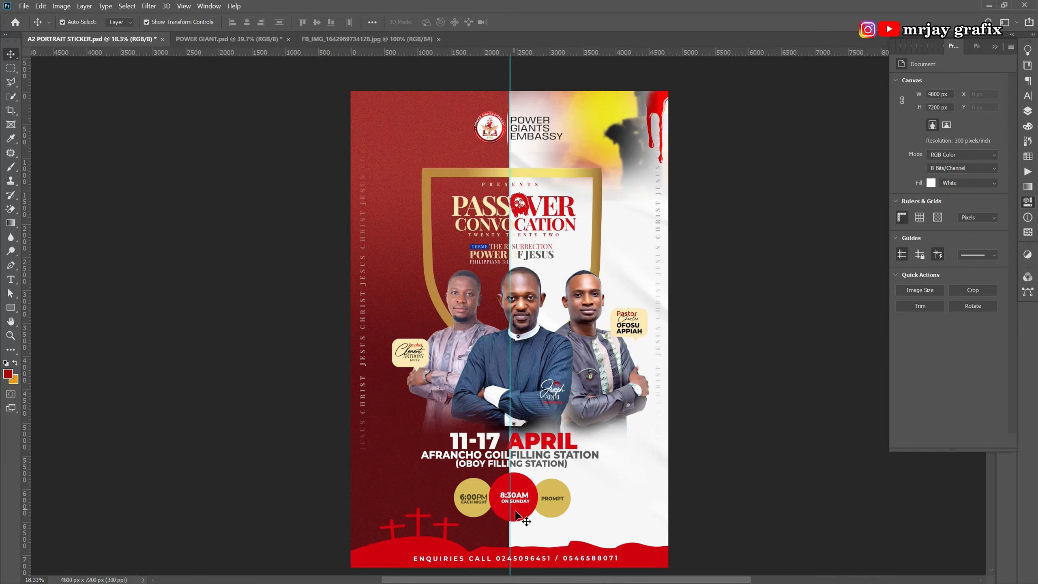
scroll(465, 511, up, 2)
scroll(458, 505, up, 1)
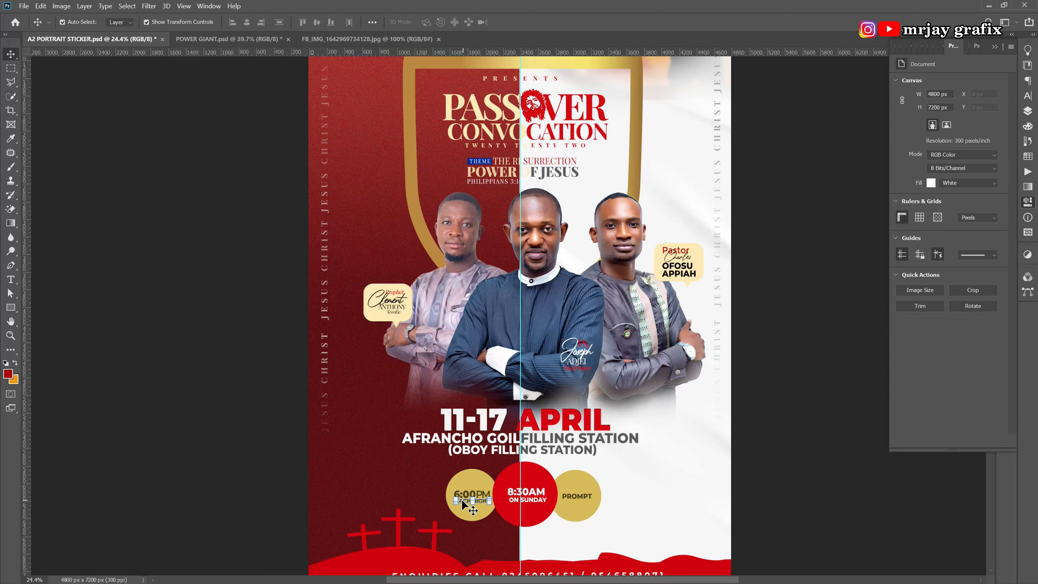
click(461, 498)
scroll(471, 484, up, 3)
scroll(471, 484, up, 2)
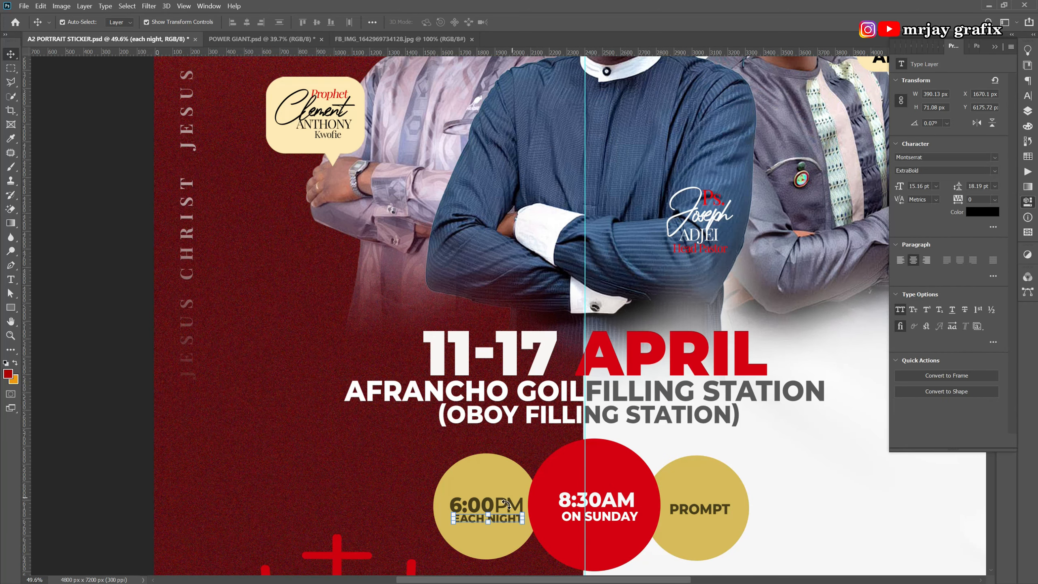
shift+click(497, 502)
shift+click(574, 507)
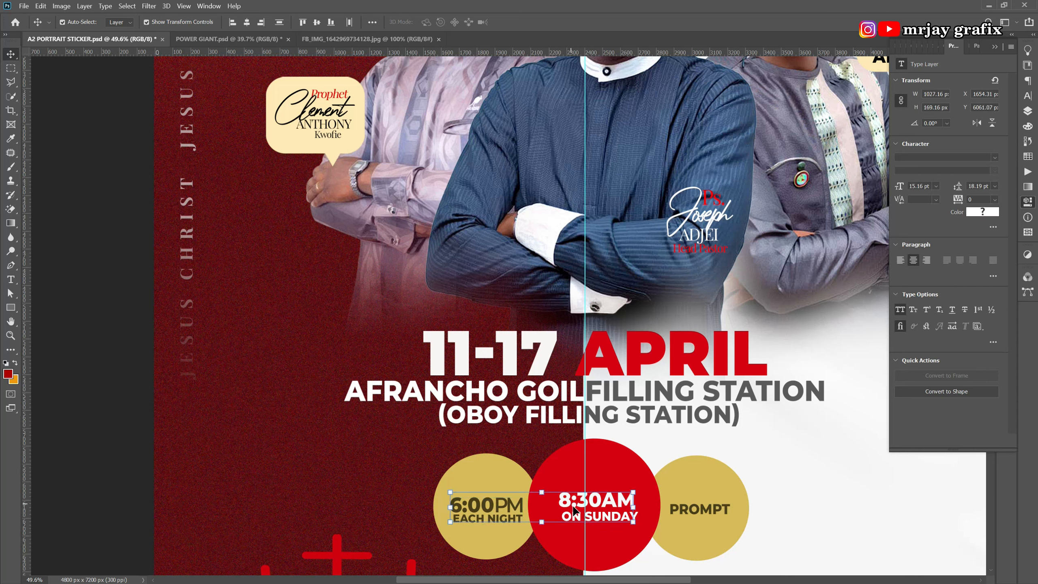
shift+click(679, 518)
Drag the service-time texts into the Glory Hour flyer and scale them down.
drag(617, 509, 342, 425)
drag(229, 422, 279, 422)
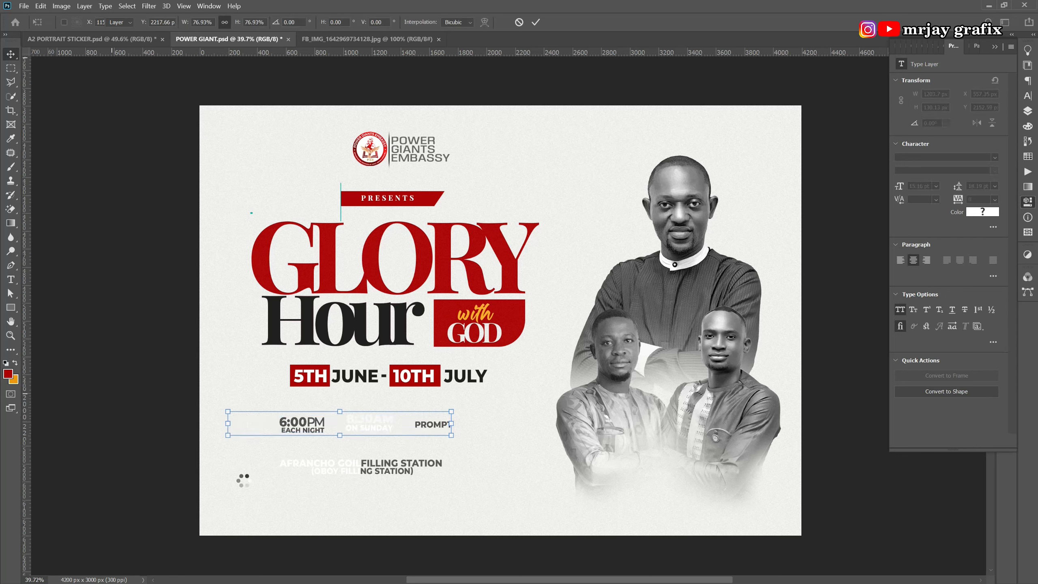
key(Return)
click(345, 540)
Make the 8:30AM ON SUNDAY text black (000000).
drag(365, 398, 360, 431)
click(973, 215)
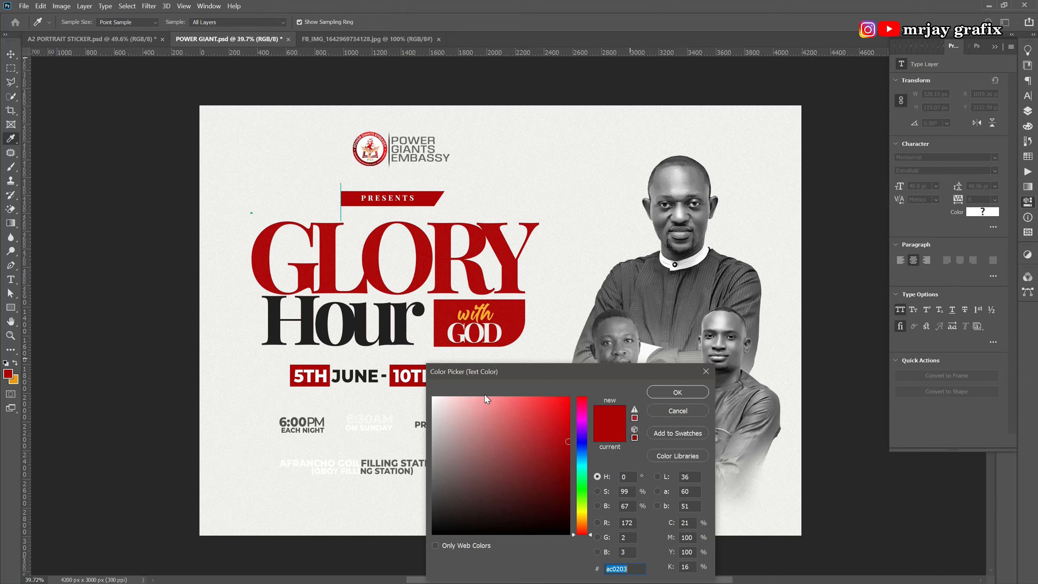
drag(457, 452, 417, 559)
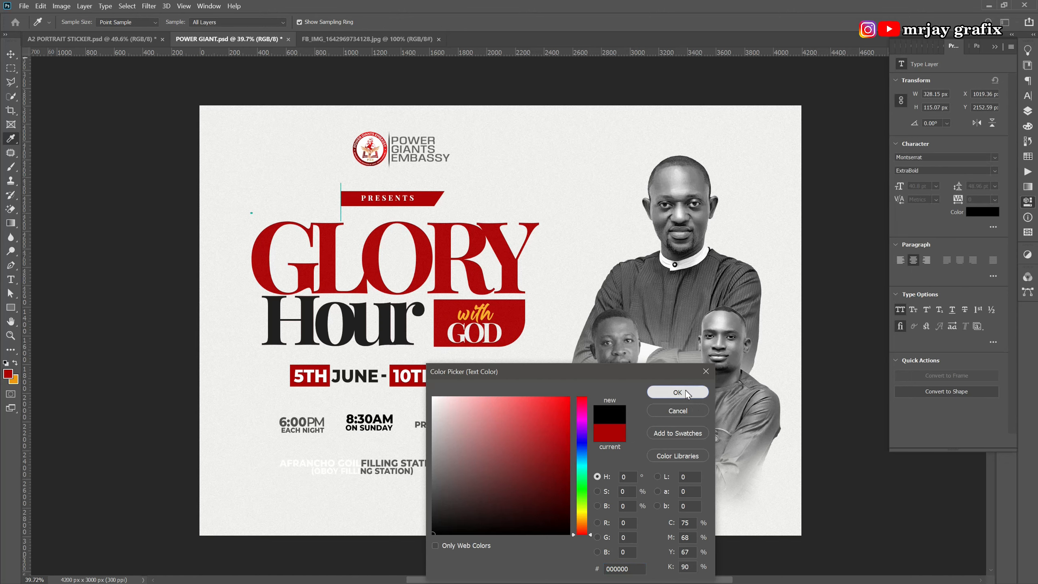
click(678, 392)
click(327, 548)
Lower the filling station address, move EACH NIGHT aside, and stack 8:30AM under 6:00PM.
scroll(382, 558, up, 3)
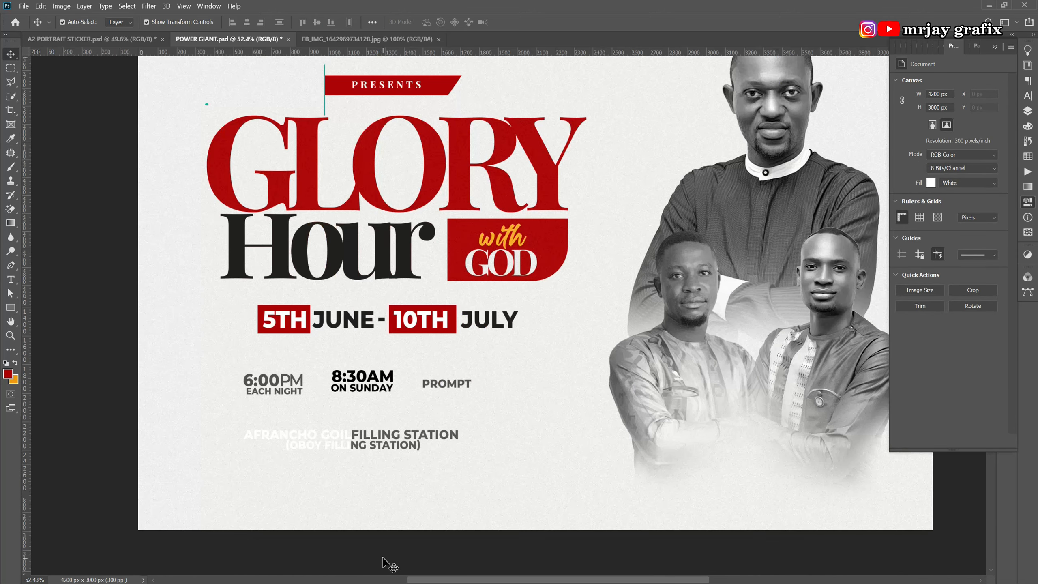
scroll(387, 565, up, 1)
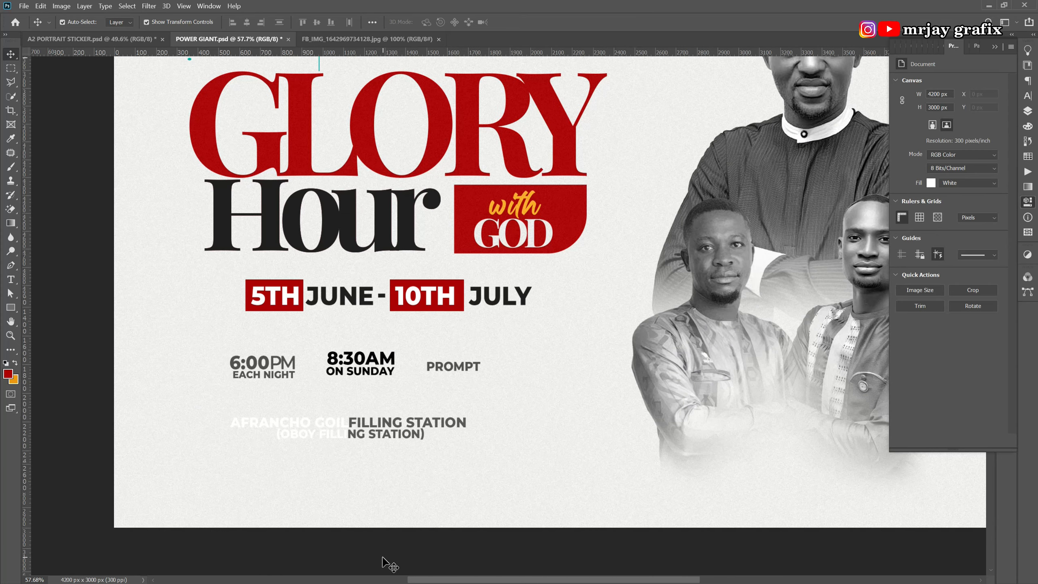
drag(295, 427, 296, 477)
drag(215, 352, 375, 429)
mouse_move(255, 362)
mouse_down()
mouse_move(262, 379)
mouse_move(268, 350)
mouse_up()
drag(331, 366, 256, 368)
click(242, 446)
scroll(284, 323, up, 5)
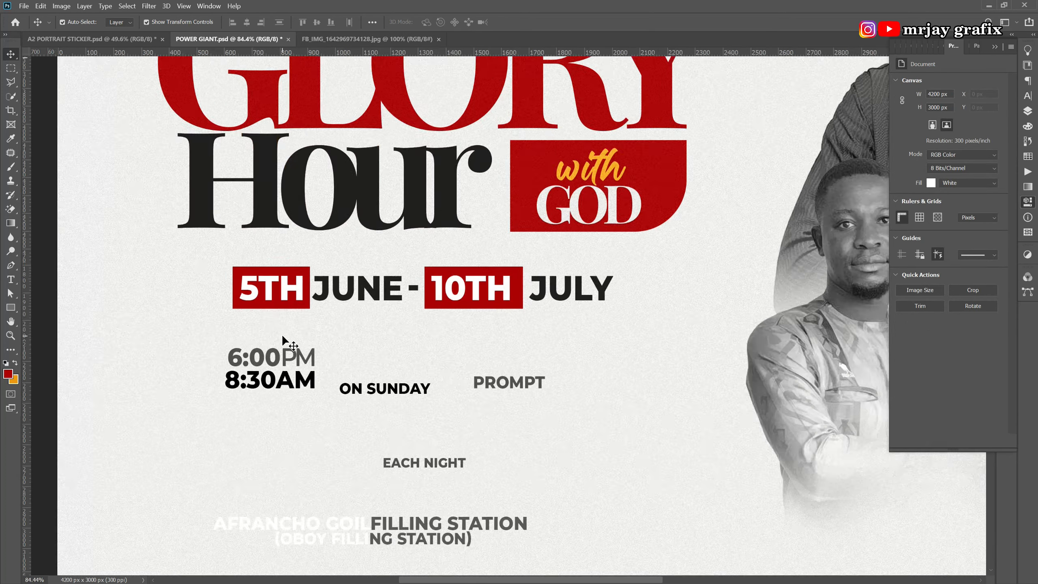
scroll(289, 336, down, 3)
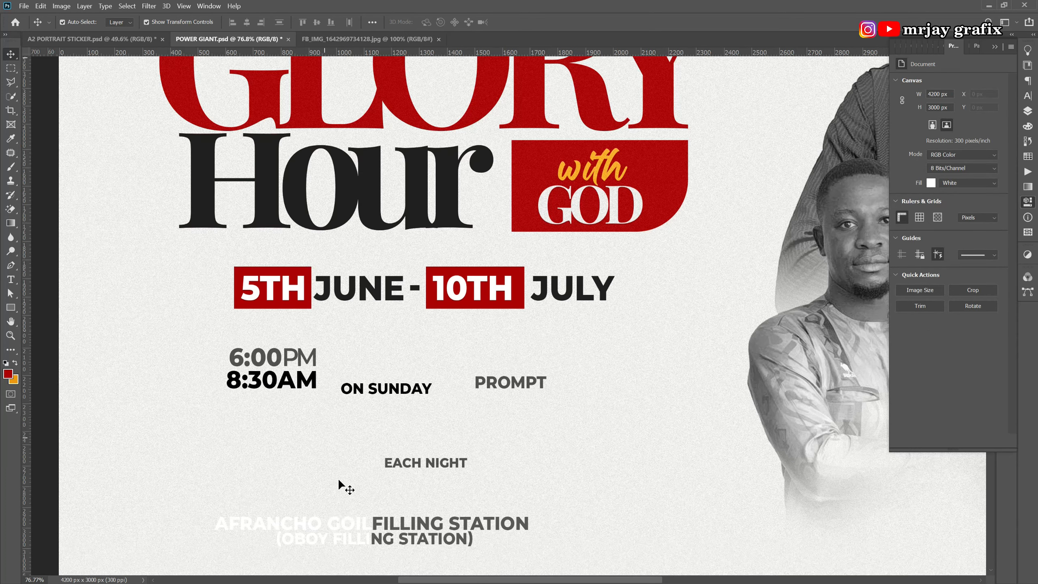
Break EACH NIGHT into two lines, EACH above NIGHT.
double_click(413, 465)
click(431, 461)
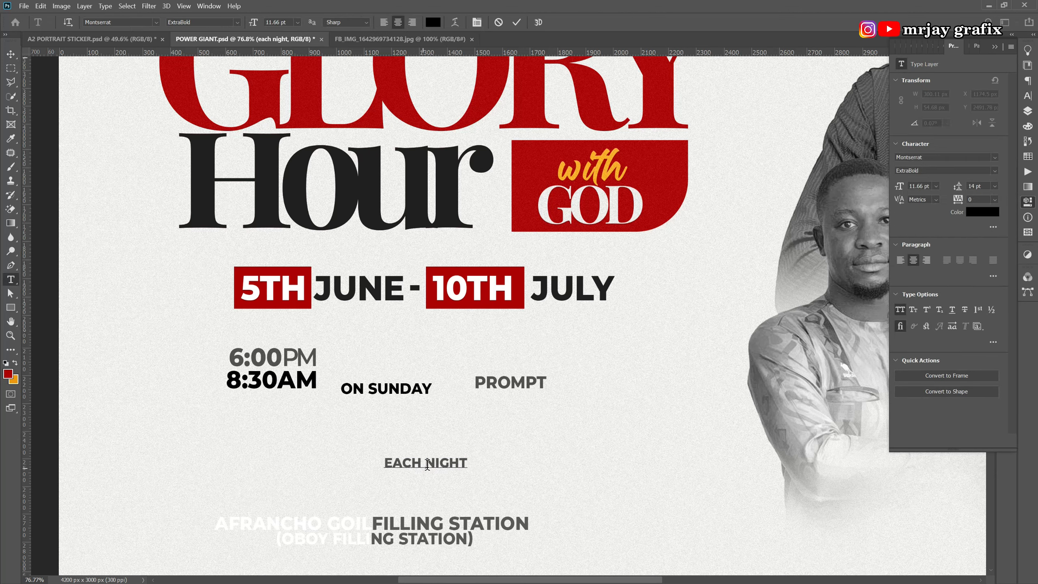
click(423, 465)
key(Return)
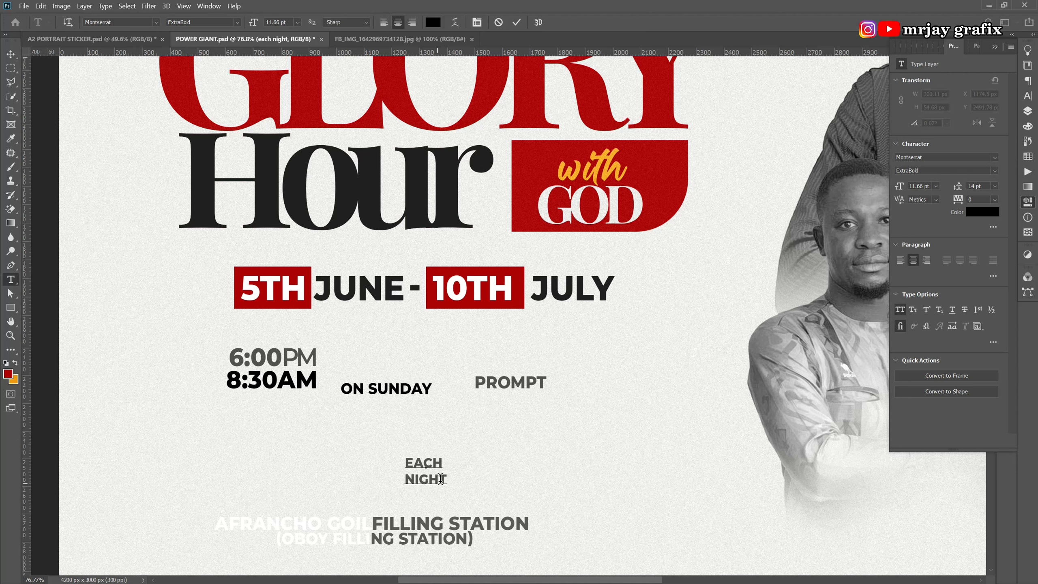
key(ctrl+a)
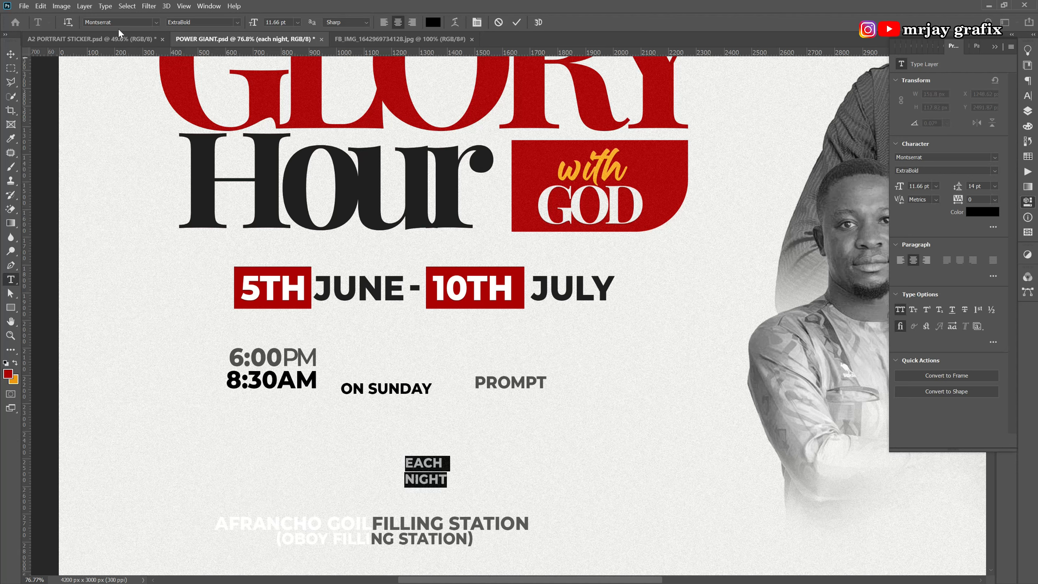
Set the EACH NIGHT text font to Calibri Bold.
click(124, 22)
text(cali)
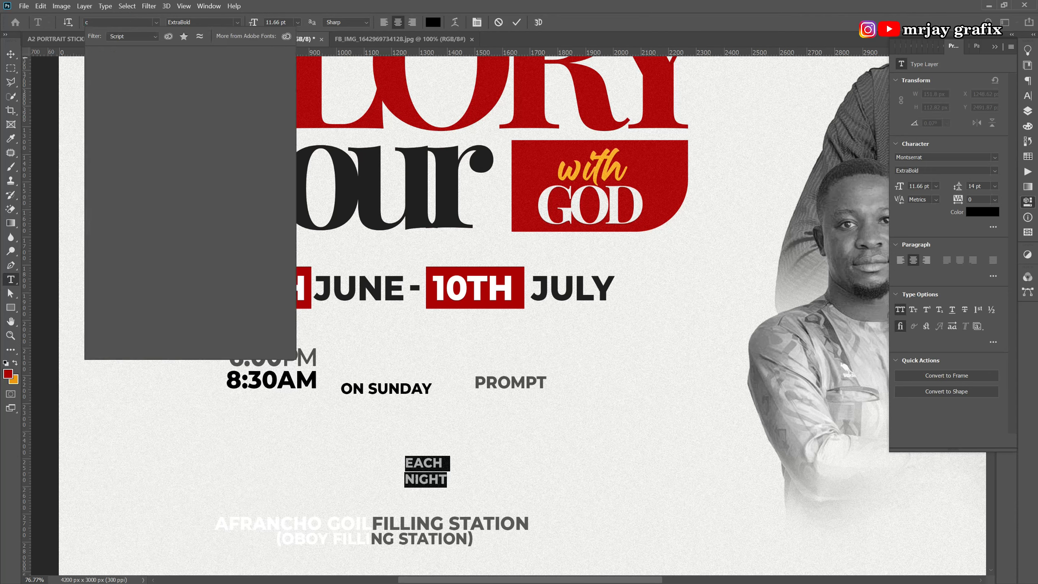
click(134, 36)
click(128, 45)
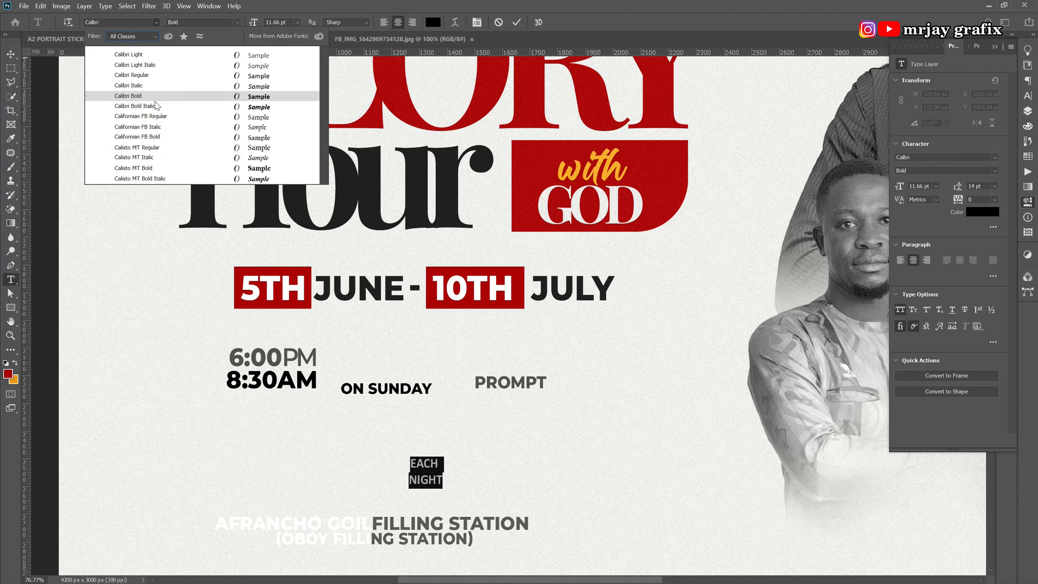
click(155, 101)
Turn off All Caps, tighten the leading, and move 'each night' beside 6:00PM.
click(1028, 111)
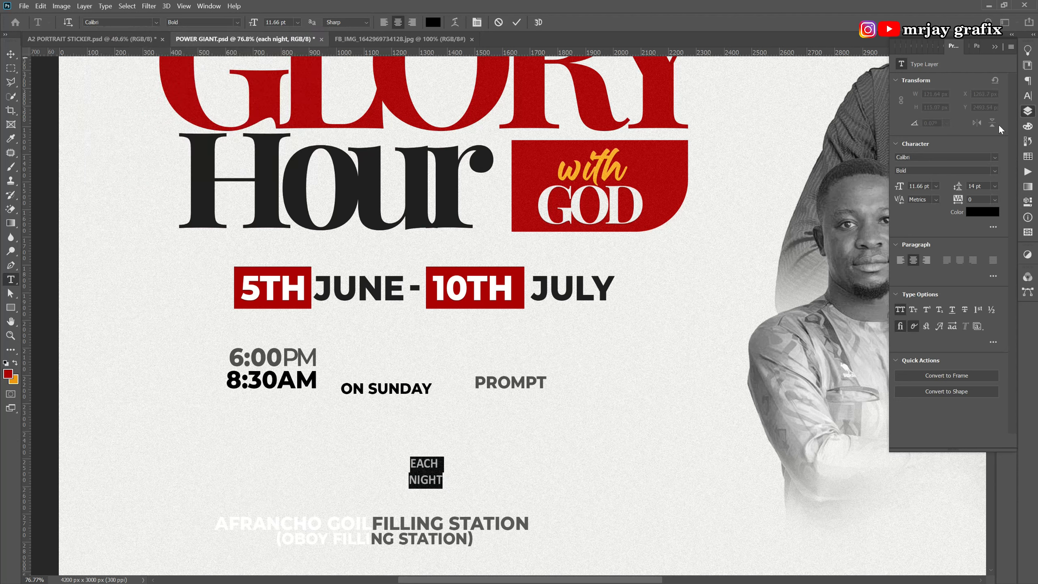
click(1028, 96)
click(939, 126)
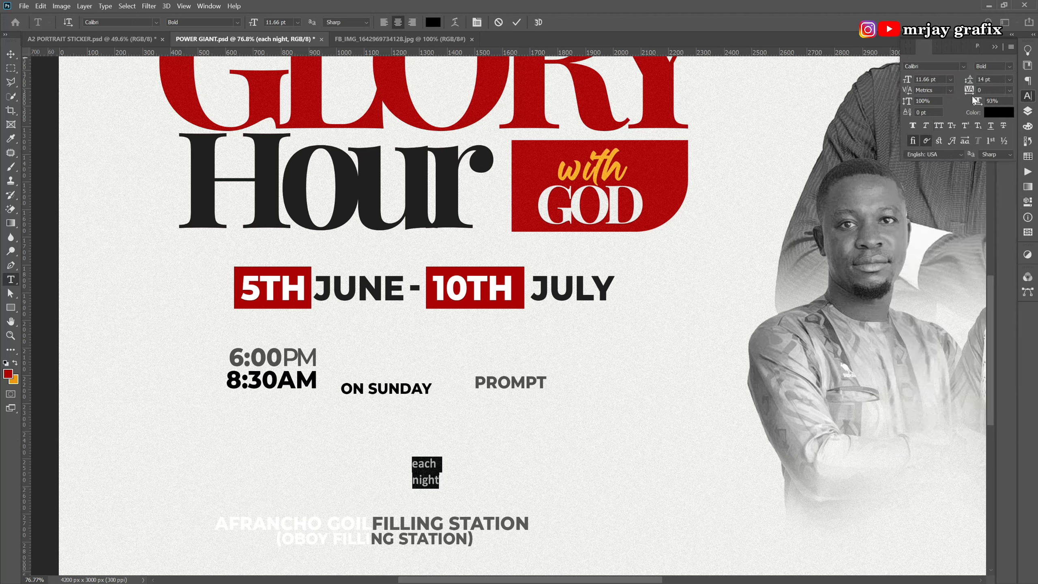
drag(971, 84, 969, 85)
key(ctrl+Return)
key(v)
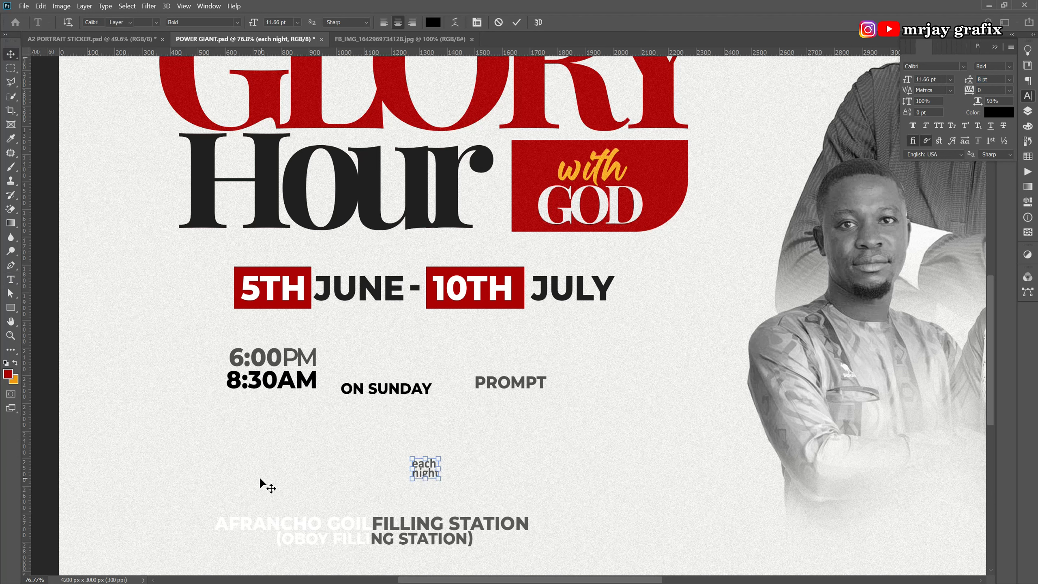
drag(422, 468, 334, 359)
Turn off All Caps on ON SUNDAY and set it to Calibri Bold.
click(273, 458)
click(387, 393)
double_click(373, 394)
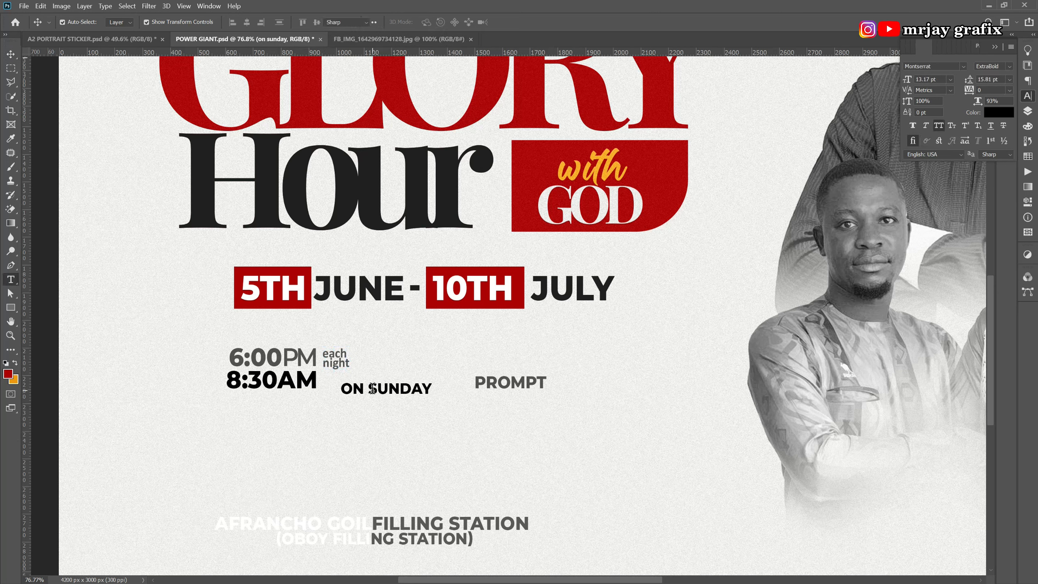
click(938, 126)
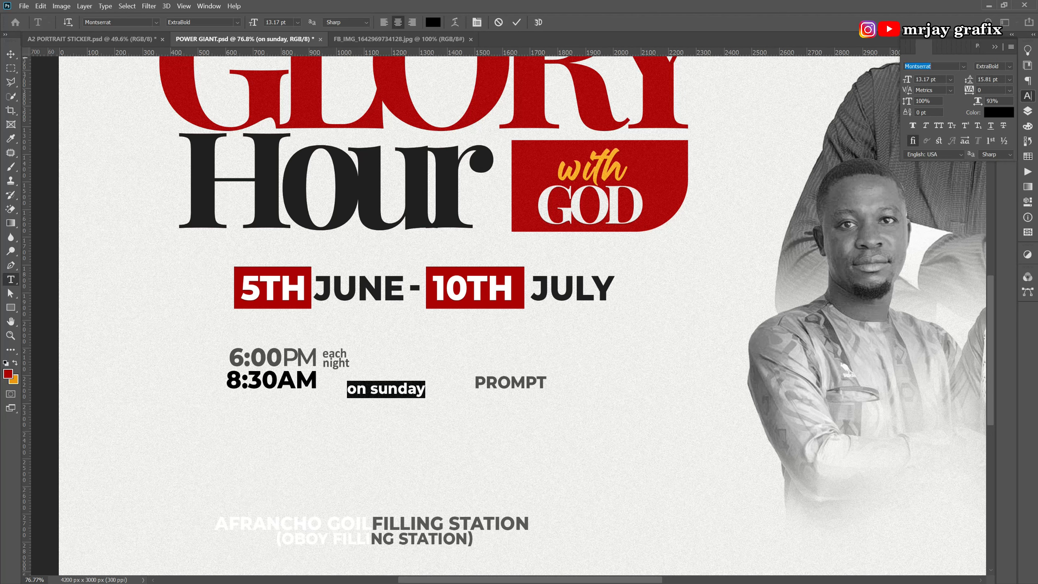
text(cali)
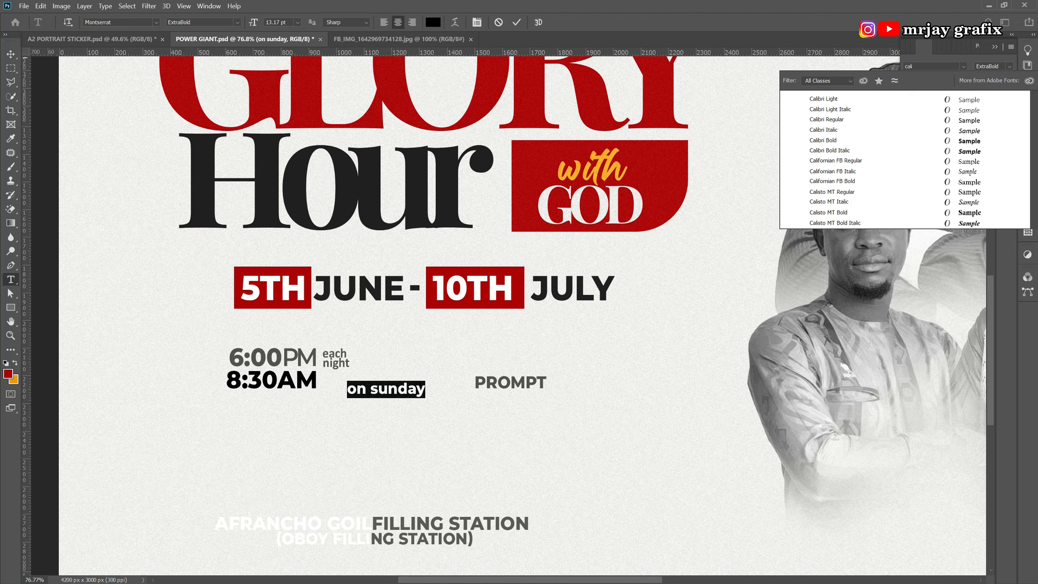
click(937, 141)
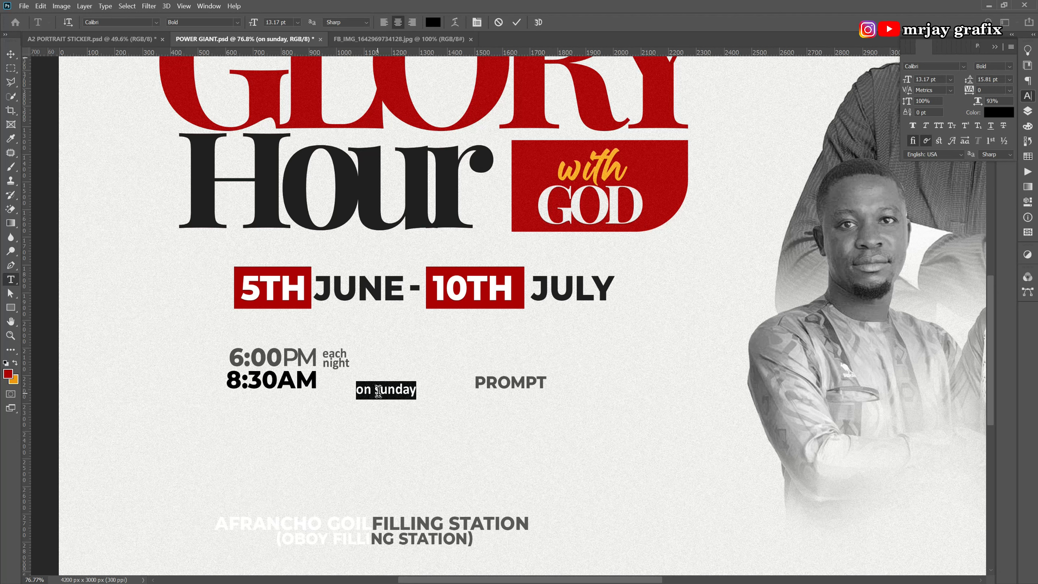
Break 'on sunday' into two lines with 'sunday' below 'on'.
click(395, 389)
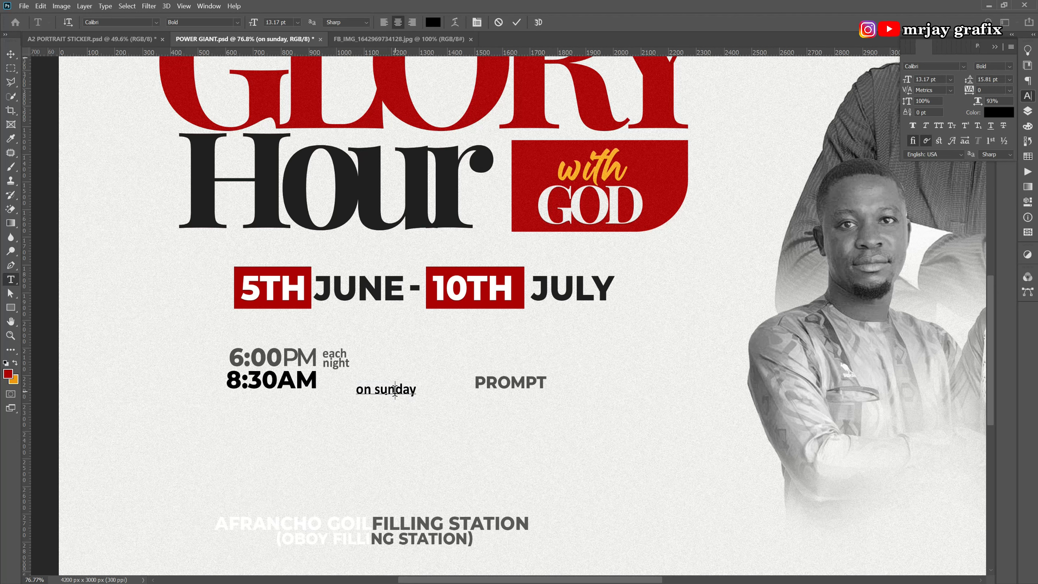
key(Return)
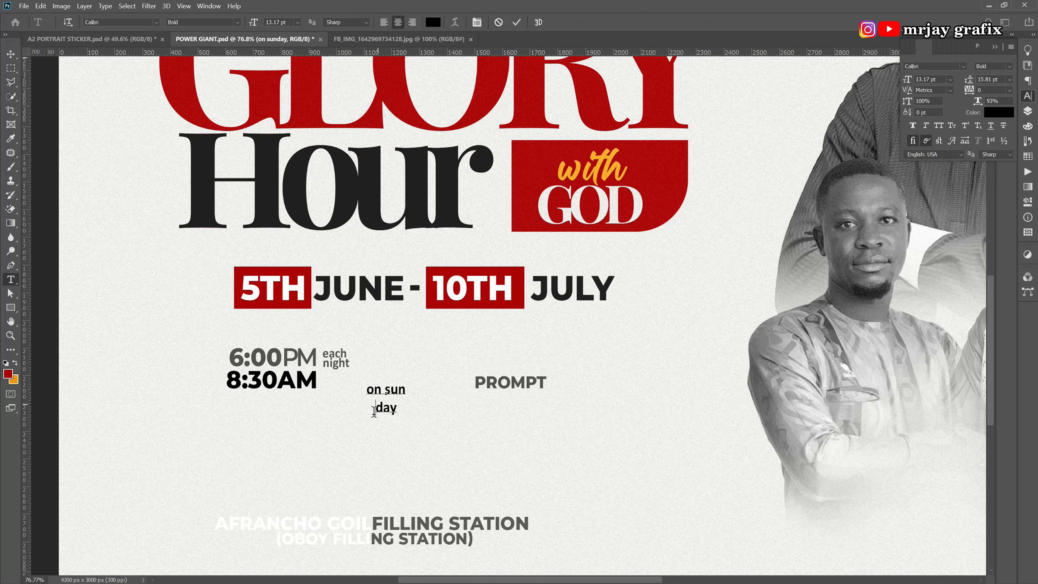
key(BackSpace)
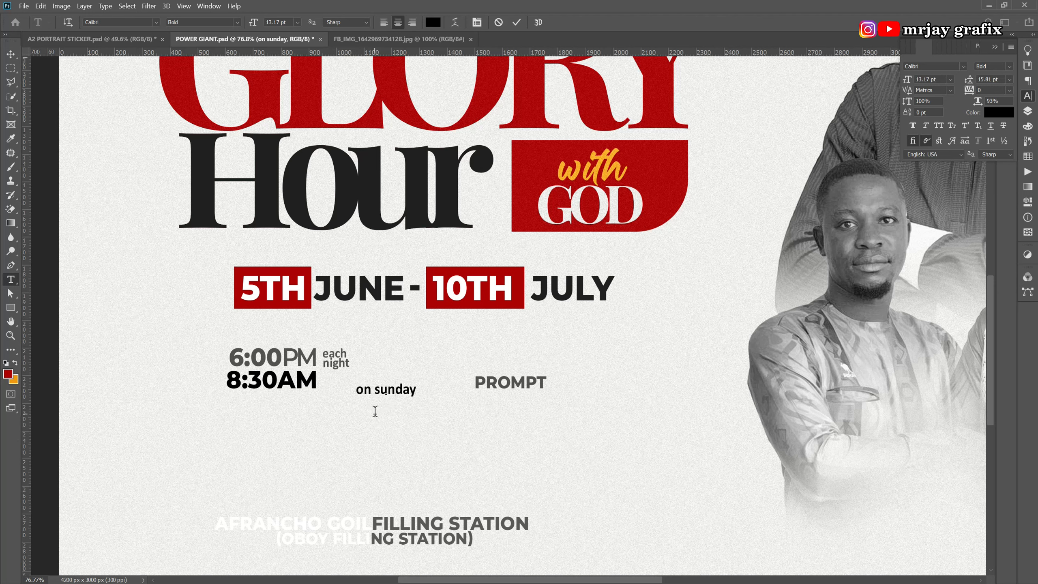
click(371, 392)
key(Return)
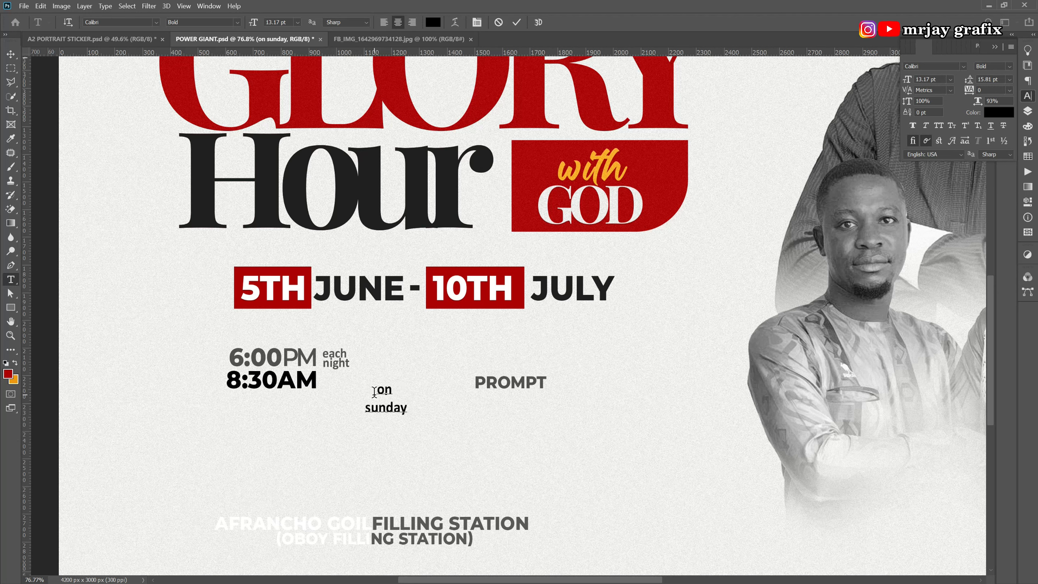
Enlarge 'on' to about 20 pt, tighten the leading, and left-align the text.
drag(373, 387, 403, 387)
drag(907, 86, 911, 87)
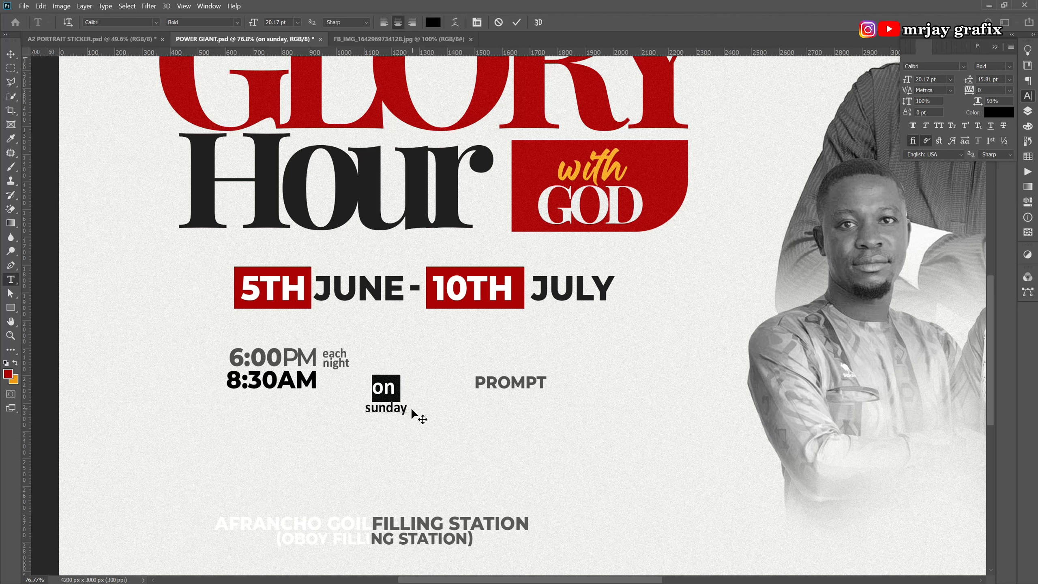
drag(407, 410, 360, 375)
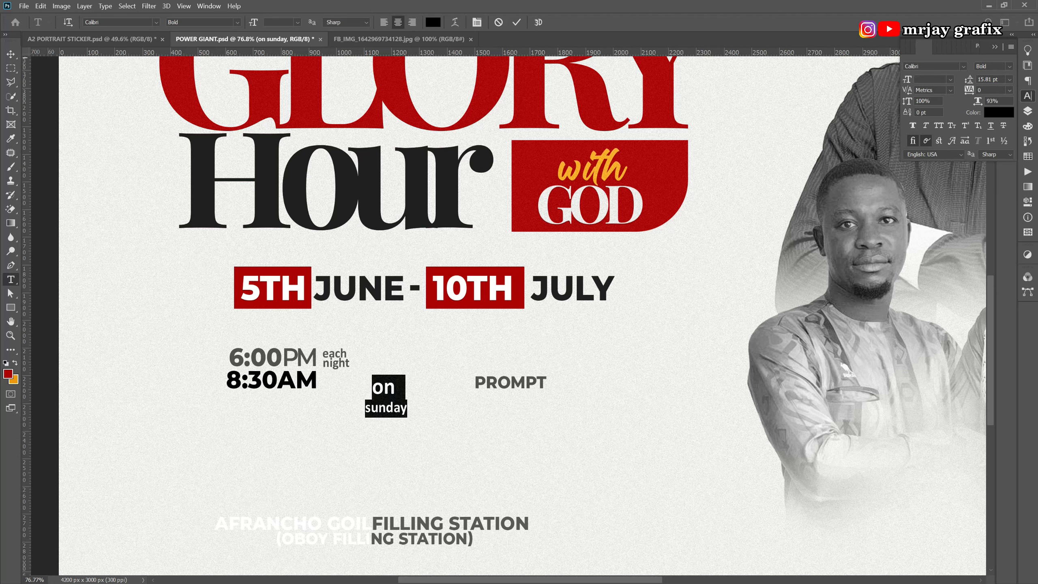
drag(967, 84, 967, 85)
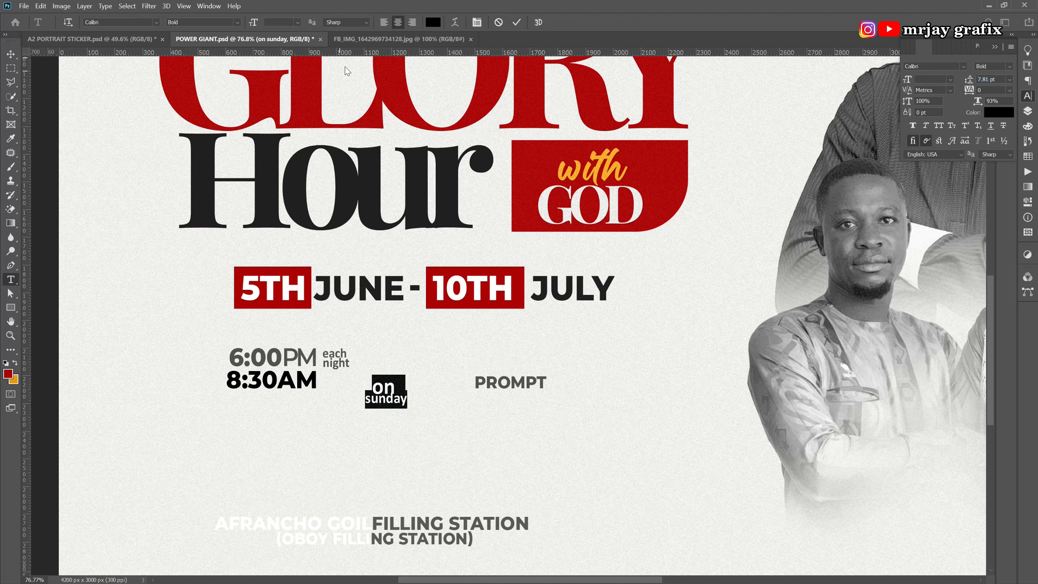
click(385, 25)
Shrink 'sunday' to about 9 pt and capitalise it to 'Sunday'.
click(273, 397)
key(v)
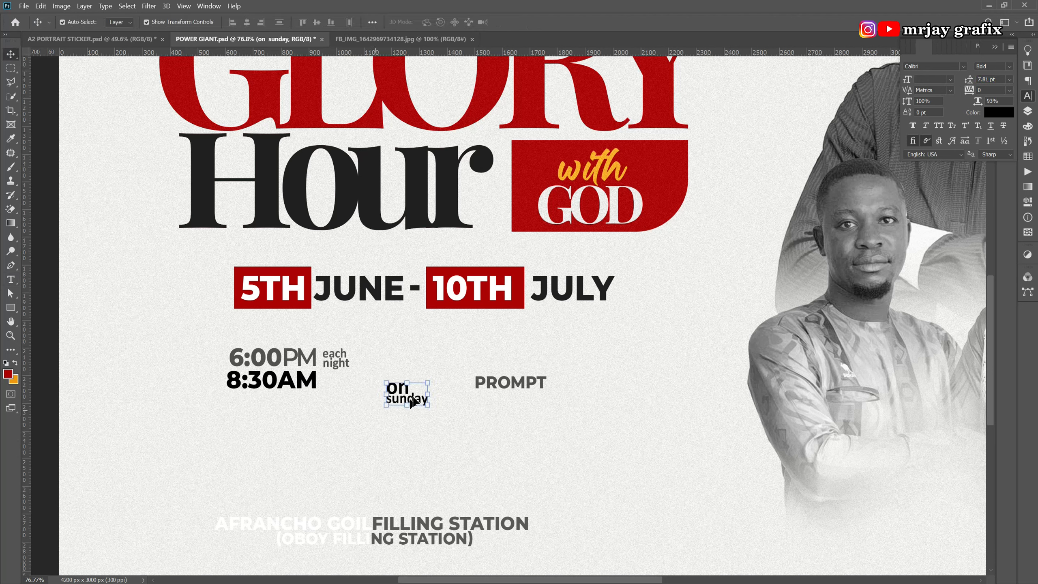
double_click(415, 400)
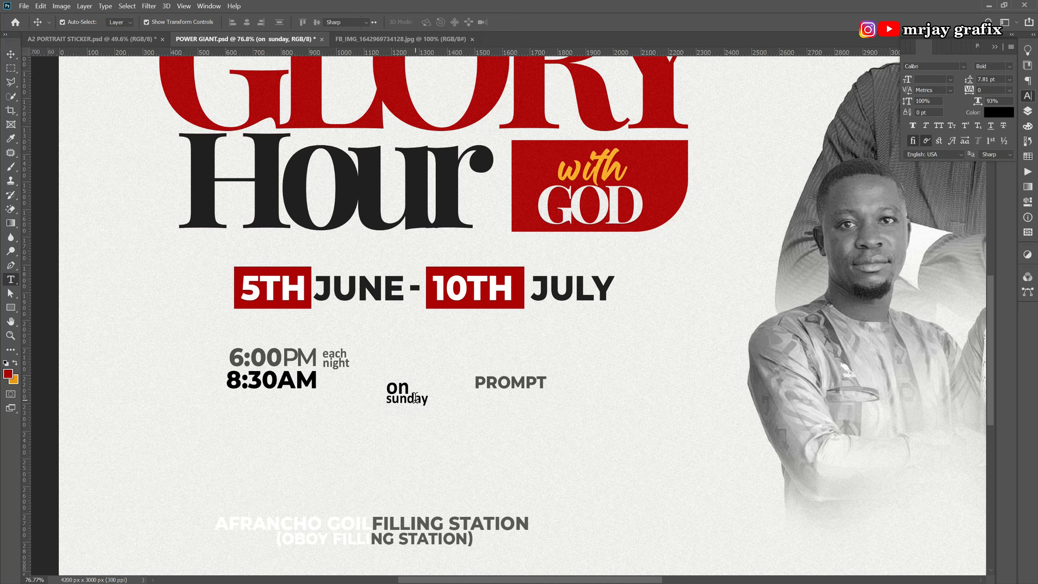
drag(429, 401, 370, 406)
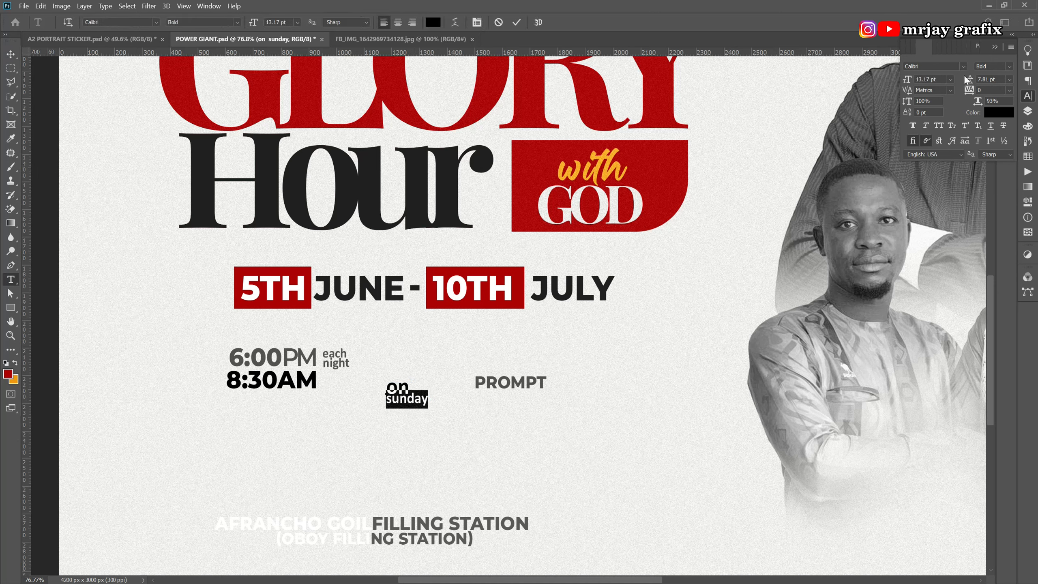
drag(915, 85, 908, 86)
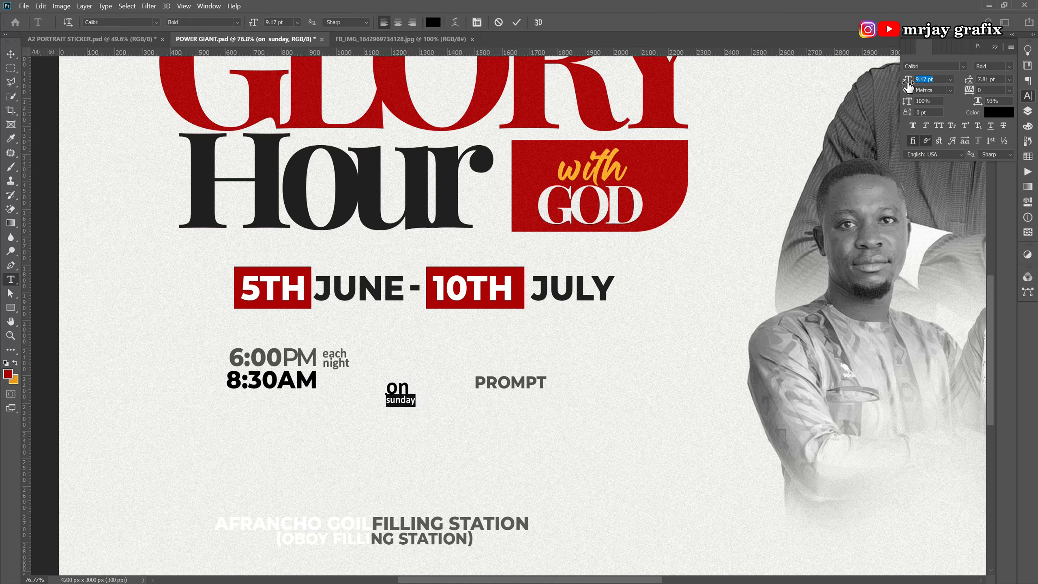
click(388, 401)
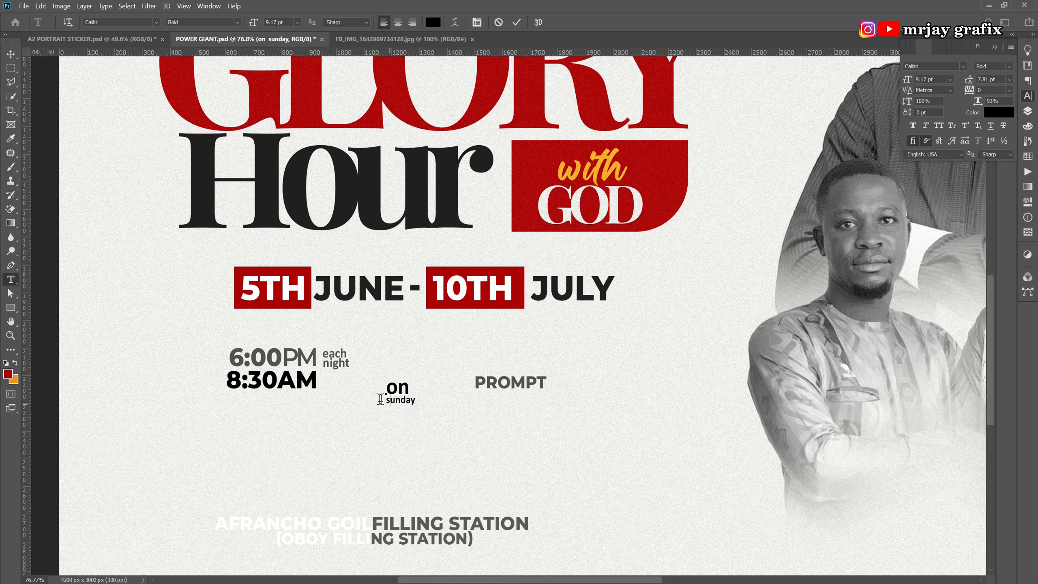
text(S)
Move 'on Sunday' beside 8:30AM.
click(136, 435)
key(v)
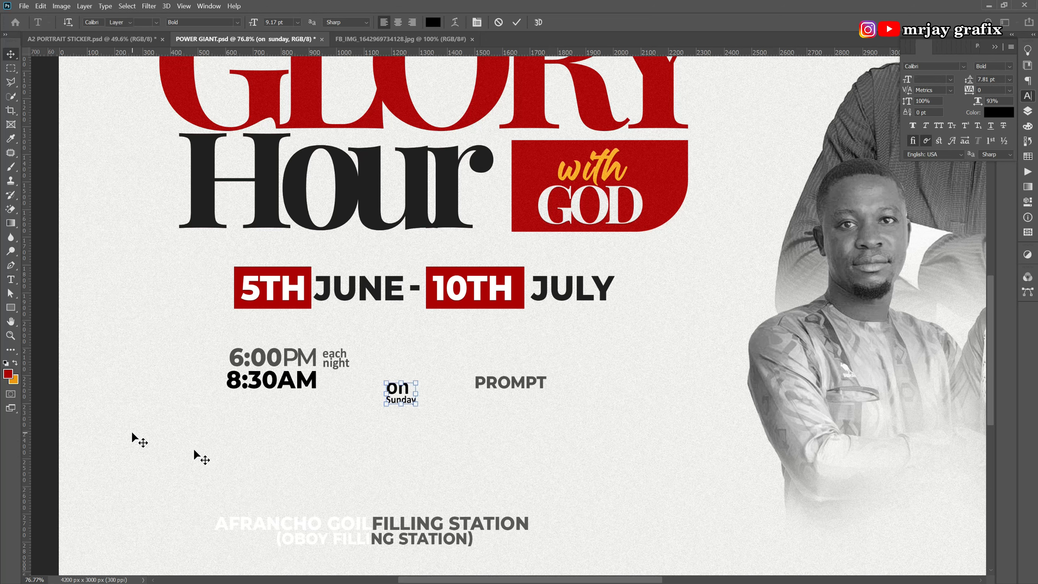
drag(404, 396, 337, 383)
click(348, 466)
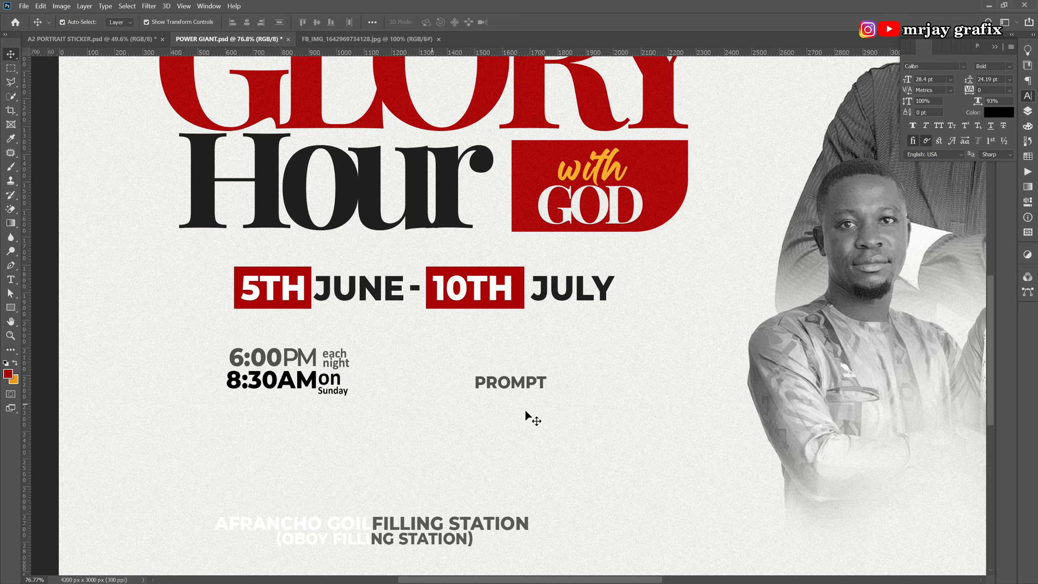
Move PROMPT just under 8:30AM.
click(497, 384)
drag(501, 384, 254, 401)
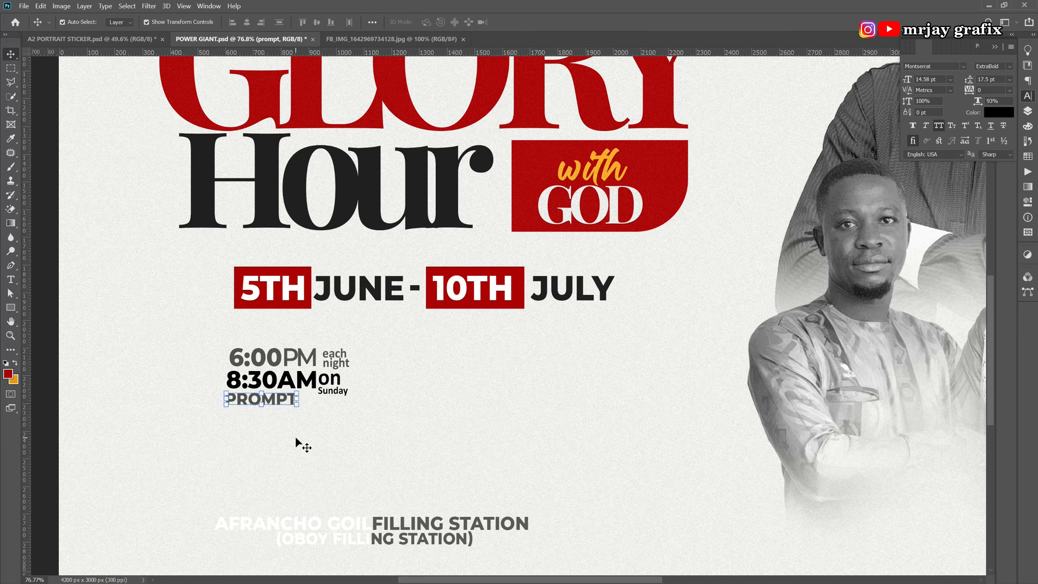
key(Up)
key(Up)
key(Up)
click(337, 459)
Draw a wide box beside the times, fill it black, and stack the address layer above it.
click(9, 309)
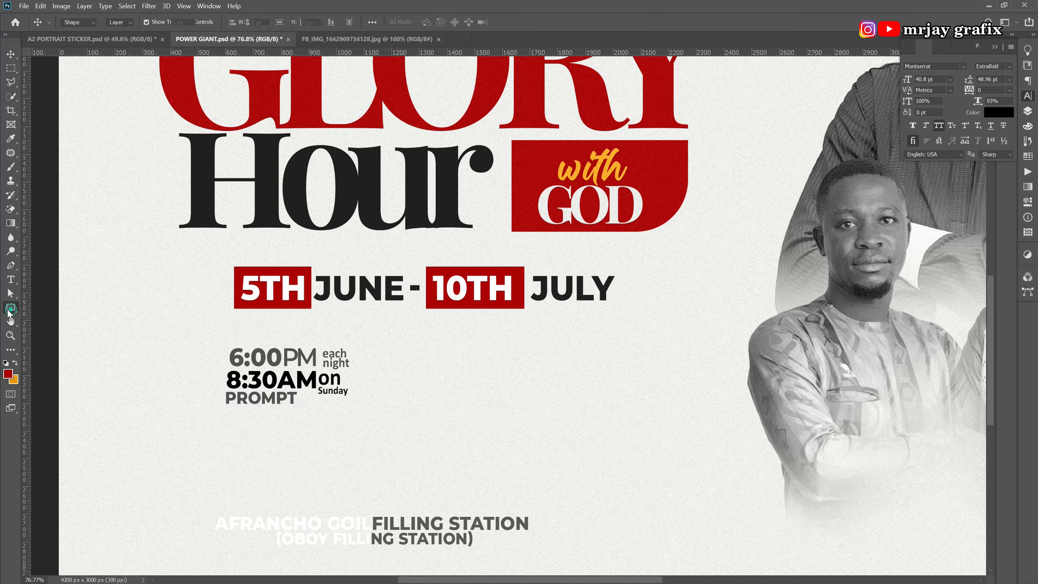
drag(362, 353, 605, 404)
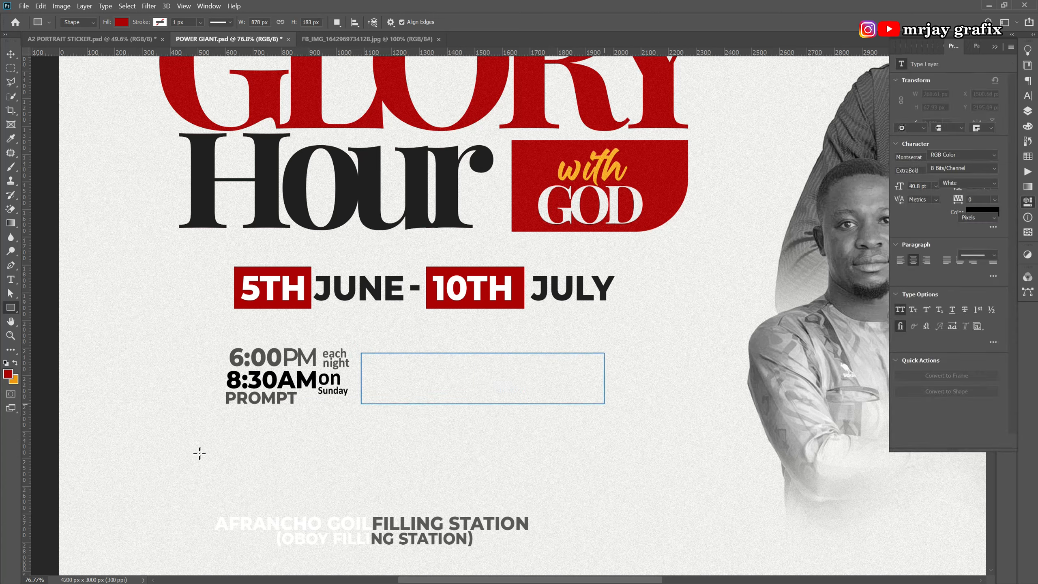
click(10, 53)
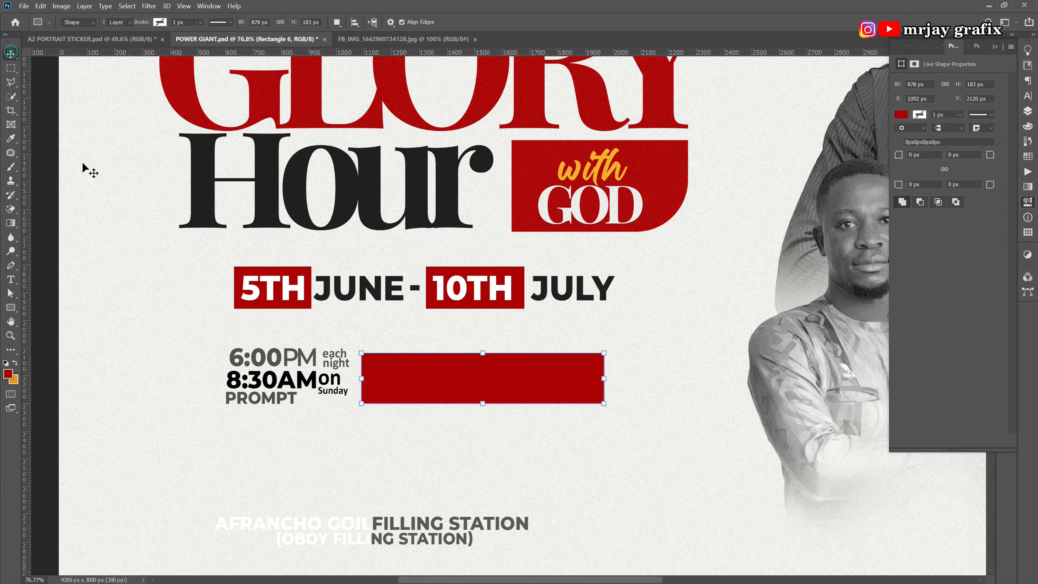
click(1025, 109)
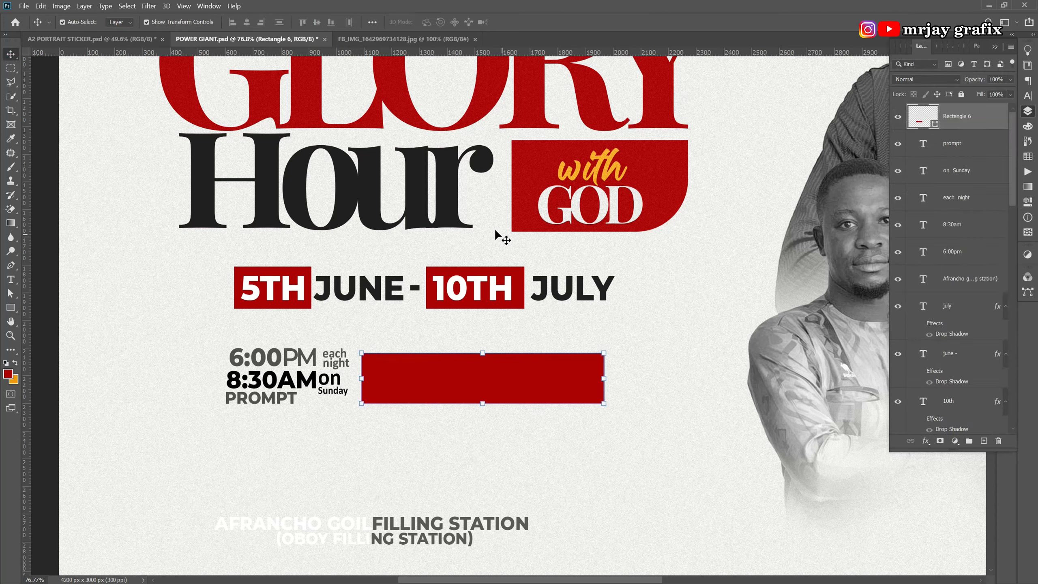
double_click(935, 125)
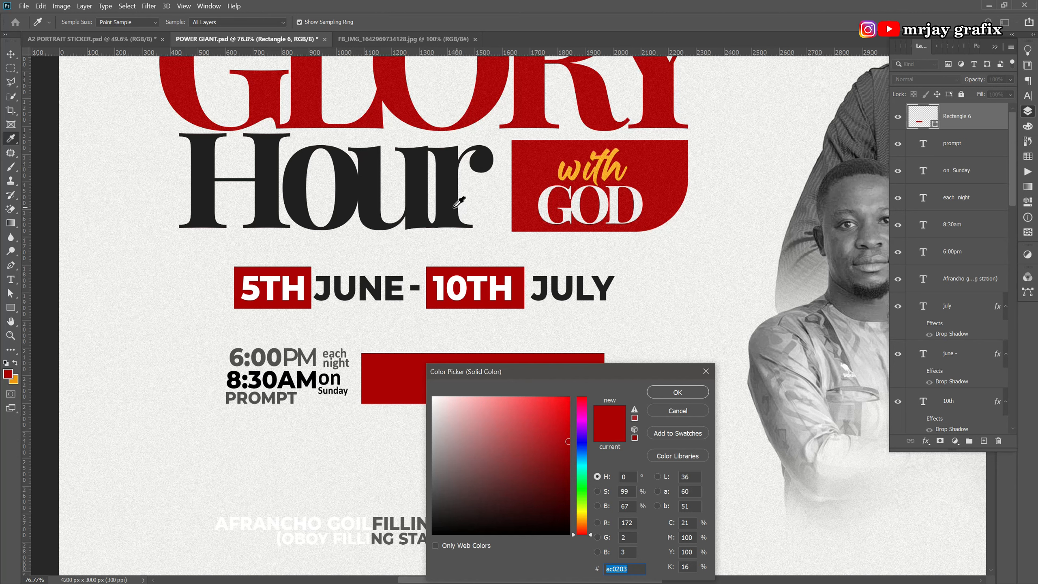
click(455, 207)
click(688, 392)
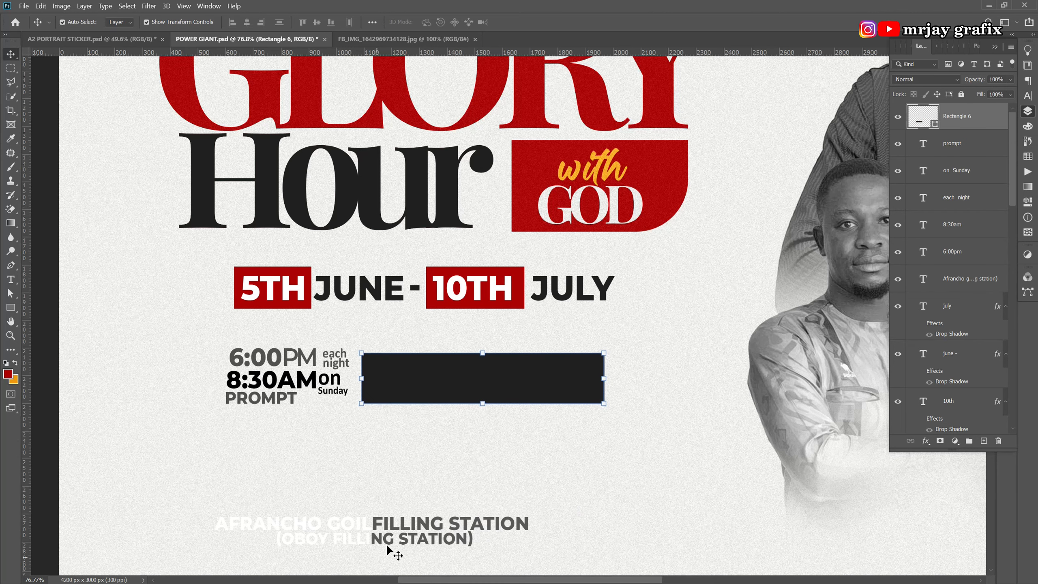
click(387, 547)
drag(952, 291, 939, 113)
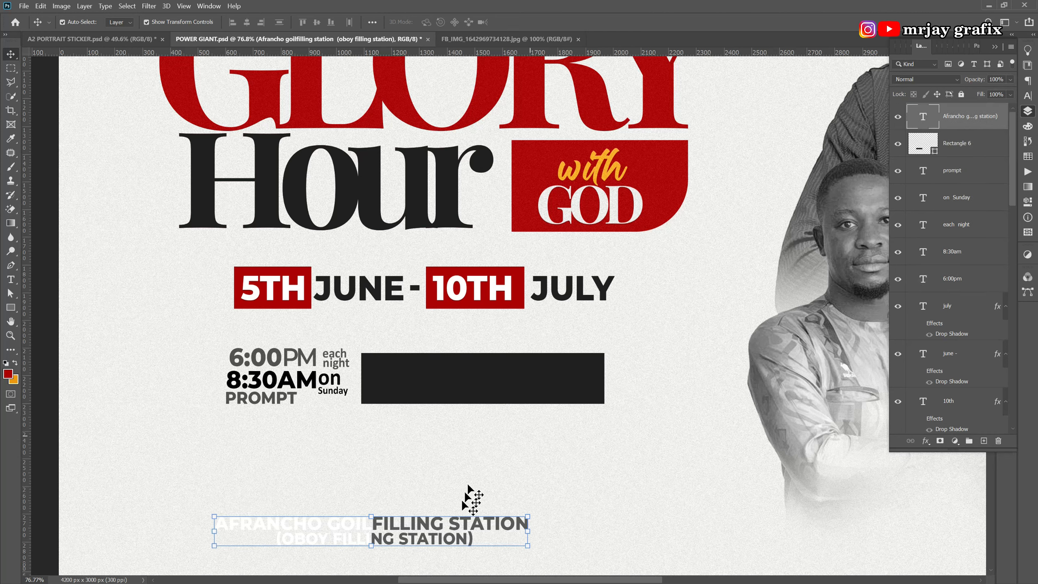
Make the address text white and move it up into the black box.
double_click(457, 532)
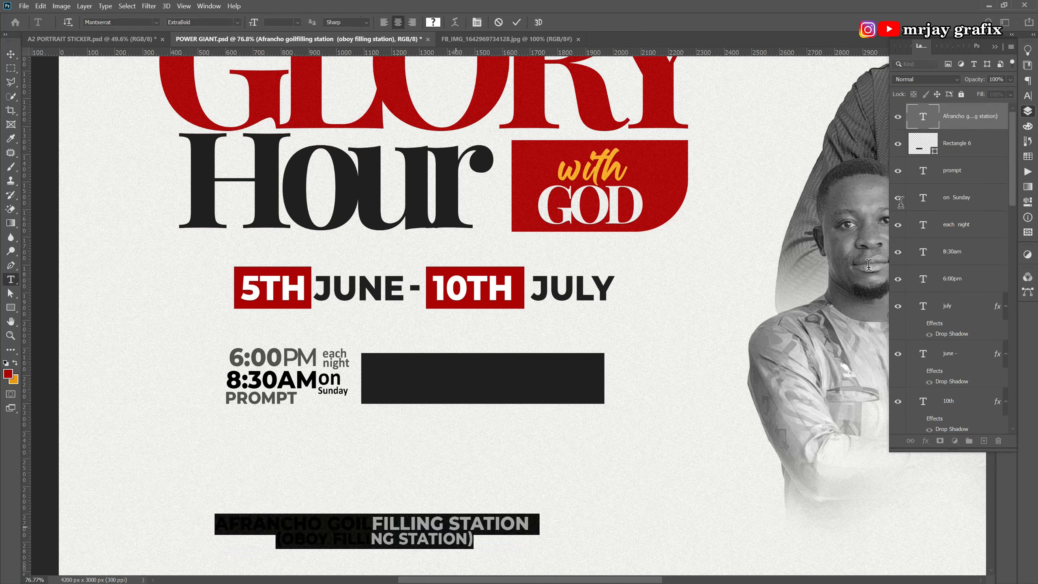
click(1028, 96)
click(998, 112)
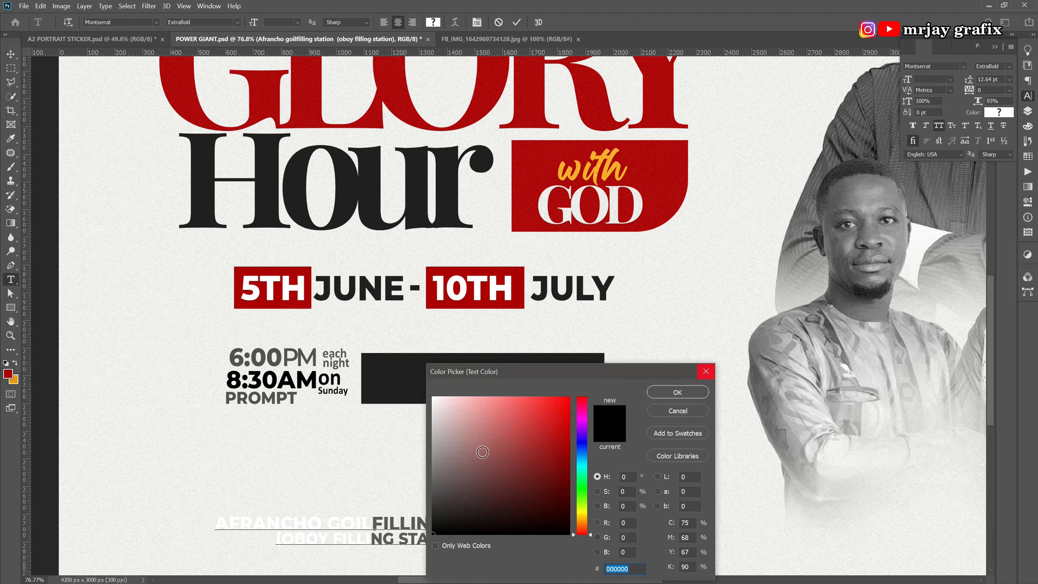
click(443, 397)
mouse_move(438, 400)
mouse_down()
mouse_move(437, 422)
mouse_move(432, 397)
mouse_up()
click(669, 393)
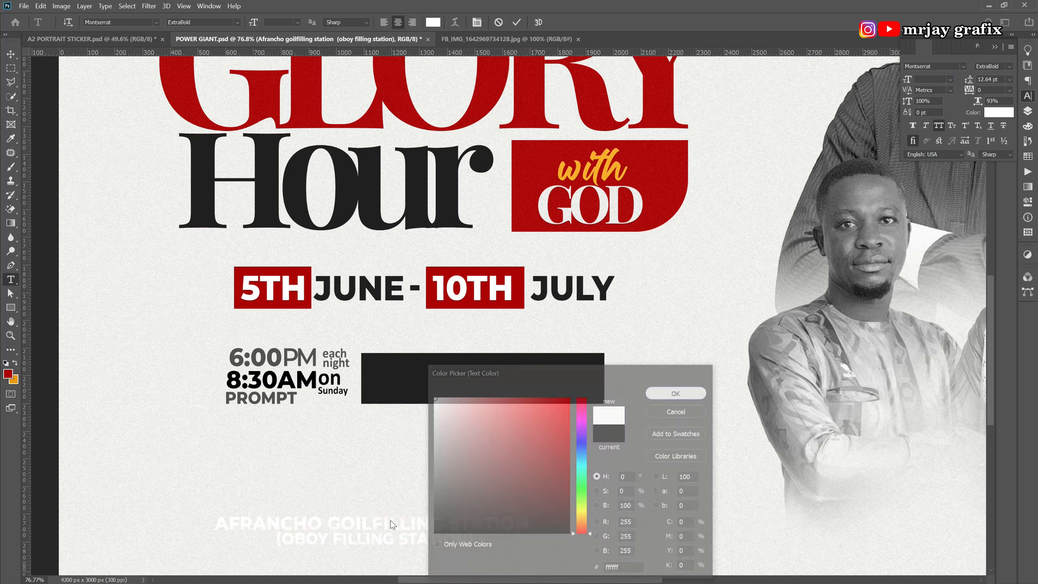
key(ctrl+Return)
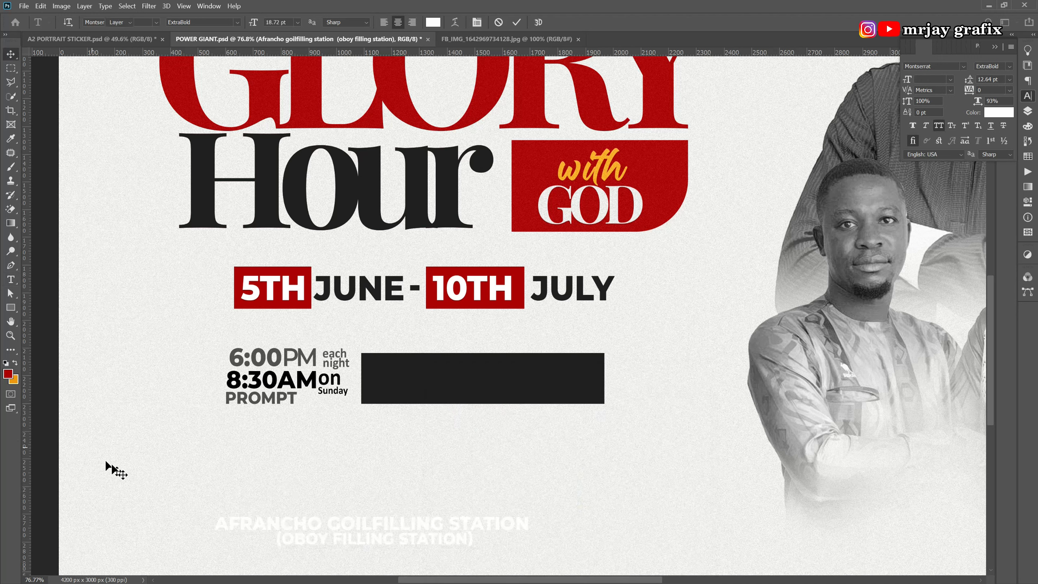
key(v)
drag(343, 540, 423, 392)
Shrink the address text to about 77% and position it on the box.
double_click(402, 393)
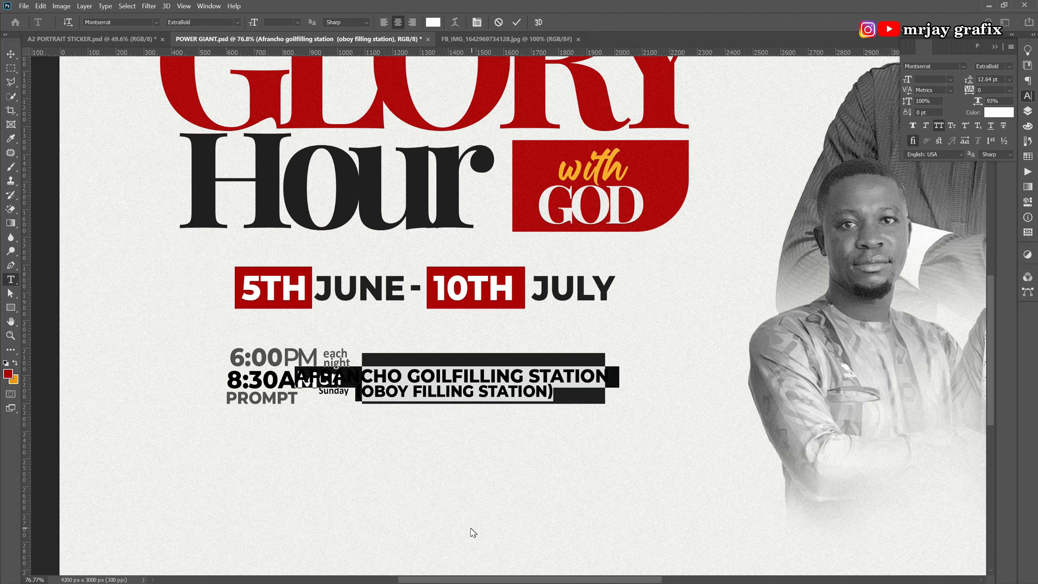
key(ctrl+Return)
key(v)
click(607, 397)
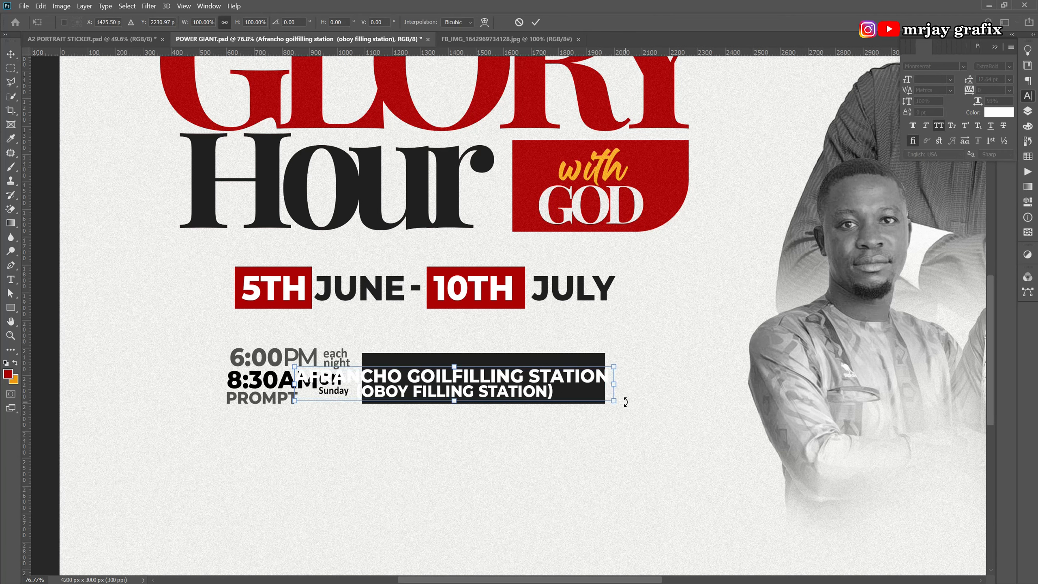
drag(615, 402, 536, 391)
key(Return)
drag(368, 386, 461, 385)
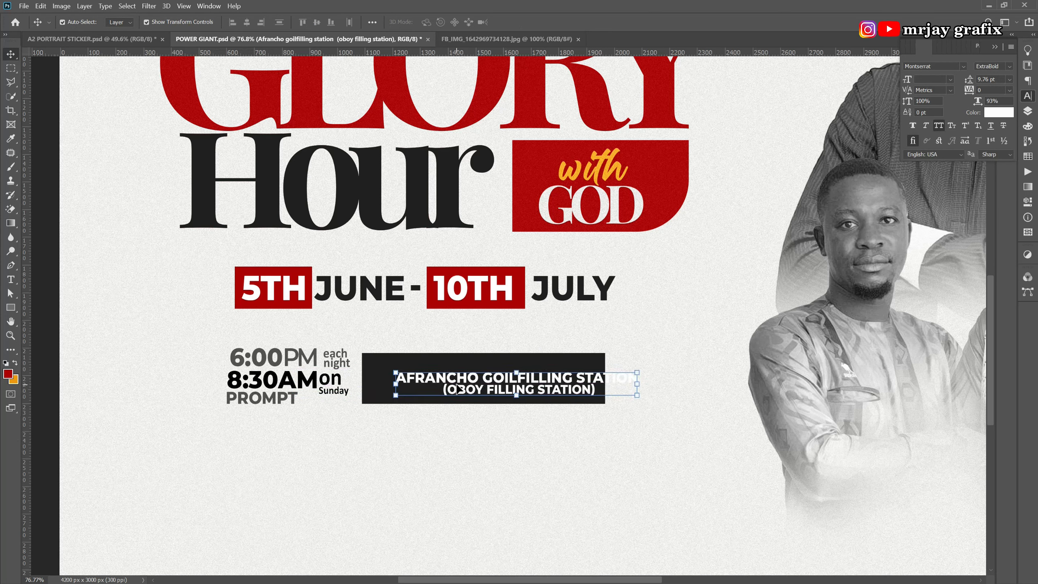
Left-align the address, shift it left, and shrink it to about 91%.
double_click(458, 388)
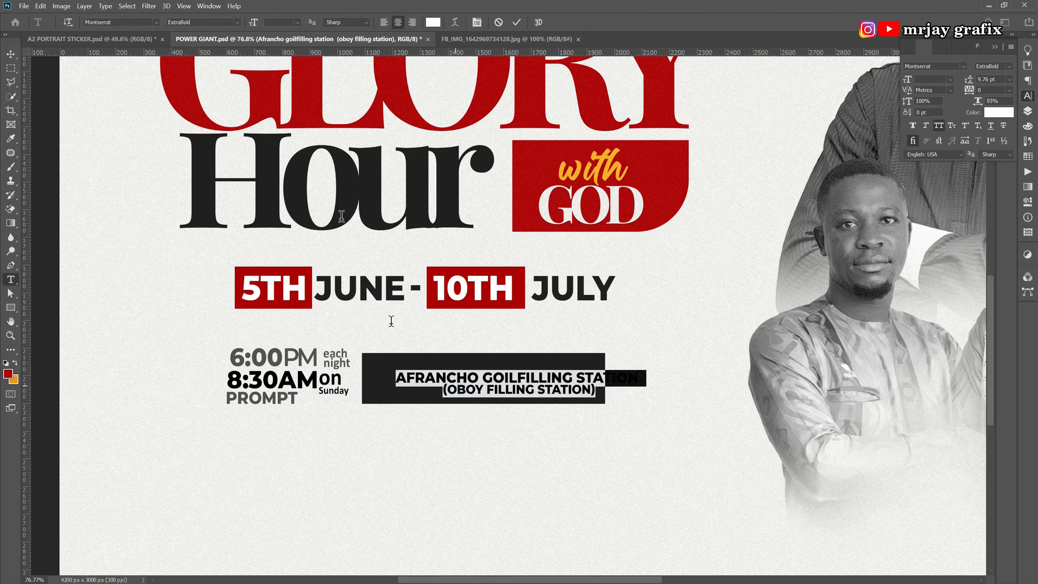
click(384, 22)
key(ctrl+Return)
key(v)
drag(605, 384, 450, 379)
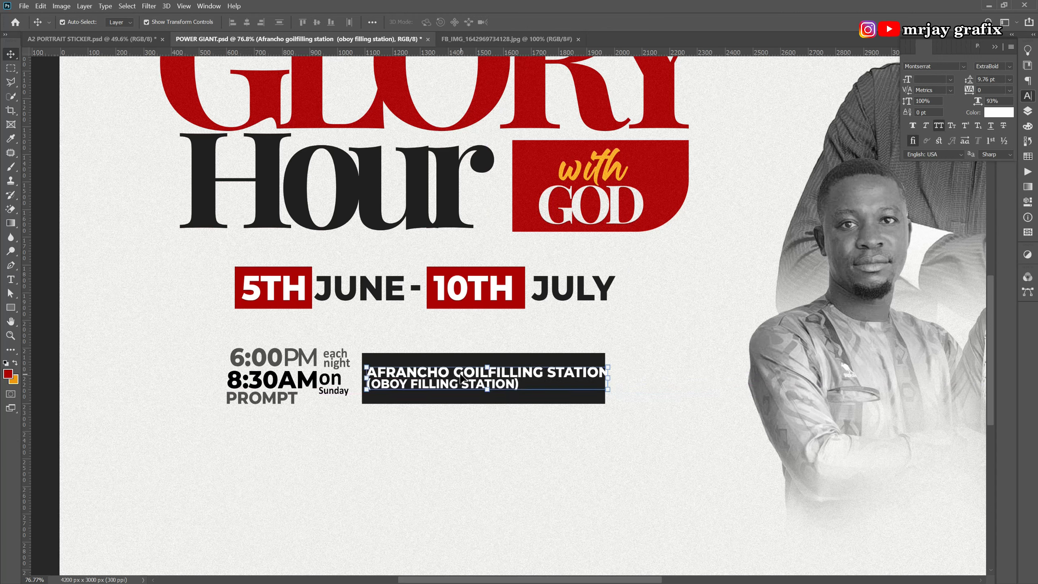
drag(606, 391, 592, 388)
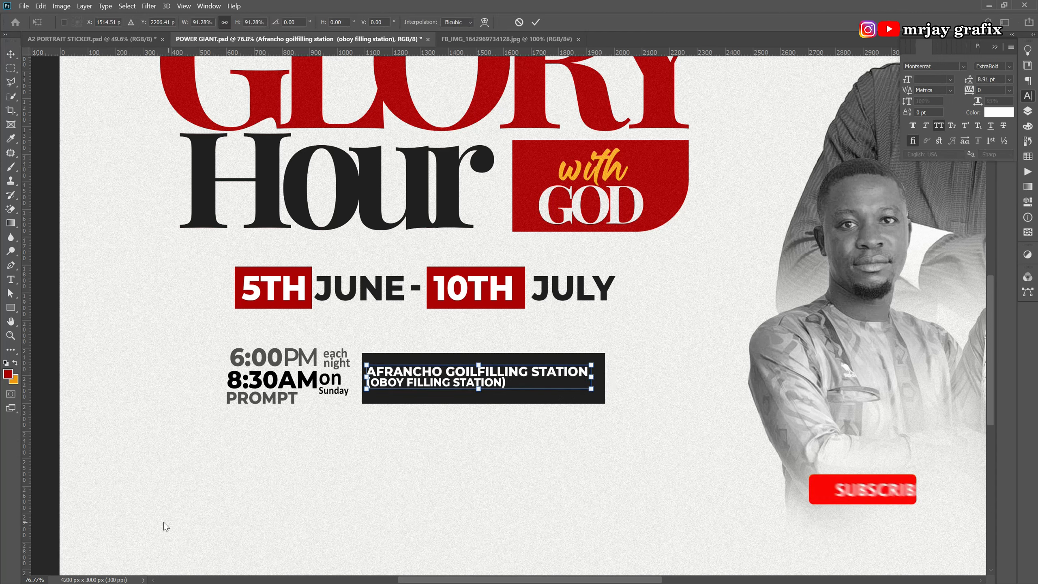
key(Return)
click(411, 376)
mouse_move(411, 375)
mouse_down()
mouse_move(421, 379)
mouse_move(404, 376)
mouse_up()
click(406, 435)
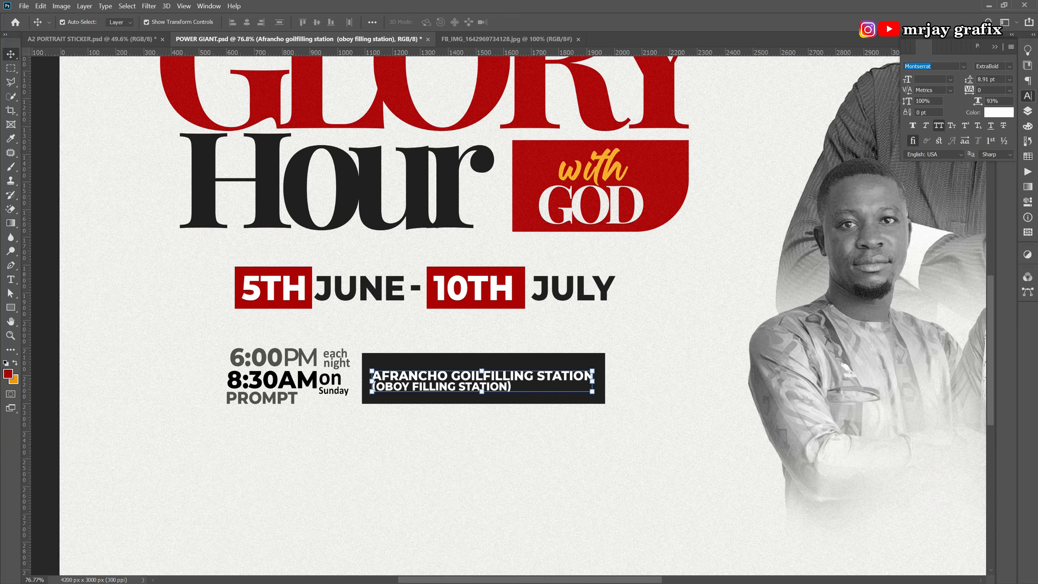
Set the address to Calibri Bold and enlarge it to about 127%.
text(c)
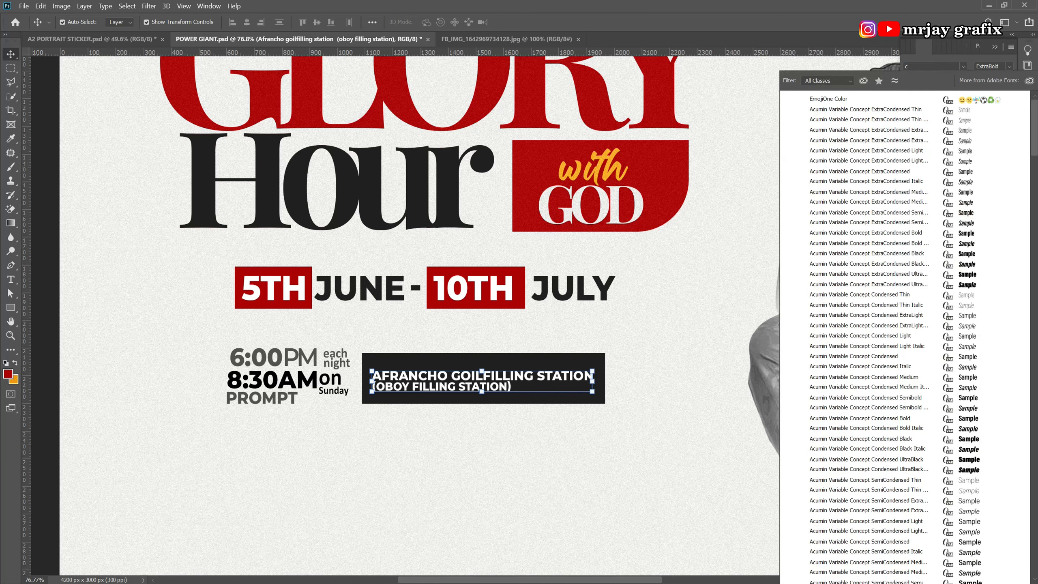
text(alibri)
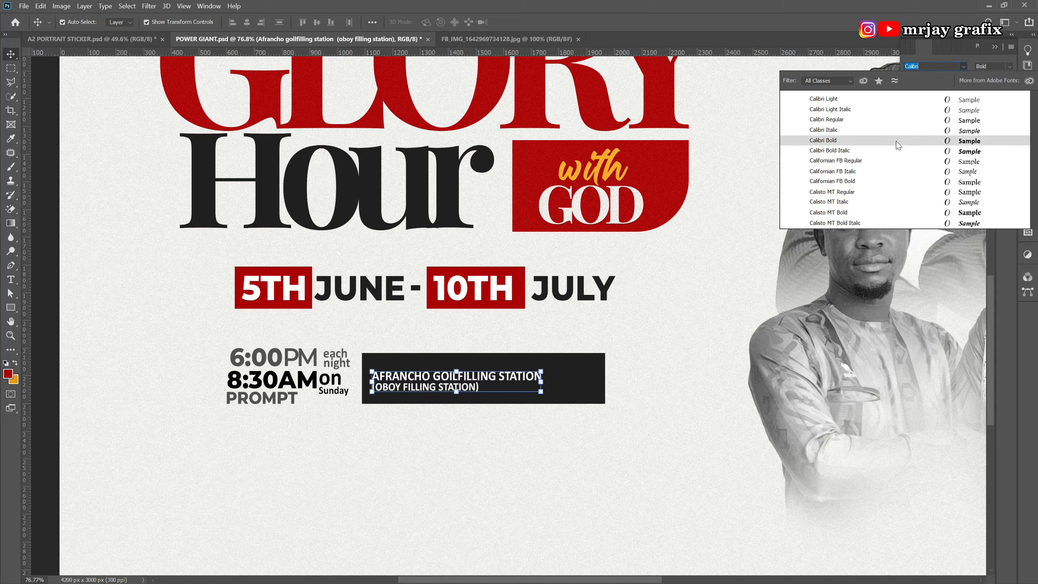
click(898, 141)
drag(547, 365, 593, 348)
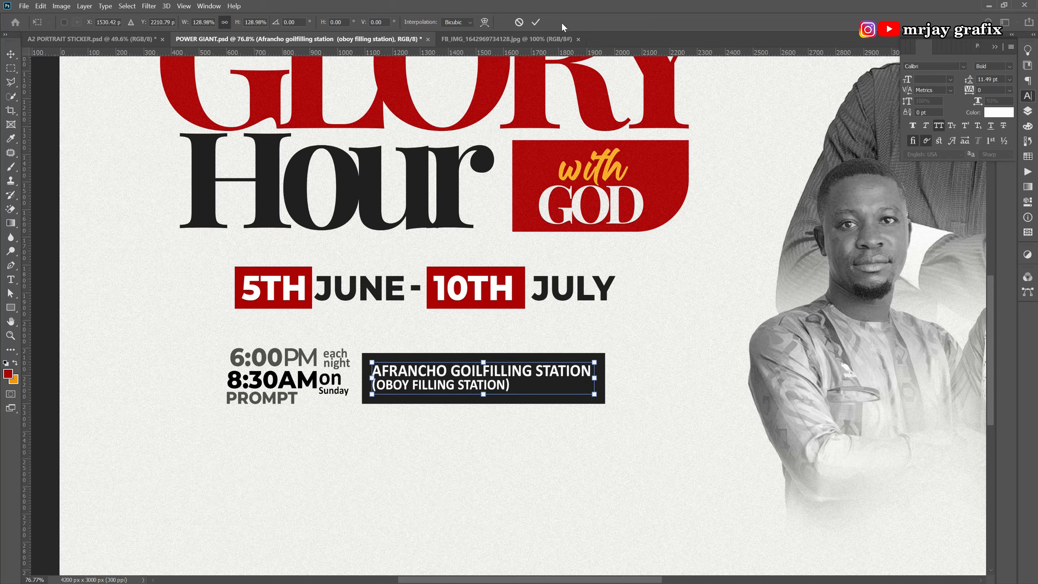
click(535, 22)
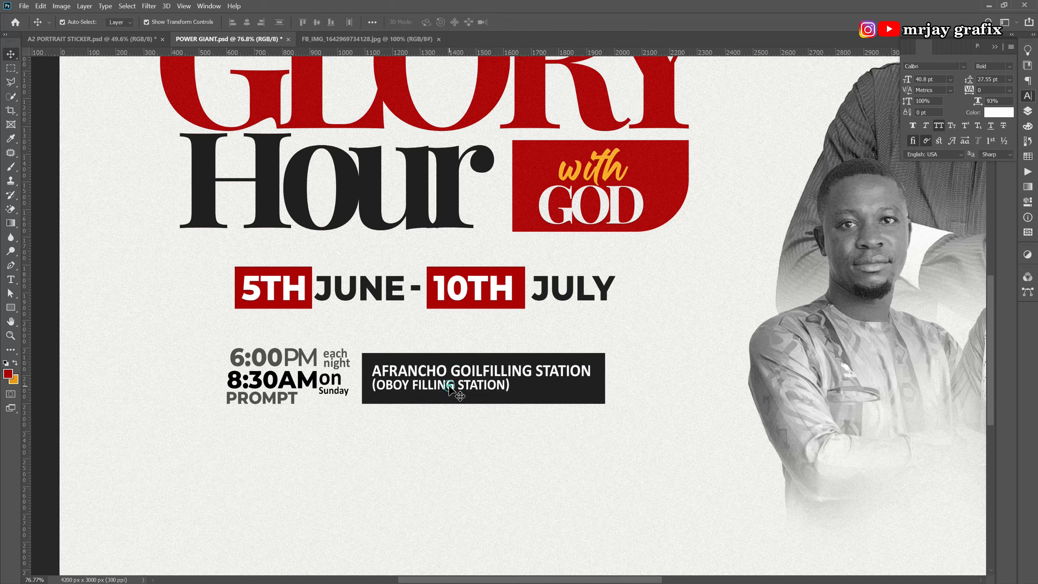
Keep the line break before '(OBOY FILLING STATION)' in the address.
double_click(449, 388)
click(484, 391)
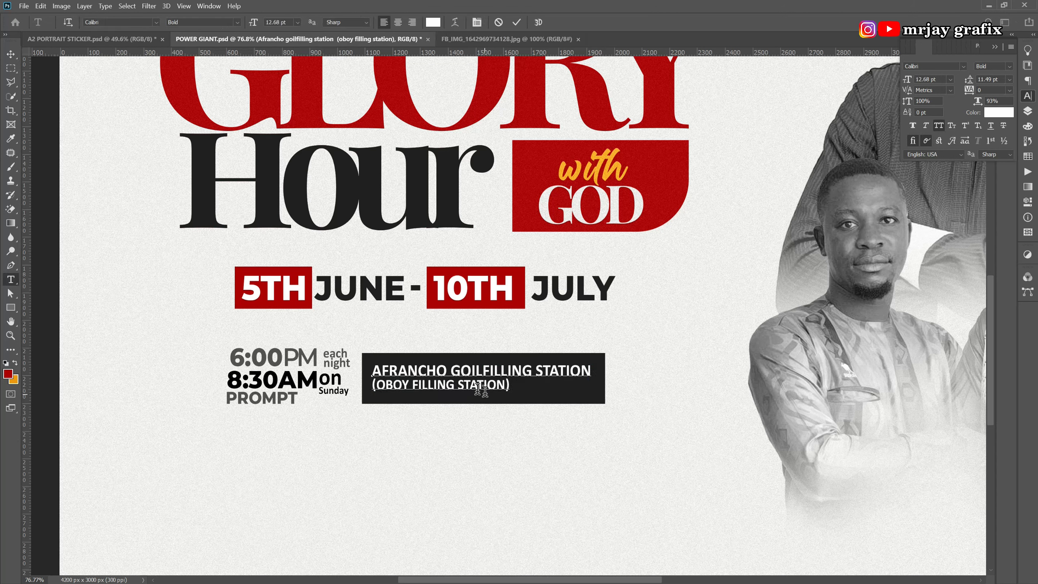
click(374, 386)
key(BackSpace)
key(Return)
click(517, 25)
Colour the '(OBOY FILLING STATION)' line orange, sampled from the word 'with'.
ctrl+click(452, 381)
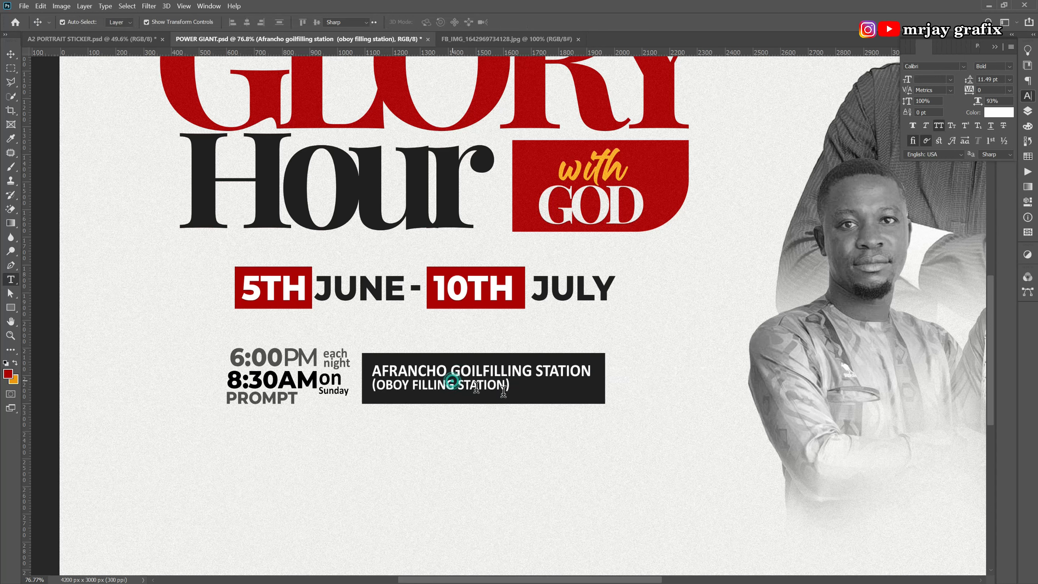
drag(512, 387, 332, 388)
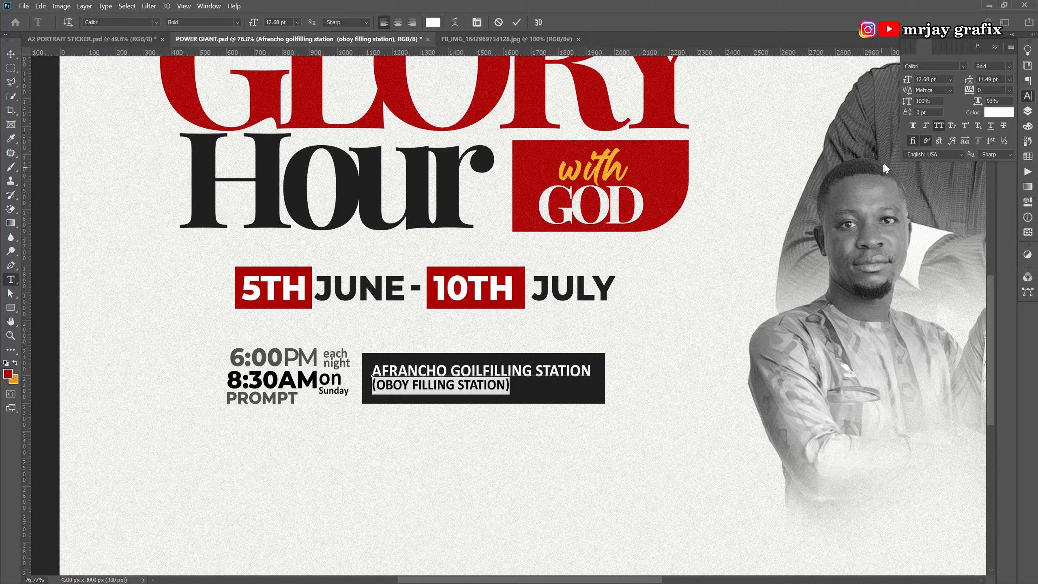
click(999, 112)
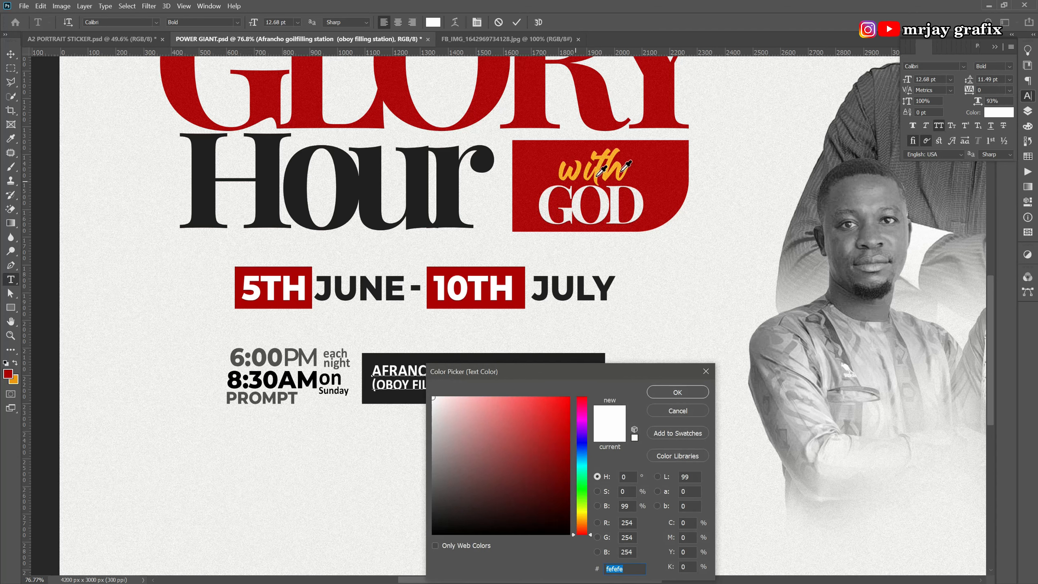
click(606, 177)
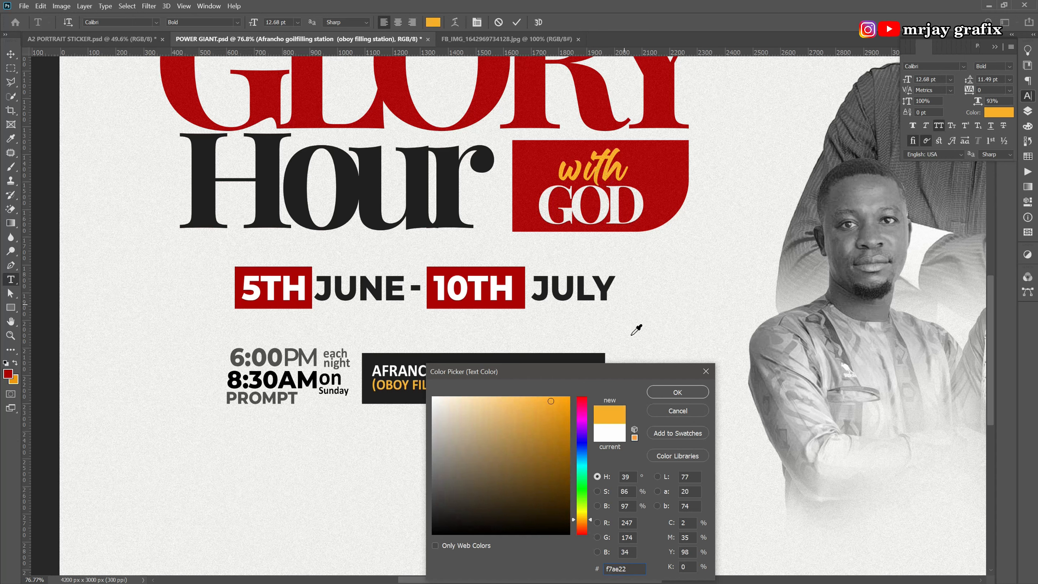
click(677, 392)
key(ctrl+Return)
key(v)
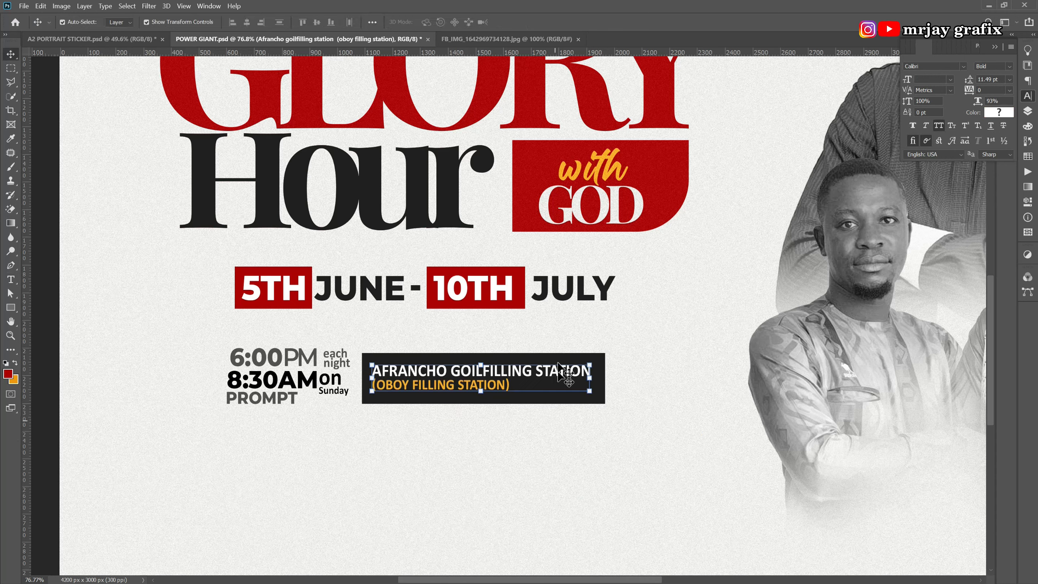
Centre the address text horizontally within the black box.
drag(531, 433, 499, 384)
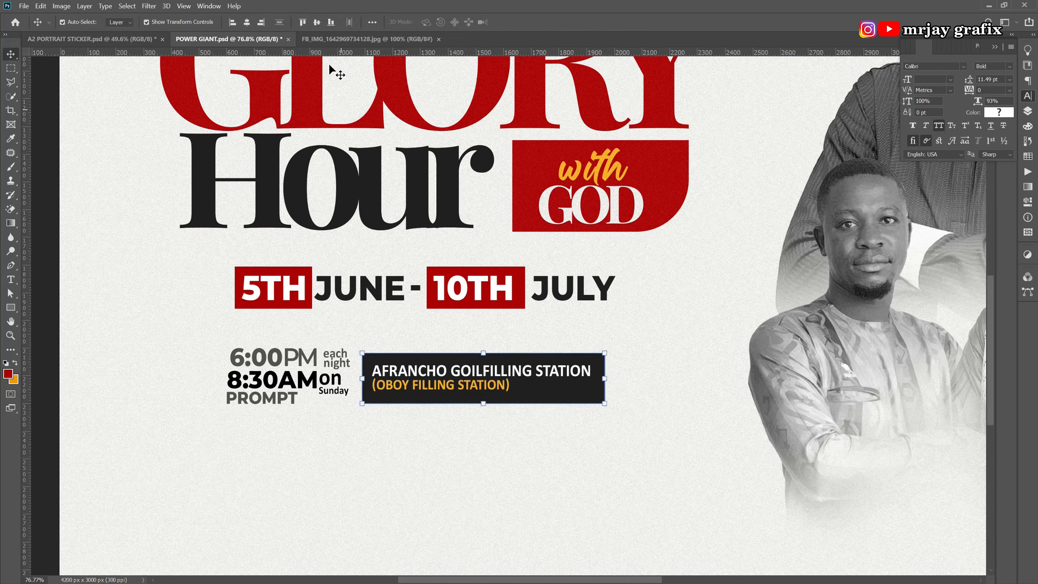
click(247, 22)
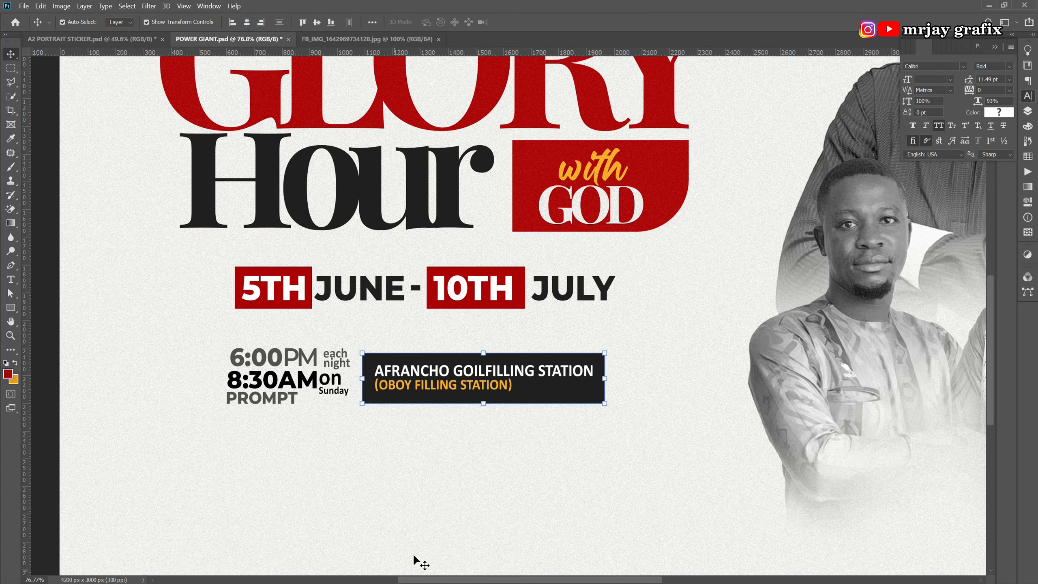
click(414, 534)
scroll(437, 515, down, 3)
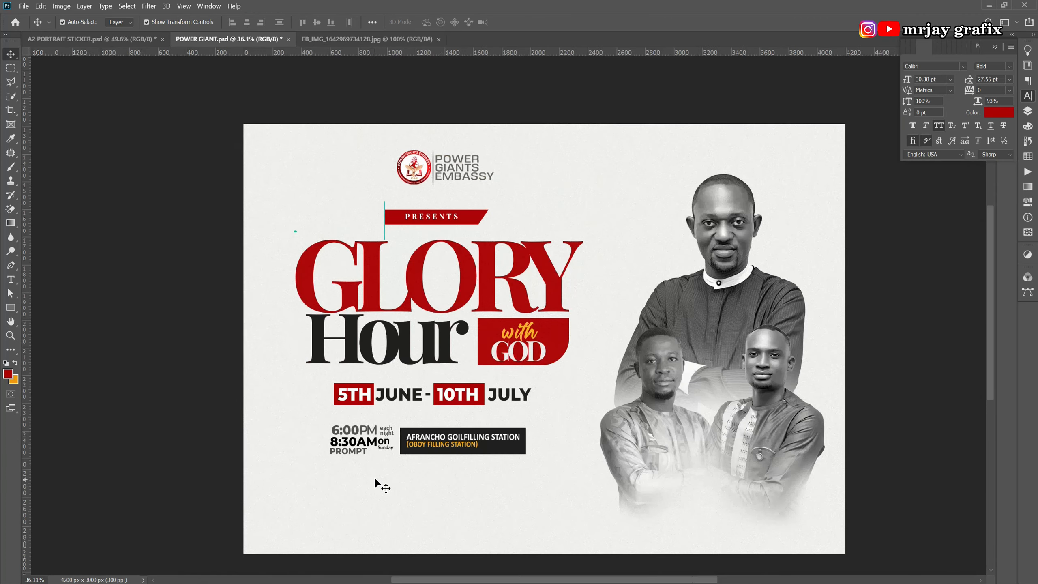
scroll(609, 554, up, 2)
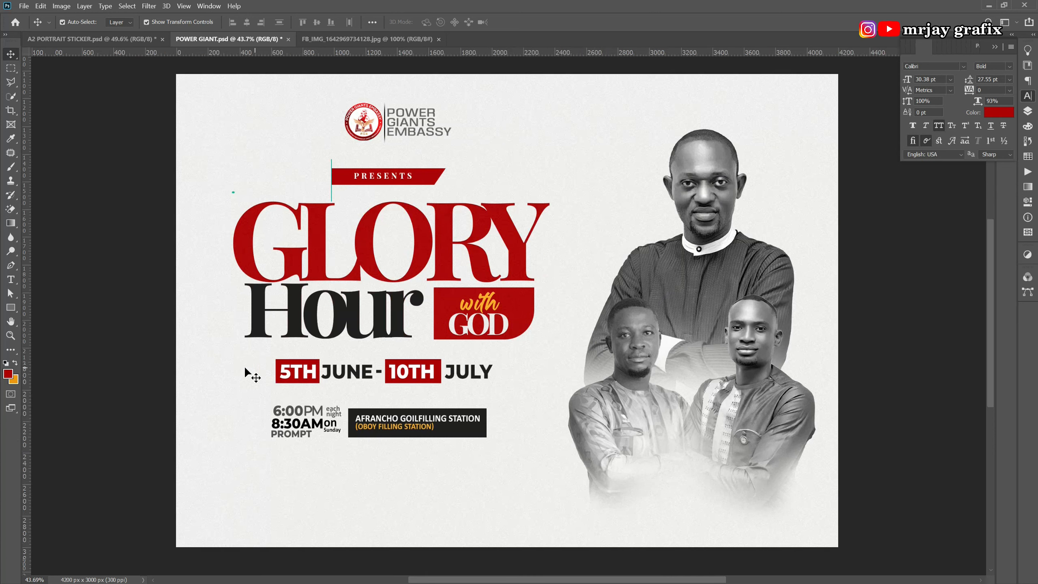
Marquee-select the date row layers and drag them down just above the service times box.
drag(246, 362, 591, 361)
click(257, 403)
drag(262, 367, 429, 392)
click(227, 507)
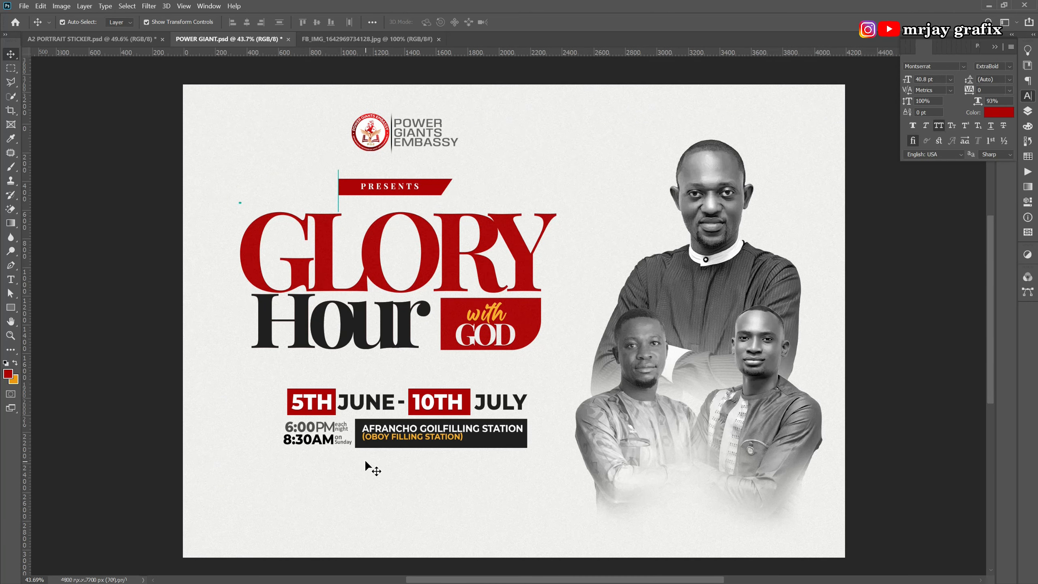
Select the 6:00PM time text layer.
scroll(286, 413, up, 4)
scroll(343, 391, down, 2)
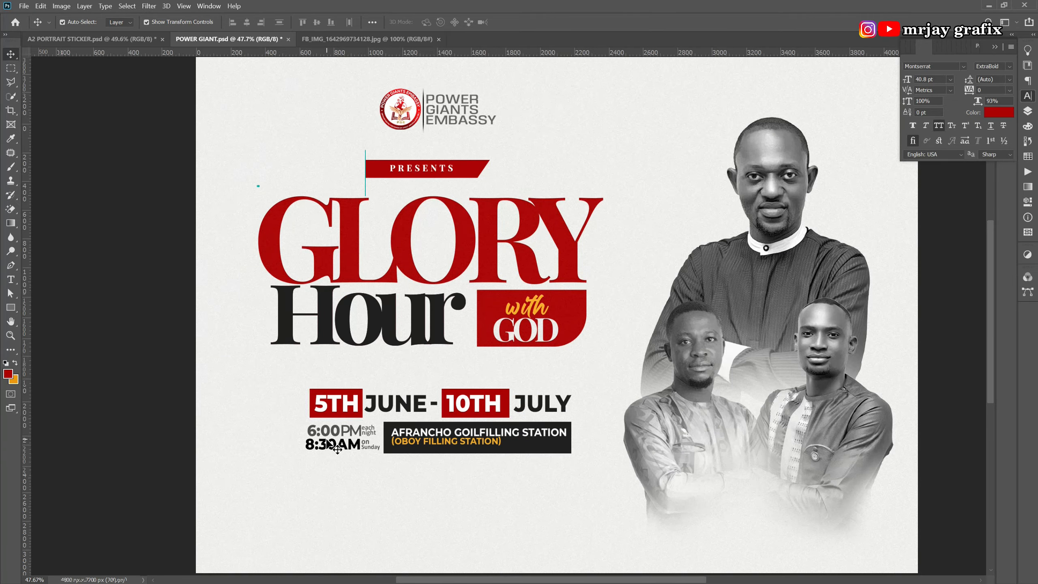
scroll(327, 440, up, 2)
click(327, 436)
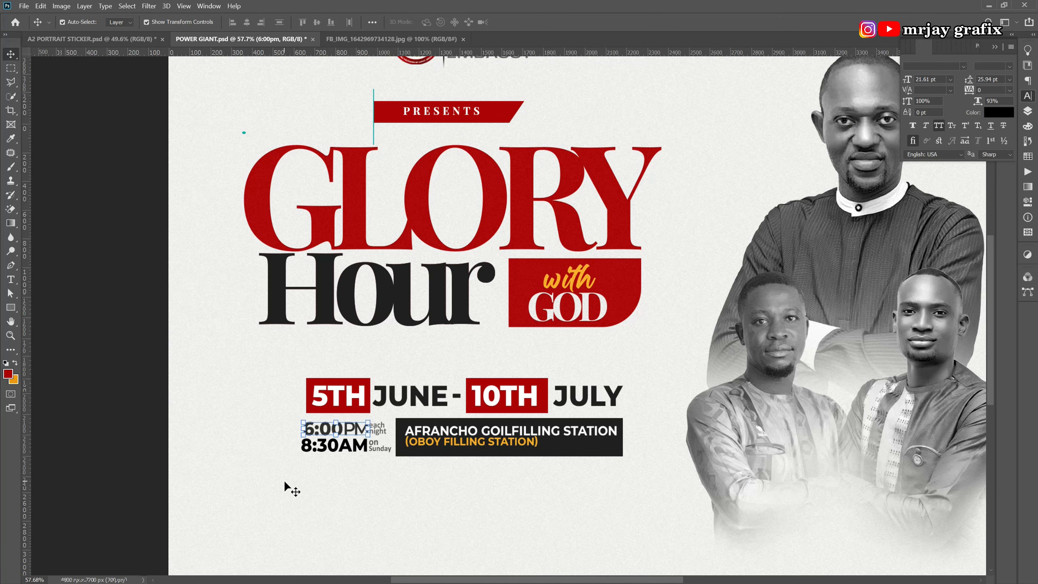
Colour the 6:00PM text dark, sampled from the venue box.
double_click(321, 431)
click(169, 434)
click(998, 113)
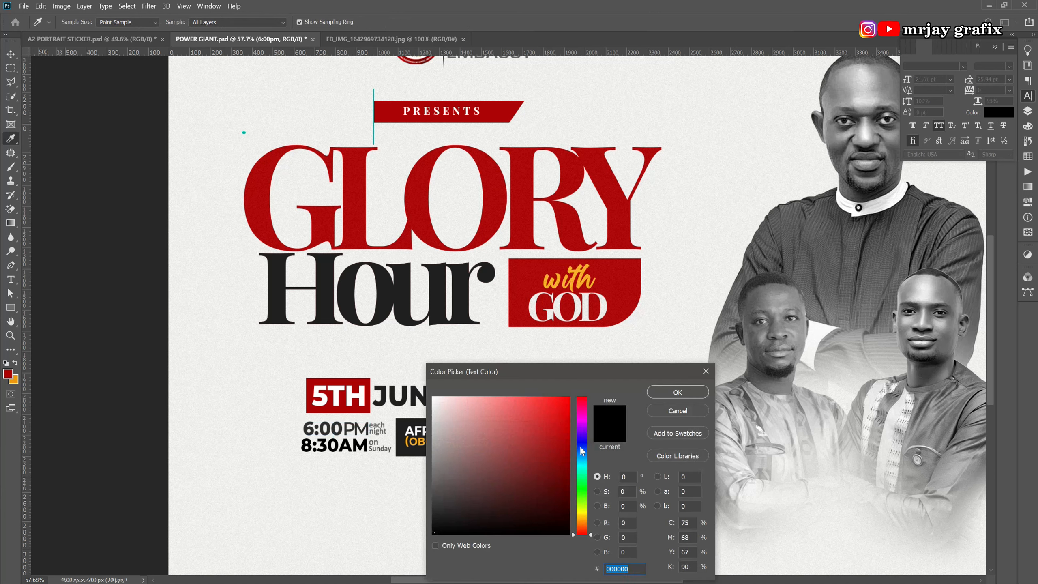
click(403, 451)
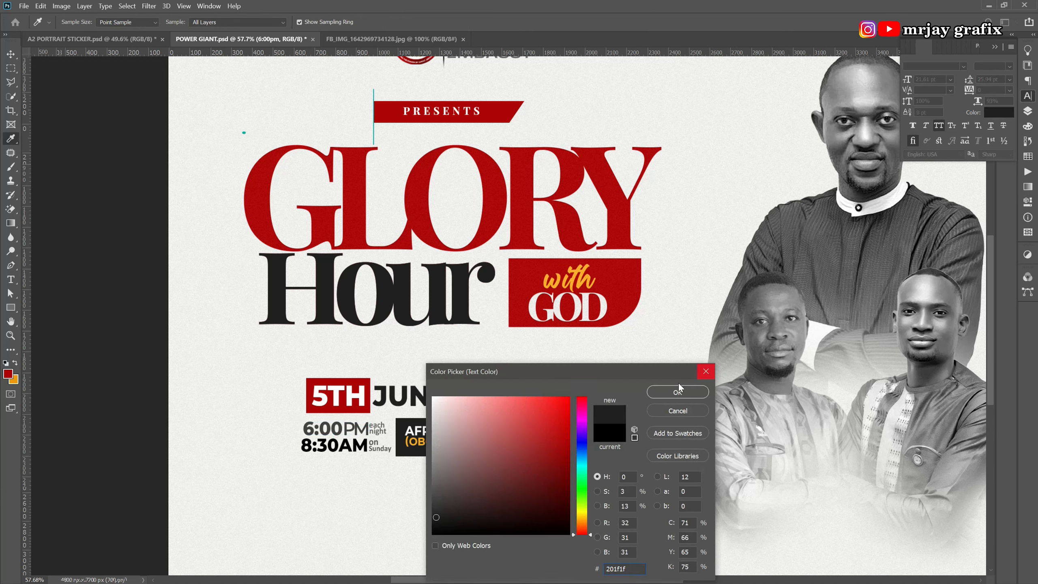
click(677, 394)
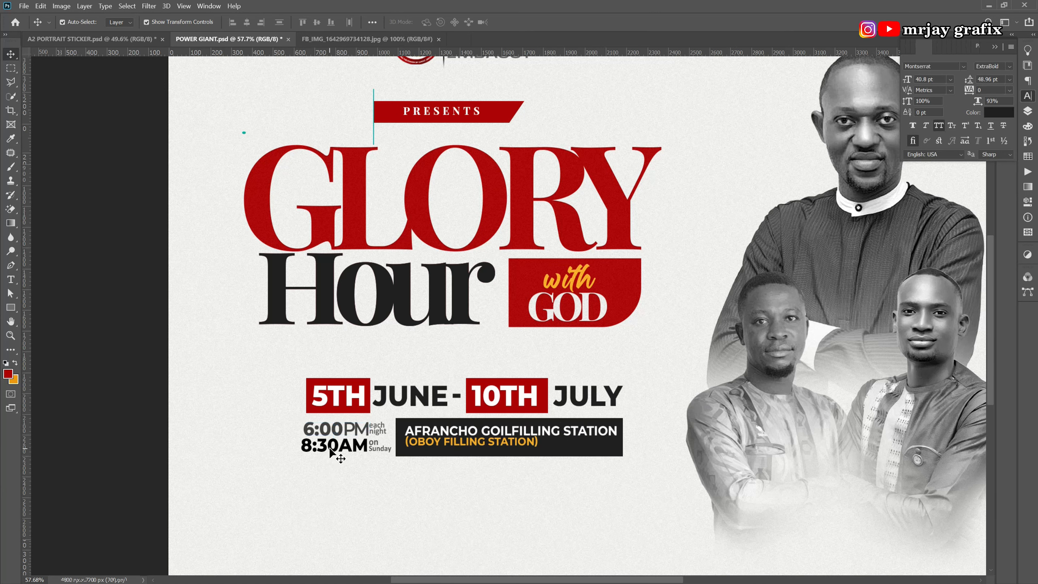
Raise the 6:00PM text to full opacity and nudge it slightly left.
click(333, 429)
click(331, 430)
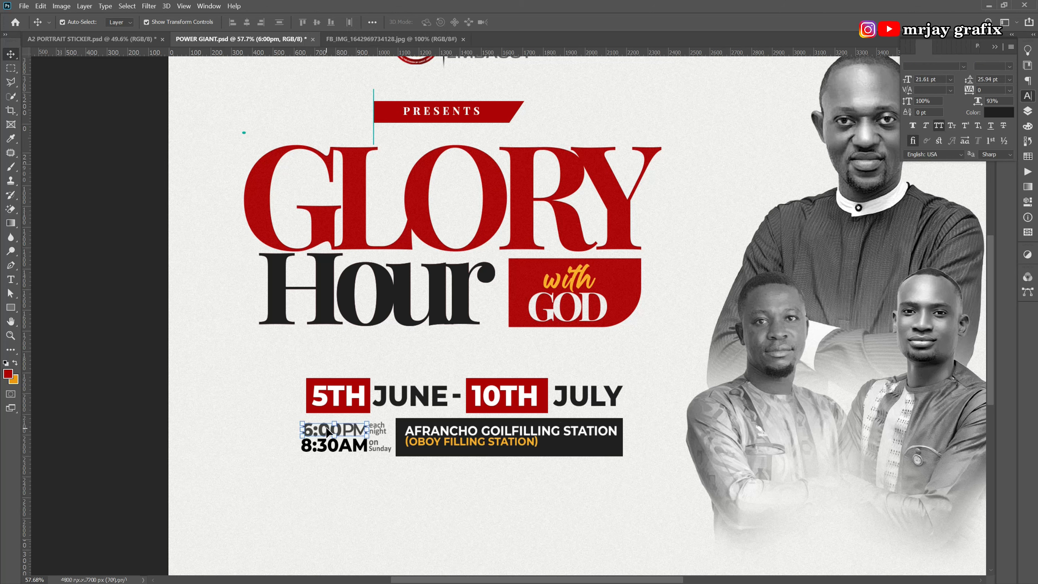
key(0)
click(301, 476)
click(323, 433)
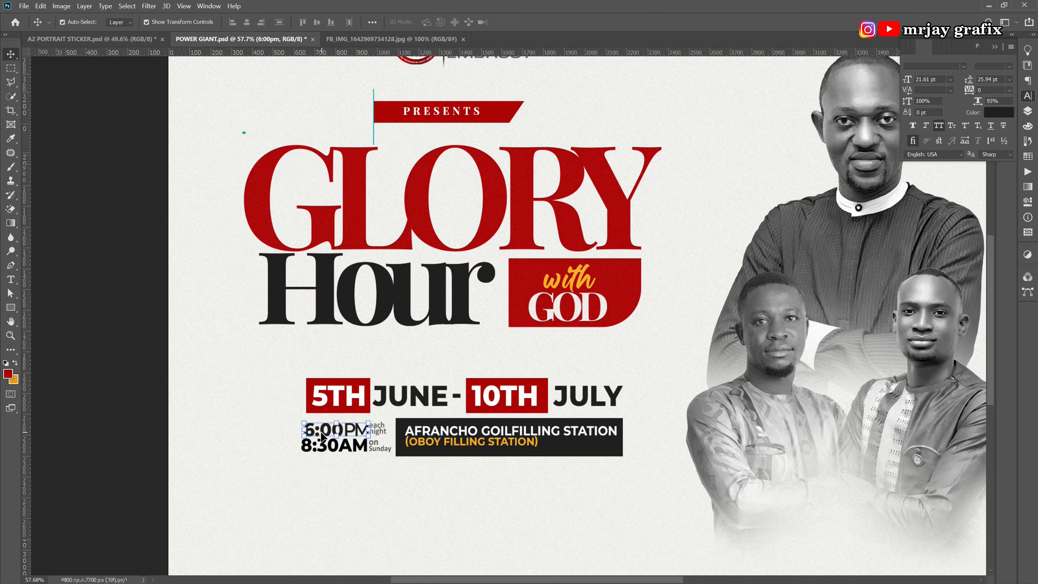
key(Left)
key(Left)
key(Left)
key(Left)
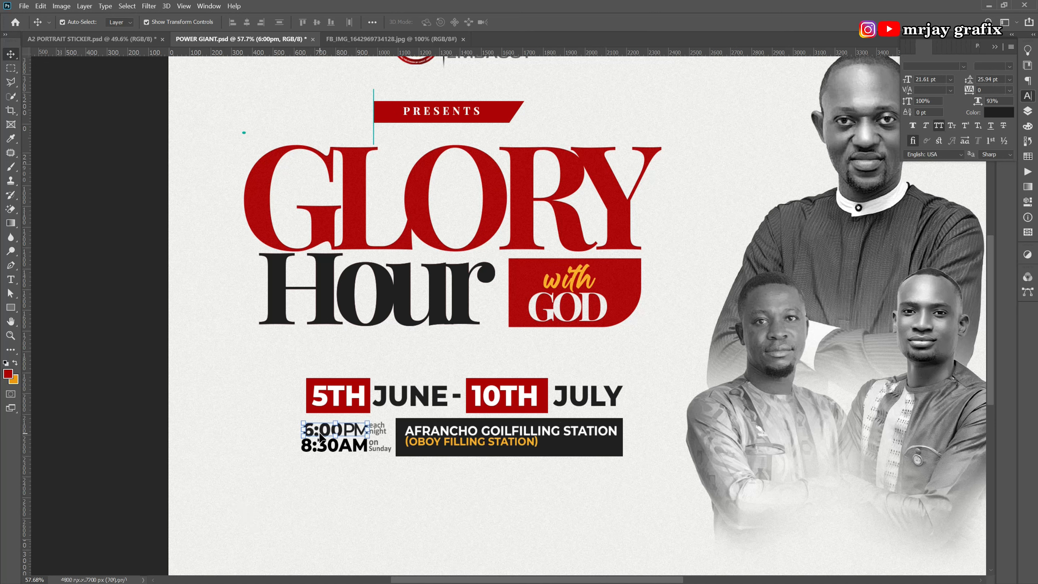
click(314, 479)
Colour the 6:00 digits red, sampled from the GLORY title.
click(326, 432)
double_click(326, 433)
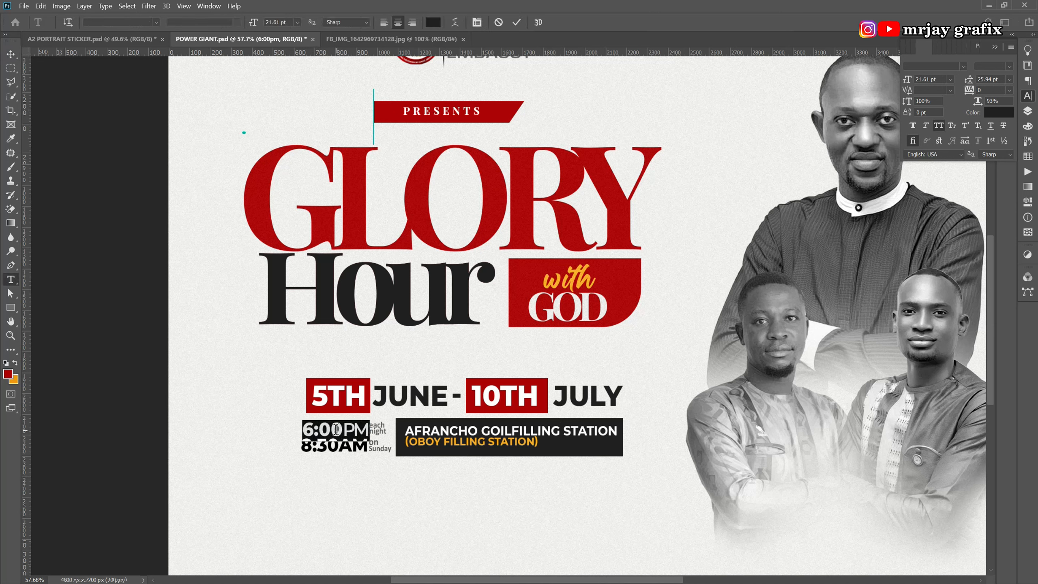
click(343, 428)
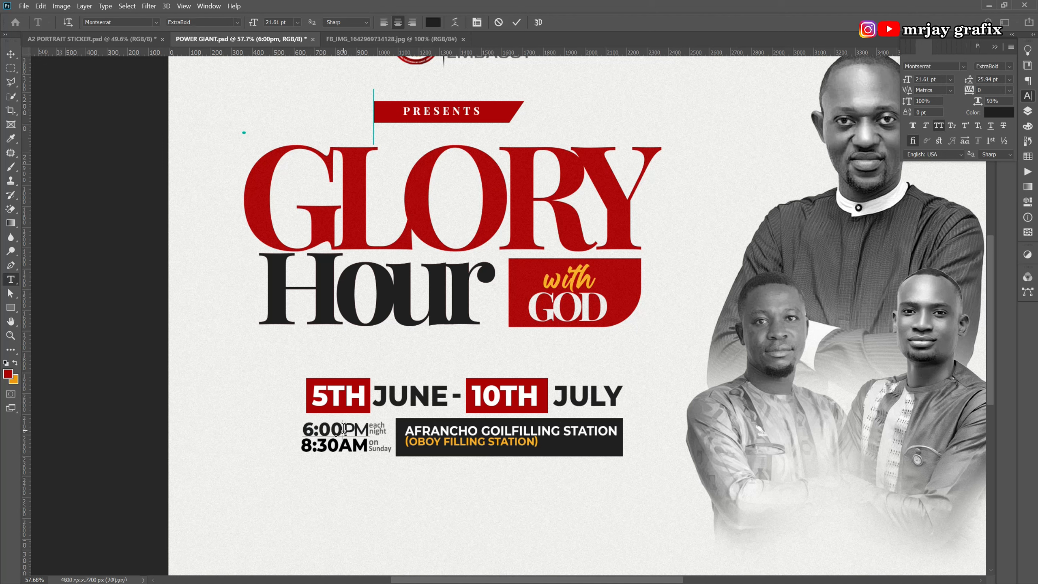
drag(344, 429, 291, 427)
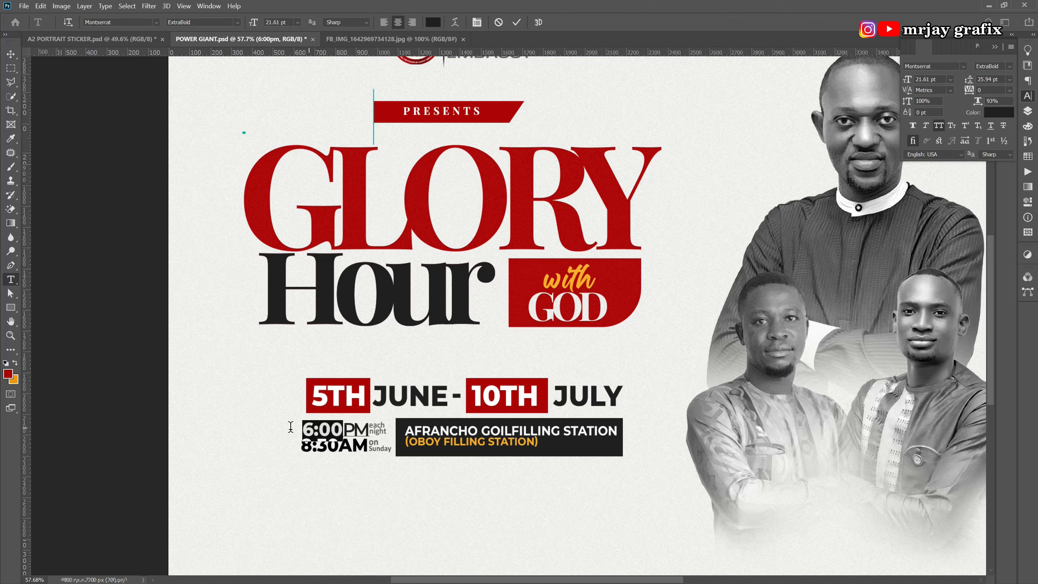
click(440, 28)
click(495, 197)
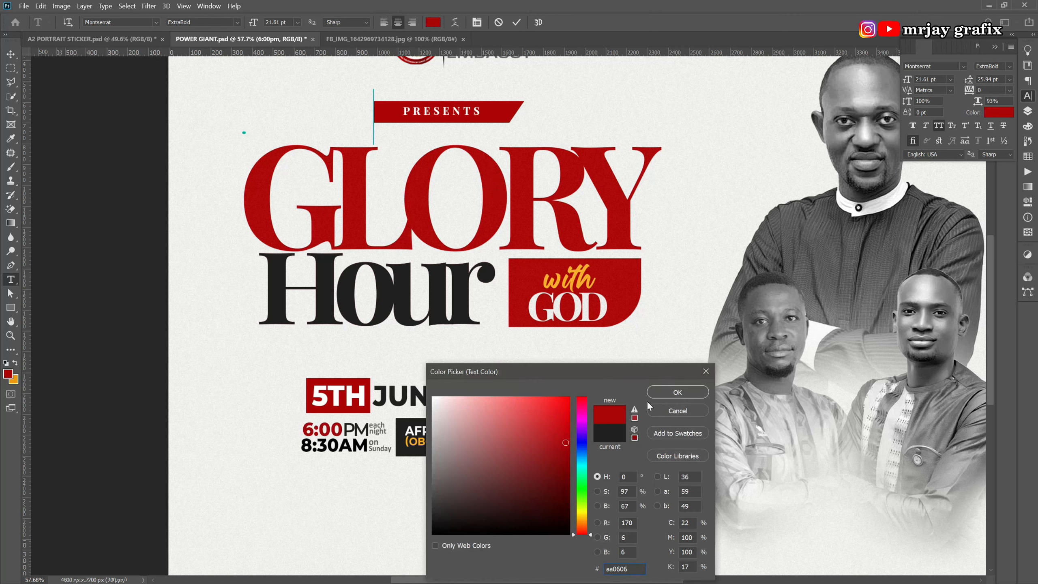
click(678, 392)
click(144, 373)
key(v)
click(111, 404)
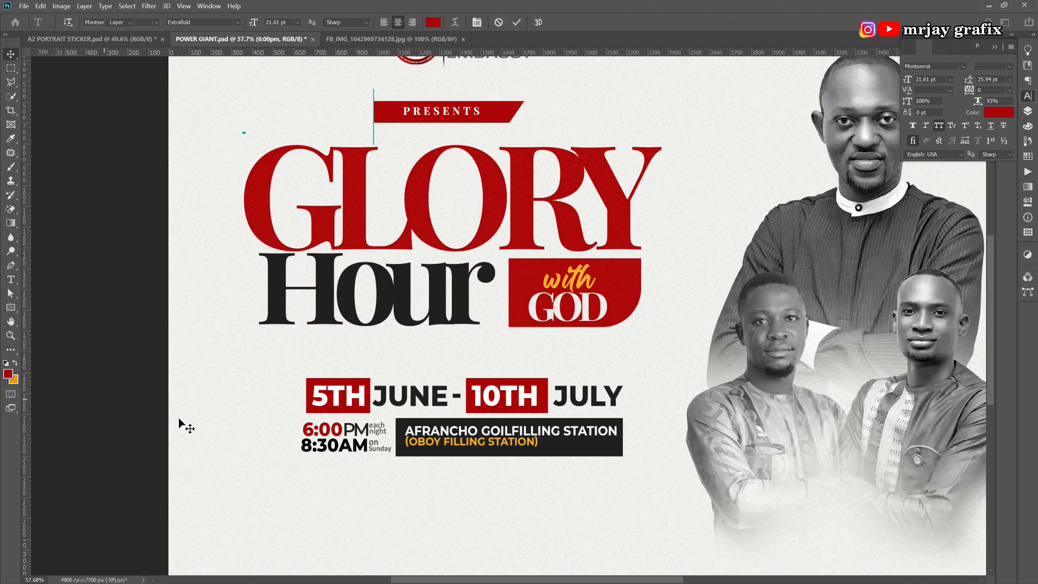
Colour the 8:30 digits red, sampled from the GLORY title.
key(t)
click(340, 447)
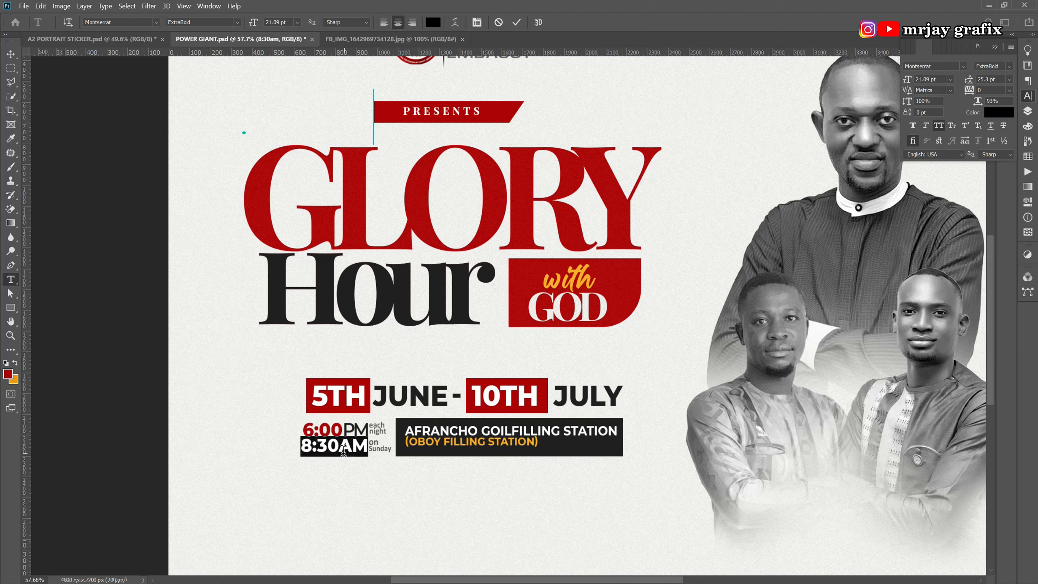
drag(339, 446, 297, 440)
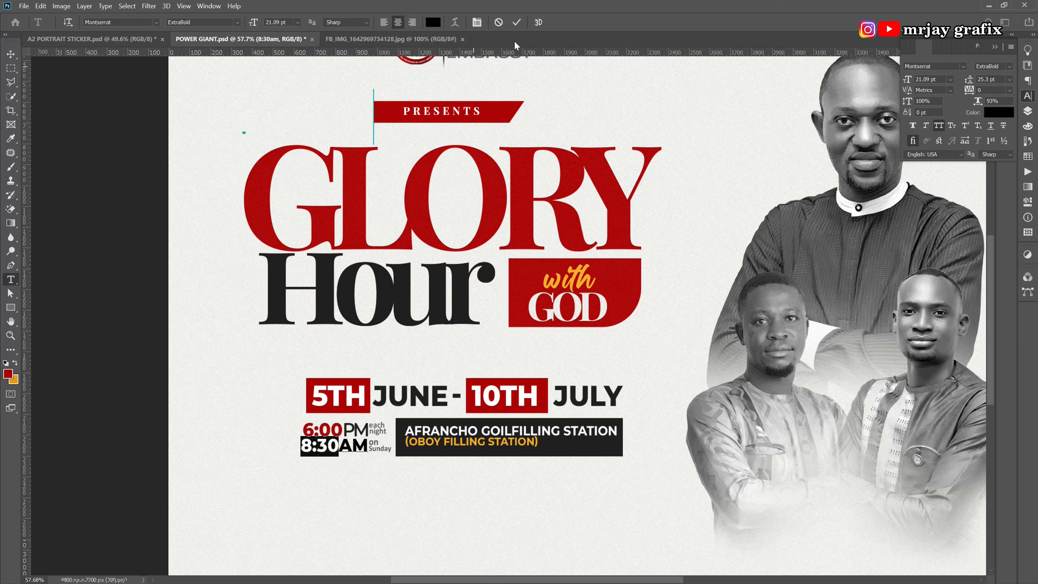
click(432, 22)
click(427, 179)
click(675, 392)
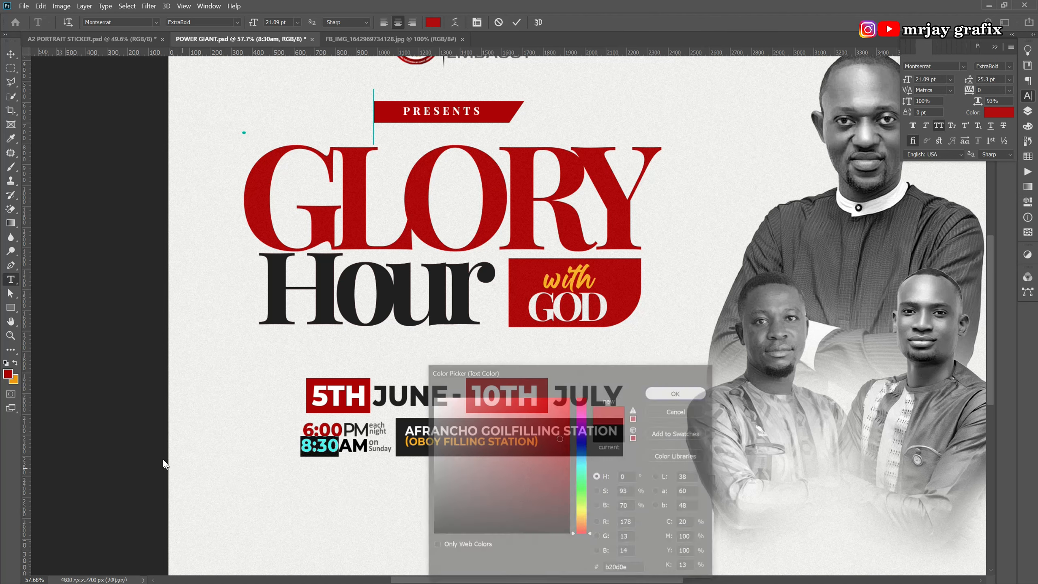
click(369, 496)
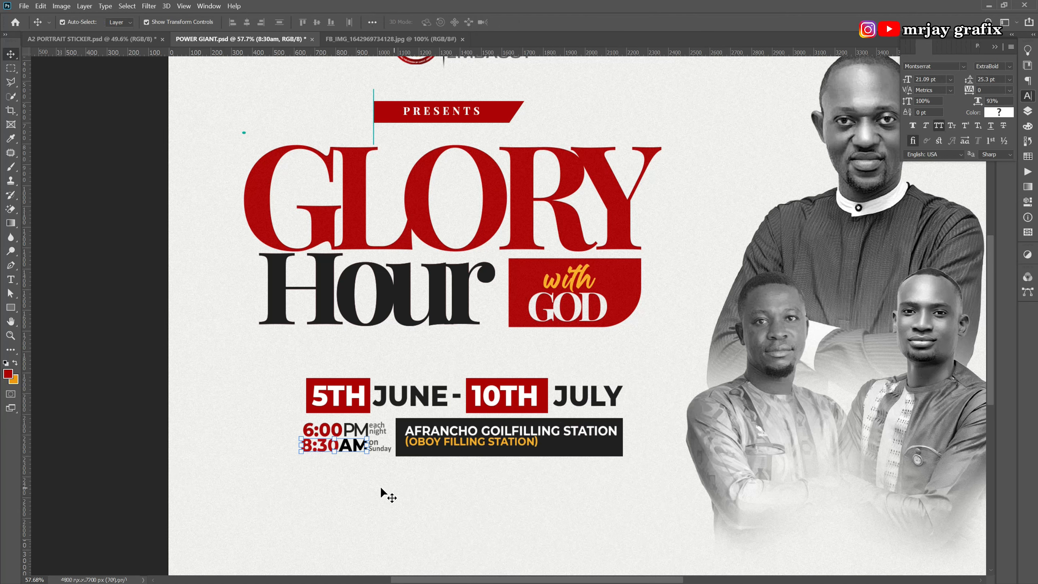
Set the PM letters to Bold after trying ExtraBold.
double_click(350, 431)
drag(342, 429, 368, 422)
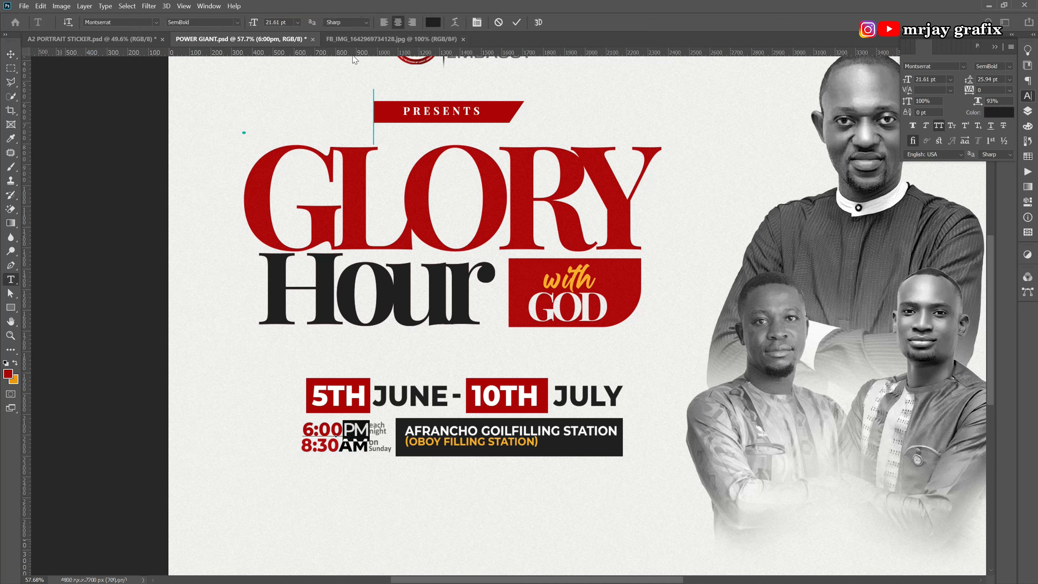
click(237, 22)
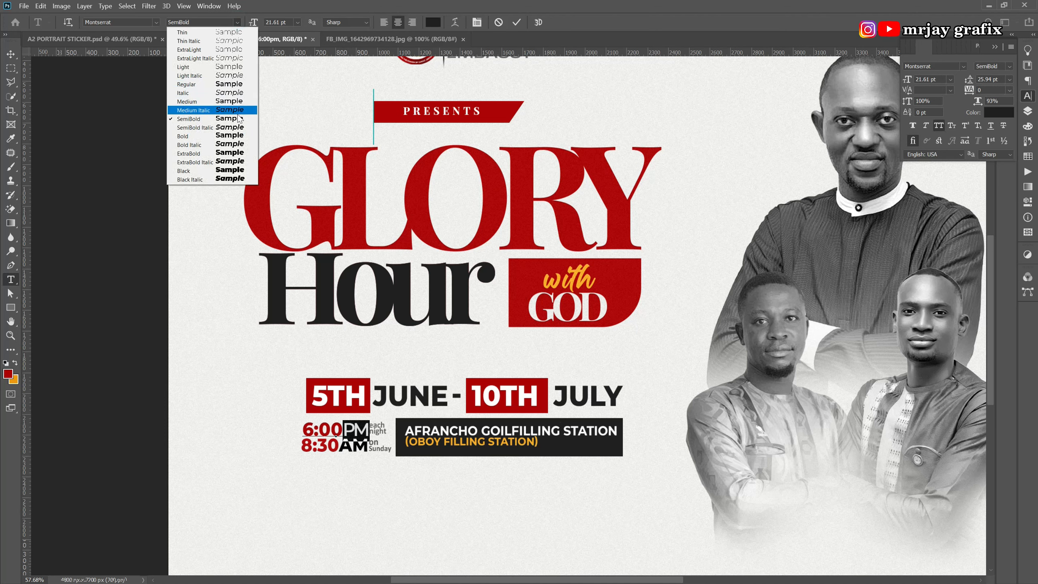
click(234, 155)
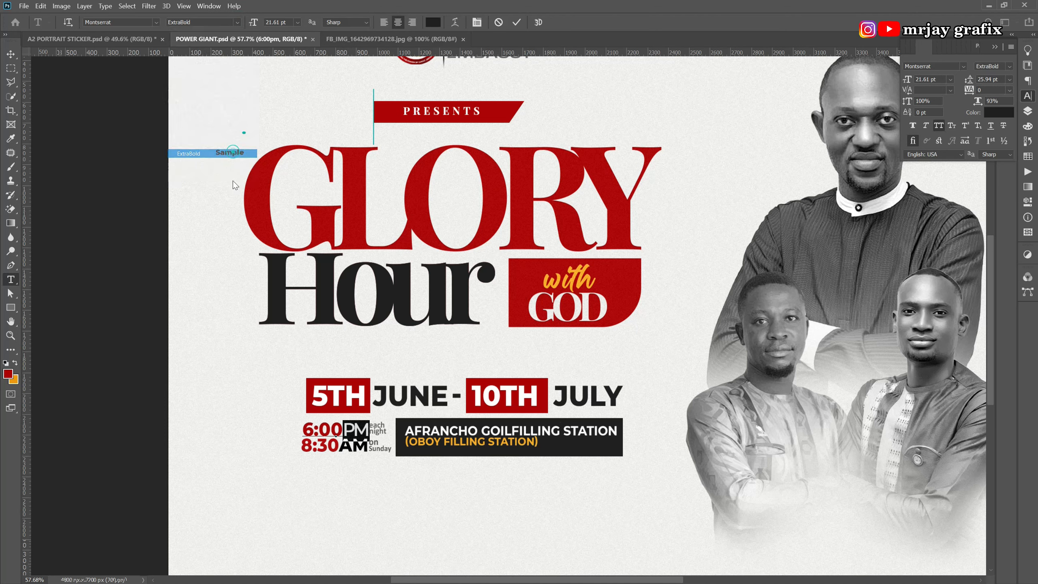
click(237, 21)
click(210, 136)
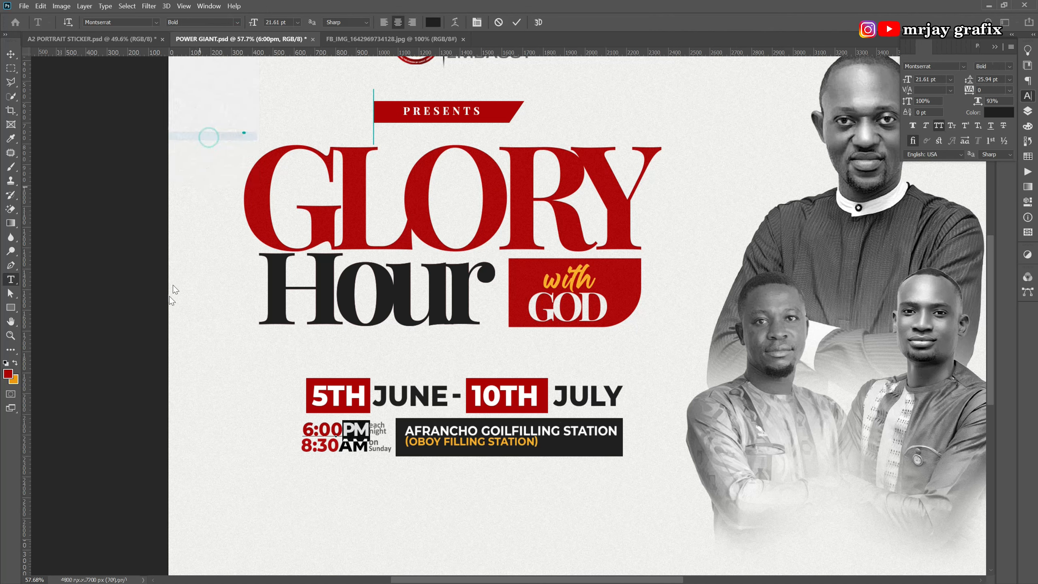
key(ctrl+Return)
key(v)
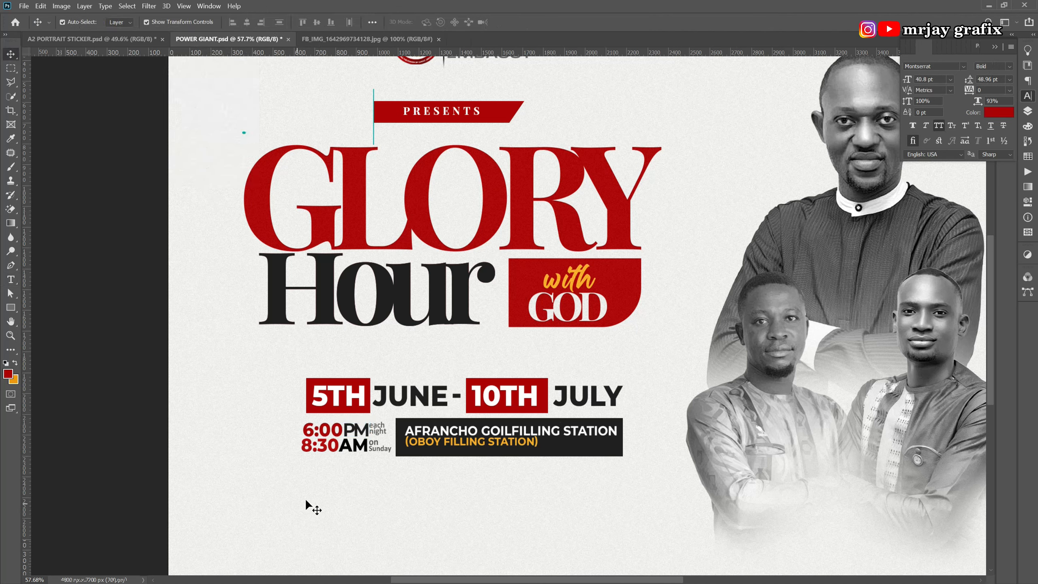
Set the 8:30AM text to Bold.
click(334, 451)
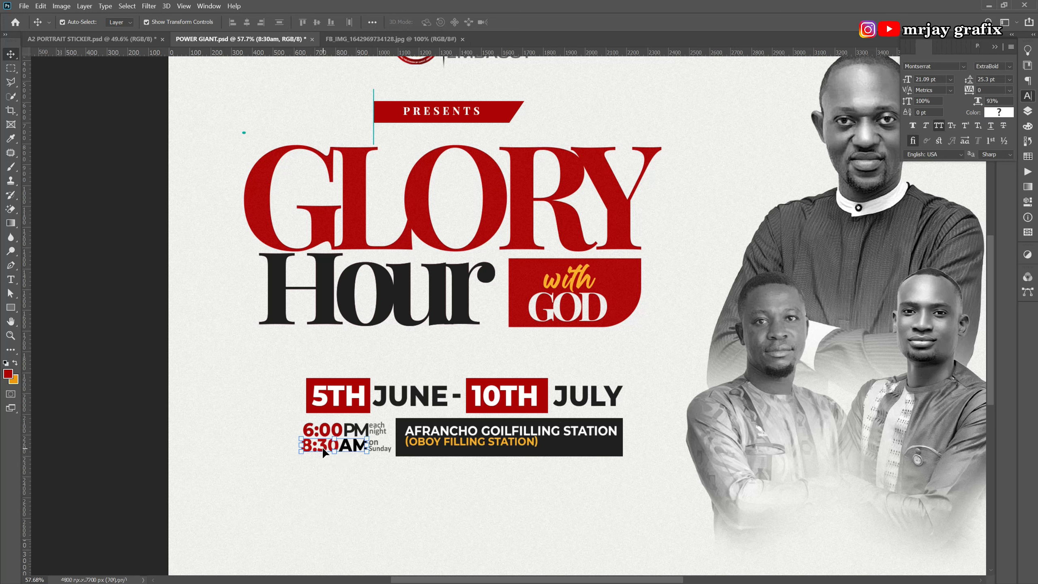
click(1010, 68)
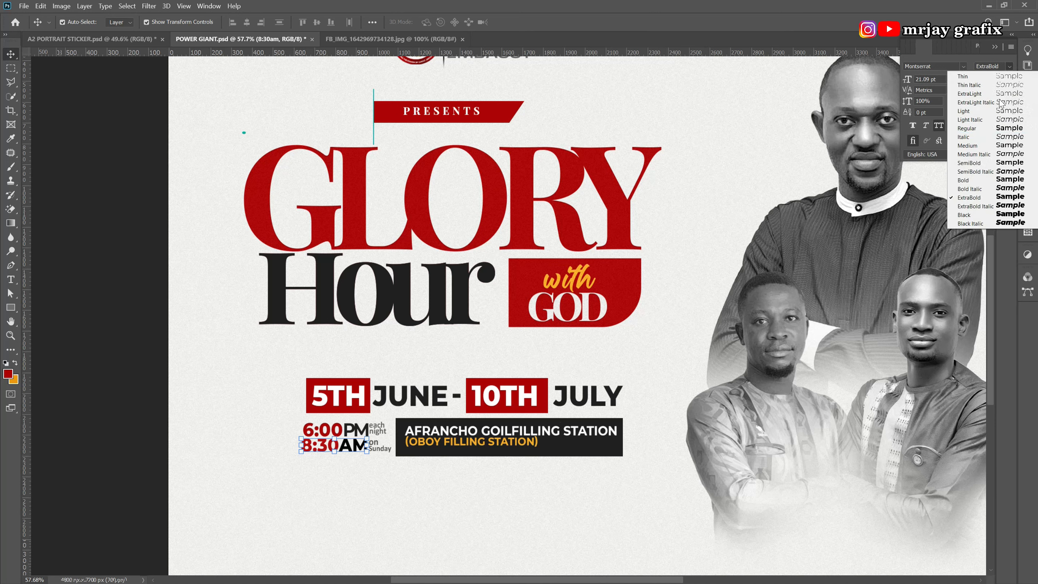
click(977, 183)
click(307, 474)
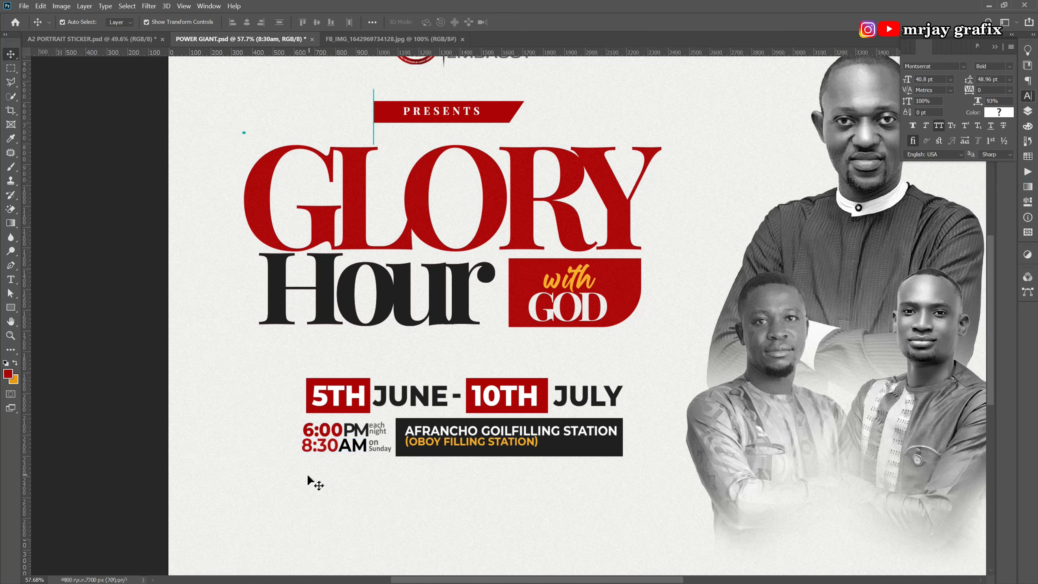
scroll(367, 458, down, 3)
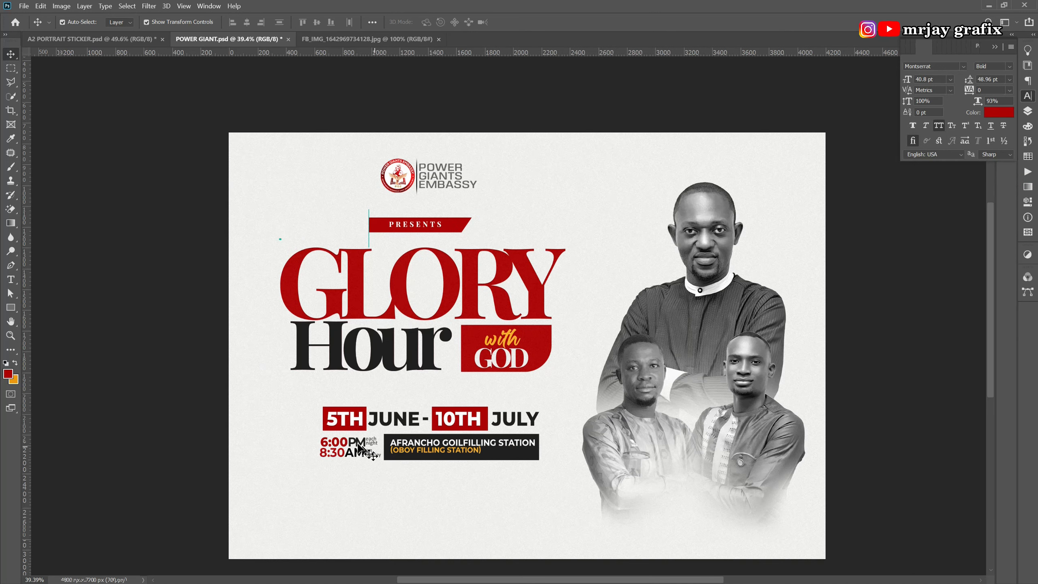
Locate the enquiries line text layer in the A2 PORTRAIT STICKER document.
click(109, 41)
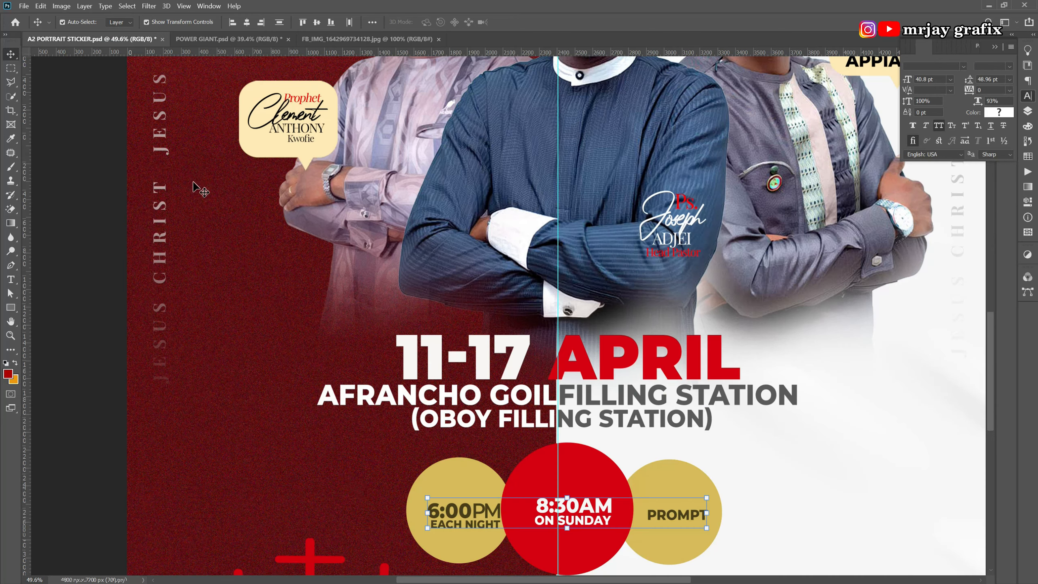
scroll(435, 386, down, 4)
click(392, 496)
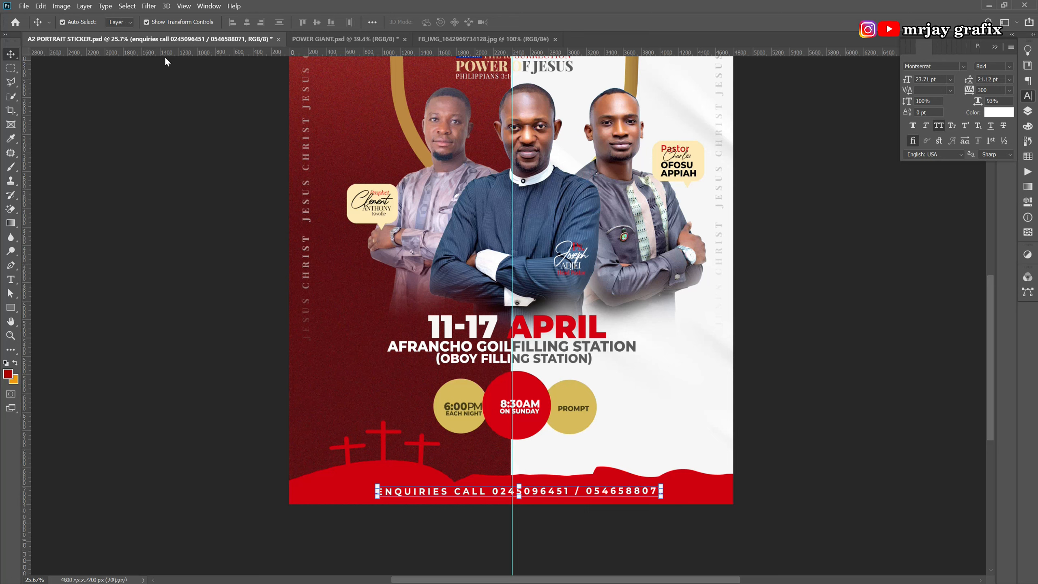
click(328, 40)
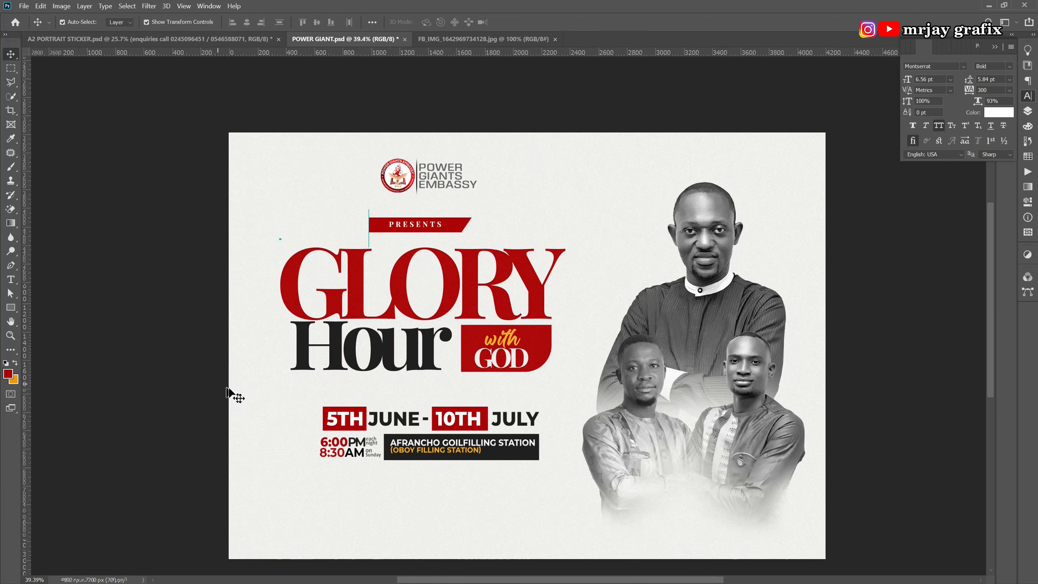
Draw a red rectangle bar near the bottom of the flyer.
click(11, 308)
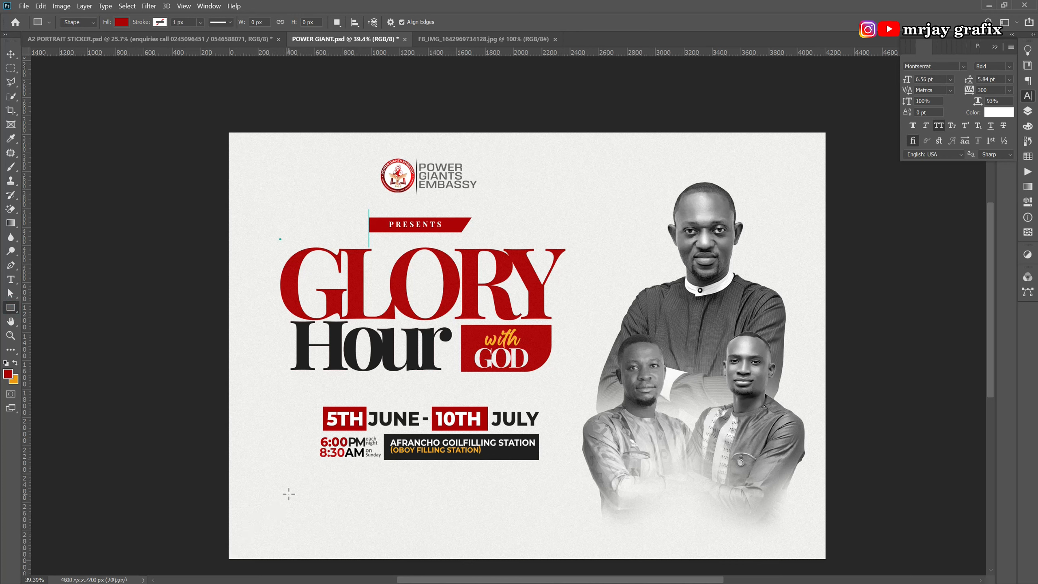
drag(289, 493, 554, 518)
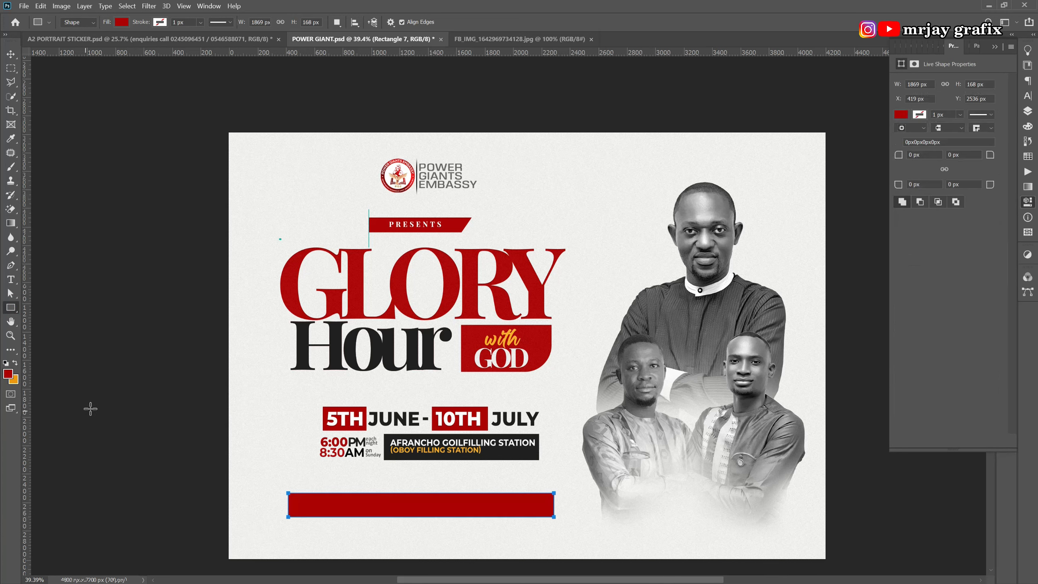
click(11, 56)
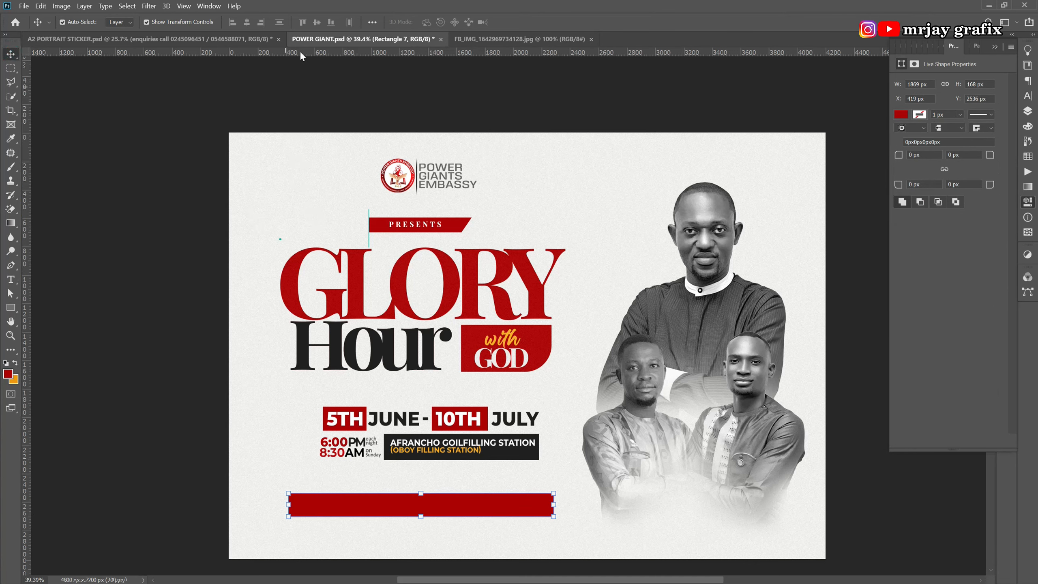
click(291, 117)
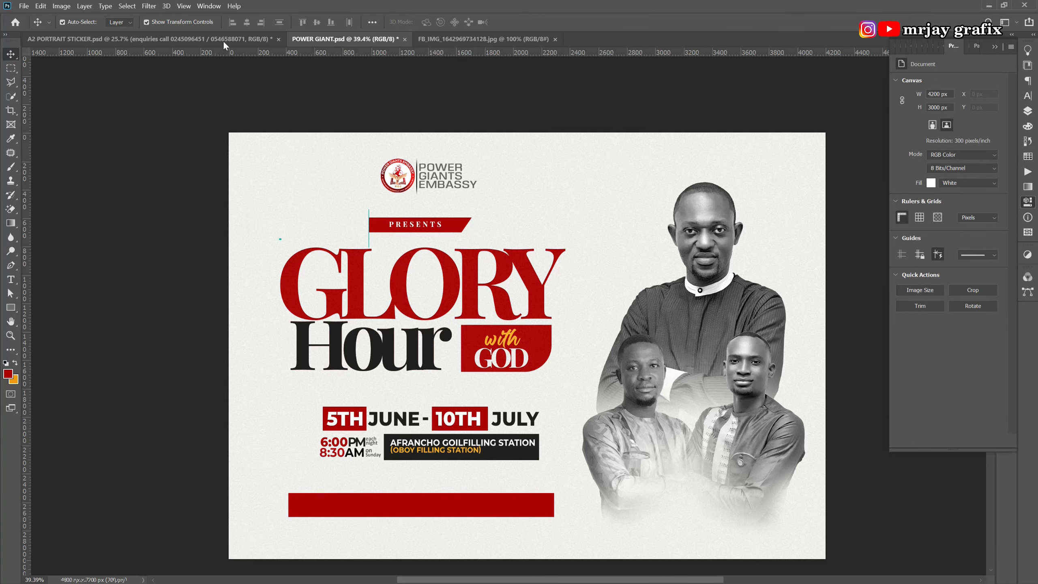
Bring the enquiries line from the sticker onto the red bar and scale it to fit.
click(224, 41)
drag(450, 566, 410, 383)
drag(384, 503, 382, 505)
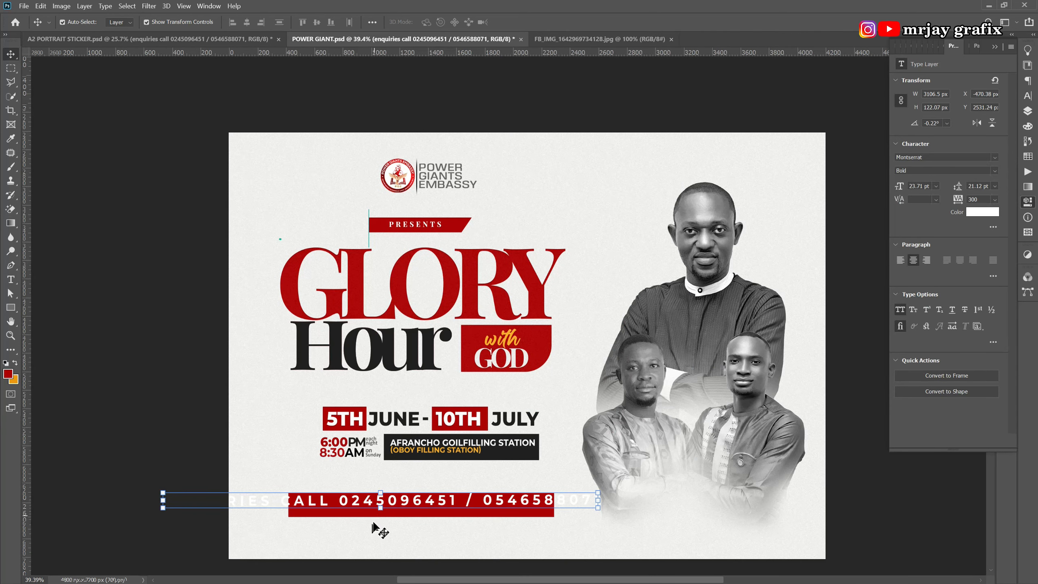
drag(163, 503, 352, 508)
key(Return)
click(168, 516)
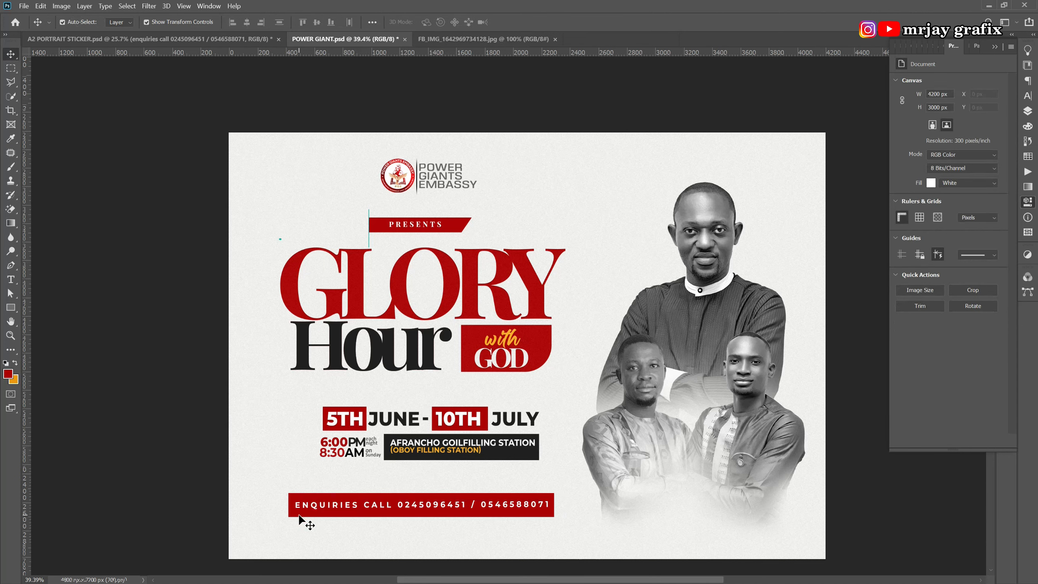
Widen the red bar slightly and centre the enquiries text within it.
click(548, 515)
key(ctrl+t)
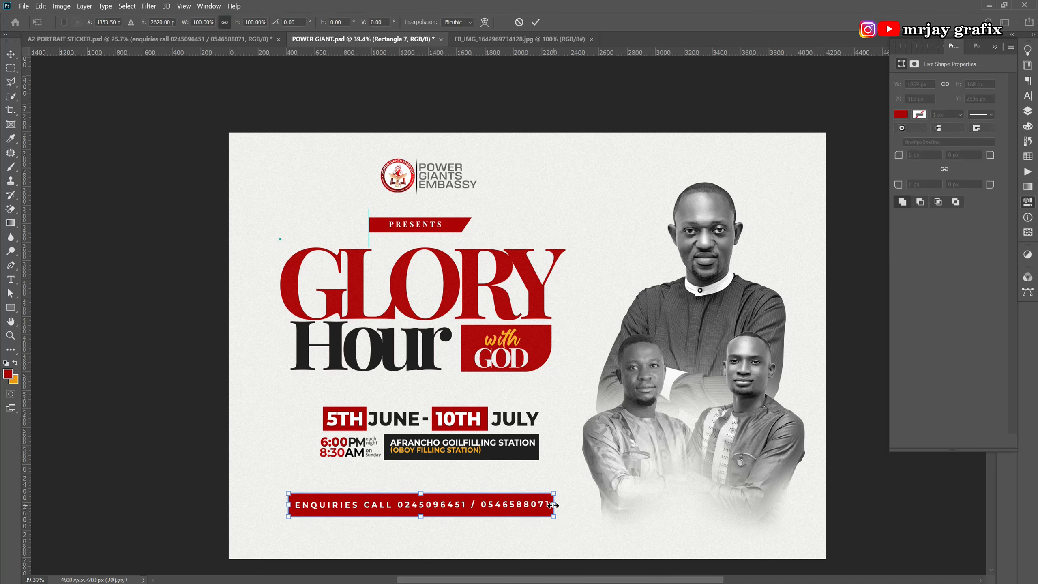
drag(552, 505, 555, 505)
key(Return)
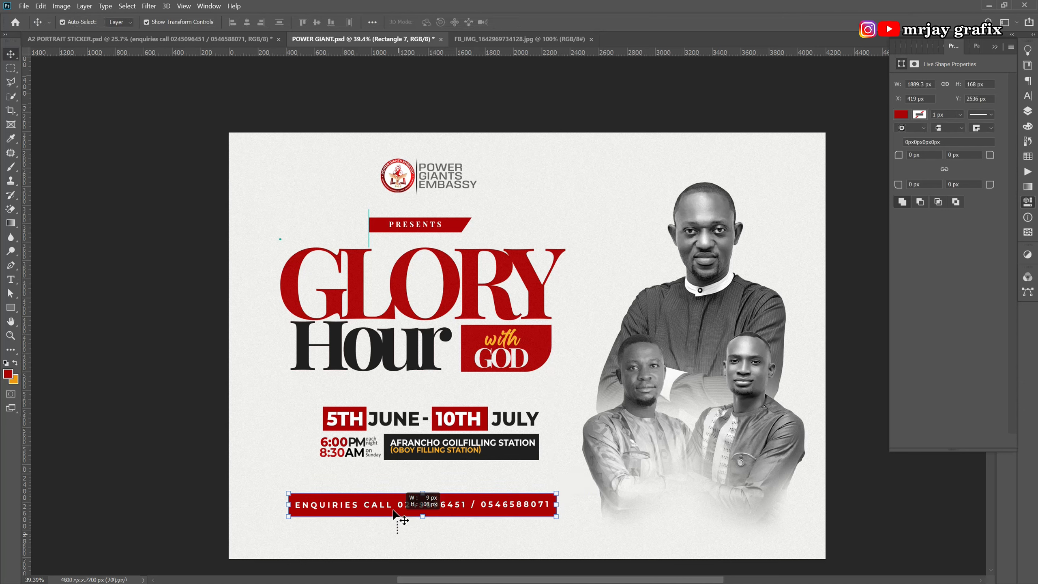
click(249, 23)
Apply the last-used Add Noise filter to the red enquiries bar.
click(205, 401)
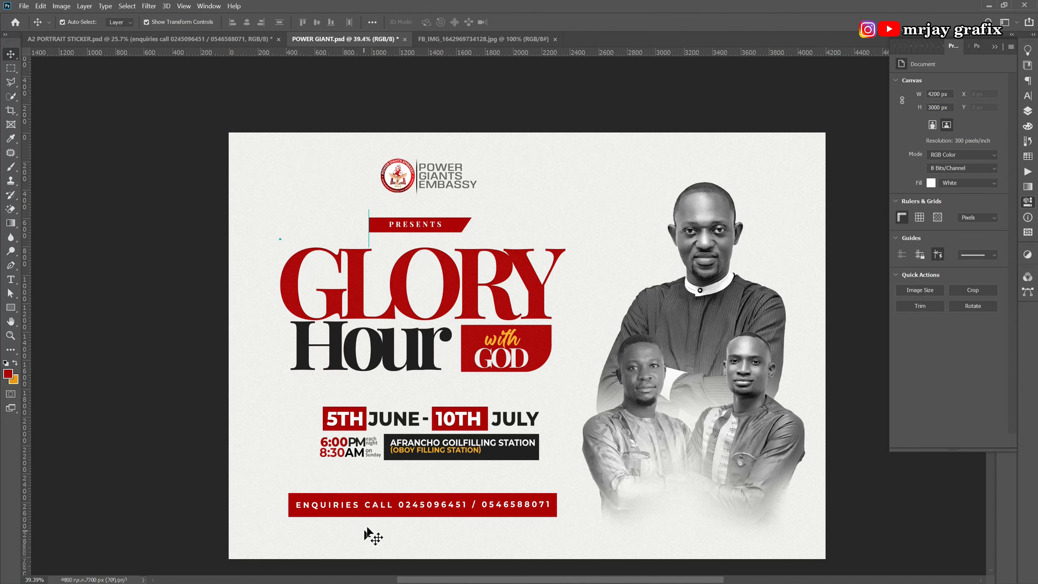
click(372, 512)
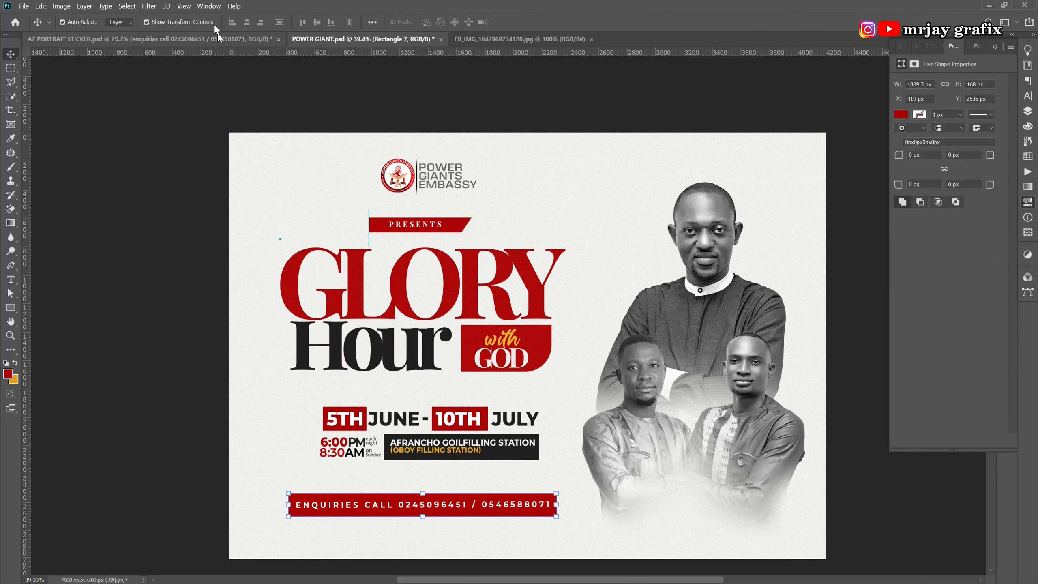
click(142, 7)
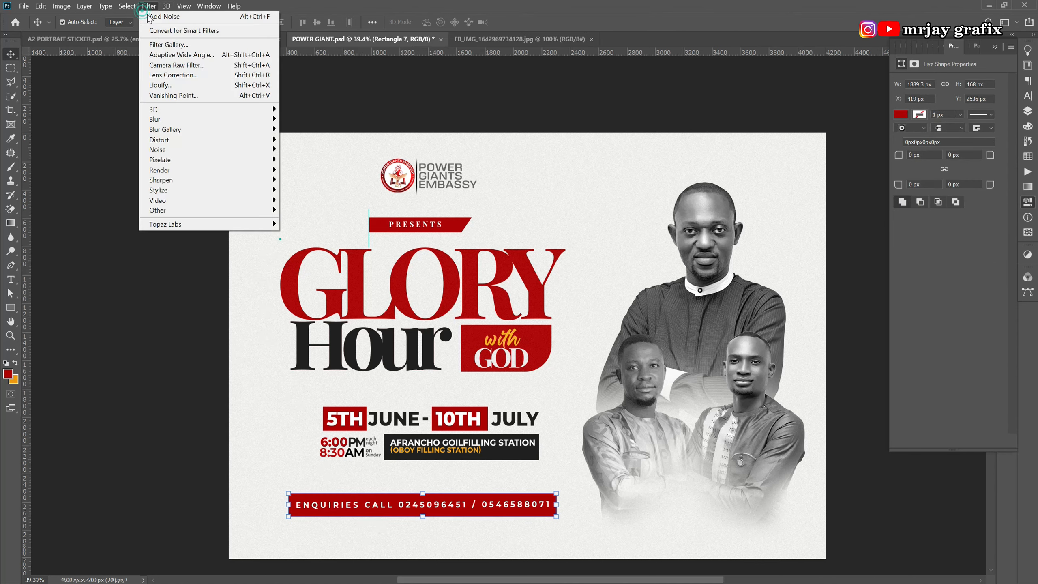
click(166, 16)
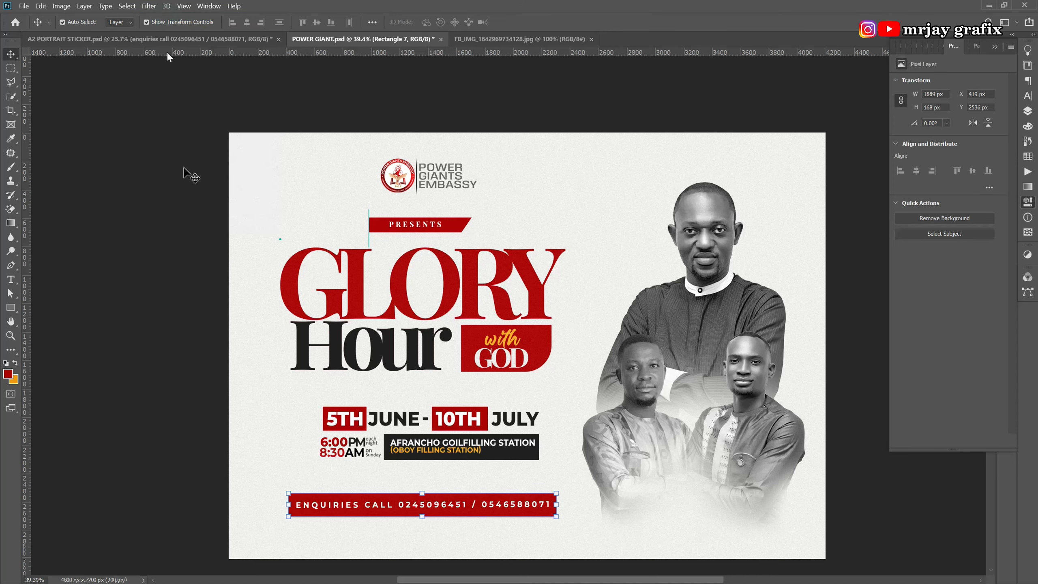
Select the dark venue bar, then the date-row shapes, without applying another filter.
click(157, 373)
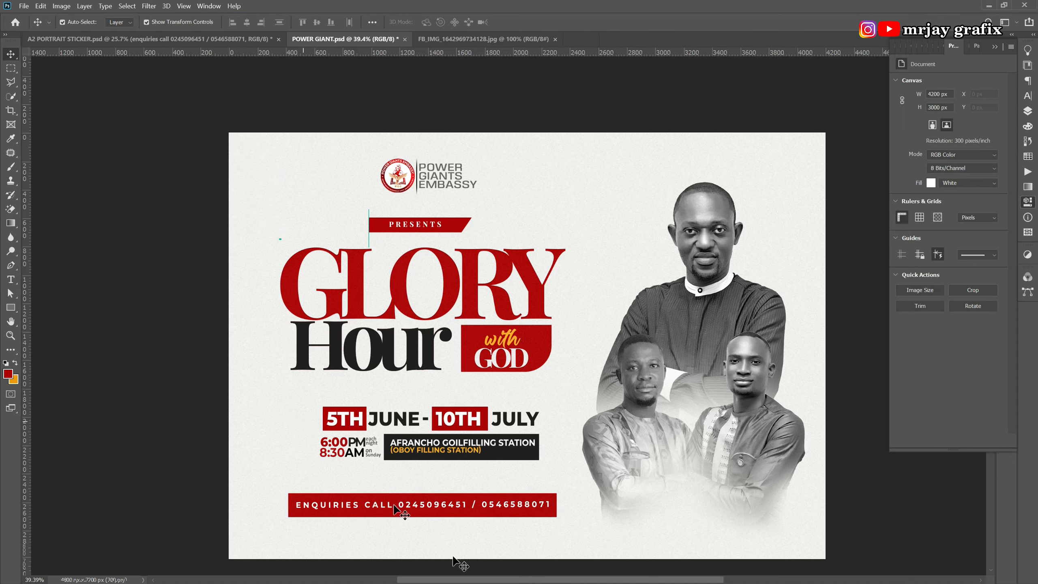
click(504, 457)
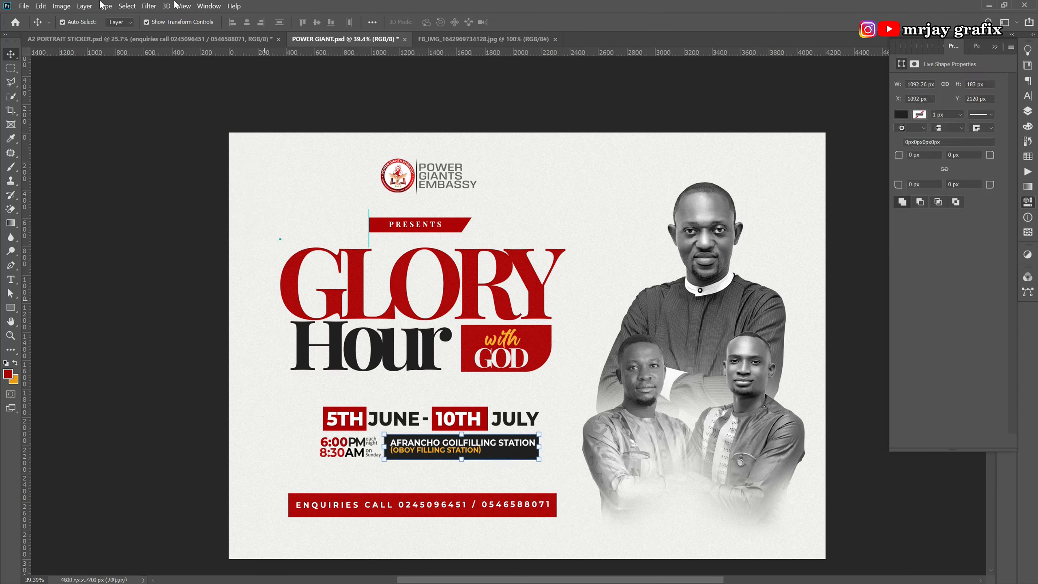
click(149, 6)
key(Escape)
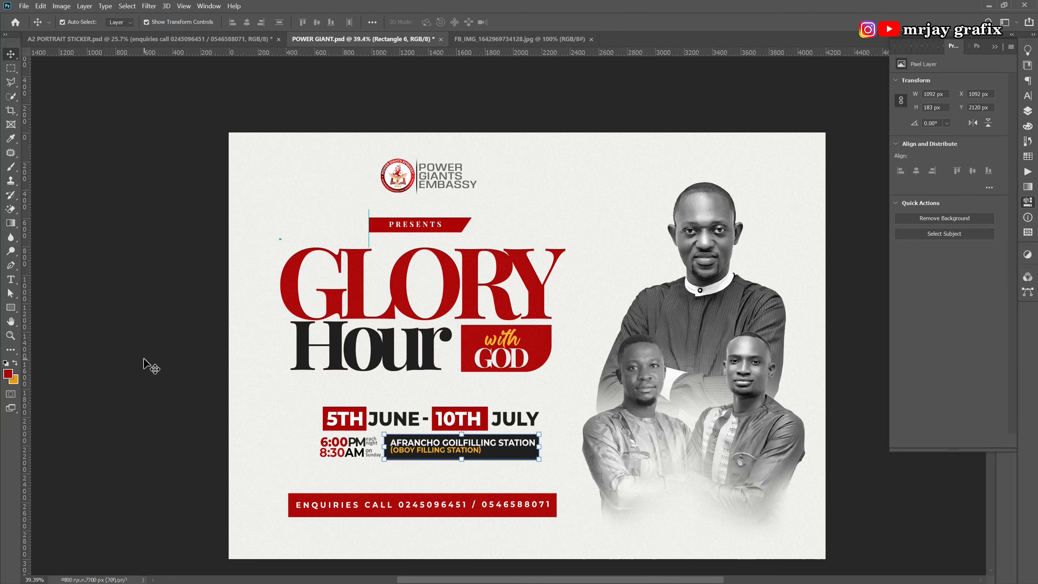
click(144, 360)
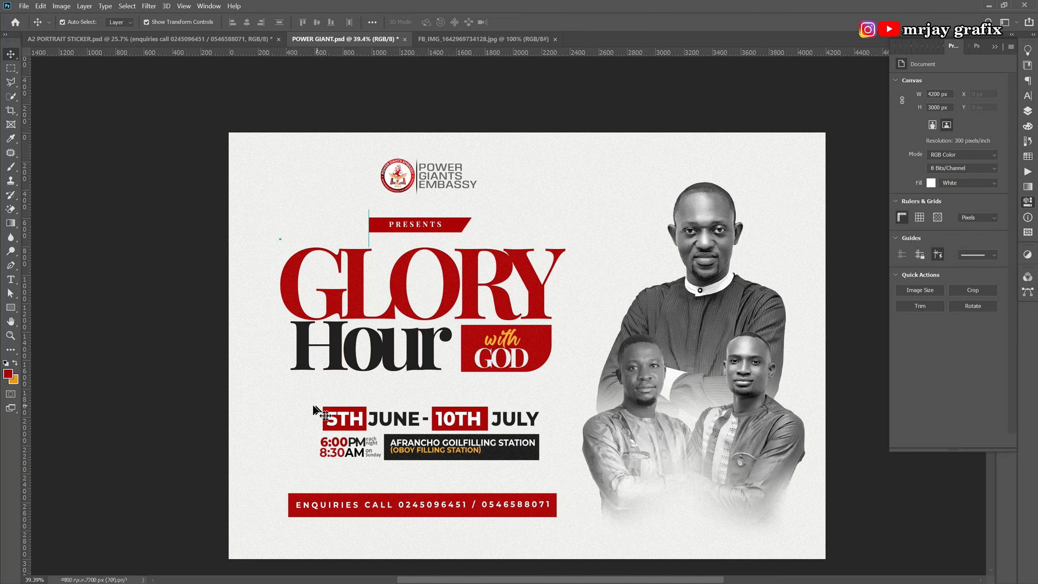
drag(308, 404, 561, 435)
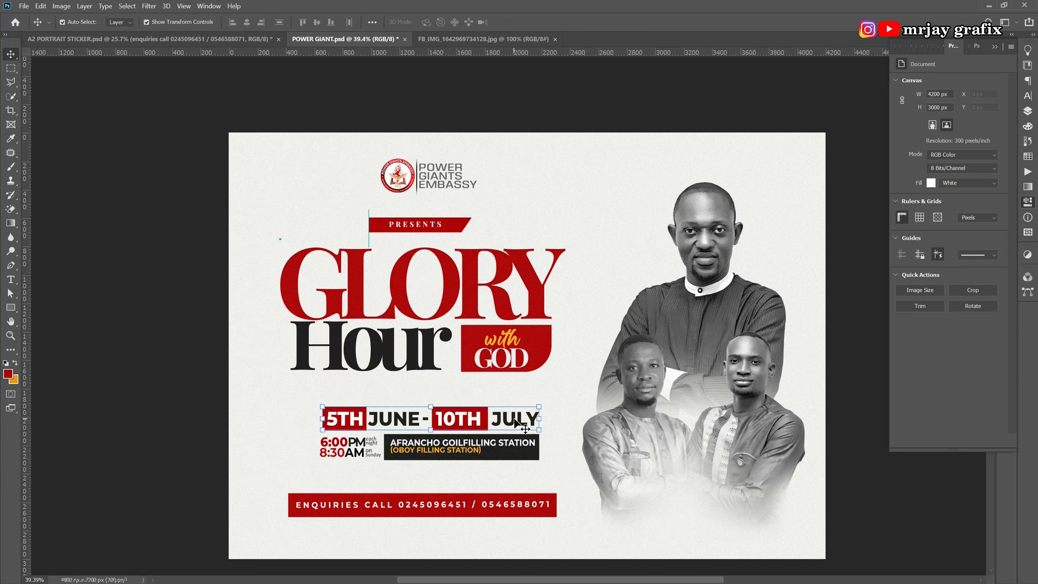
click(1027, 113)
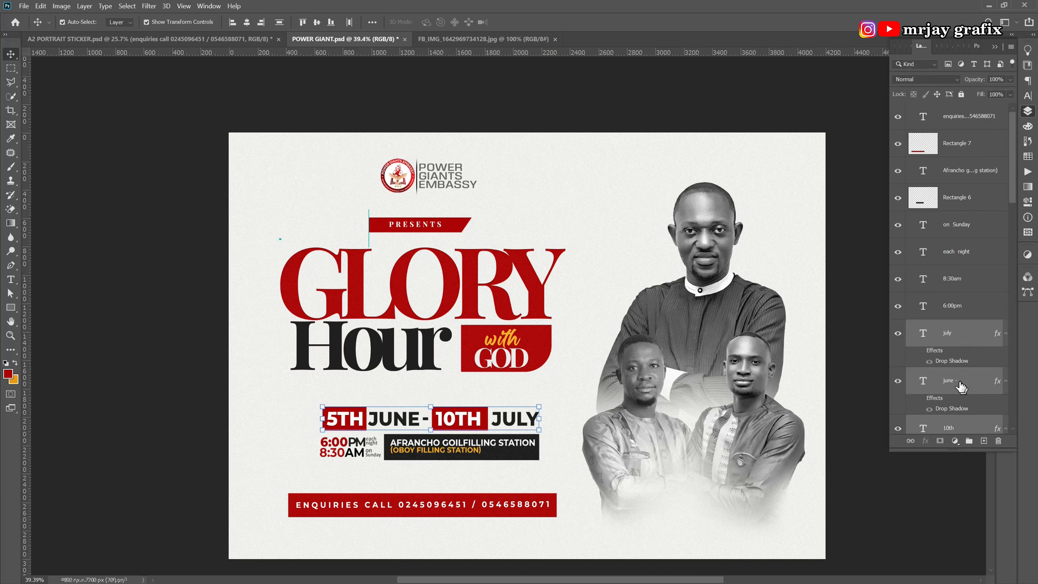
Rasterize the july, june and 10TH date layers.
right_click(970, 335)
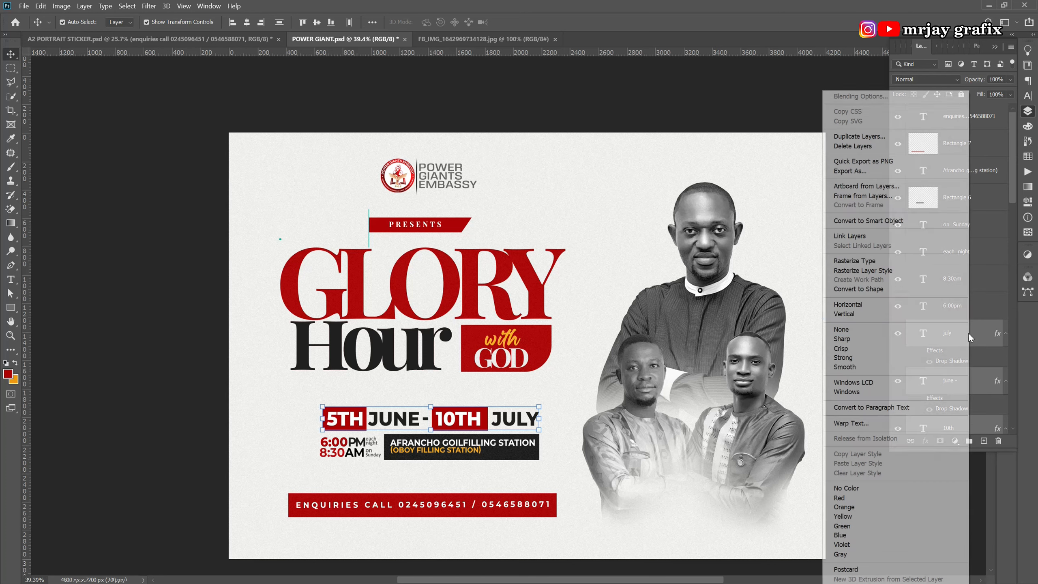
click(859, 271)
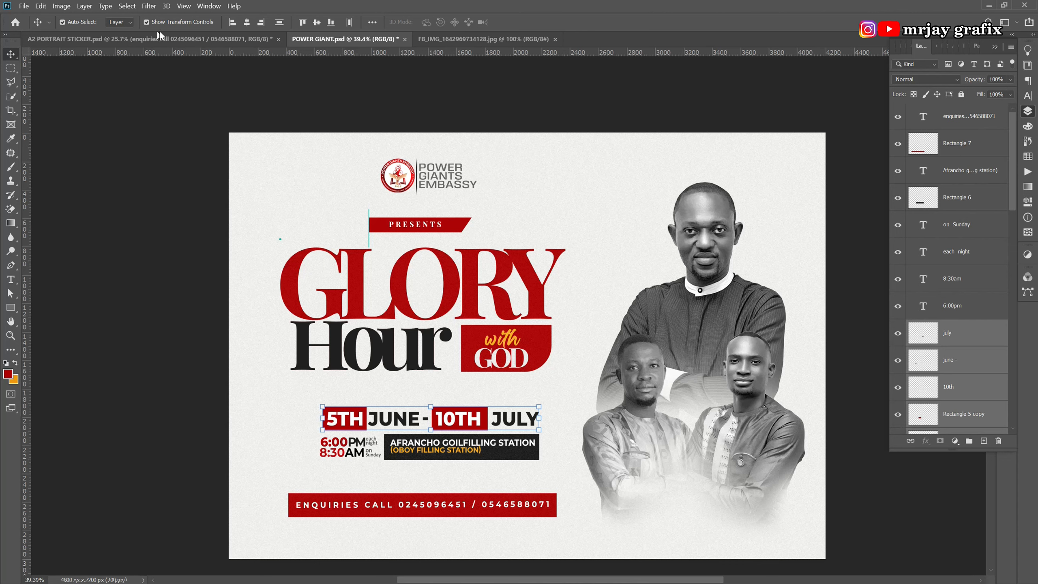
click(150, 7)
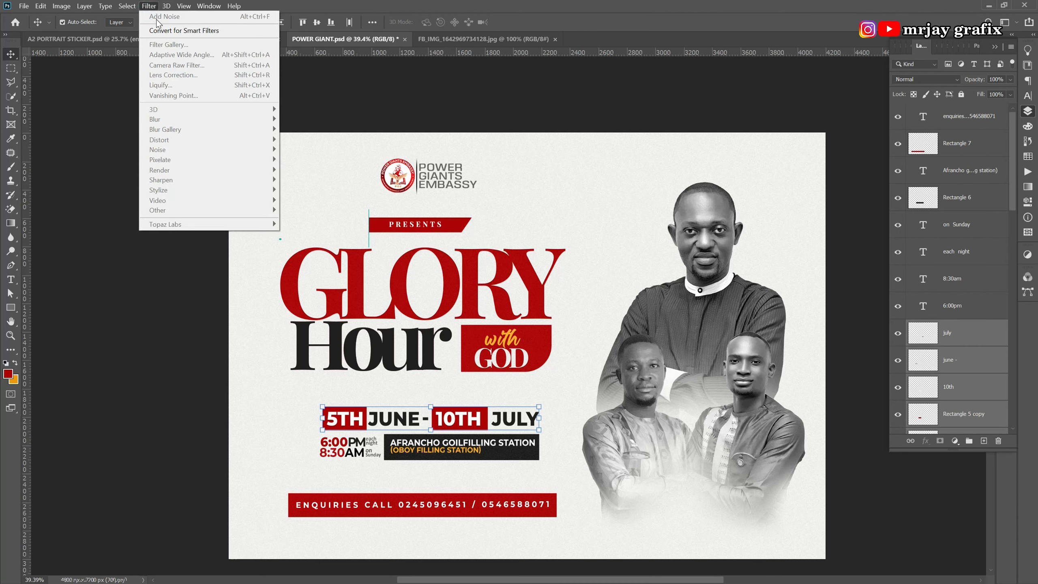
click(143, 337)
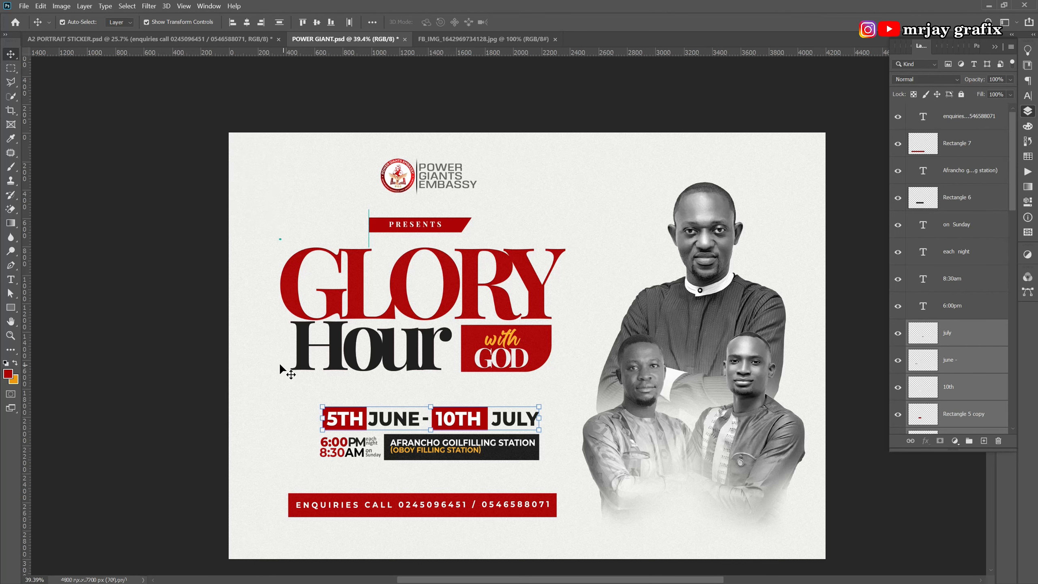
click(242, 380)
Add noise grain to the red box behind 5TH.
click(327, 423)
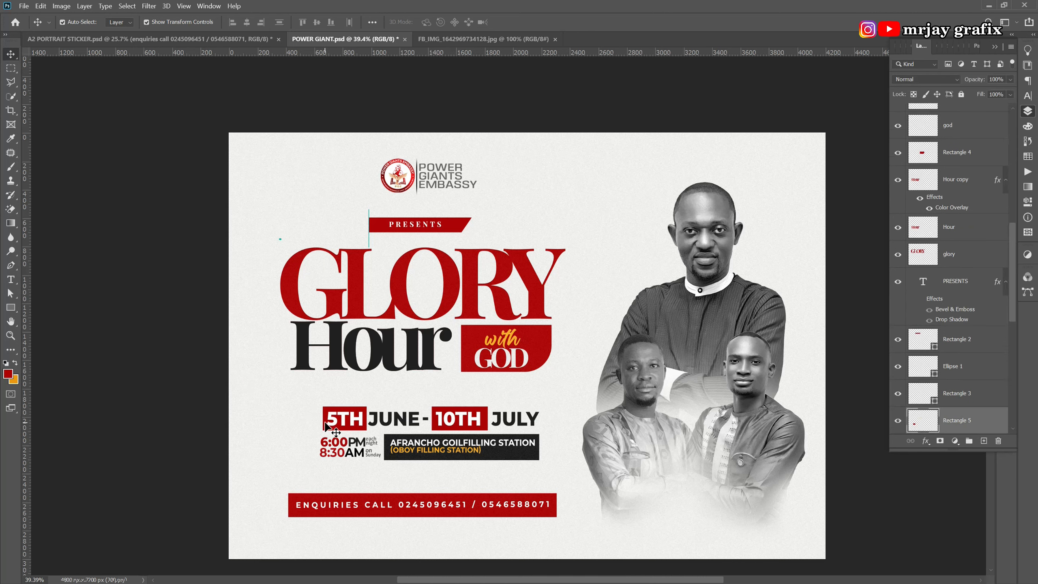
click(150, 6)
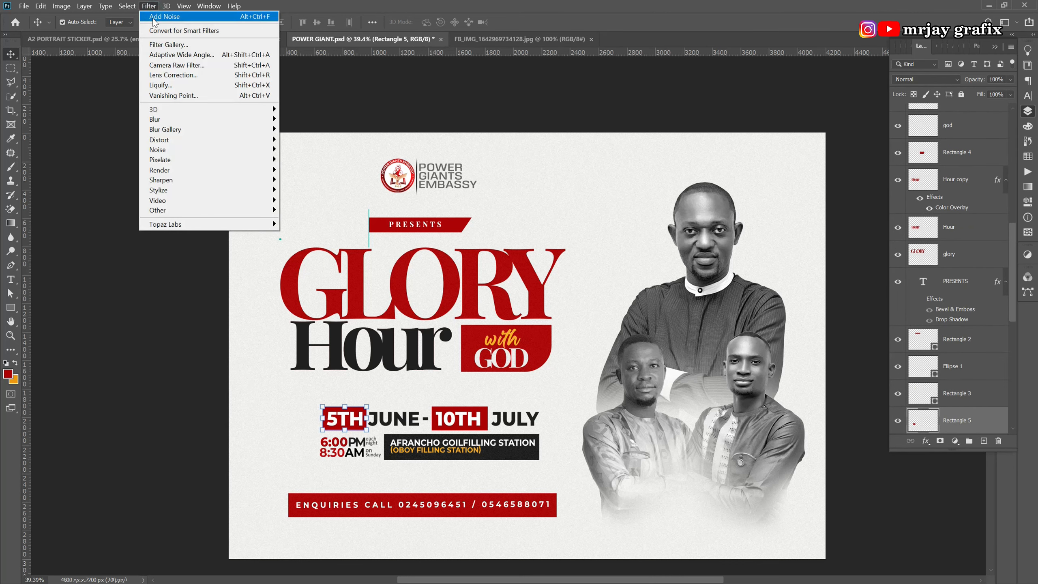
click(212, 423)
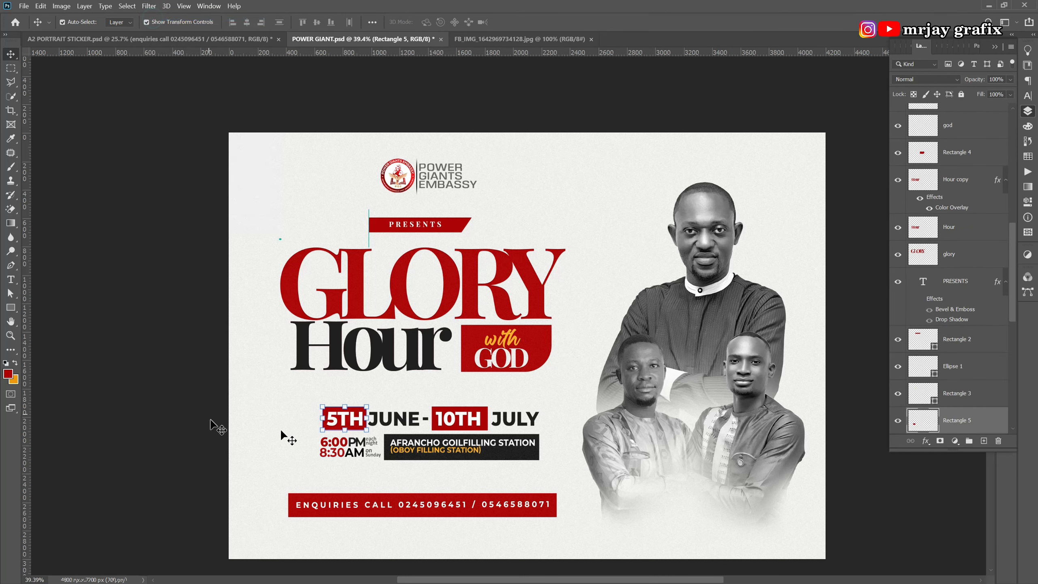
Place a duplicate of the red box behind 10TH, level with the 5TH box.
click(470, 411)
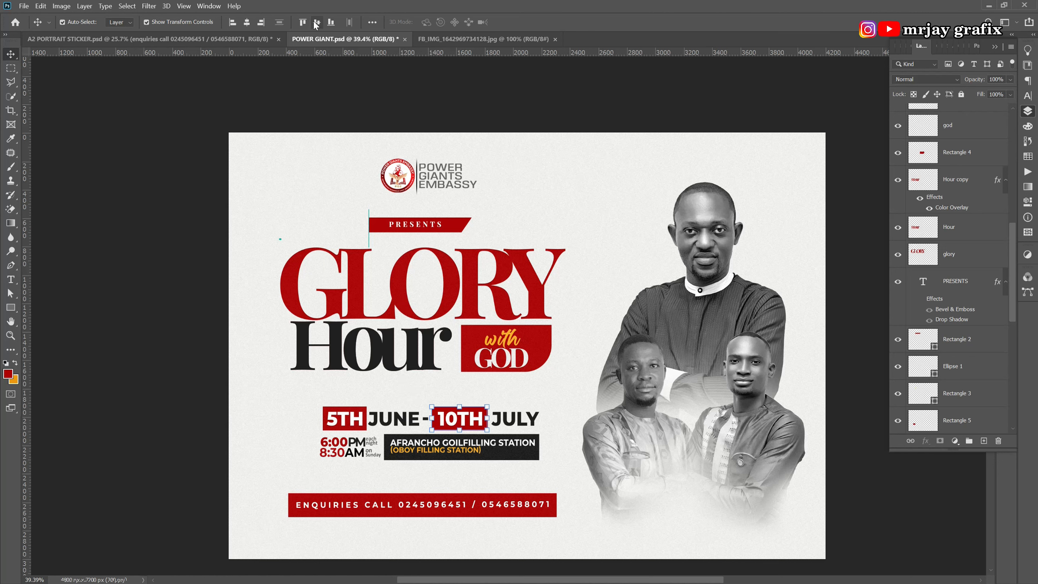
click(226, 359)
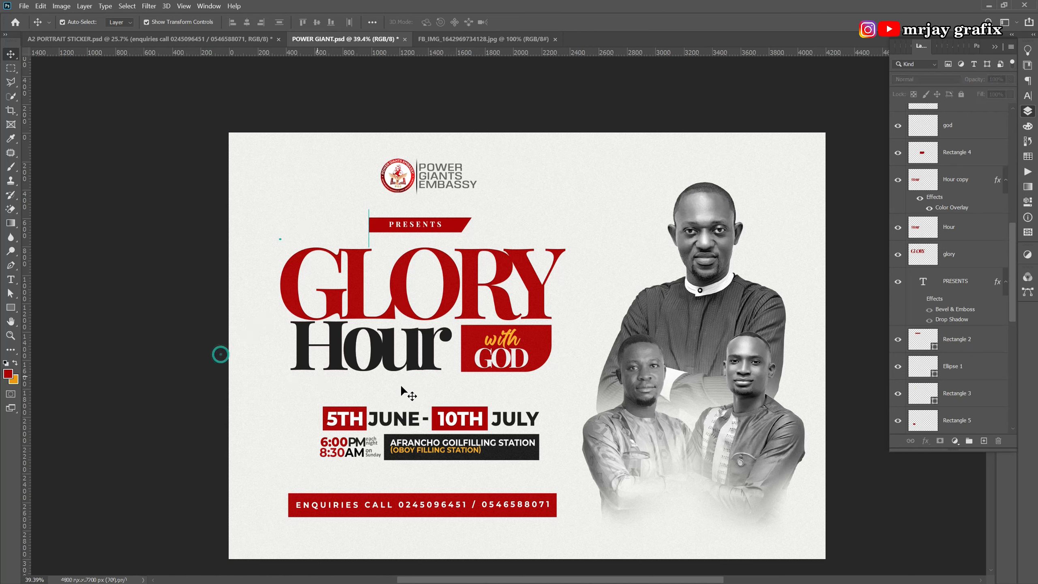
alt+click(439, 416)
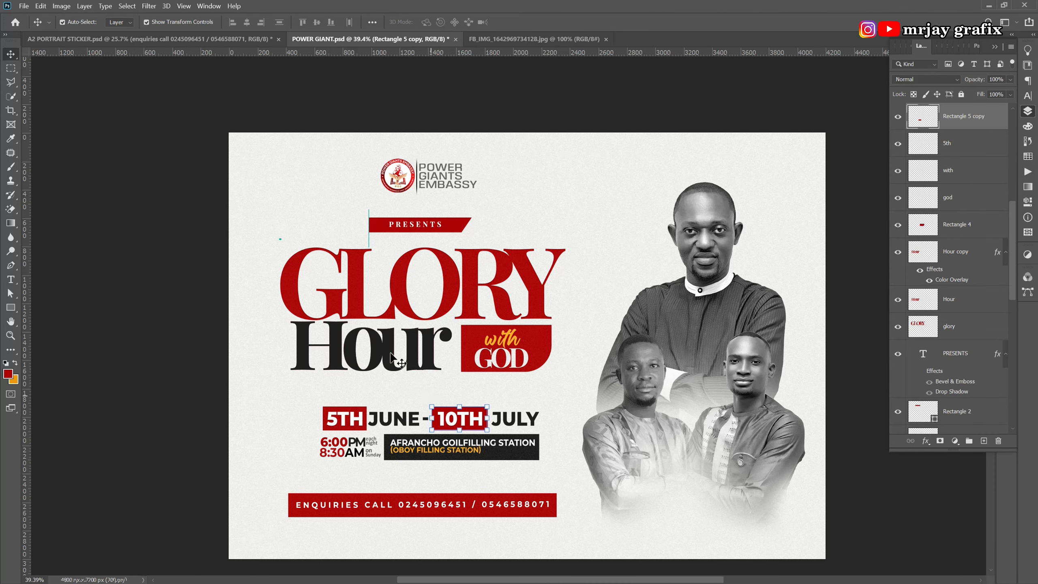
click(149, 6)
click(188, 332)
click(189, 332)
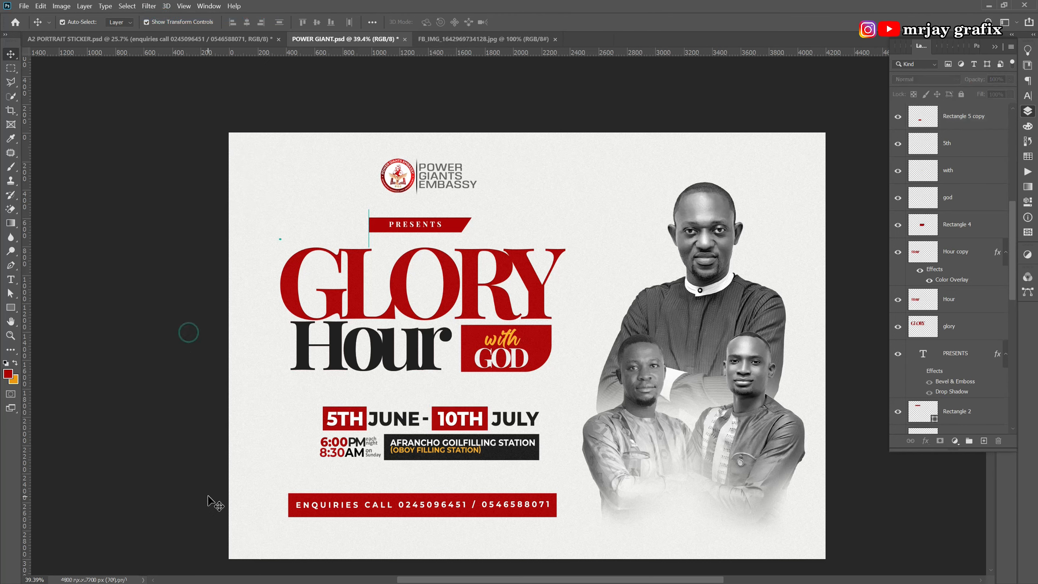
scroll(243, 457, down, 1)
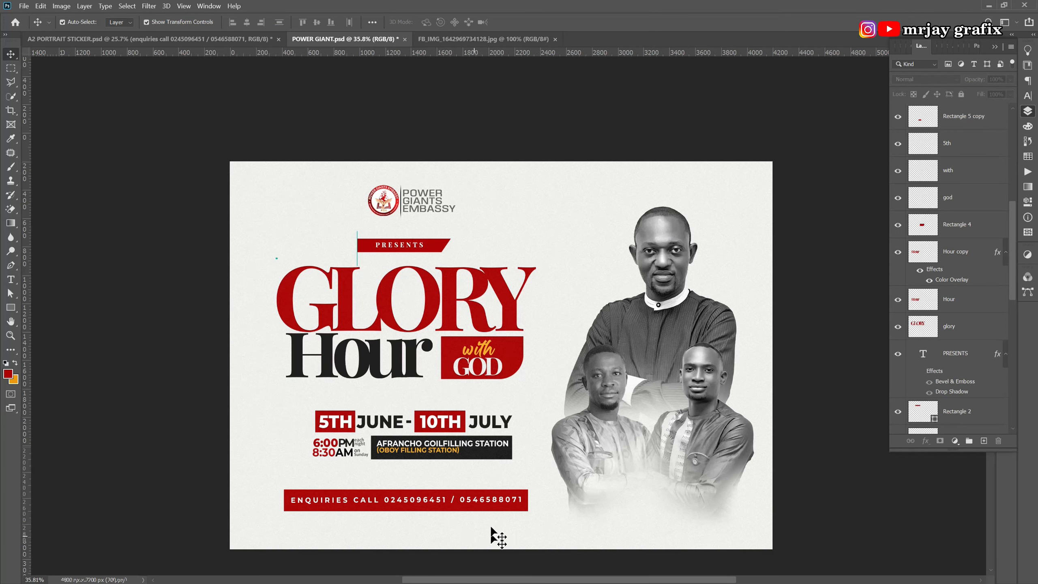
Lock the three portrait layers in the A2 PORTRAIT STICKER document.
click(151, 40)
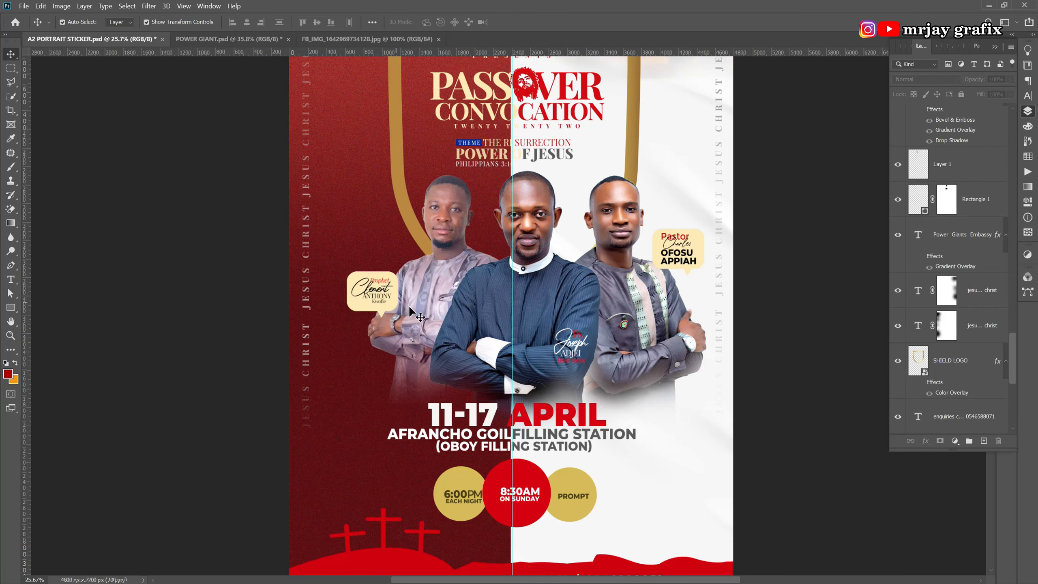
click(437, 321)
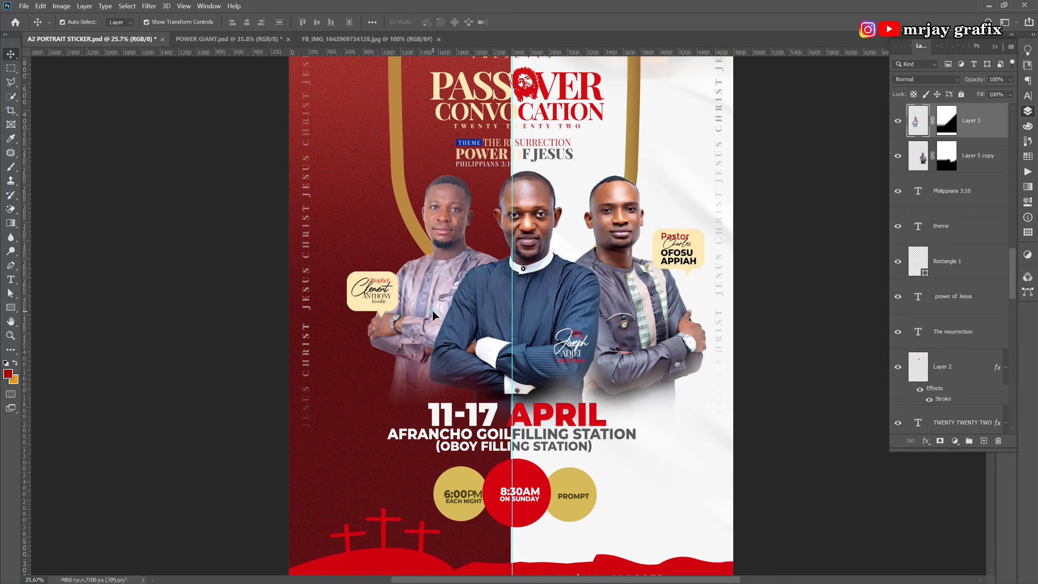
shift+click(483, 328)
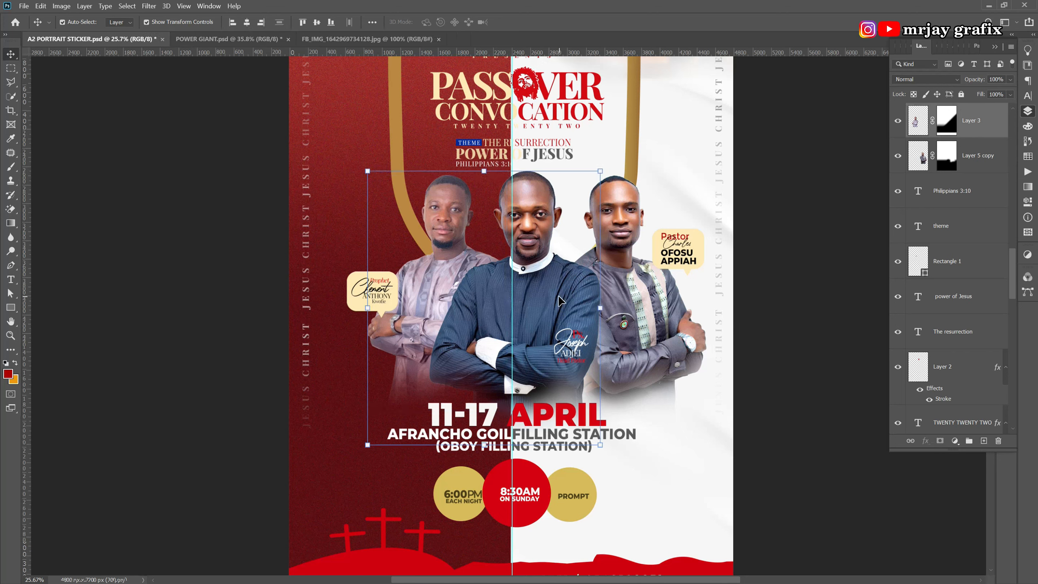
shift+click(636, 295)
click(937, 95)
click(727, 245)
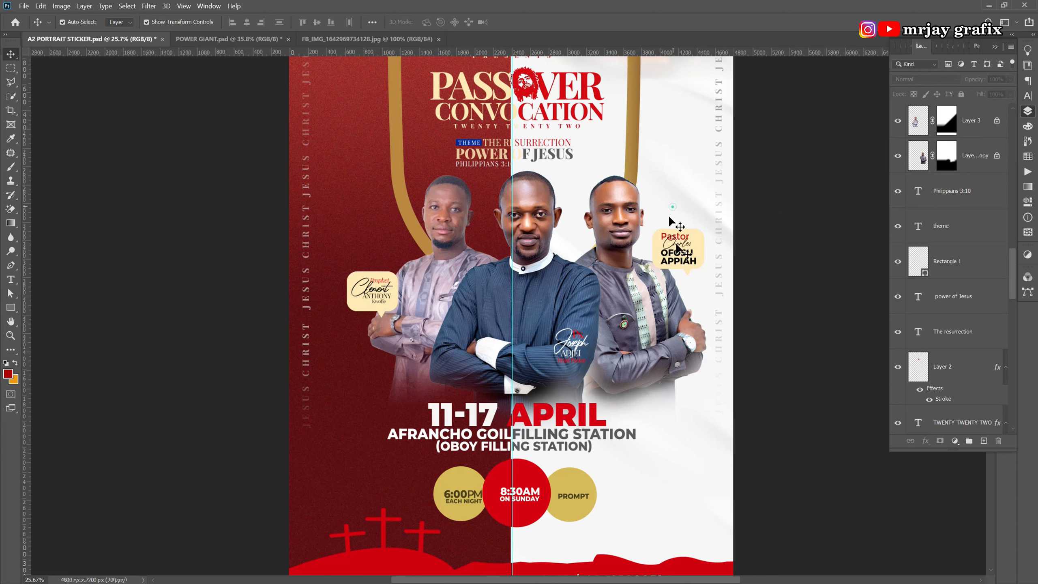
Drag the pastor's name sticker into the flyer's bottom right and delete its yellow bubble.
drag(664, 243, 432, 172)
drag(664, 487, 700, 514)
click(645, 523)
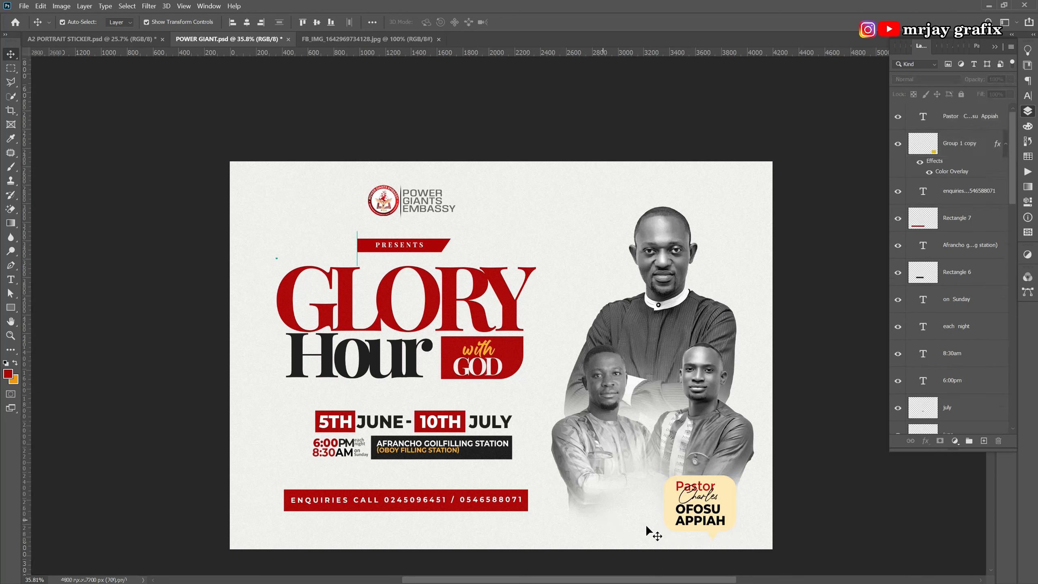
click(665, 522)
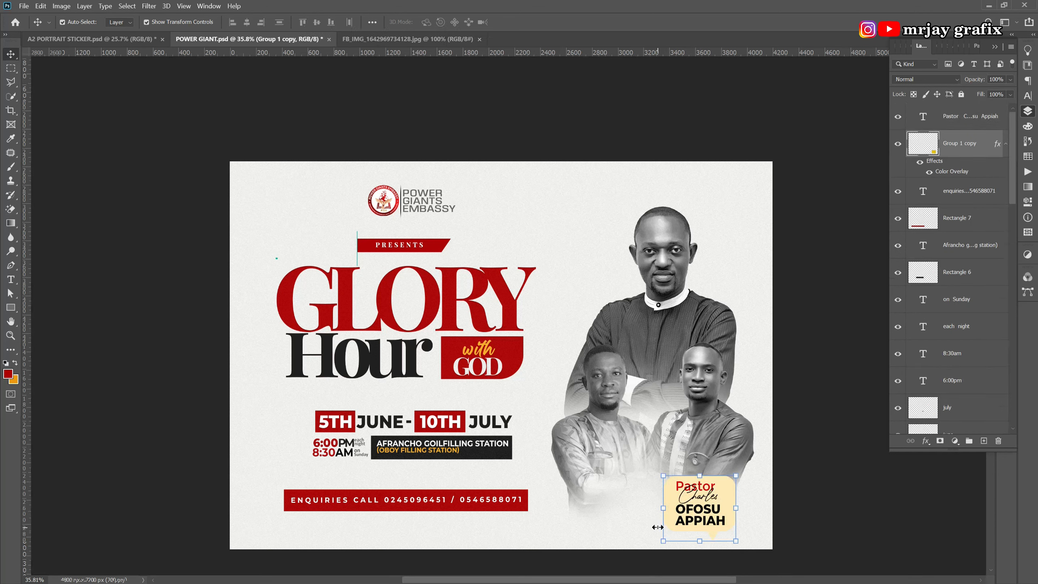
key(Delete)
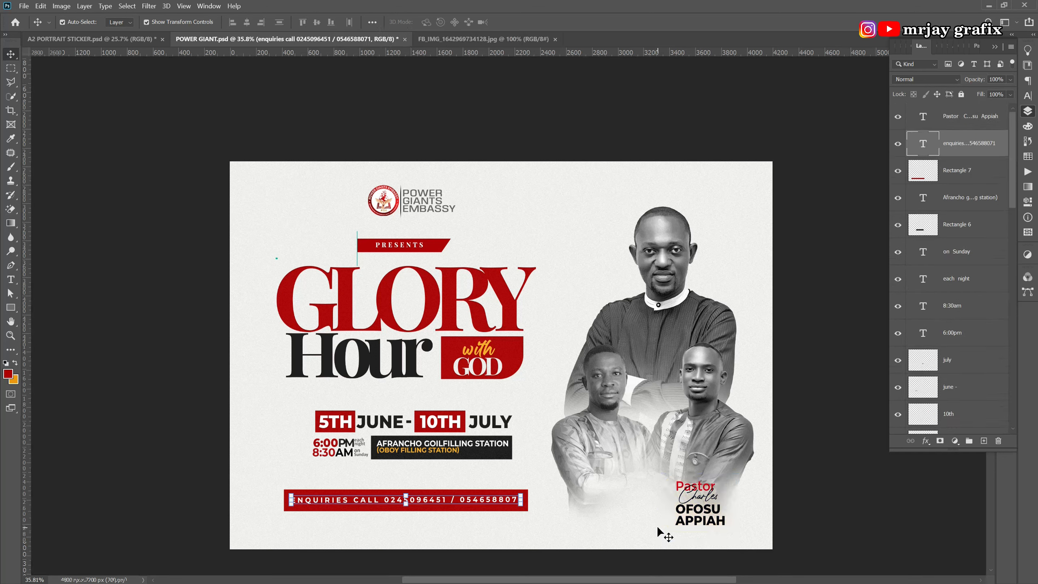
Shrink the pastor's name text to about two-thirds size.
click(690, 514)
drag(675, 483, 724, 518)
key(Return)
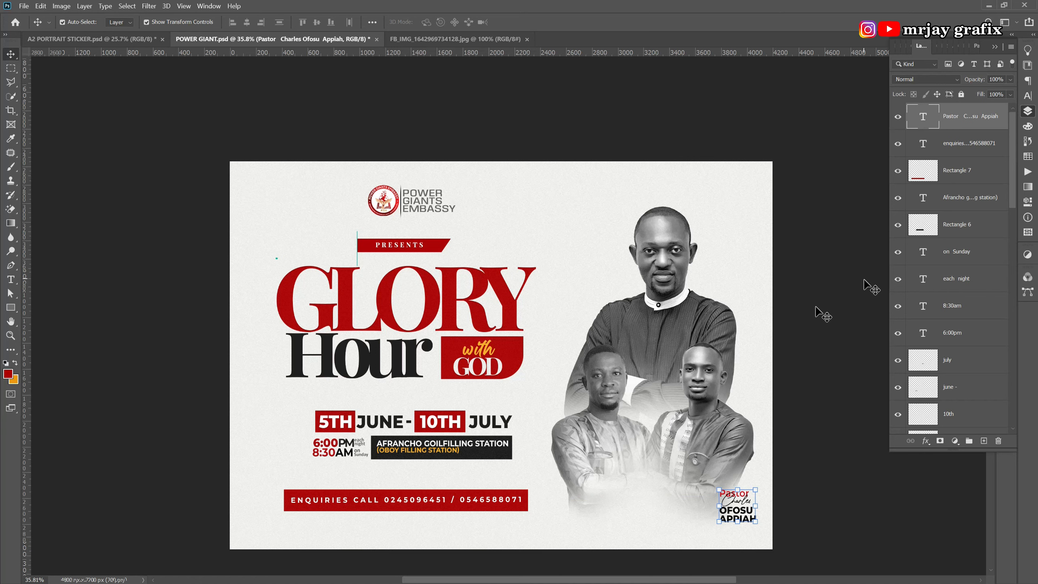
click(640, 550)
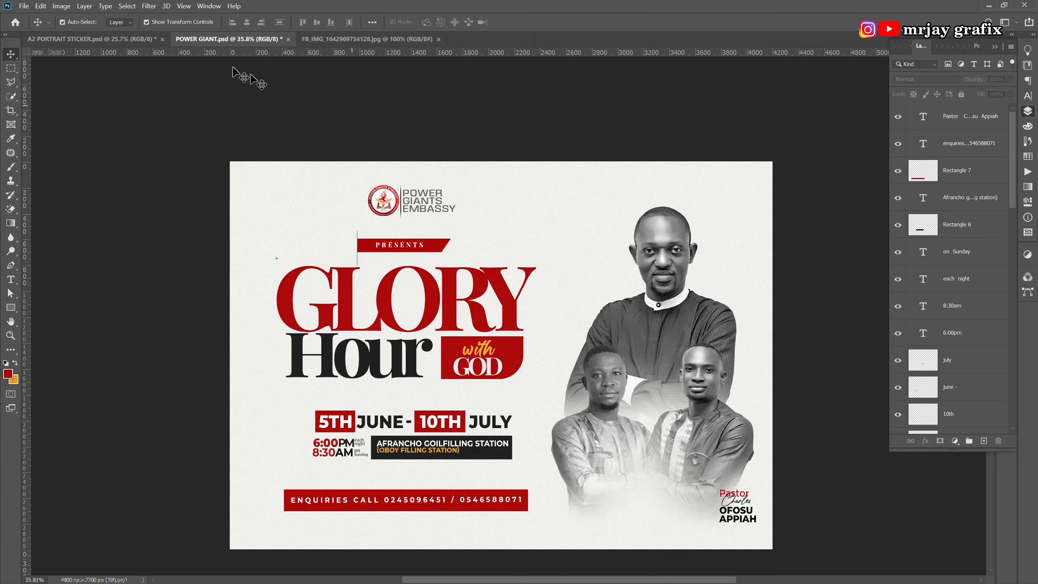
click(146, 41)
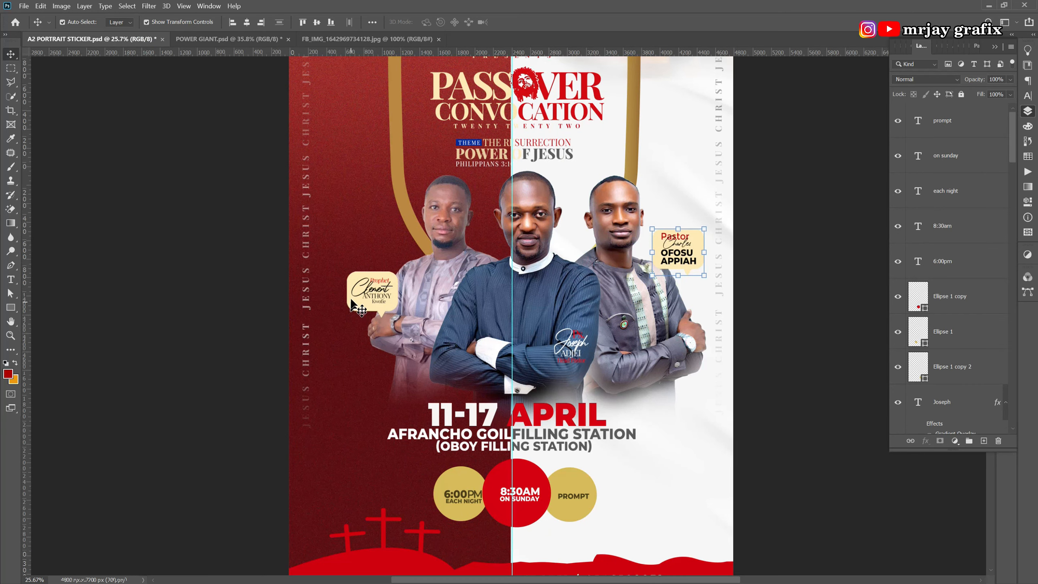
Bring the prophet's name sticker into the flyer and delete its yellow bubble.
click(373, 300)
drag(373, 301, 502, 419)
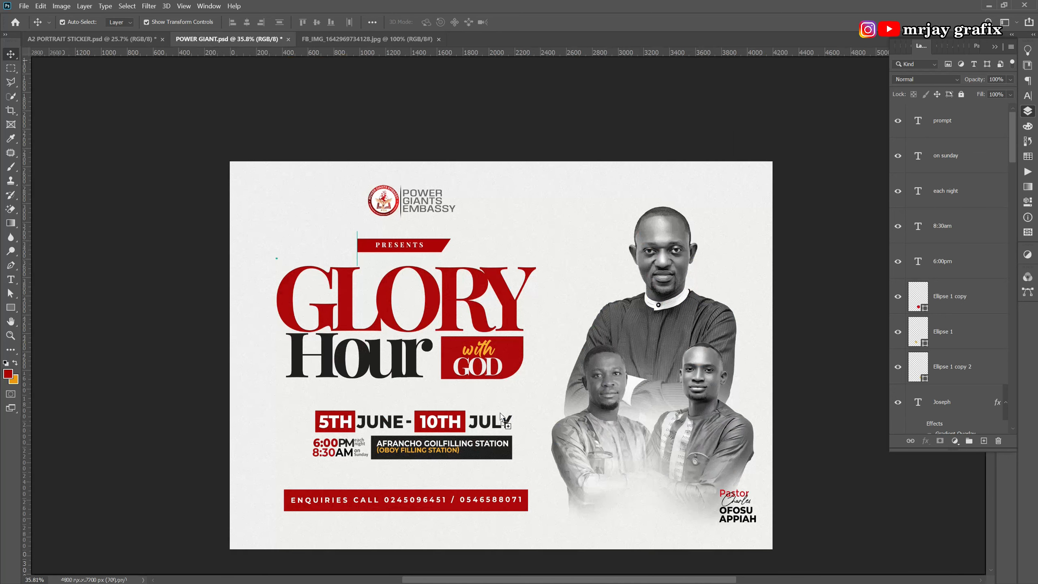
drag(595, 510, 586, 517)
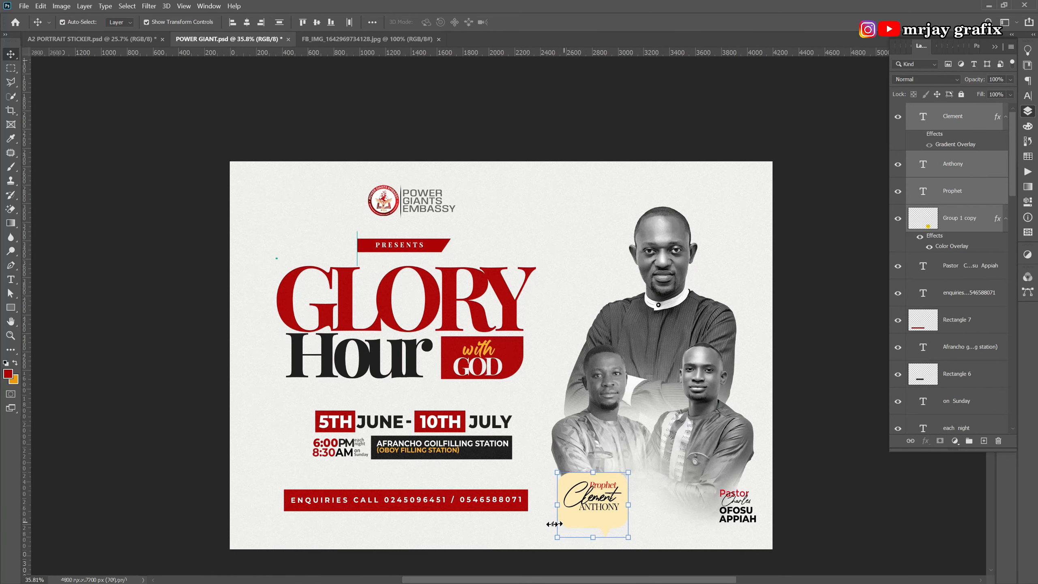
key(ctrl+t)
key(Return)
click(592, 518)
key(Delete)
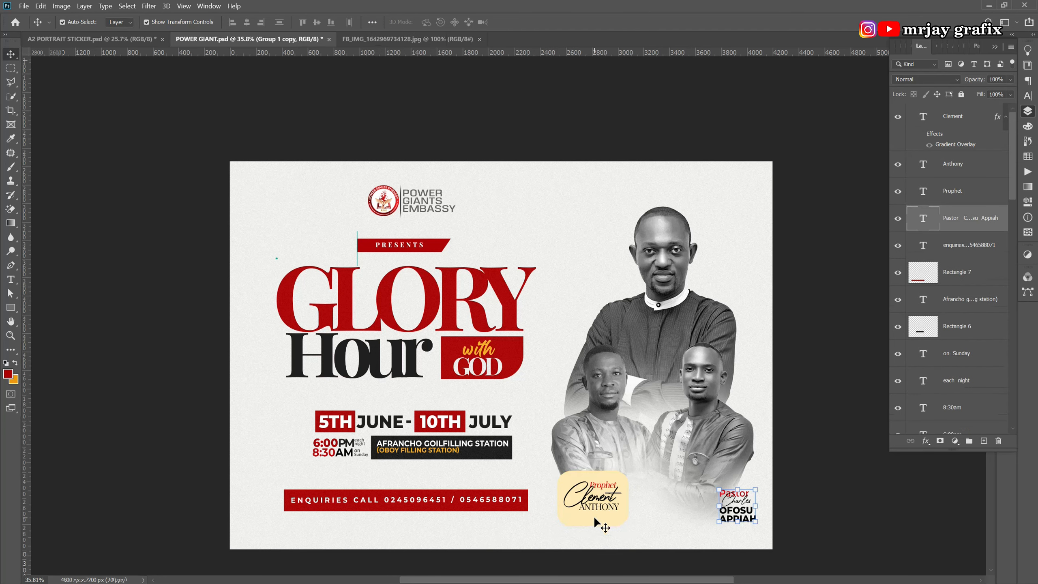
Move the signature and surname text lines down and right together.
drag(594, 517, 602, 478)
click(597, 457)
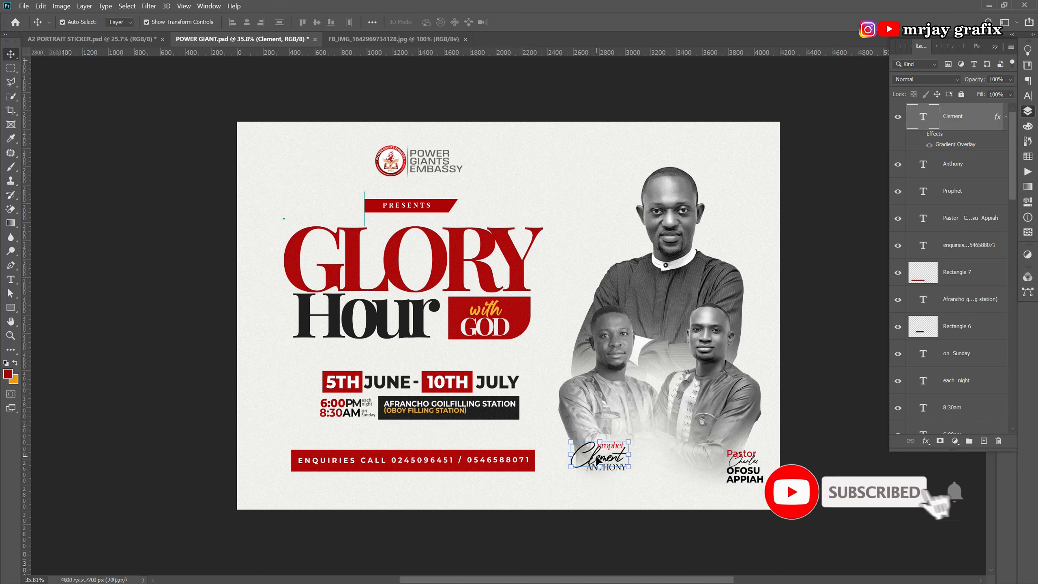
click(601, 488)
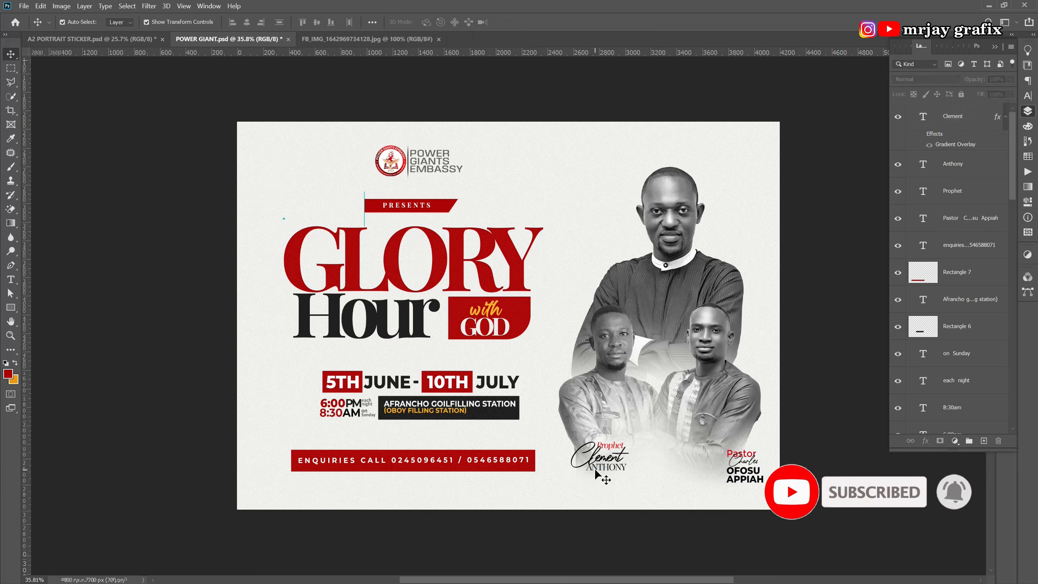
click(596, 469)
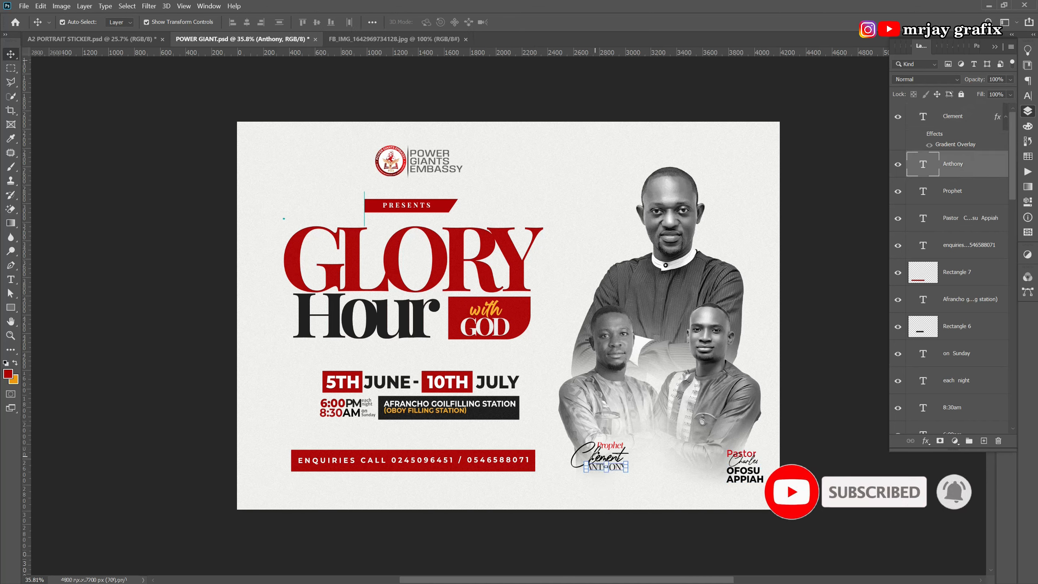
shift+click(600, 450)
drag(600, 450, 600, 474)
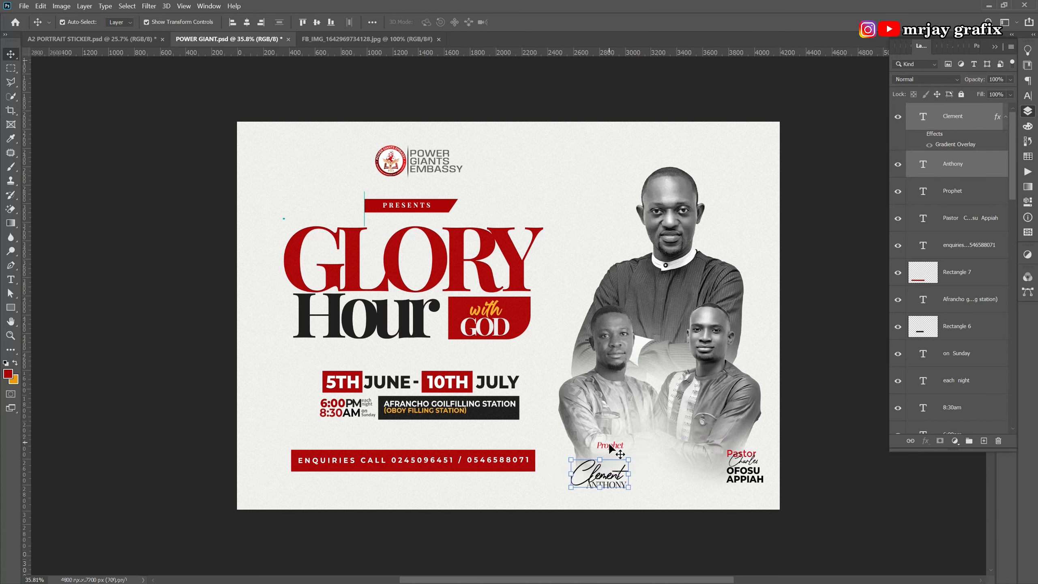
Enlarge the word Prophet to about 119%.
click(611, 448)
key(ctrl+t)
drag(609, 449, 617, 449)
drag(622, 451, 592, 473)
key(Return)
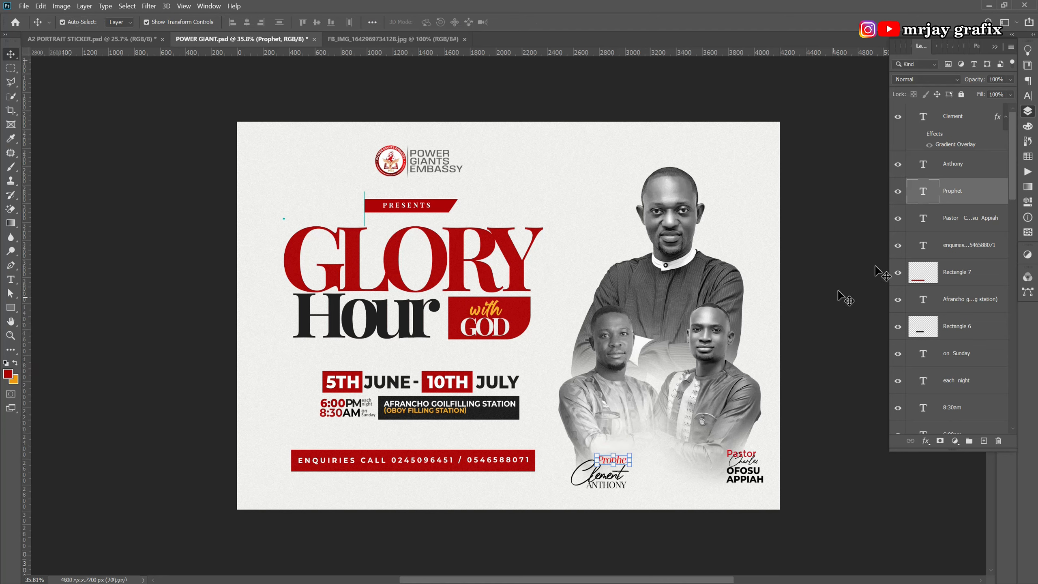
click(605, 530)
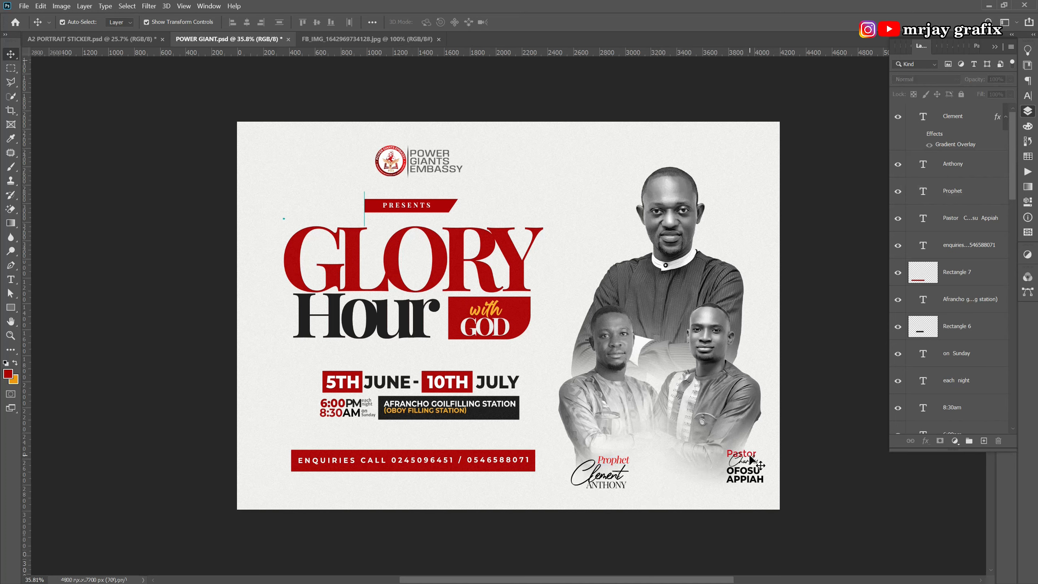
Open the Character panel settings for the word Prophet.
click(619, 470)
click(654, 457)
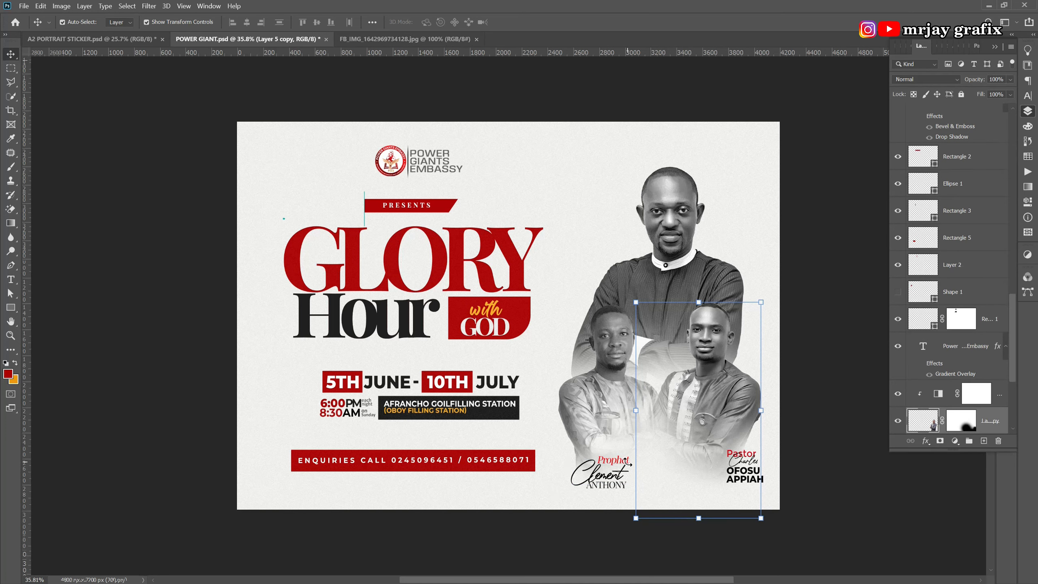
scroll(626, 458, up, 5)
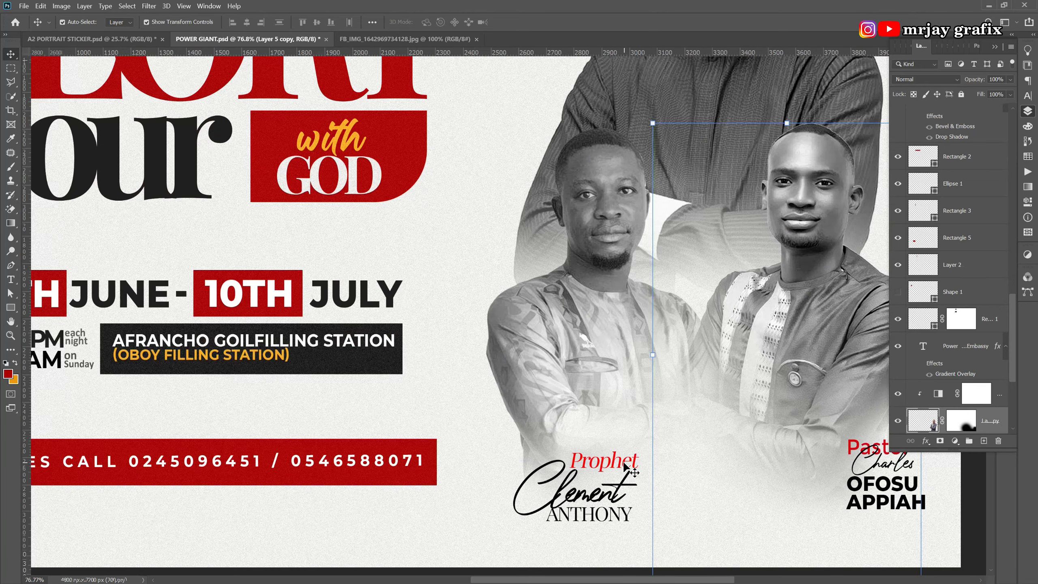
click(629, 464)
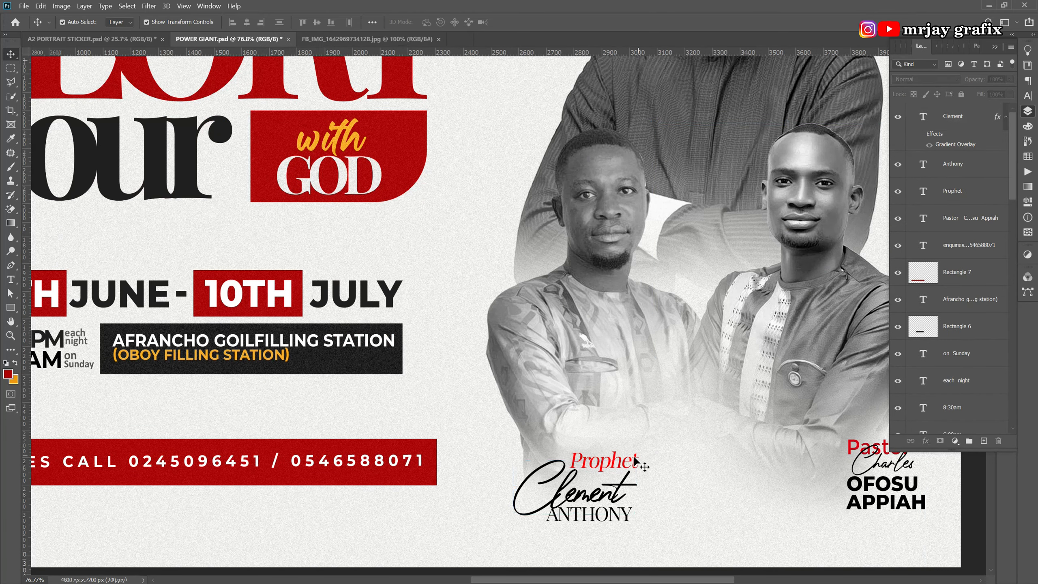
click(636, 461)
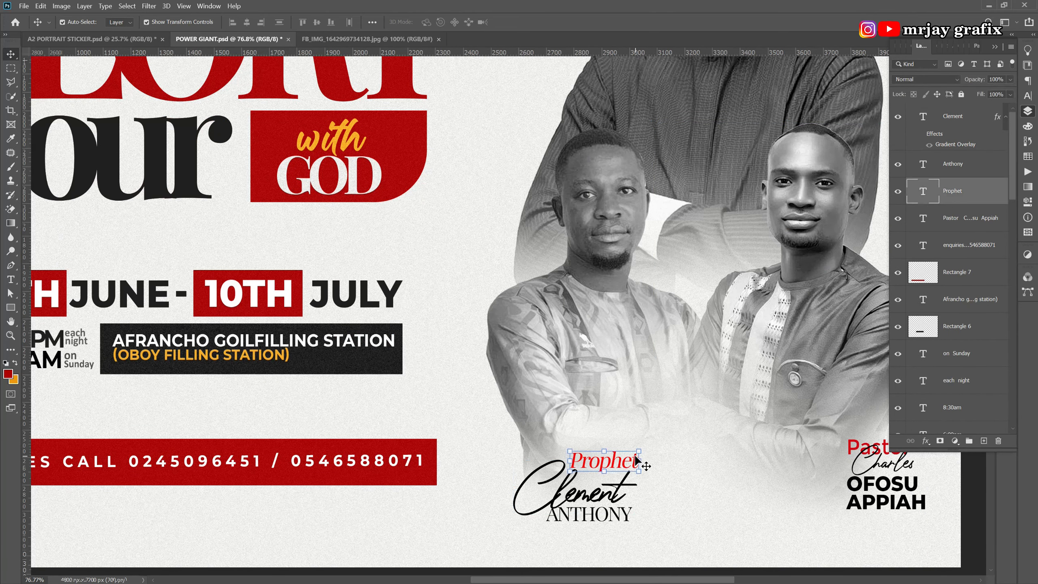
click(1027, 96)
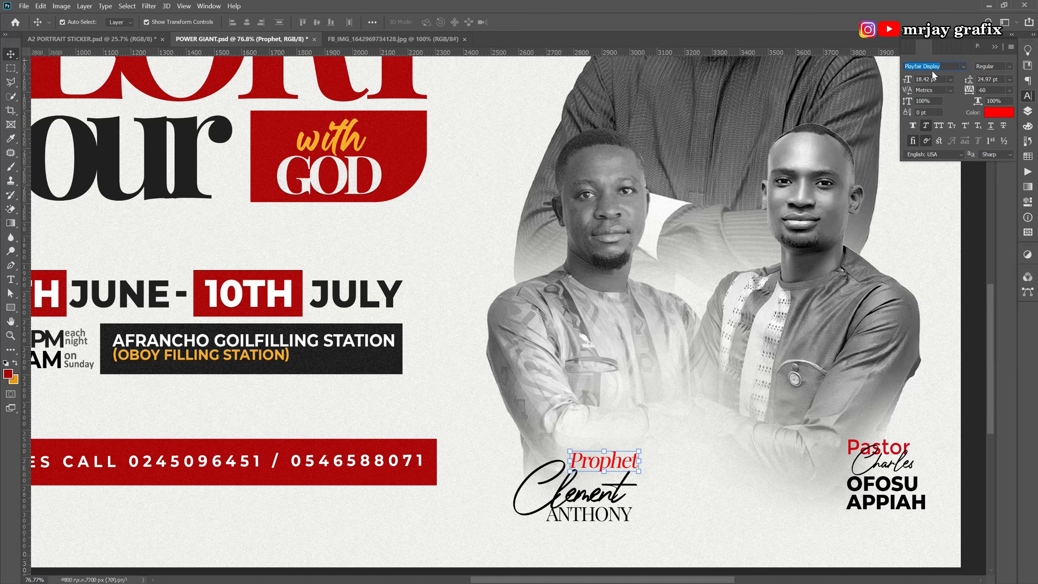
Set the word Prophet in Montserrat Regular and shrink it slightly.
text(mont)
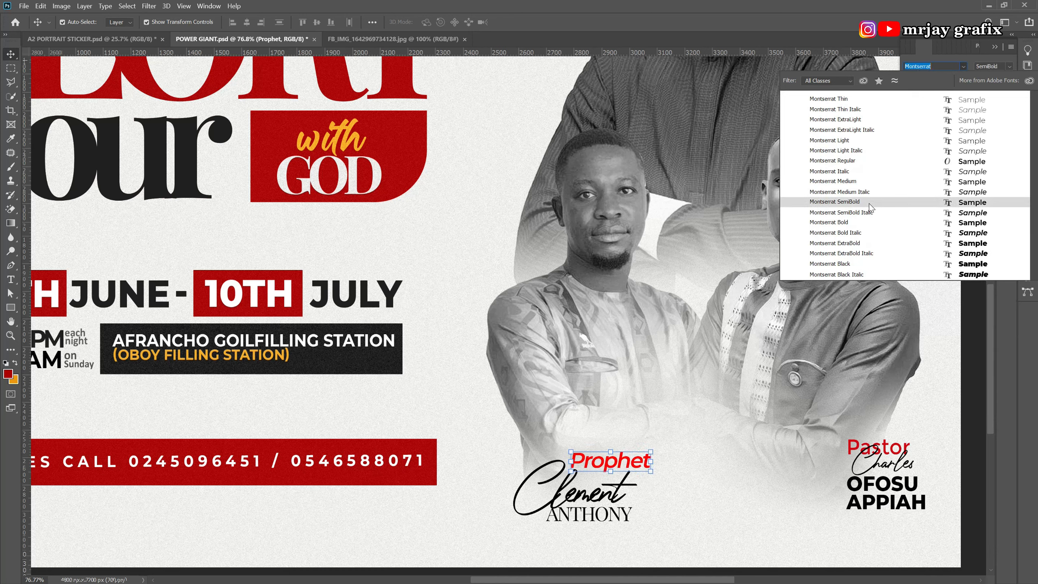
click(855, 162)
drag(651, 472, 599, 468)
key(Return)
Restyle the word Pastor in the pastor's name label as Montserrat SemiBold Italic.
right_click(858, 446)
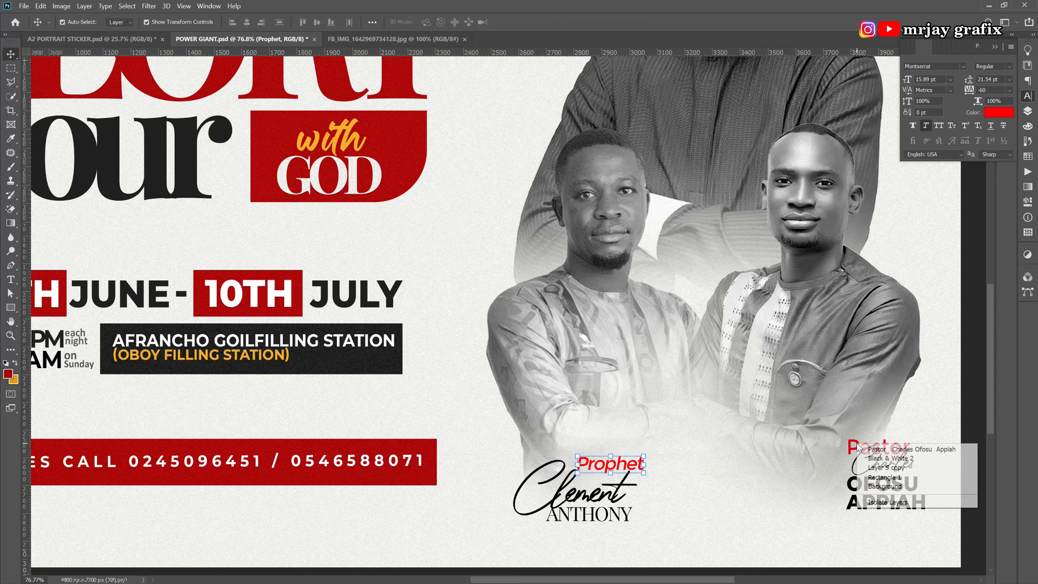
click(859, 448)
double_click(860, 448)
click(860, 447)
drag(849, 448, 916, 446)
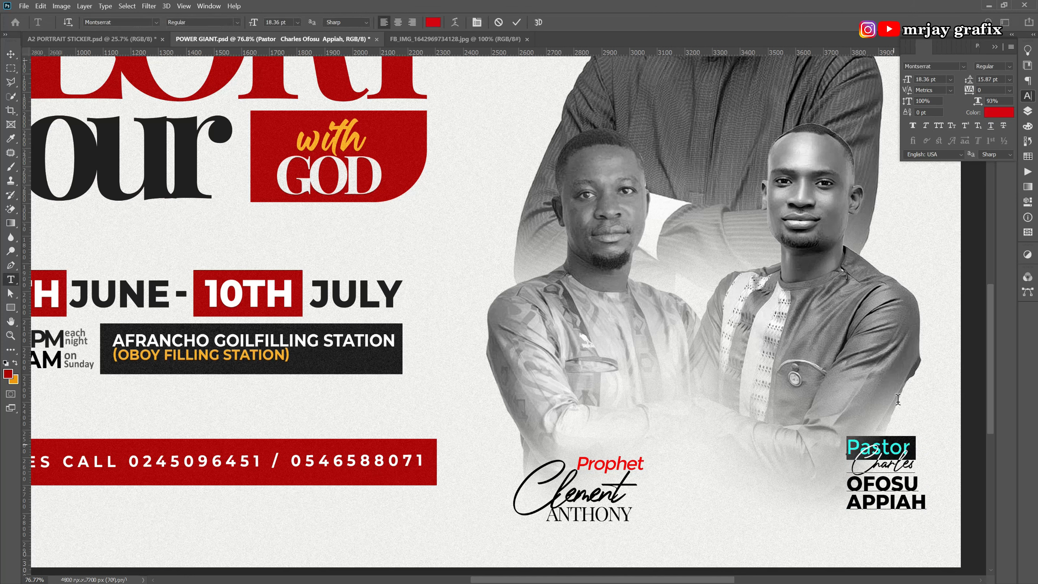
click(1012, 66)
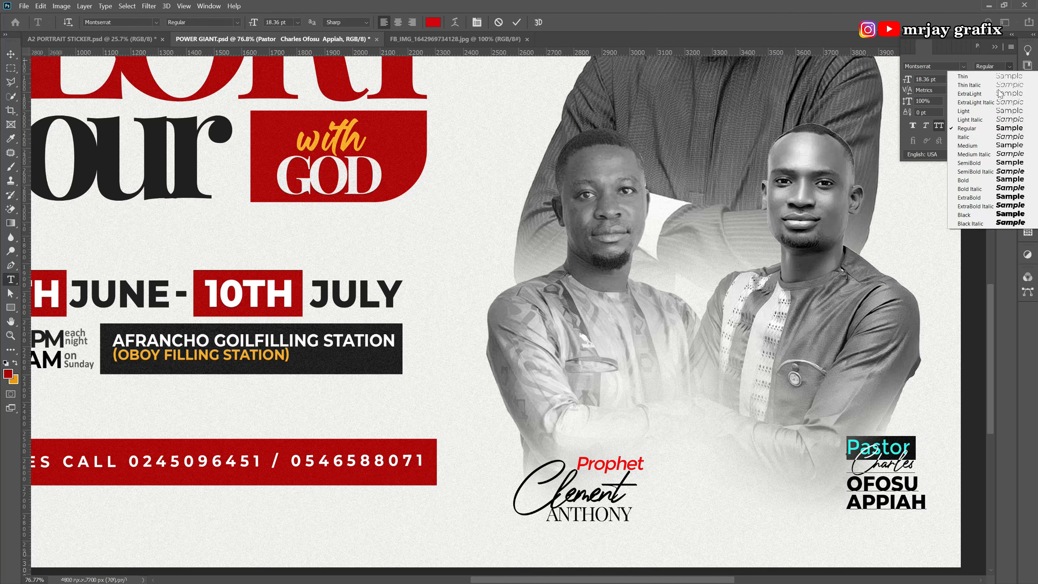
click(985, 129)
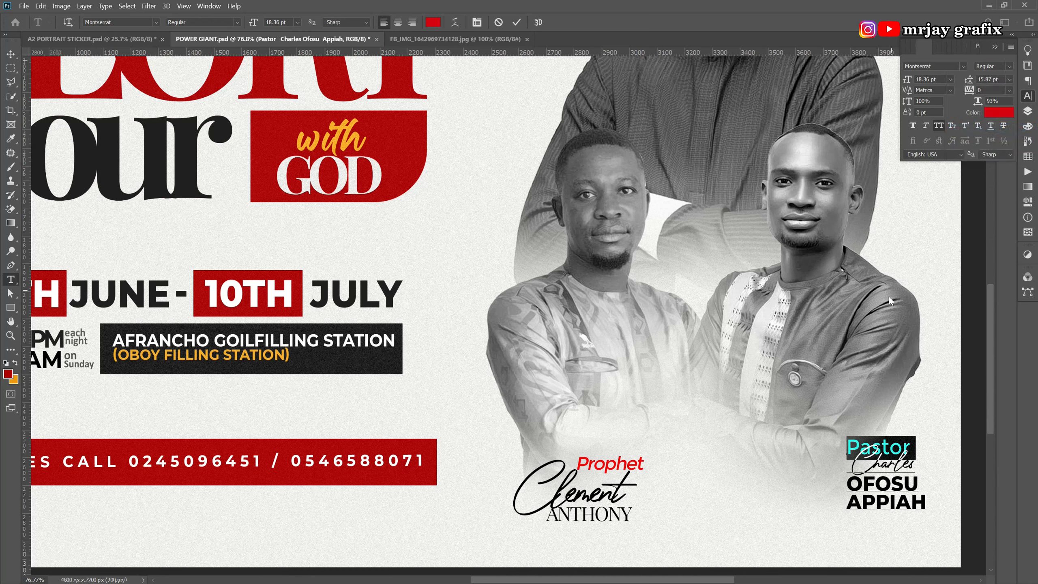
click(1007, 67)
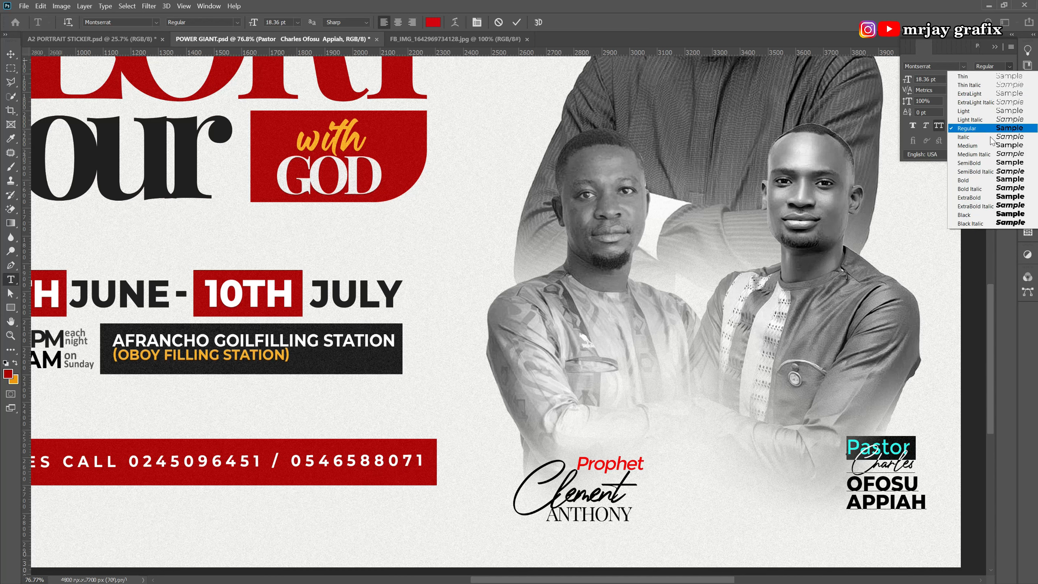
click(988, 172)
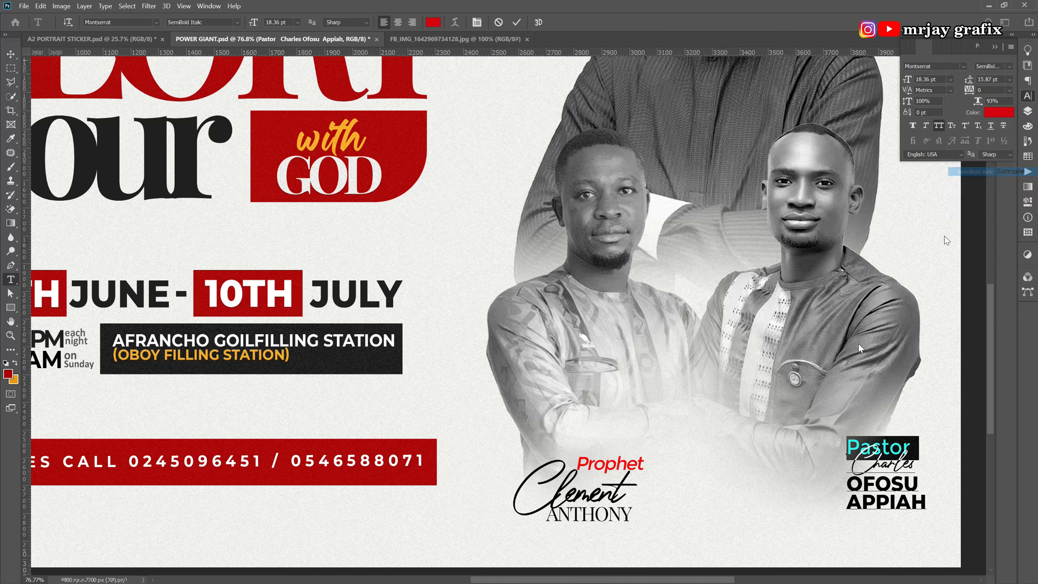
key(ctrl+Return)
key(v)
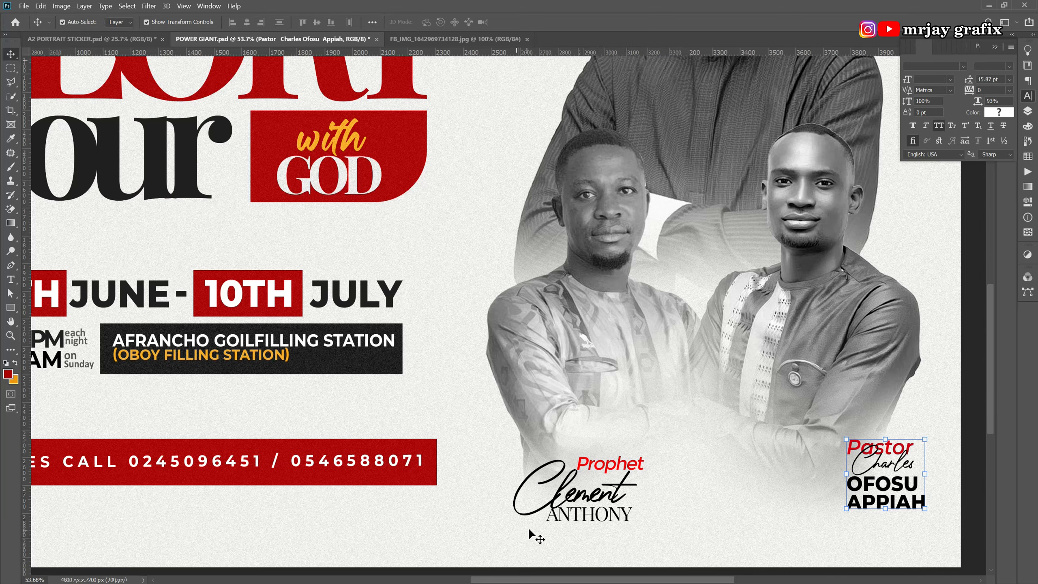
key(ctrl+0)
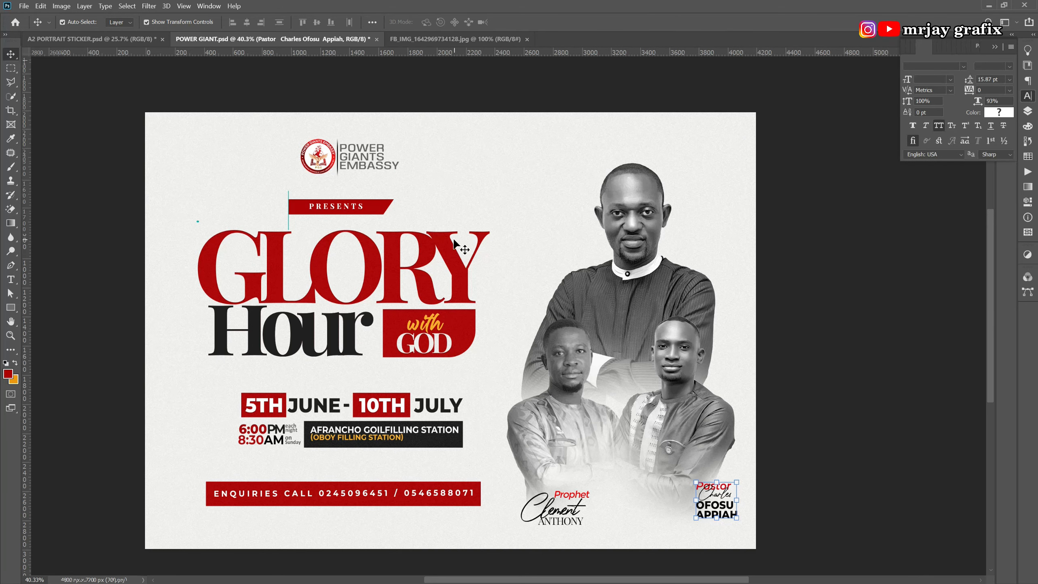
Drag the head pastor's name sticker from the Passover Convocation flyer onto the Glory Hour flyer.
click(133, 39)
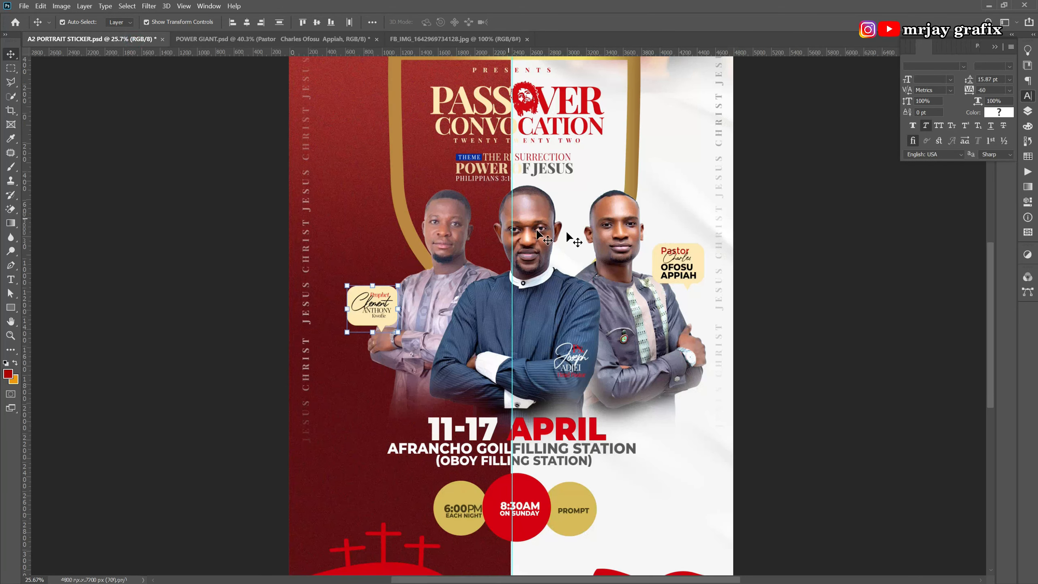
click(576, 355)
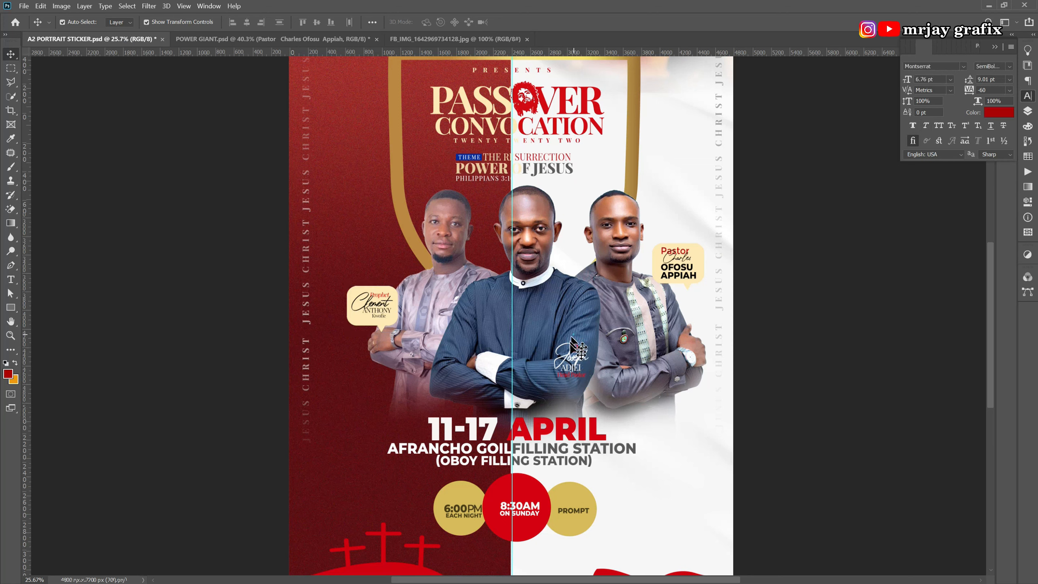
drag(575, 361, 542, 282)
key(ctrl+z)
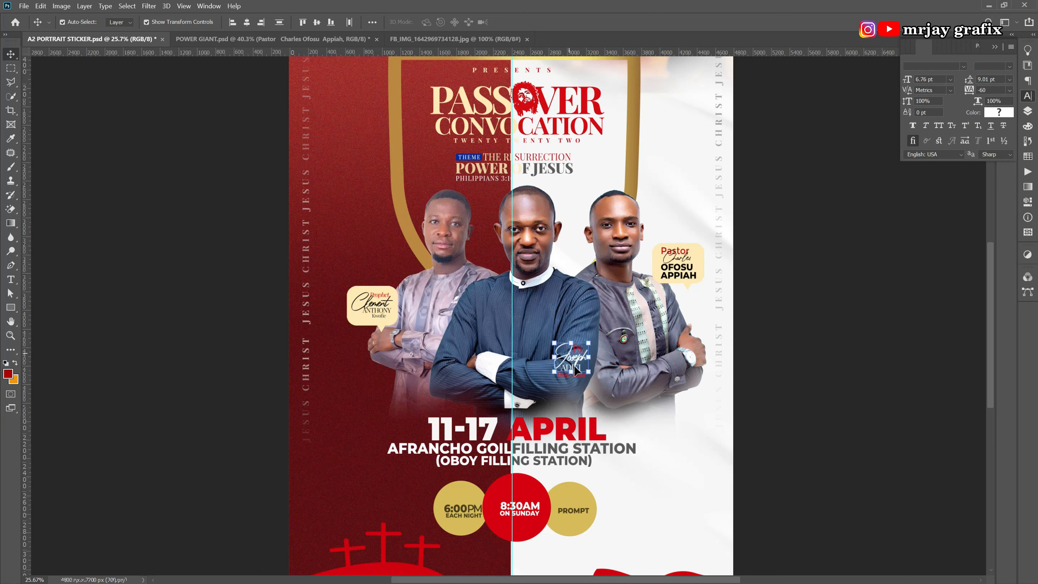
ctrl+click(570, 312)
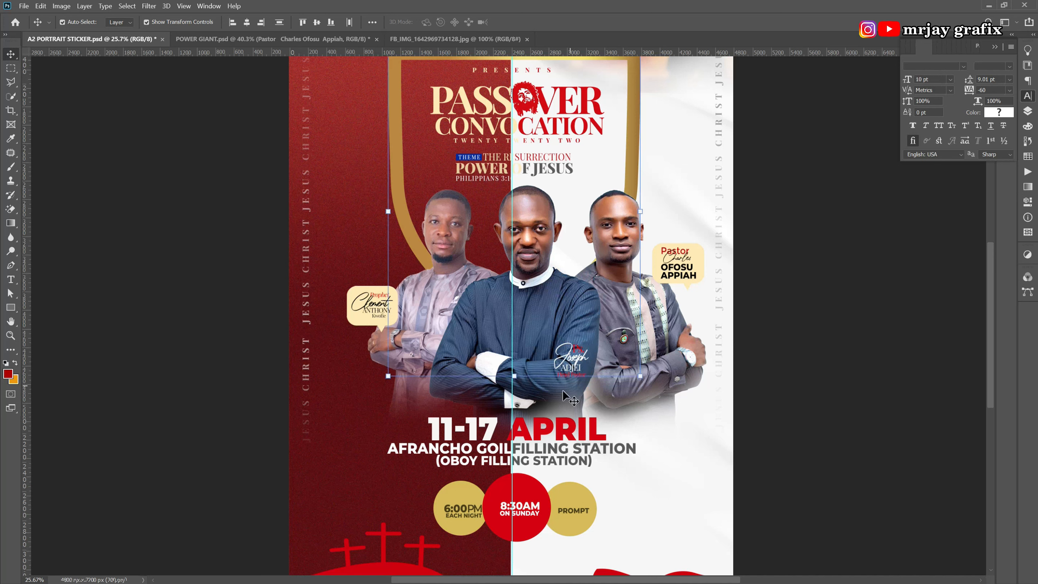
click(569, 366)
drag(570, 360, 617, 148)
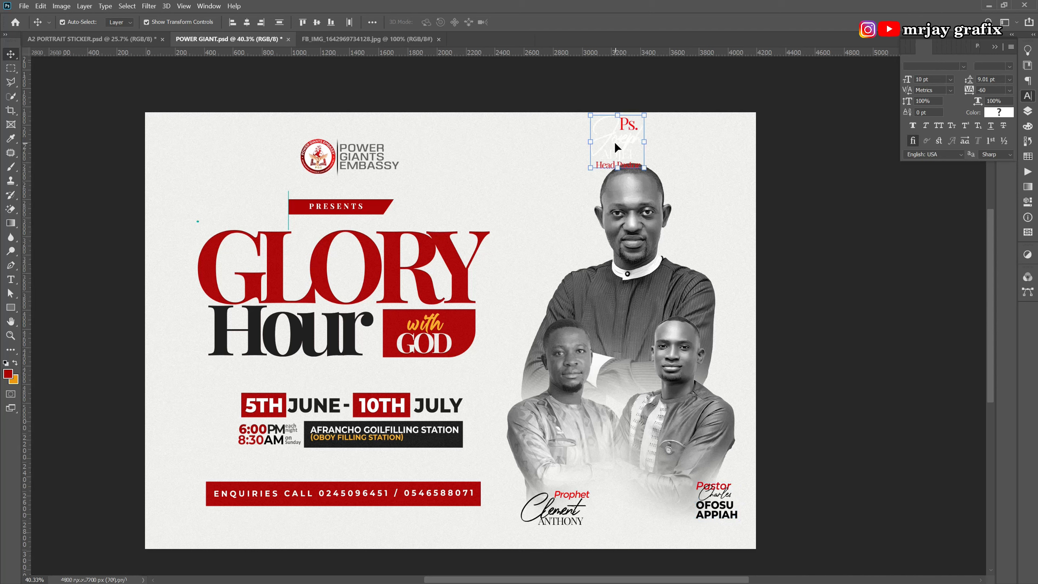
Colour the head pastor's name label with a dark colour sampled from the flyer.
click(998, 112)
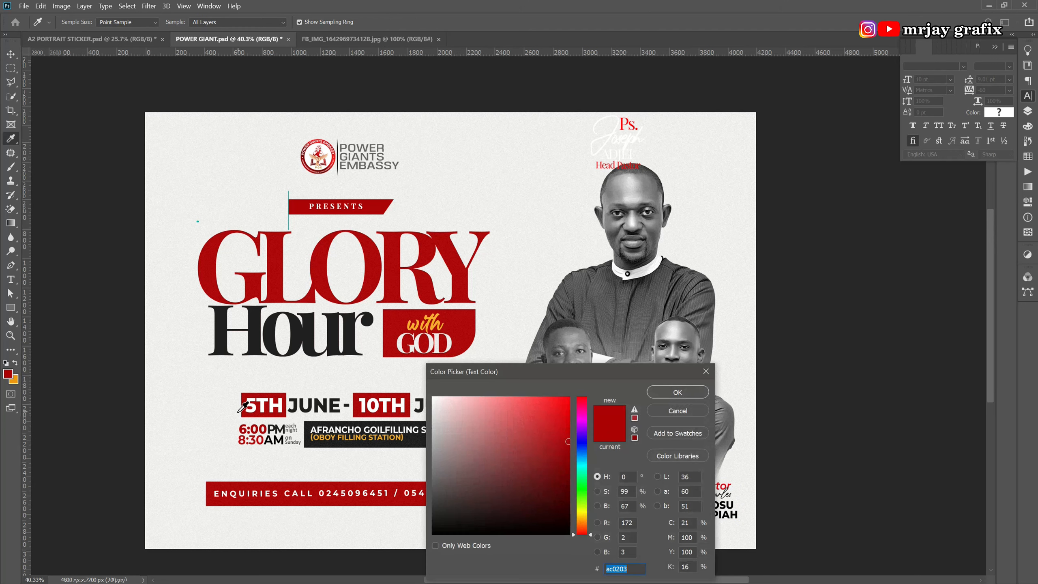
click(412, 445)
click(677, 392)
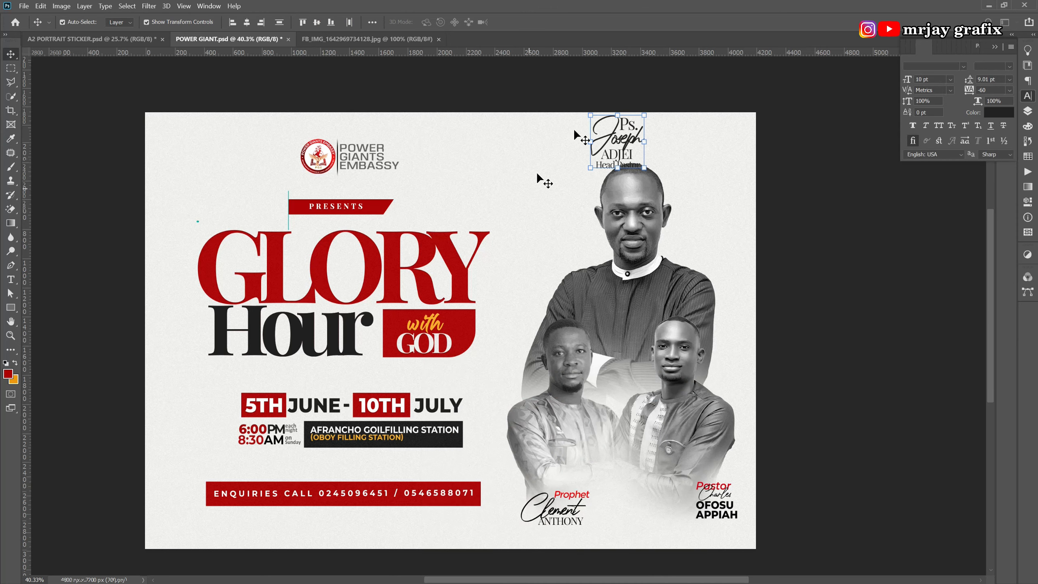
scroll(605, 109, up, 5)
click(527, 346)
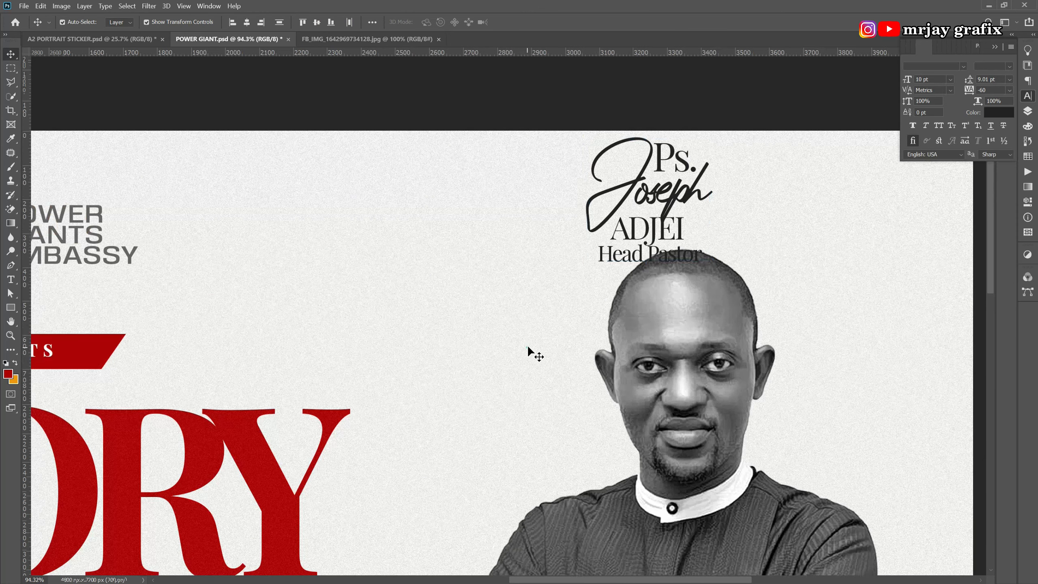
drag(613, 253, 700, 236)
Move the head pastor's name lines up and right beside the central portrait.
drag(577, 119, 867, 454)
scroll(525, 295, down, 4)
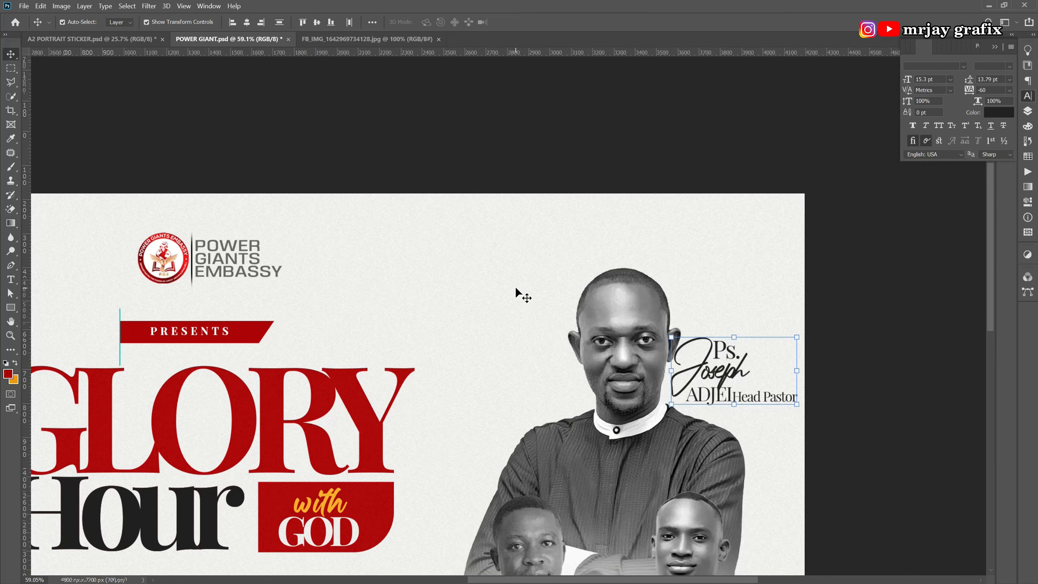
click(751, 402)
scroll(750, 399, up, 5)
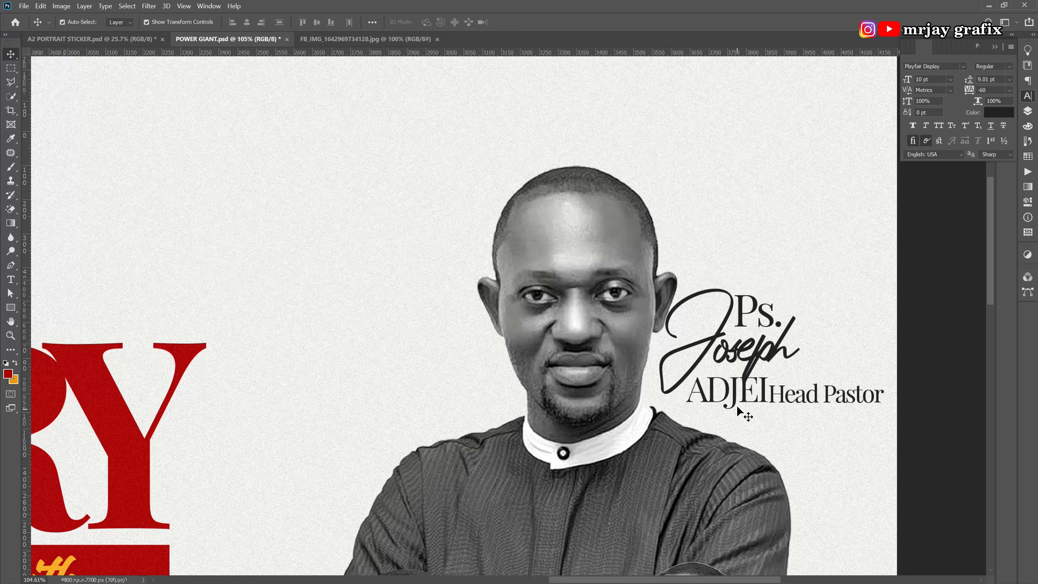
click(737, 404)
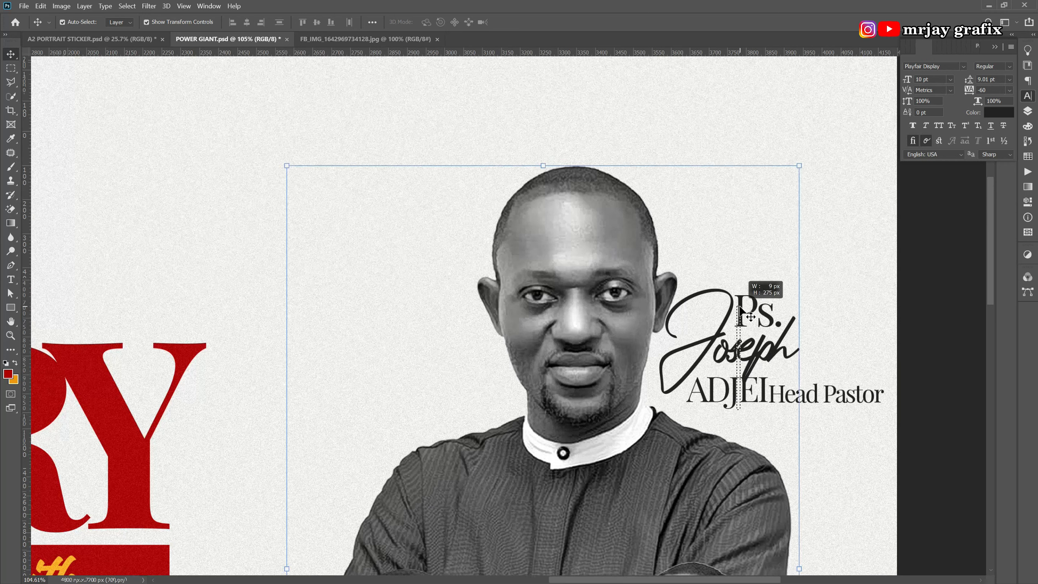
shift+click(589, 413)
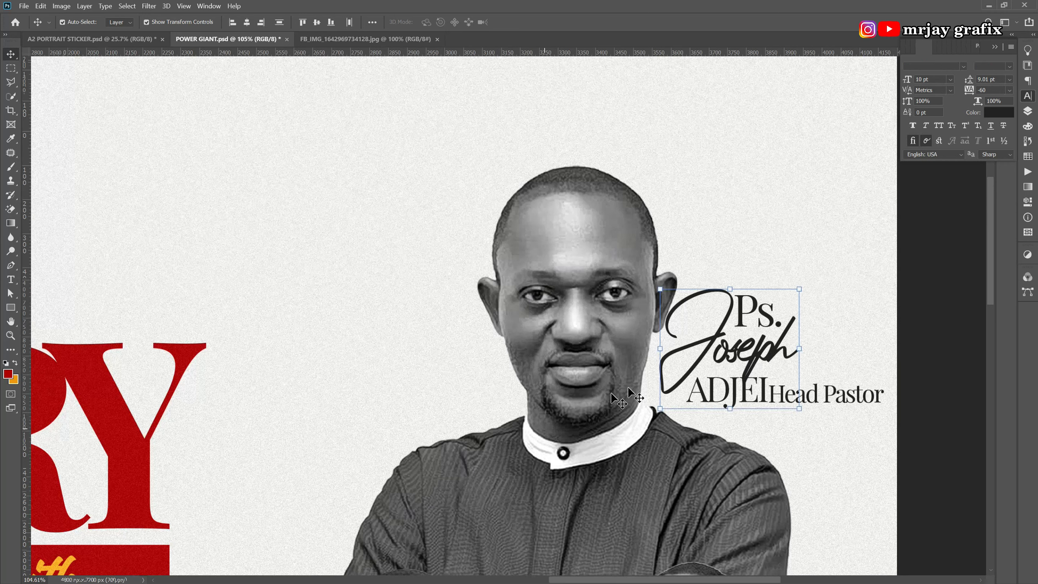
drag(713, 349, 739, 311)
Shrink Head Pastor to about 81% and tuck it under the surname ADJEI.
drag(808, 392, 752, 378)
drag(832, 370, 810, 370)
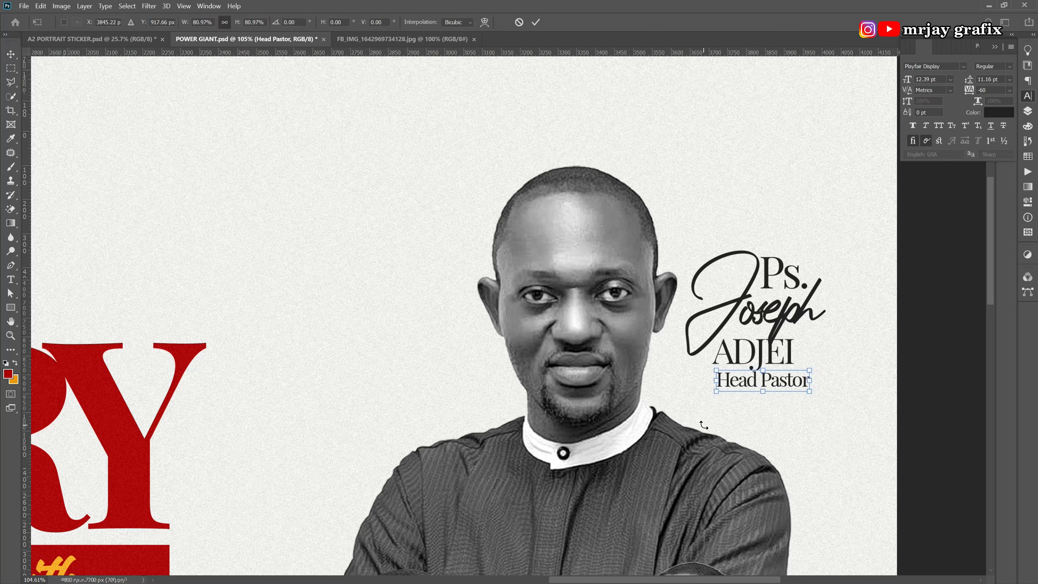
key(Return)
drag(734, 385, 731, 388)
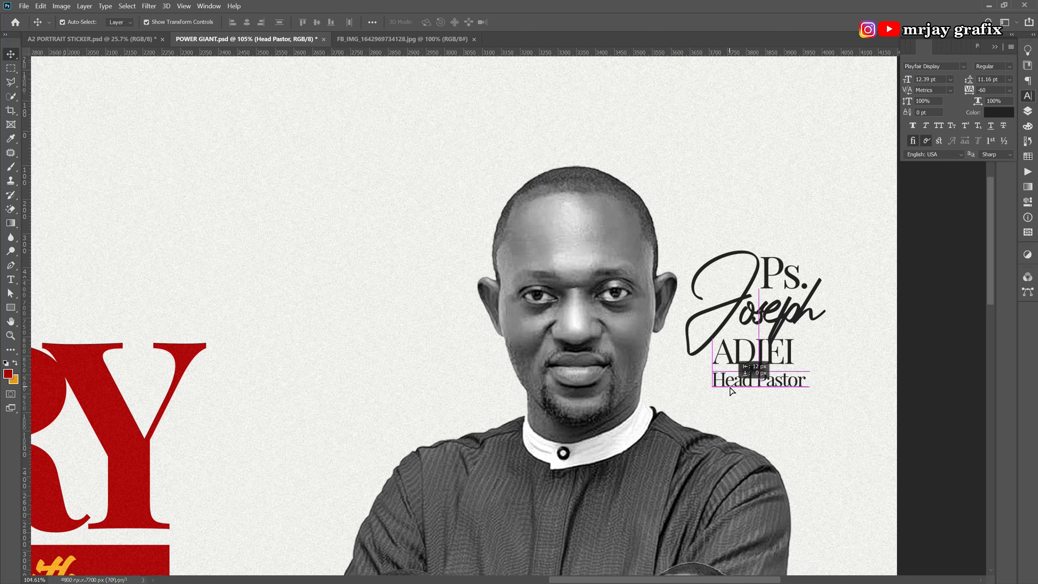
scroll(695, 239, down, 4)
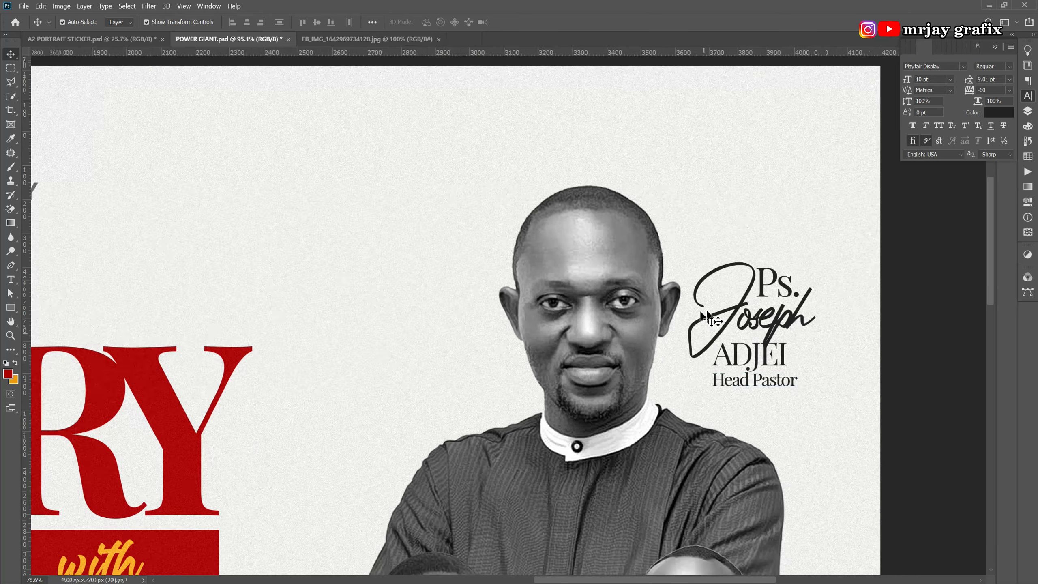
scroll(695, 224, down, 4)
Nudge the GLORY title slightly upward.
scroll(641, 327, up, 2)
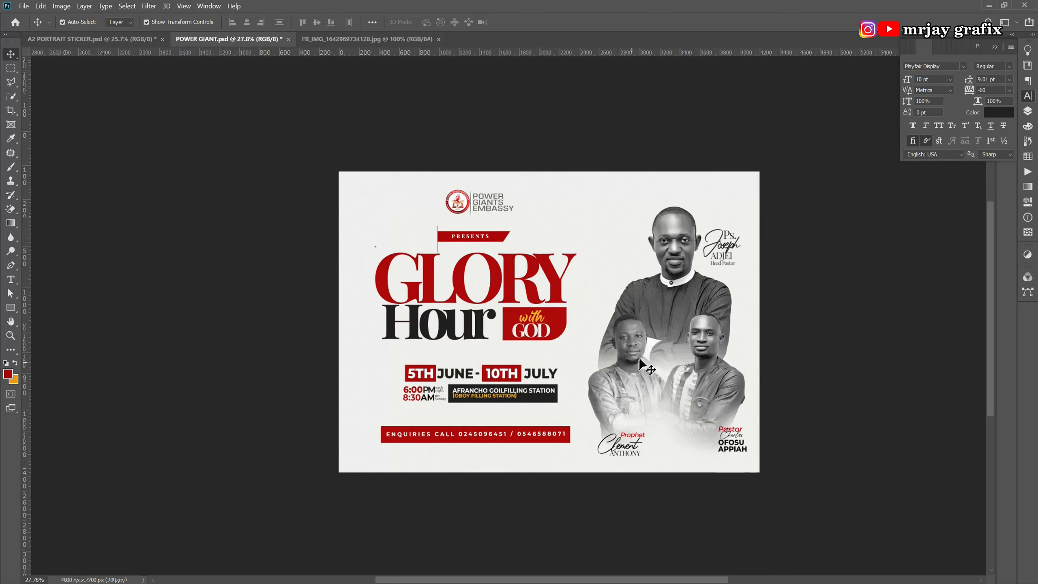
scroll(672, 248, up, 1)
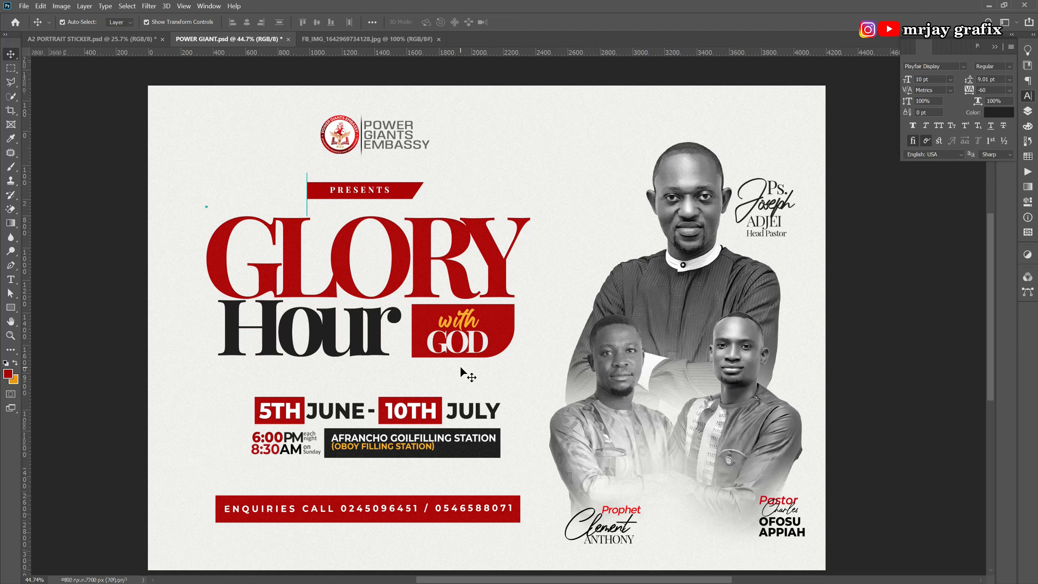
scroll(454, 368, down, 1)
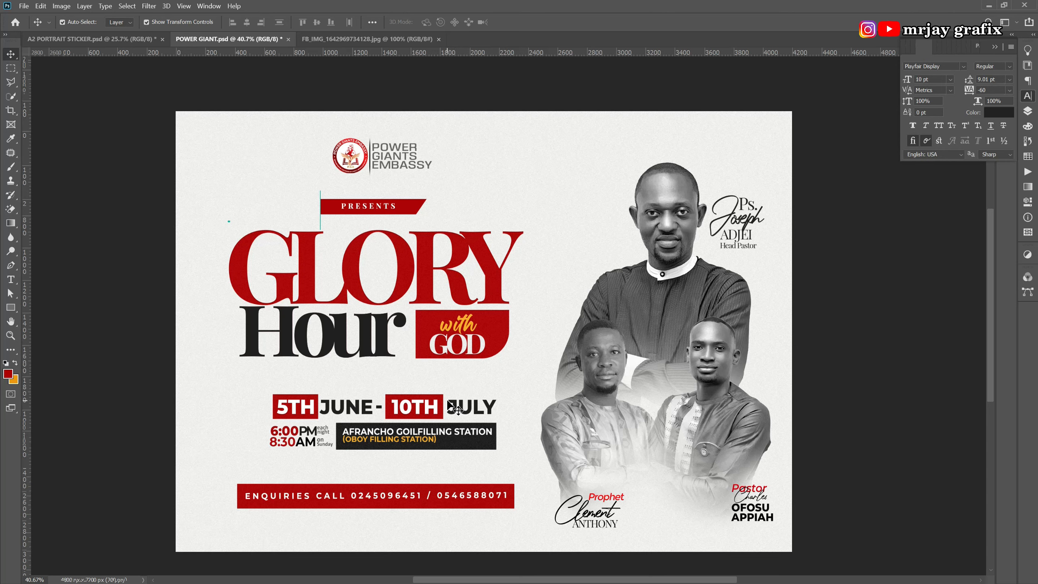
scroll(313, 262, up, 5)
click(307, 270)
drag(307, 270, 310, 274)
click(110, 301)
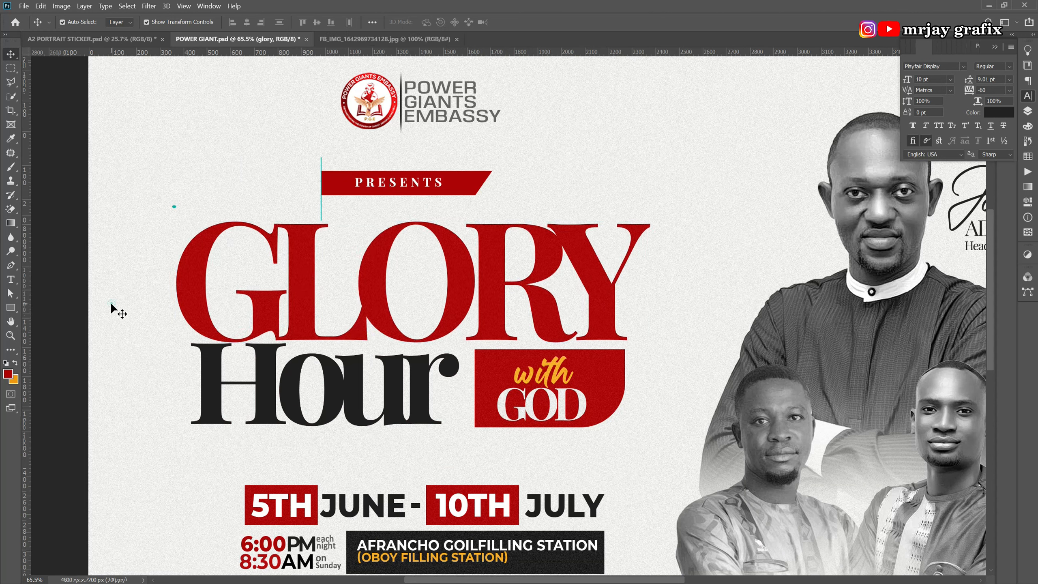
Place the small teal dot at the bottom end of the teal line beside PRESENTS.
scroll(348, 202, up, 2)
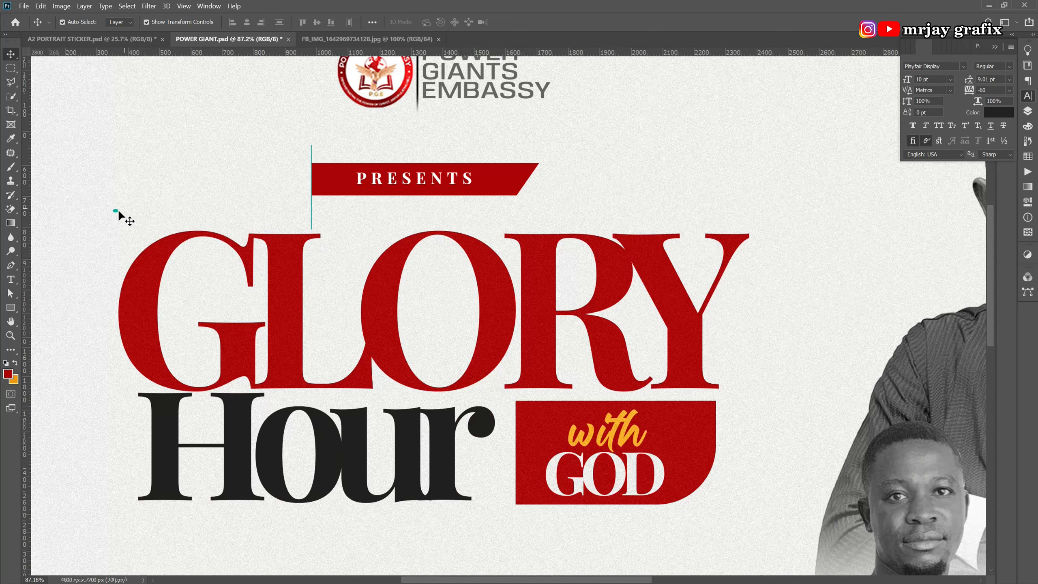
drag(116, 216, 313, 233)
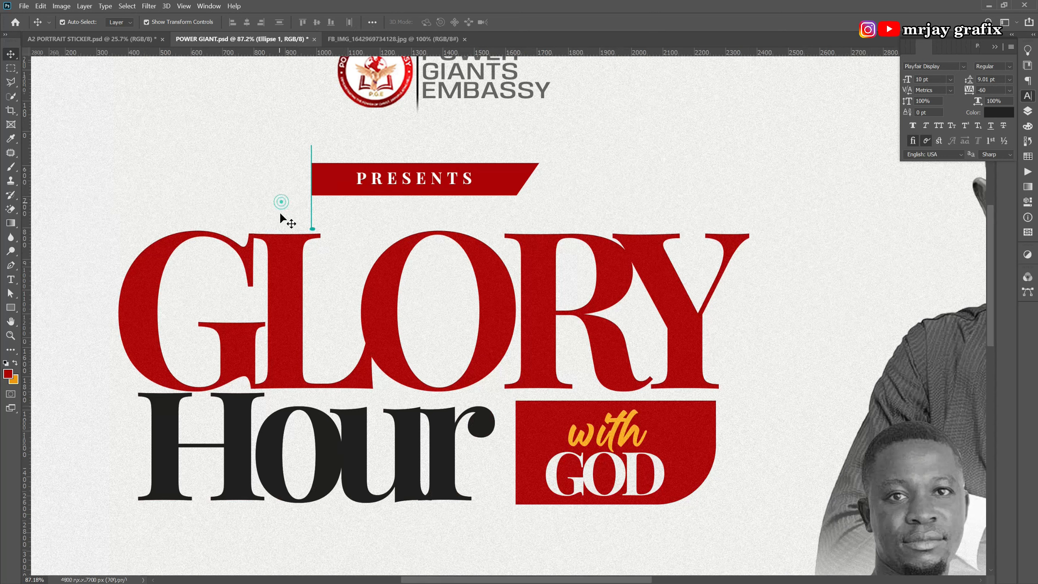
click(313, 230)
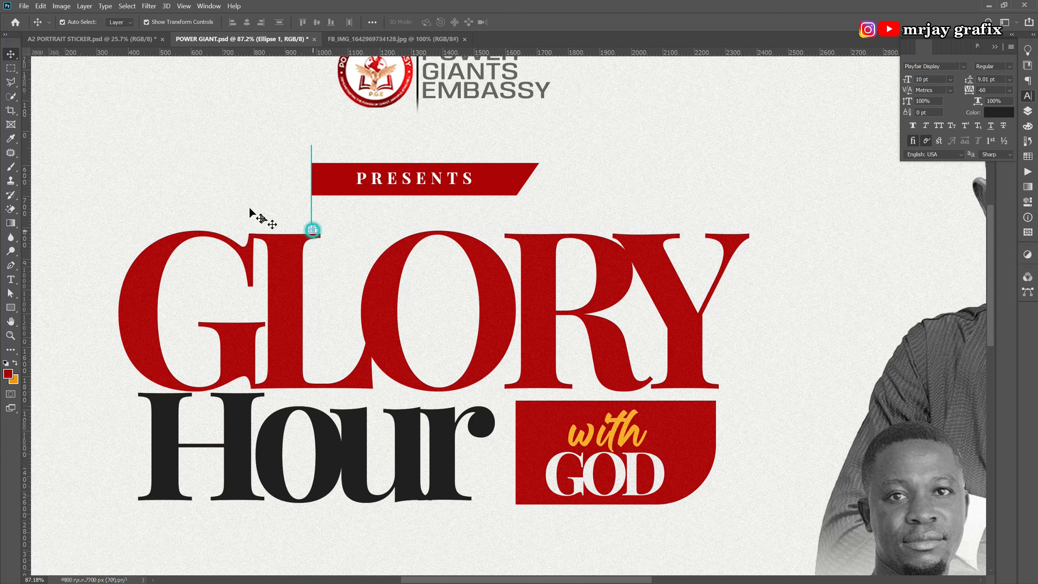
key(Left)
key(Left)
click(191, 220)
key(ctrl+0)
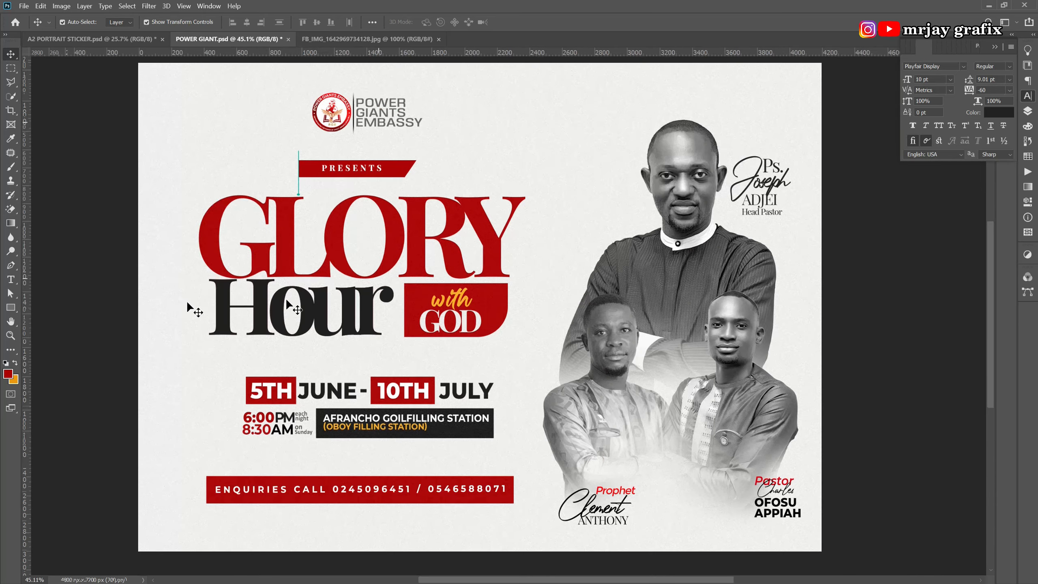